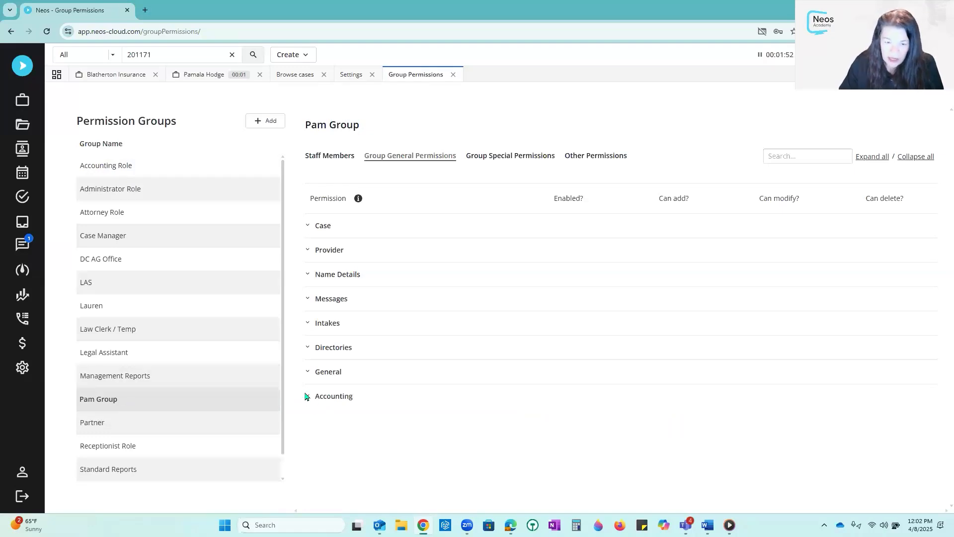
# Grant the selected group Enabled, Can add, Can modify and Can delete permissions for Advanced Search under General, and save.
pyautogui.click(307, 376)
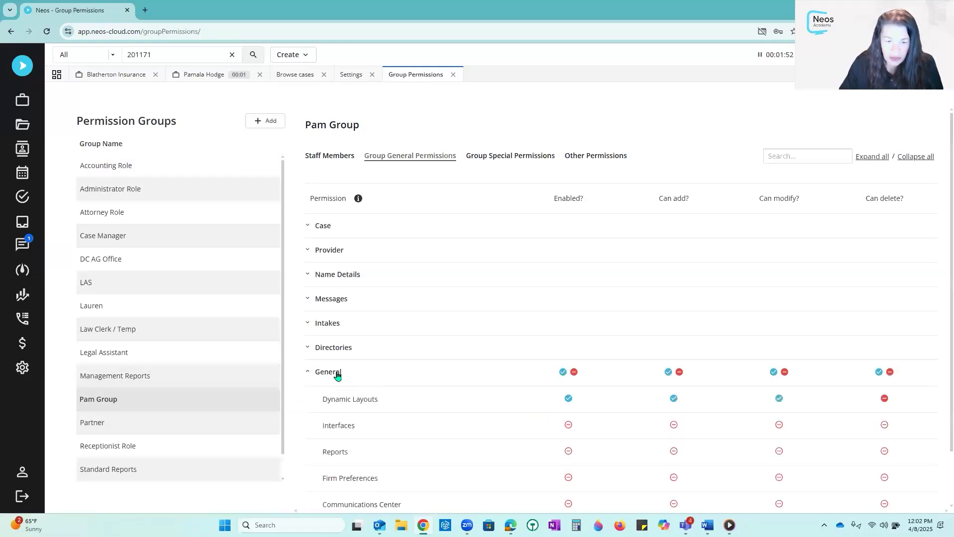
pyautogui.scroll(-1, 382, 414)
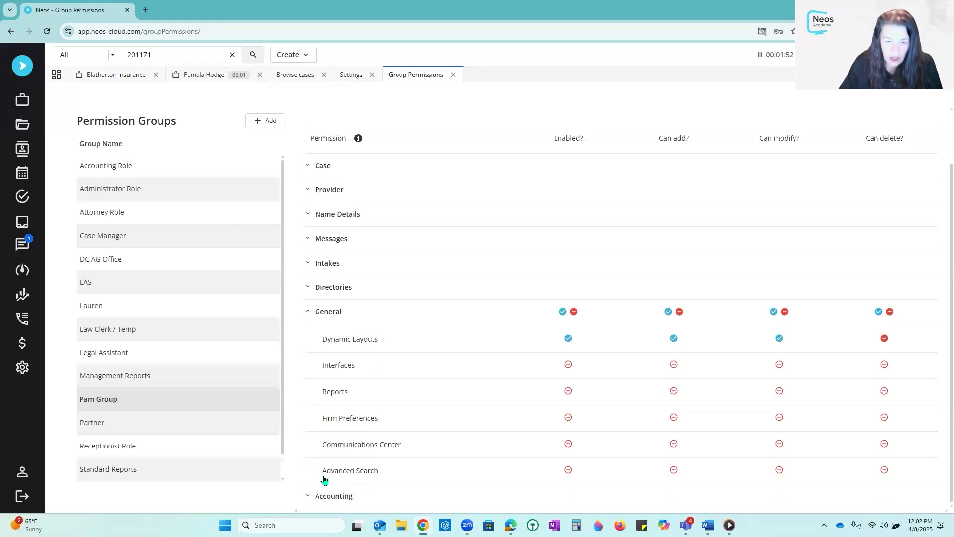
pyautogui.moveTo(322, 473); pyautogui.dragTo(383, 472)
pyautogui.click(569, 471)
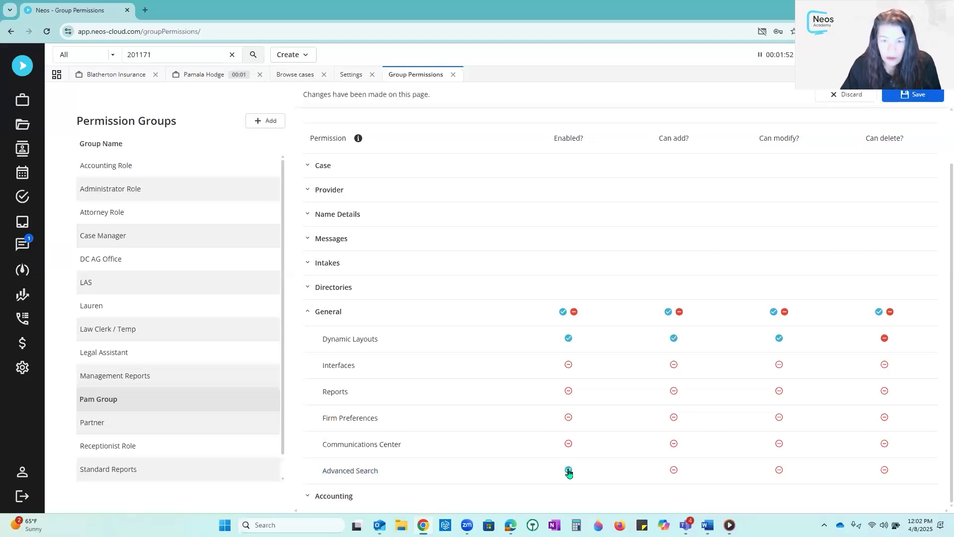
pyautogui.click(674, 470)
pyautogui.click(779, 471)
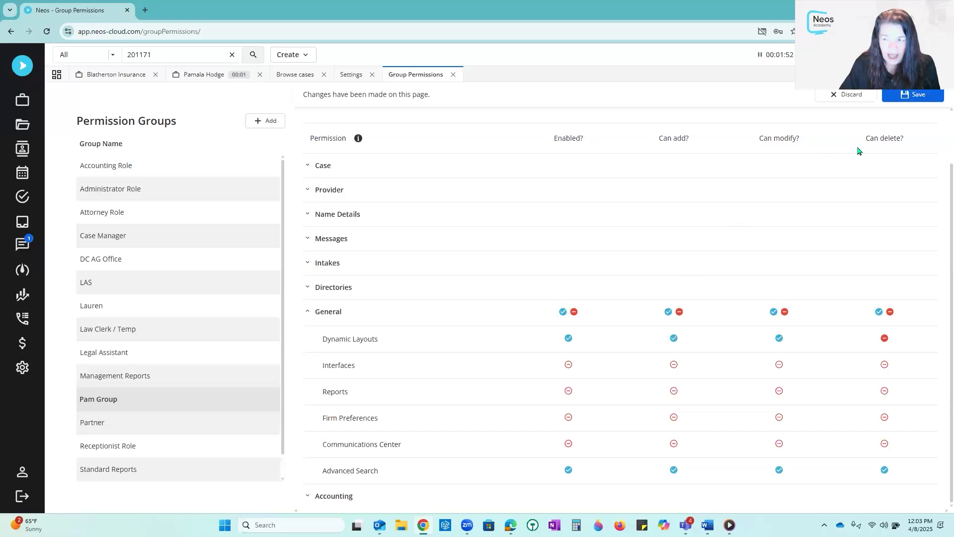
pyautogui.click(920, 96)
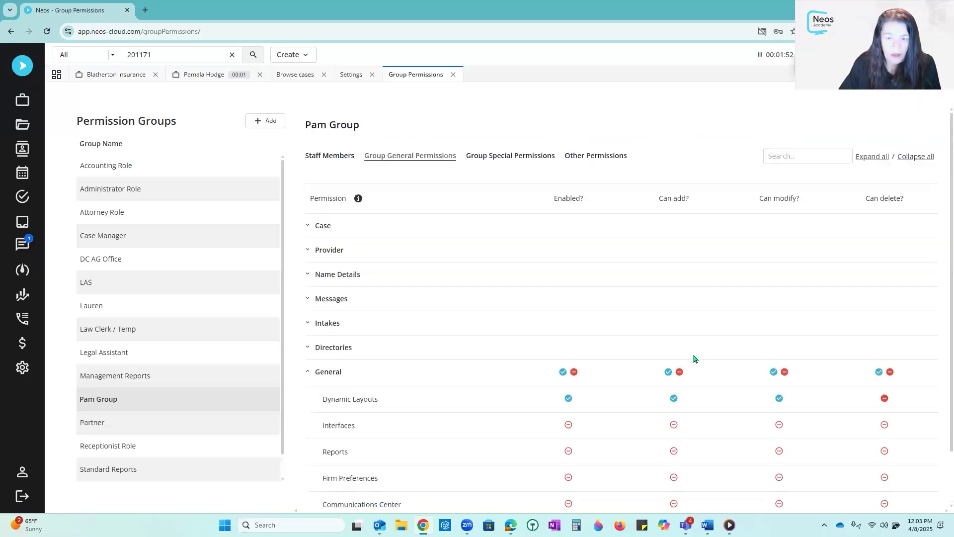
# Set Calendar as the group's only Report Categories Exception, save the change, and close the group permissions.
pyautogui.click(583, 158)
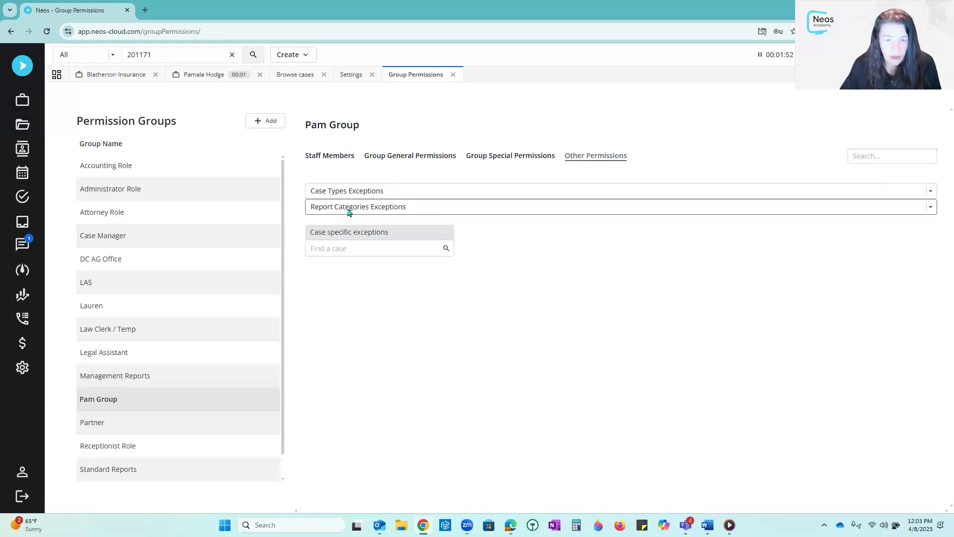
pyautogui.click(423, 212)
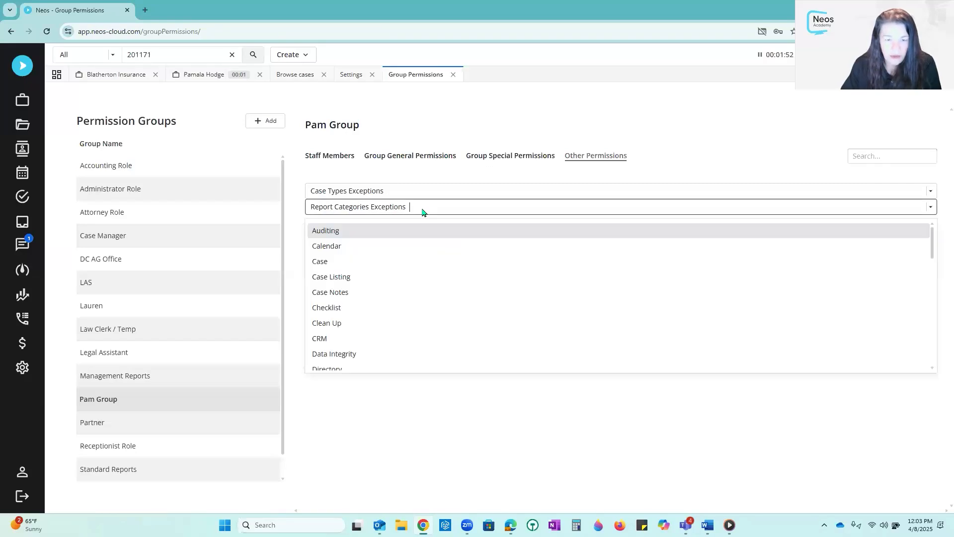
pyautogui.click(385, 246)
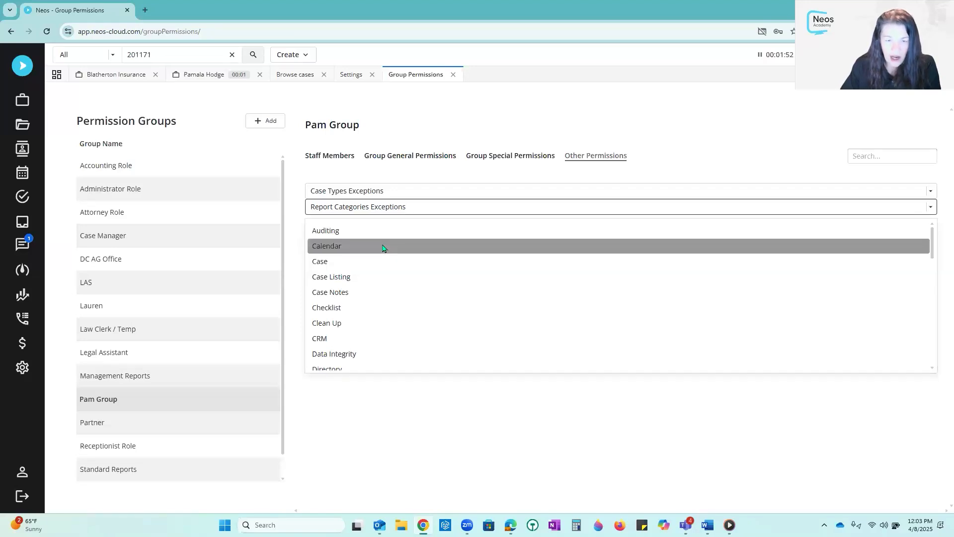
pyautogui.click(366, 281)
pyautogui.click(368, 295)
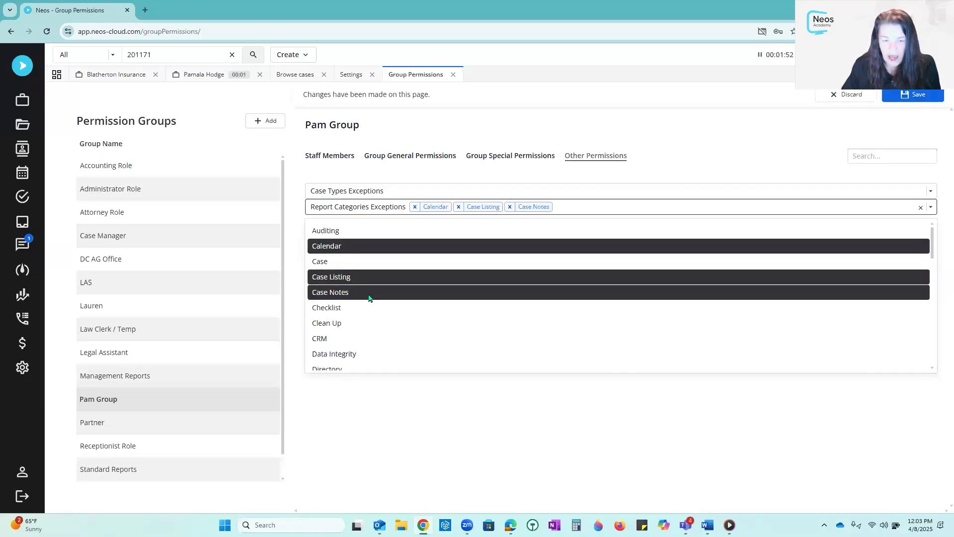
pyautogui.click(369, 297)
pyautogui.click(374, 280)
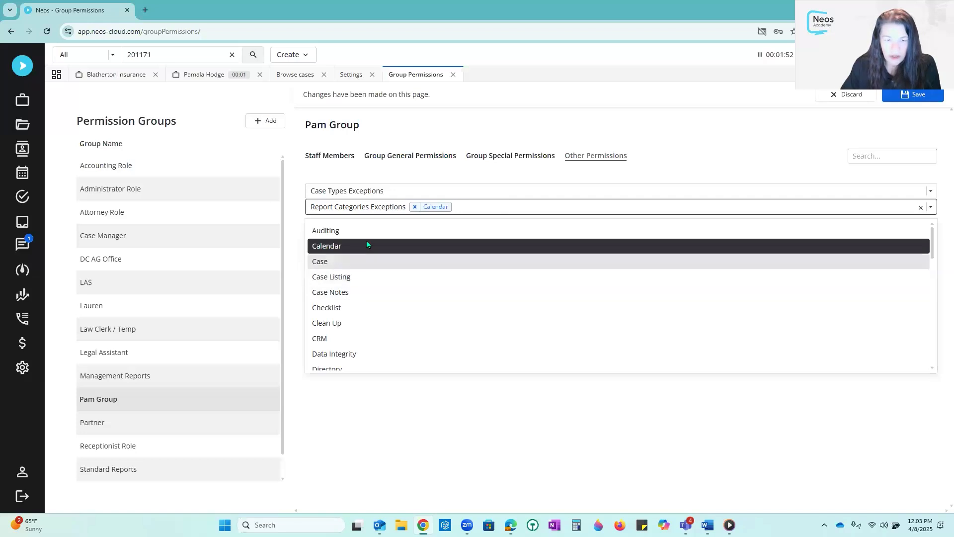
pyautogui.click(913, 97)
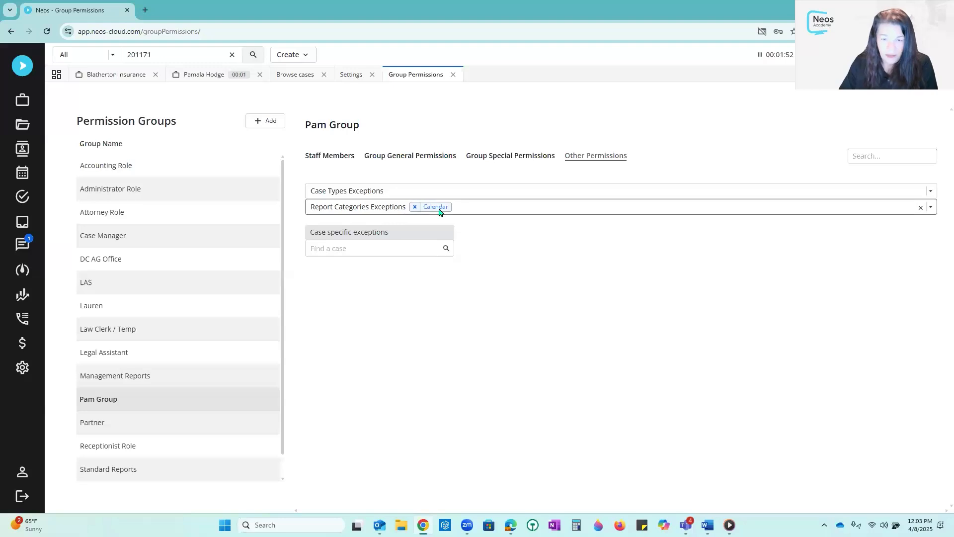
pyautogui.click(454, 76)
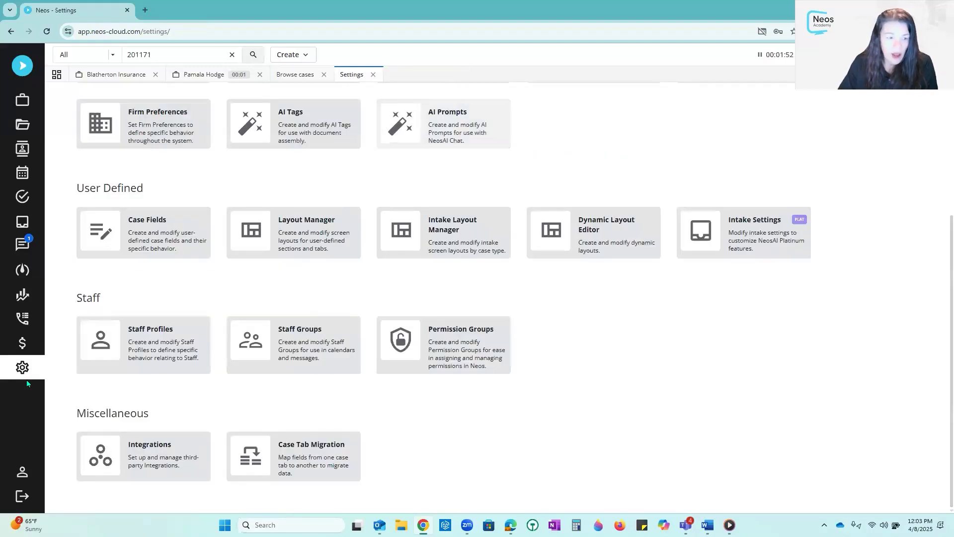
# Open the SOL Warnings report from the Checklist reports category.
pyautogui.click(25, 297)
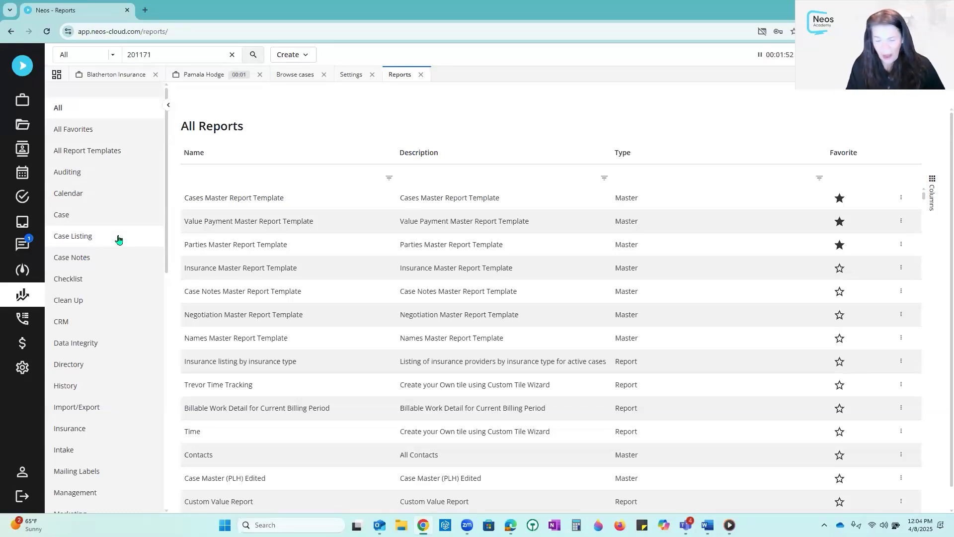
pyautogui.click(71, 281)
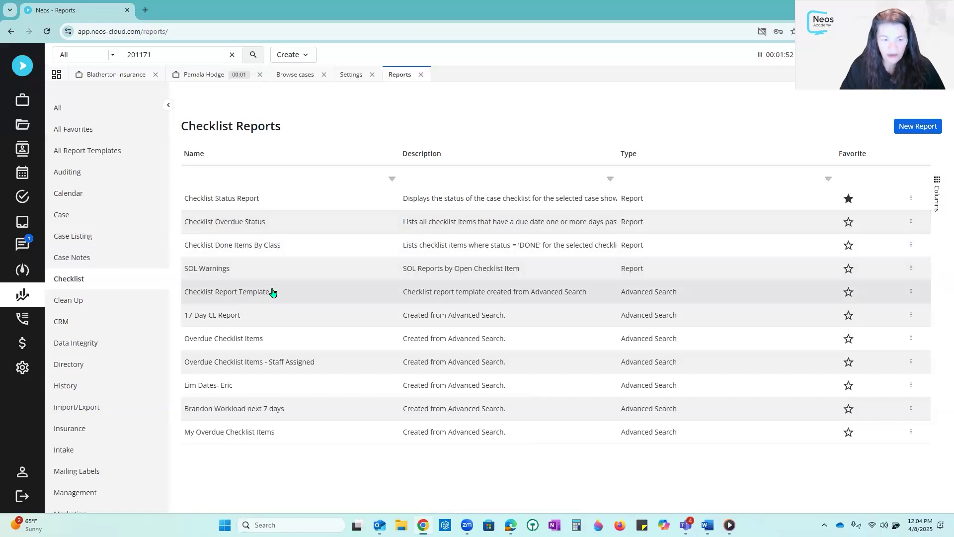
pyautogui.click(208, 271)
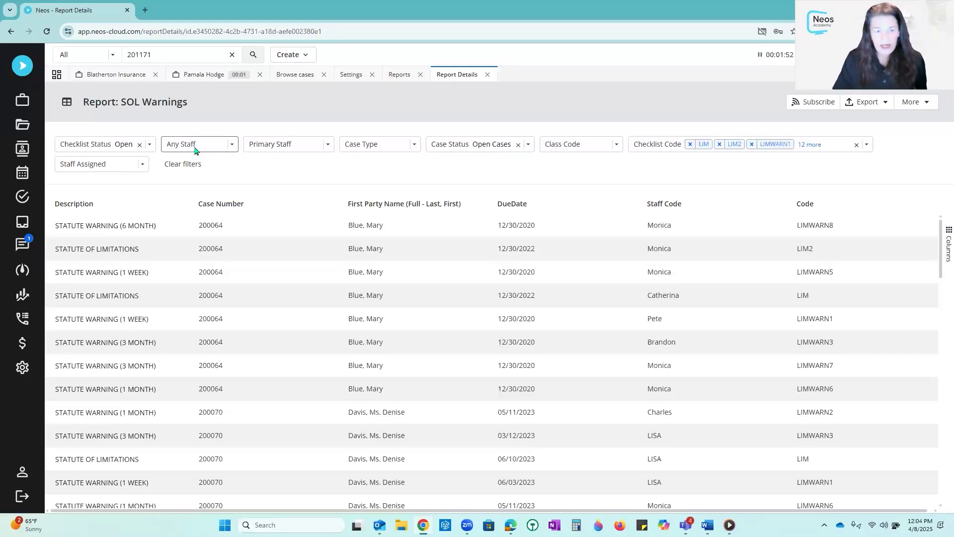
# Filter the SOL Warnings report to one staff member under Any Staff and apply the filter.
pyautogui.click(328, 145)
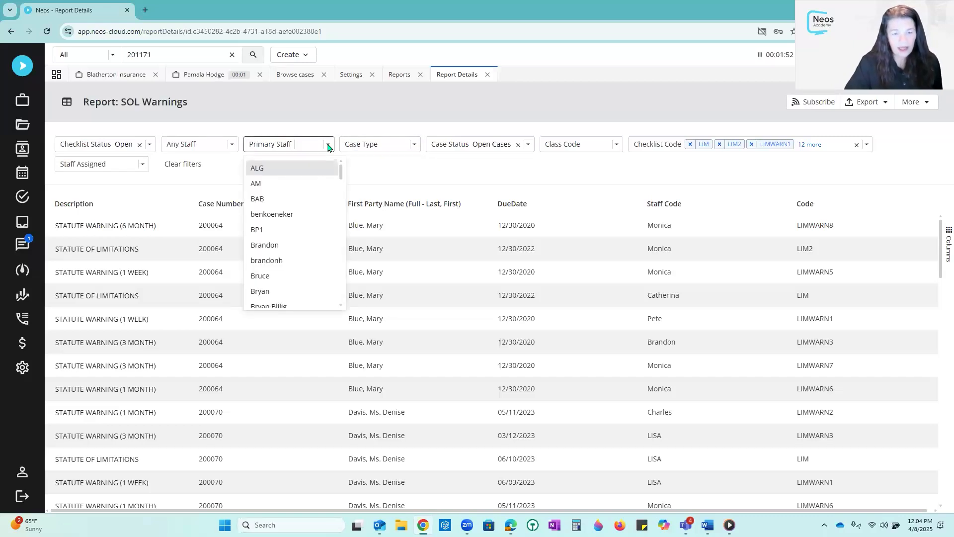
pyautogui.click(327, 145)
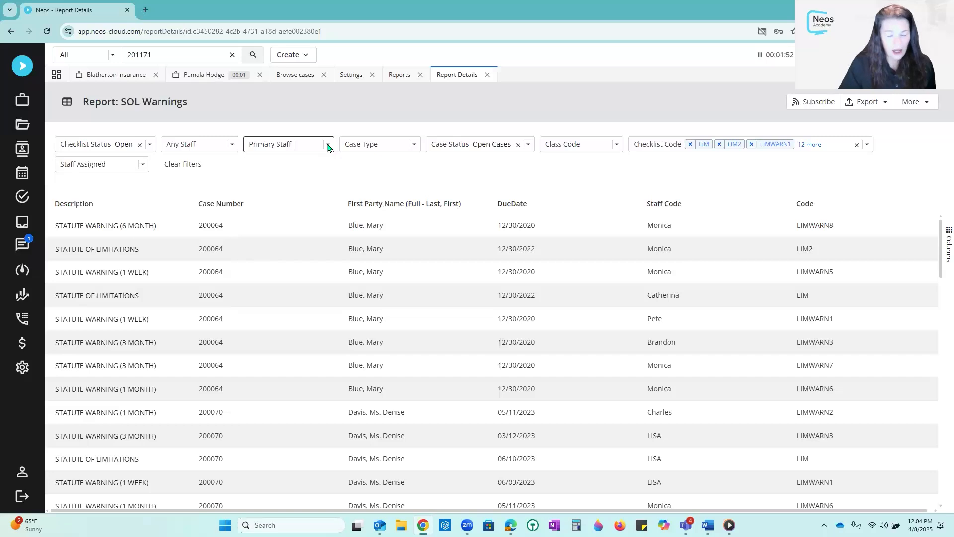
pyautogui.click(231, 145)
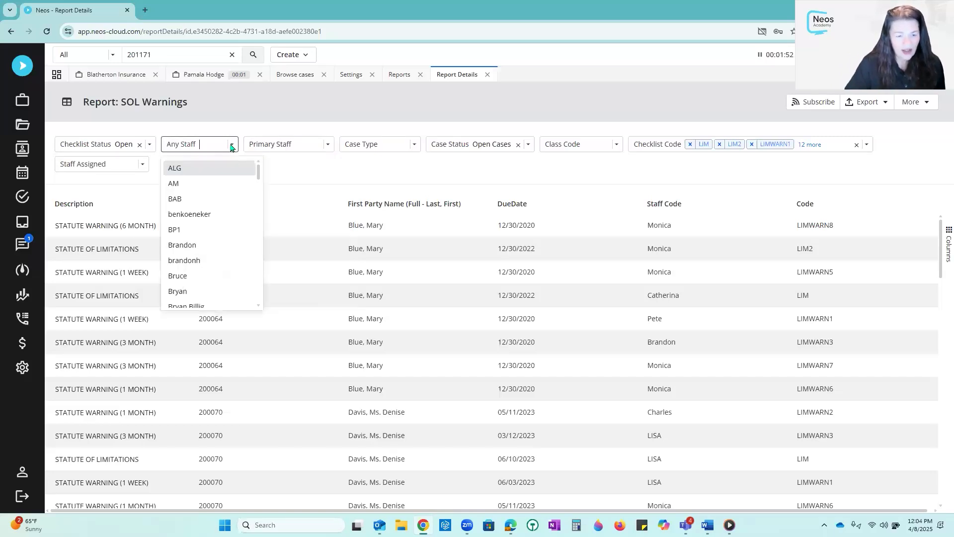
pyautogui.write('pam')
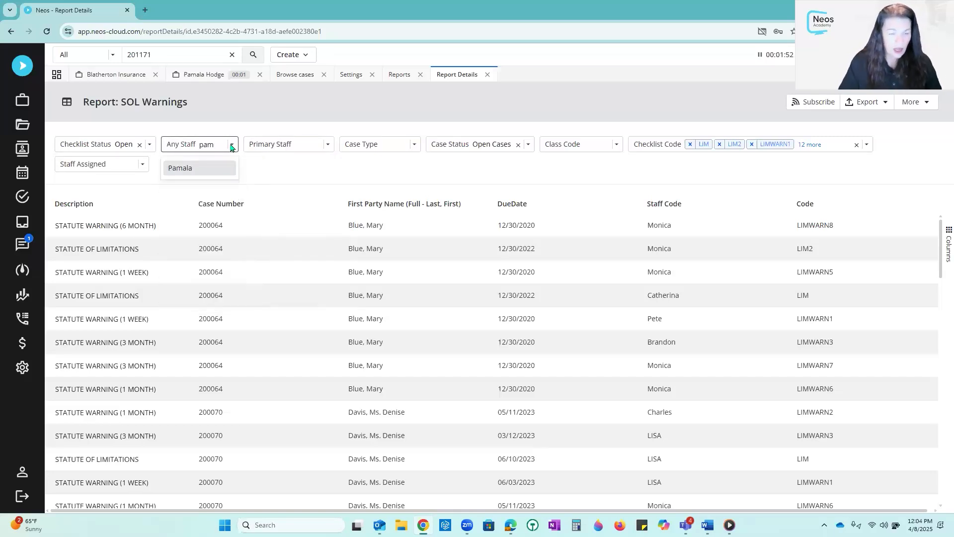
pyautogui.click(189, 170)
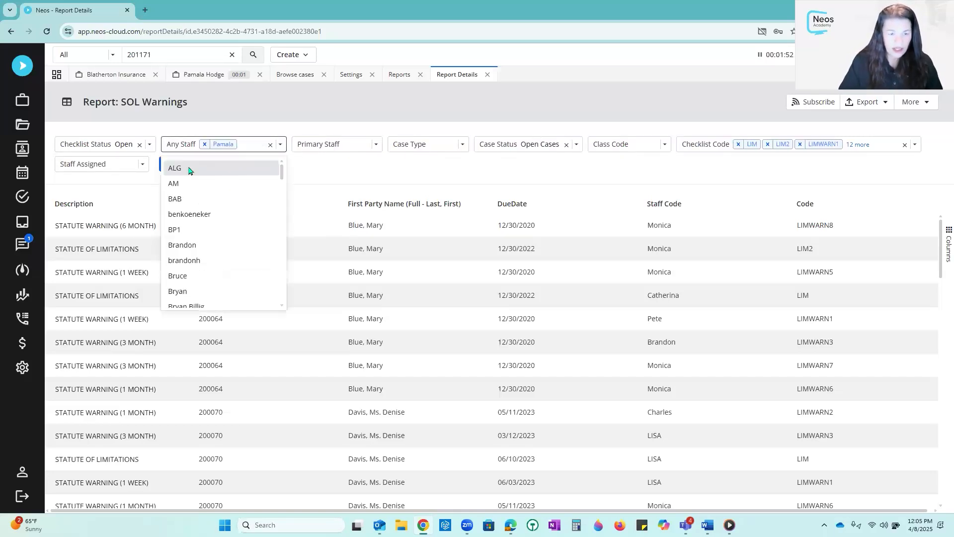
pyautogui.click(376, 170)
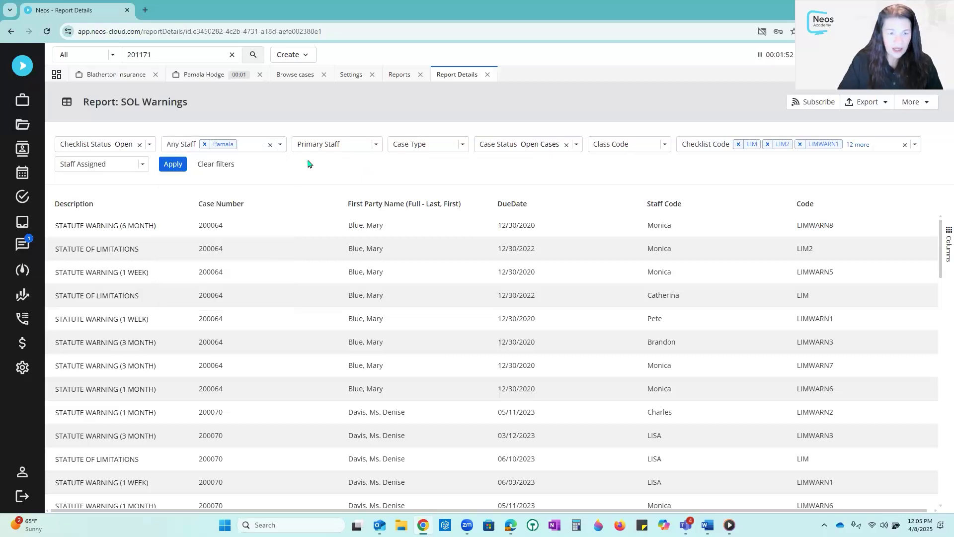
pyautogui.click(171, 164)
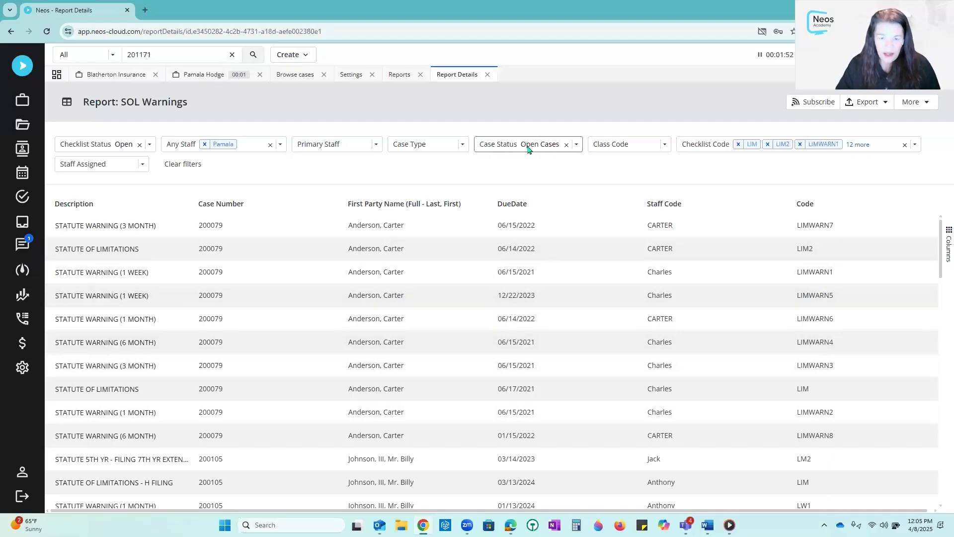
# Filter the report by class codes Bench, Closed, Cont. Removed, Commencement of an Appeal, Client Review Docs and CLD, and apply.
pyautogui.click(663, 148)
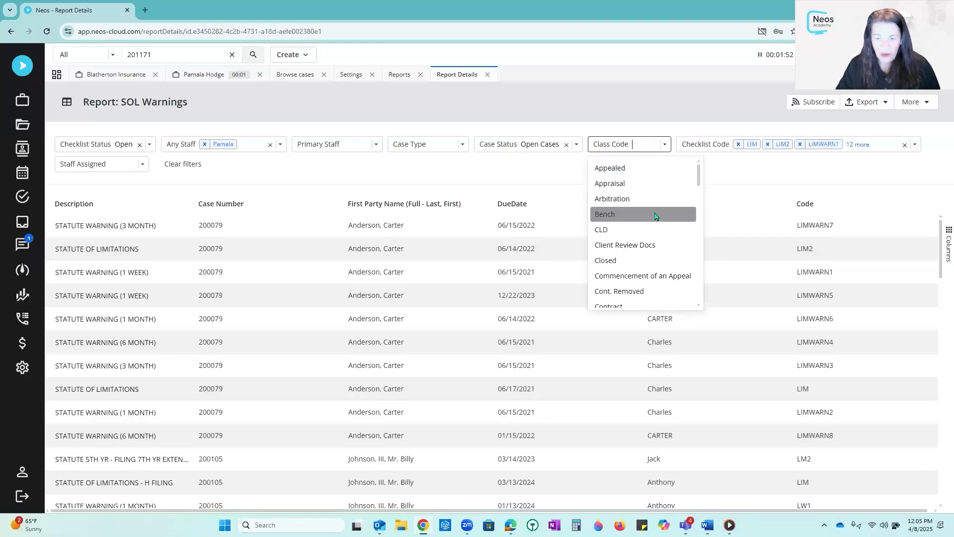
pyautogui.click(655, 215)
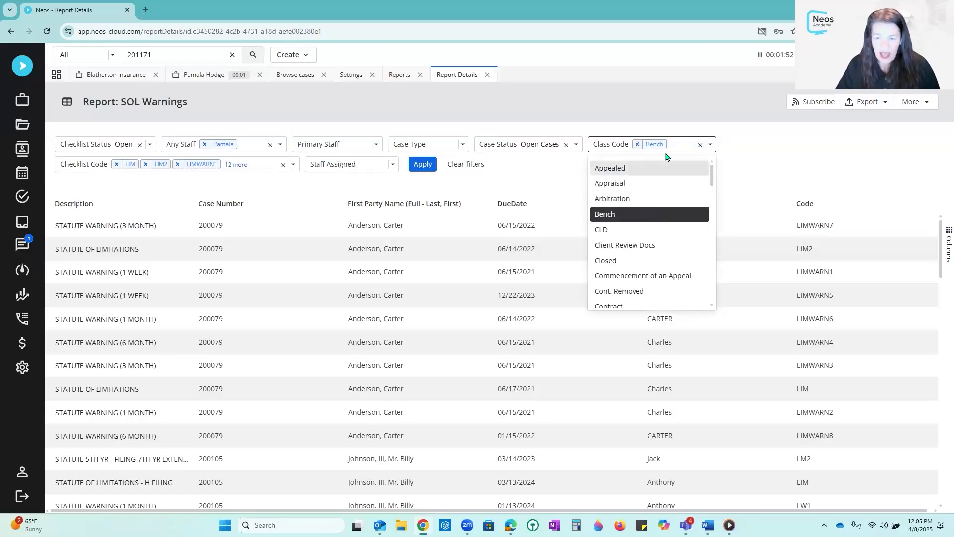
pyautogui.click(665, 260)
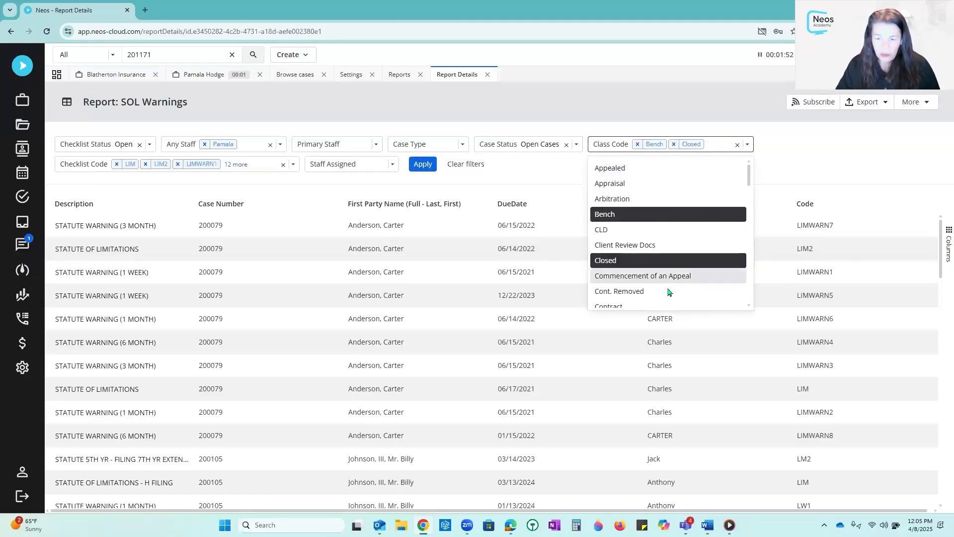
pyautogui.click(668, 292)
pyautogui.click(666, 277)
pyautogui.click(629, 239)
pyautogui.click(653, 229)
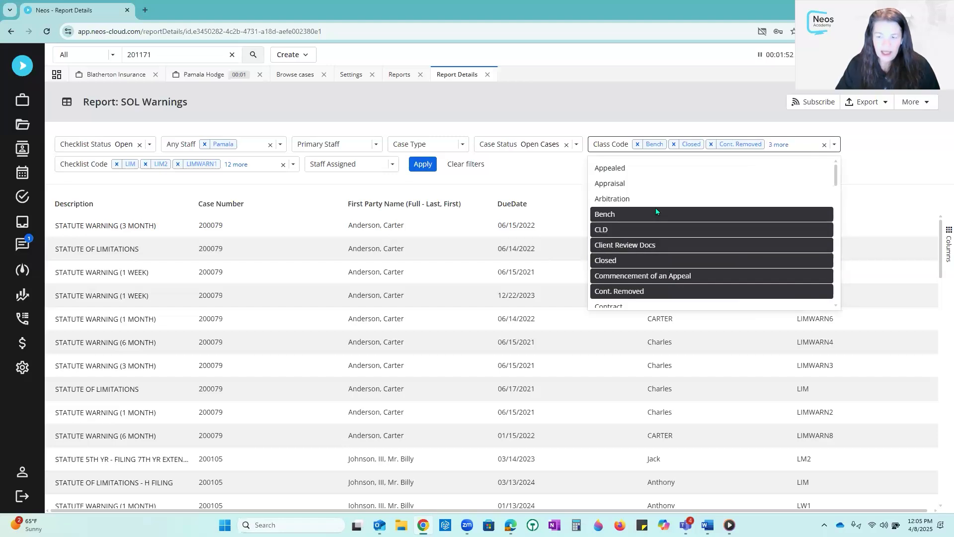
pyautogui.click(551, 172)
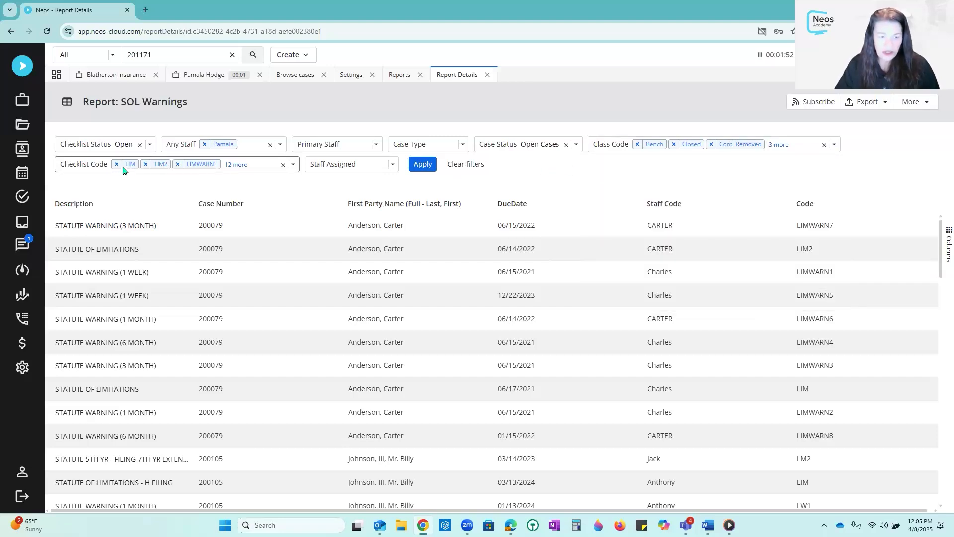
pyautogui.click(424, 165)
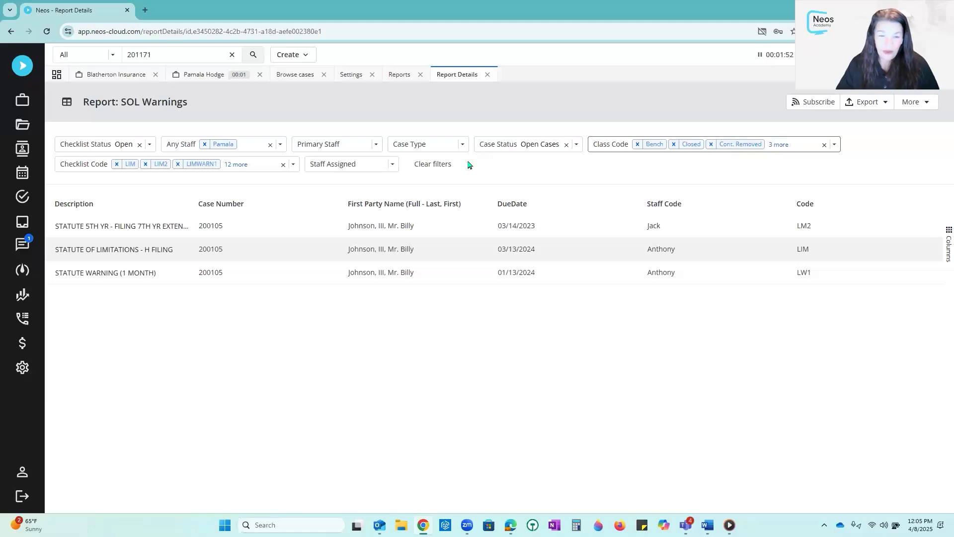
# Clear all filters on the SOL Warnings report and apply the cleared state.
pyautogui.click(434, 164)
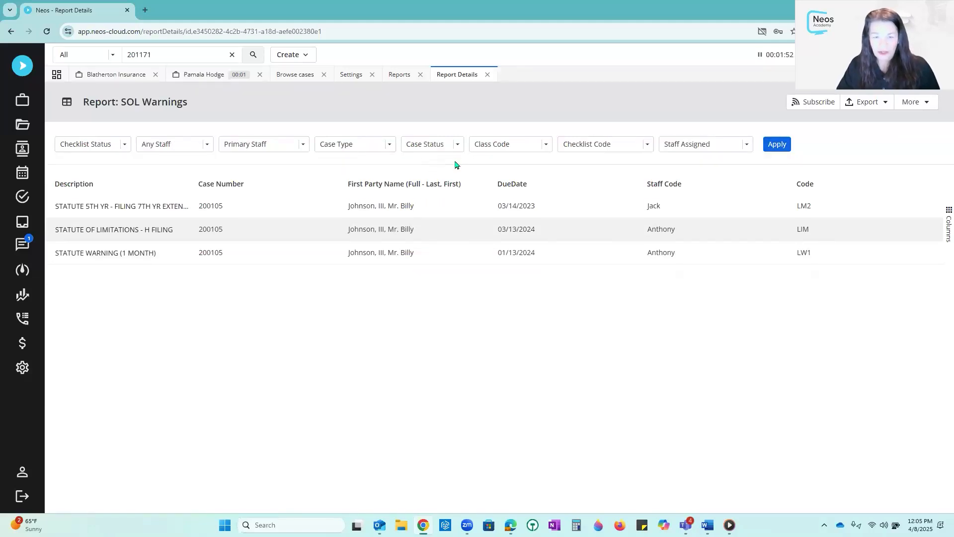
pyautogui.click(783, 146)
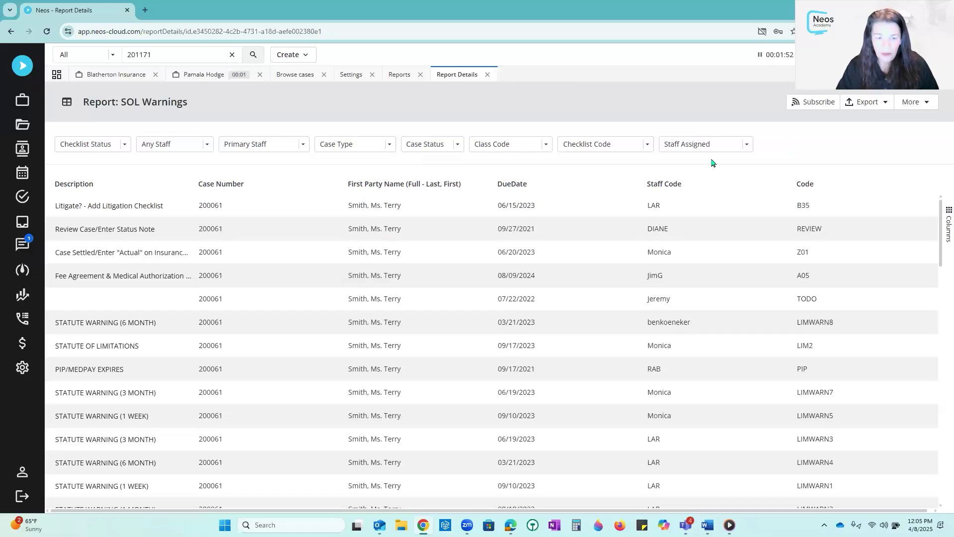
# Open the linked case from the "Litigate? - Add Litigation Checklist" and first STATUTE OF LIMITATIONS rows, and close the report.
pyautogui.click(147, 210)
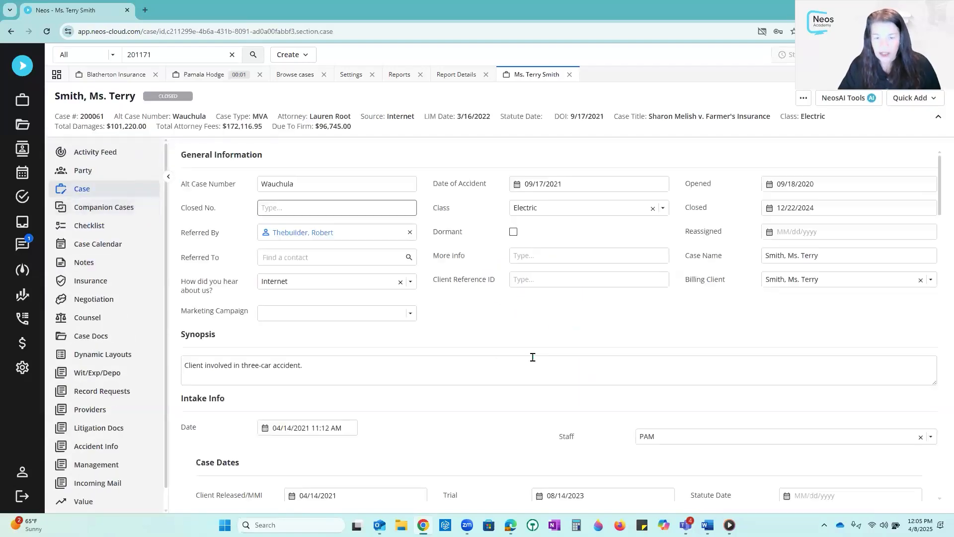
pyautogui.click(448, 77)
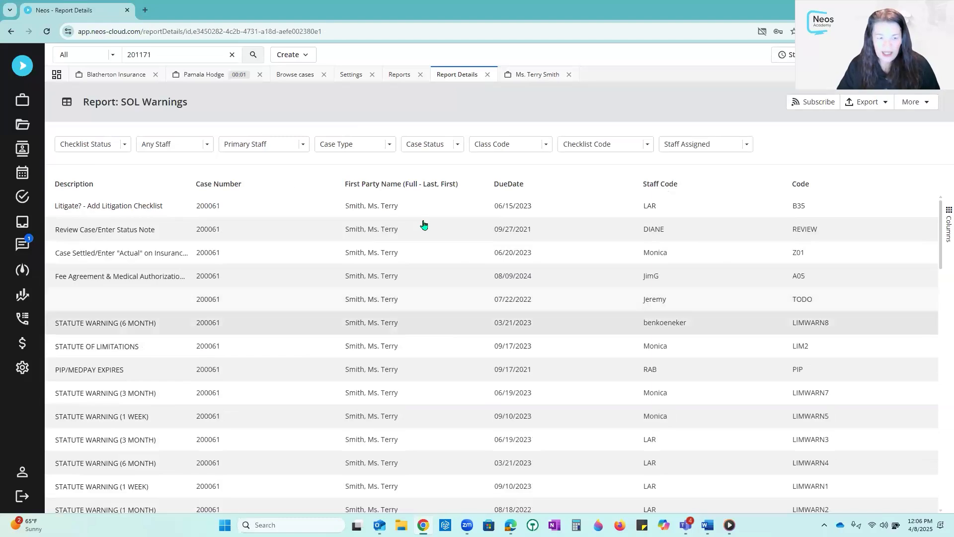
pyautogui.click(397, 349)
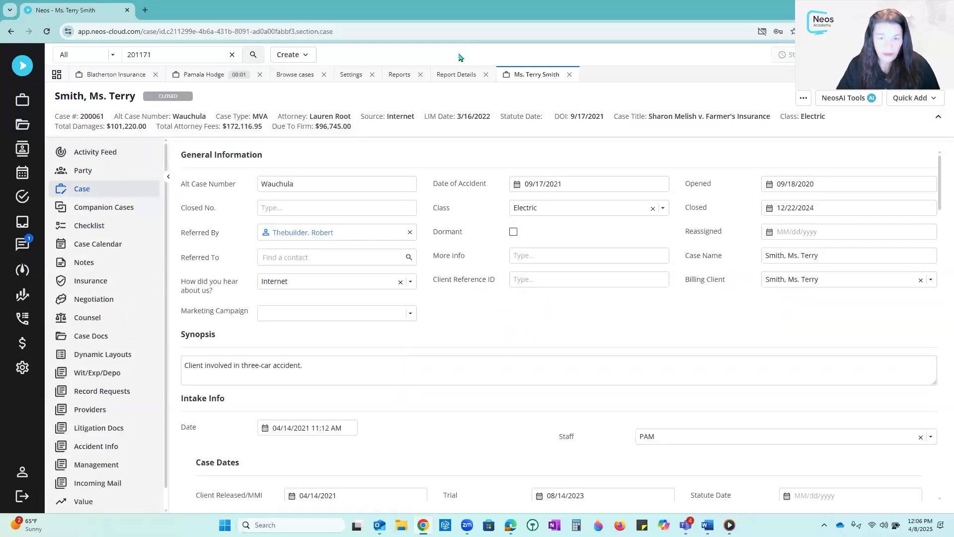
pyautogui.click(457, 75)
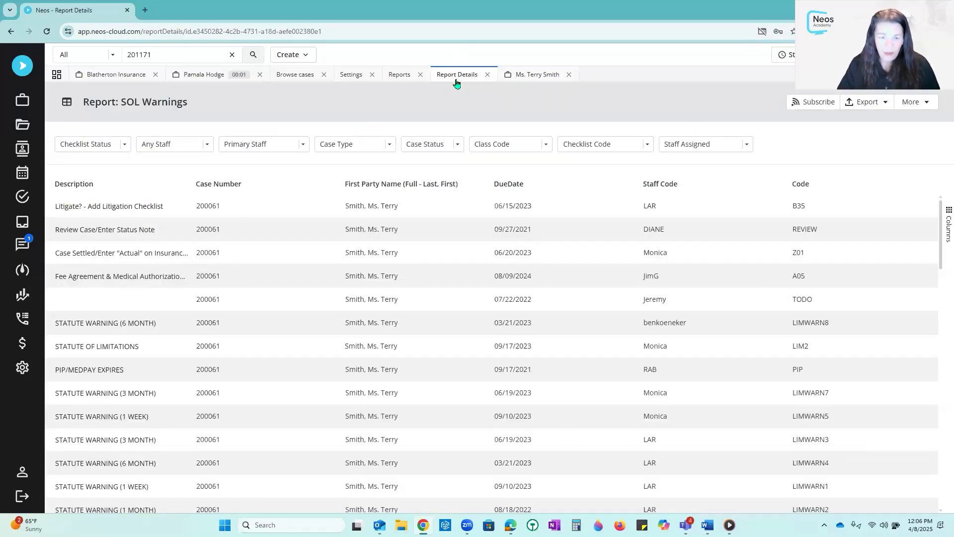
pyautogui.click(488, 77)
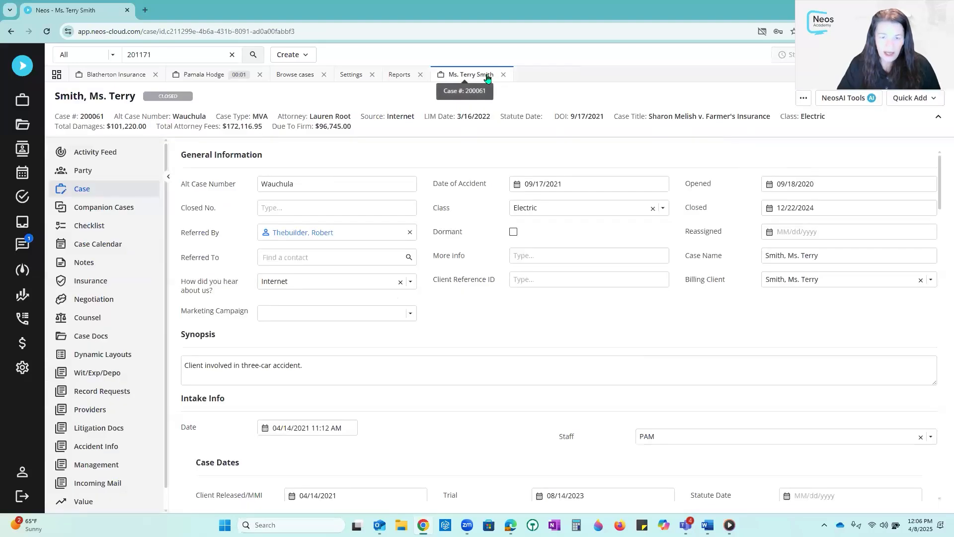
# Close the open case and look through the All Favorites reports list.
pyautogui.click(504, 77)
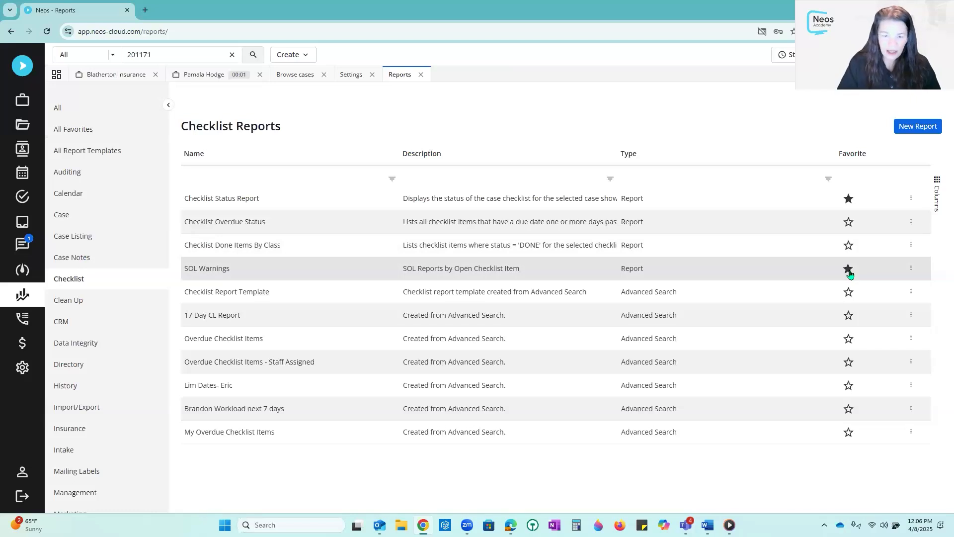
pyautogui.click(69, 131)
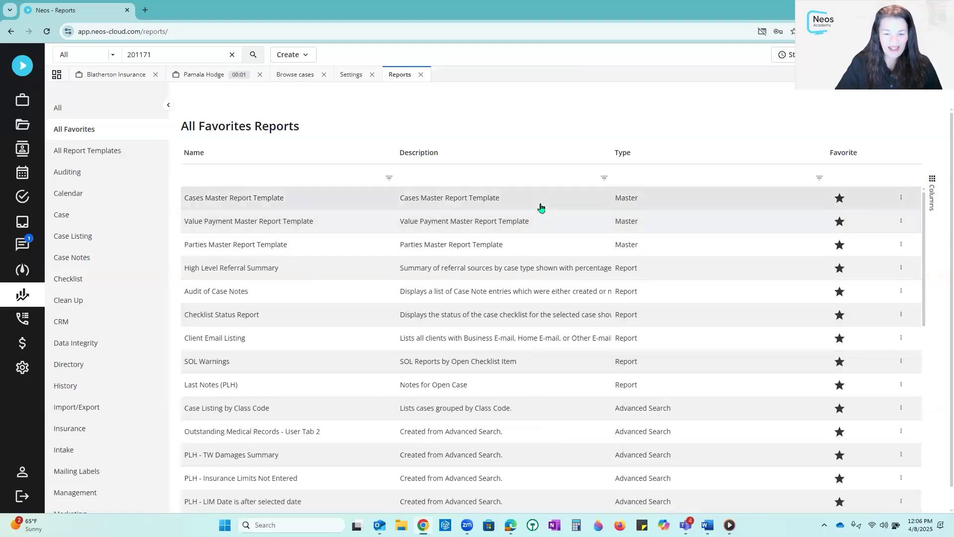
pyautogui.scroll(-10, 539, 208)
pyautogui.scroll(10, 541, 208)
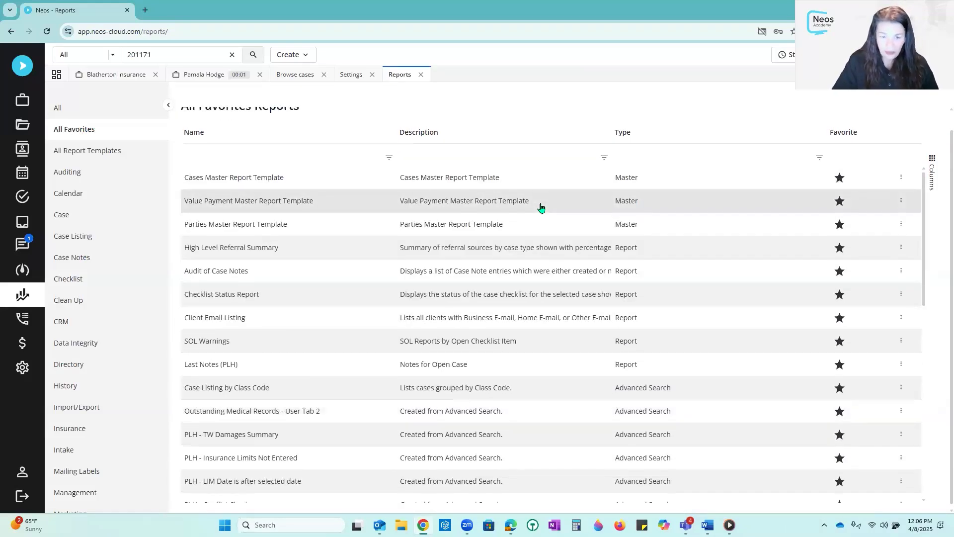
pyautogui.scroll(1, 542, 208)
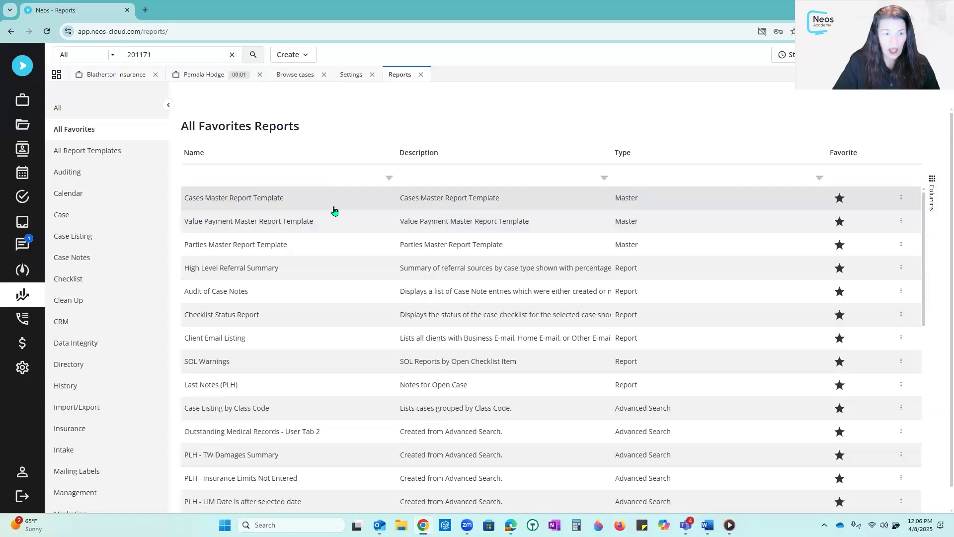
# Open the Cases Master Report Template and add Case Num, Close Date End, Date Created End, Date of Incident Start and Case Title filters.
pyautogui.click(253, 200)
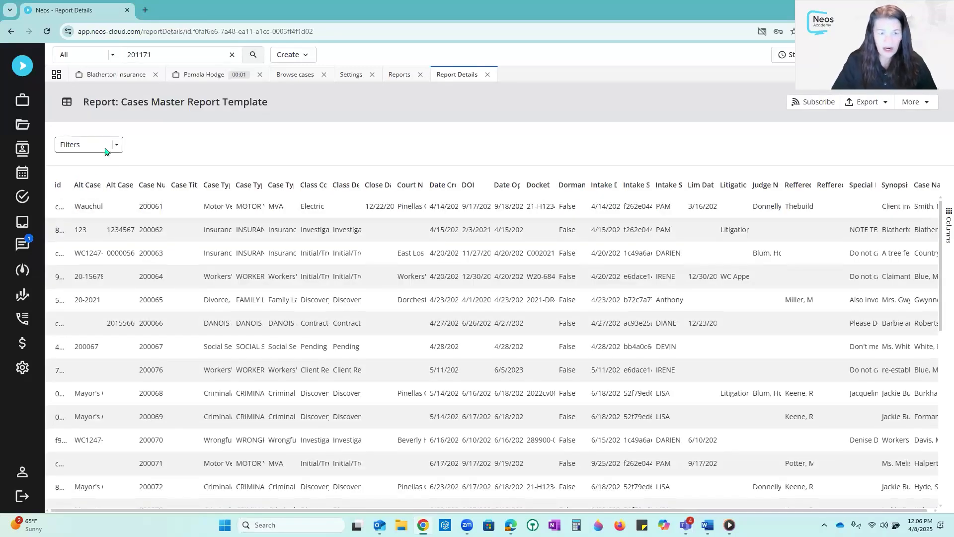
pyautogui.click(118, 146)
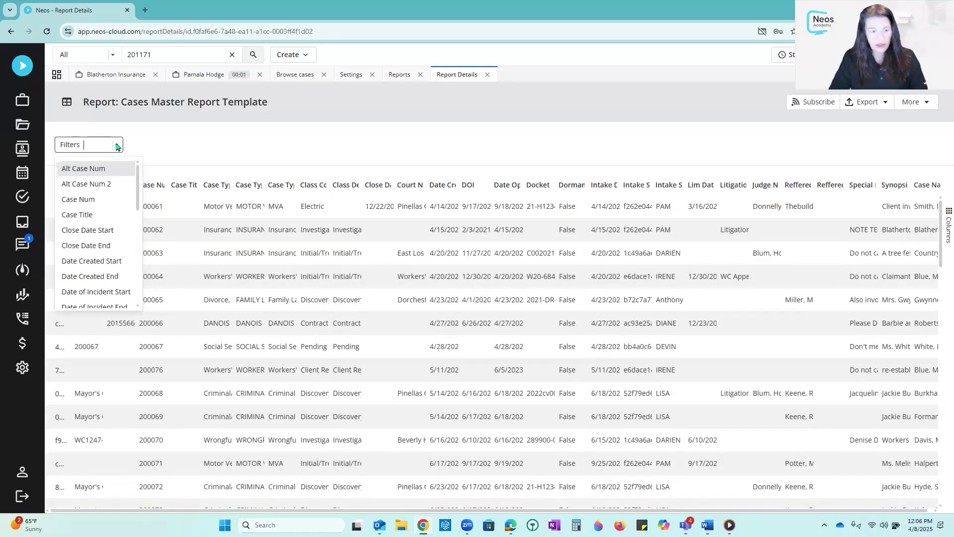
pyautogui.click(102, 204)
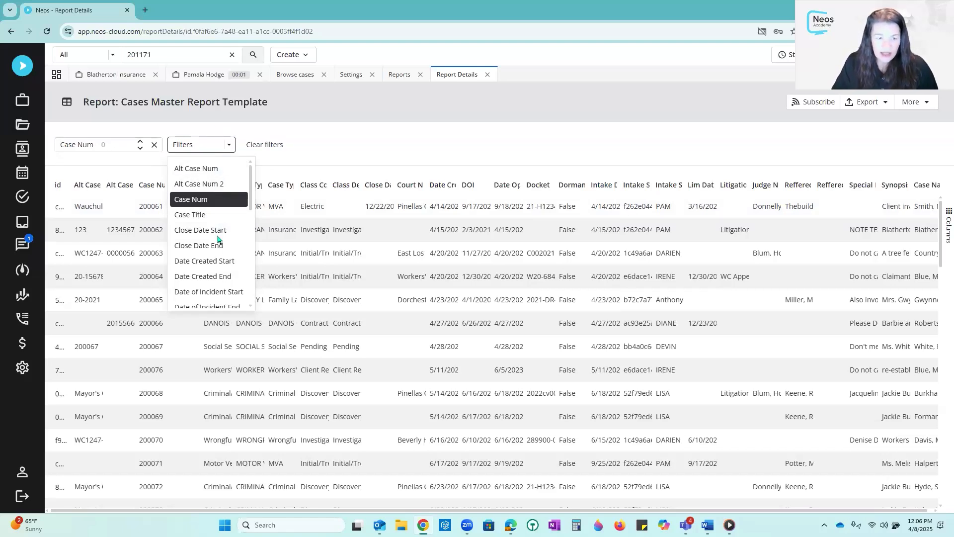
pyautogui.click(224, 245)
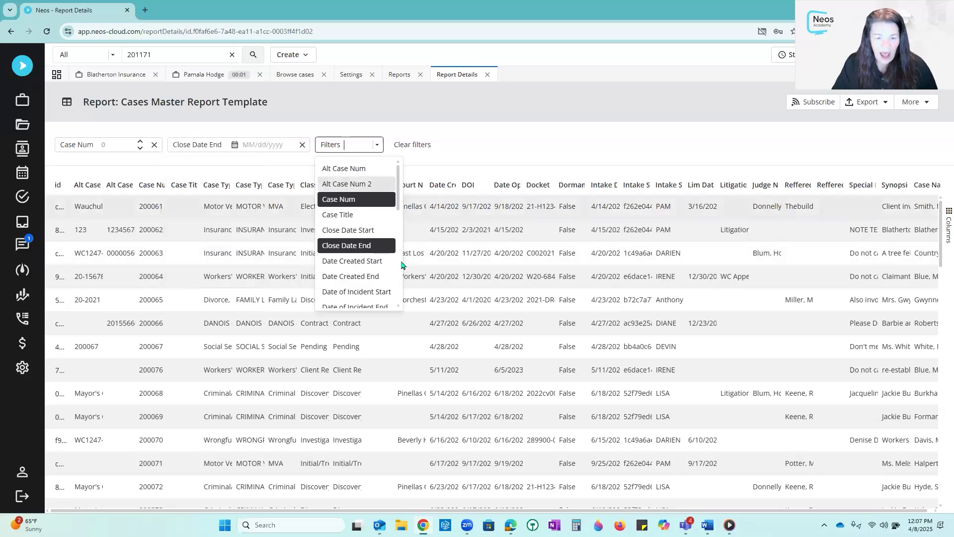
pyautogui.click(358, 276)
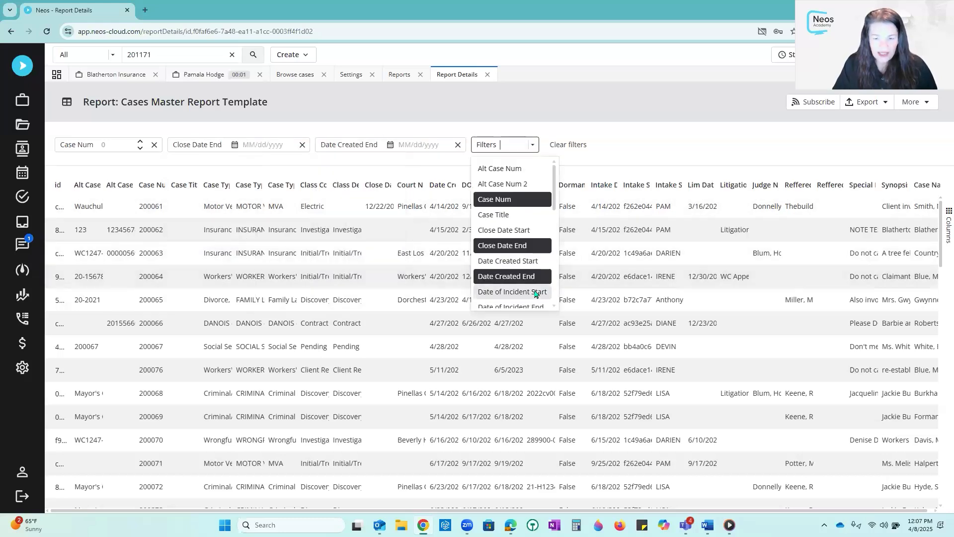
pyautogui.click(536, 293)
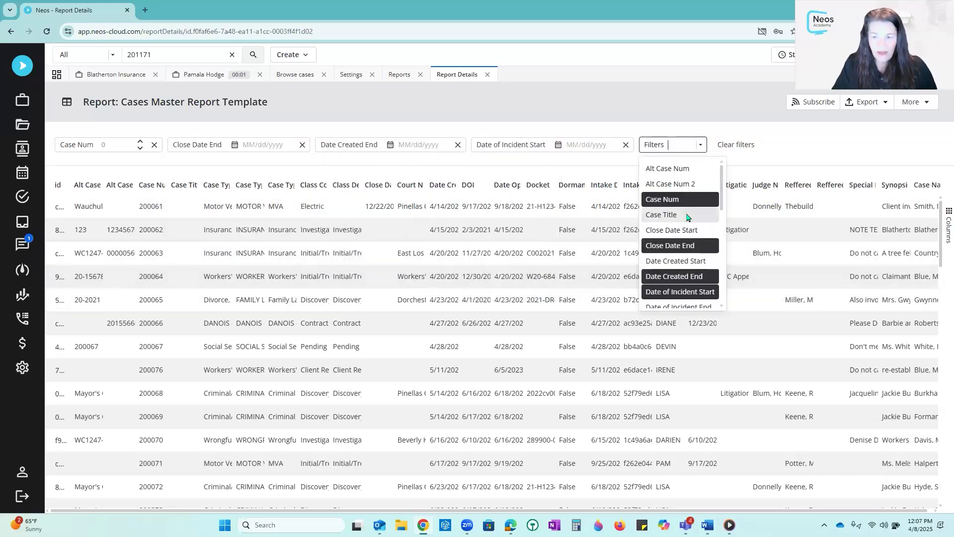
pyautogui.click(688, 216)
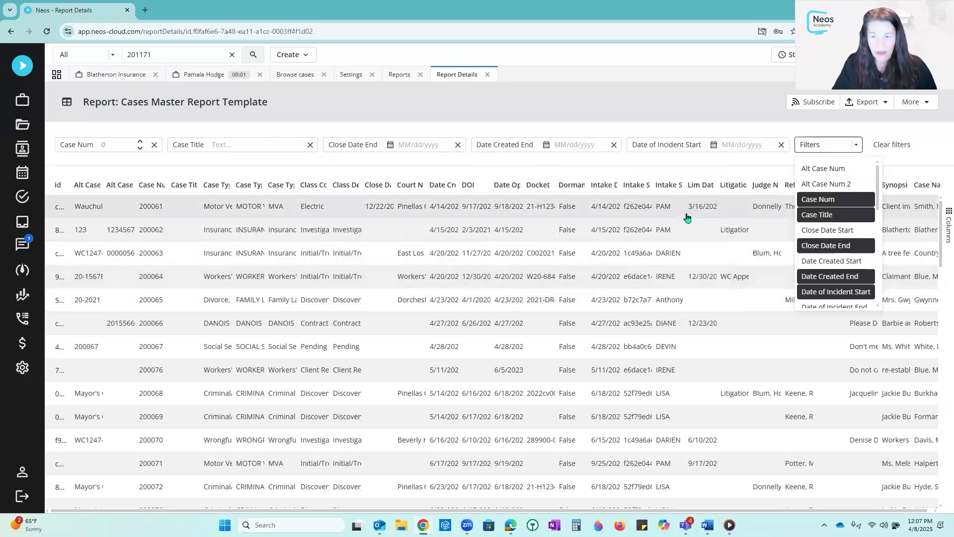
pyautogui.click(940, 130)
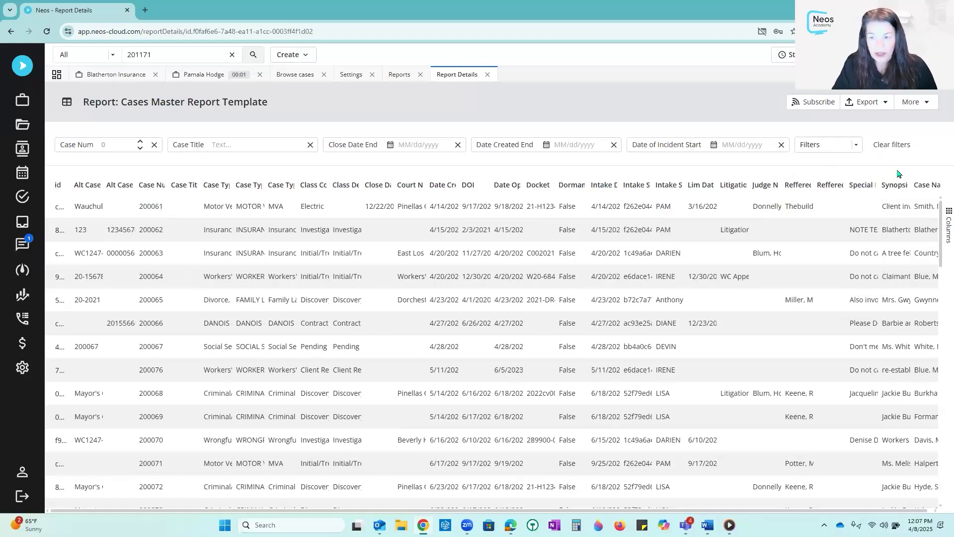
# Save the template as a new report including filters, using the owner's first name plus "NA 04082025" as both report name and description.
pyautogui.click(928, 108)
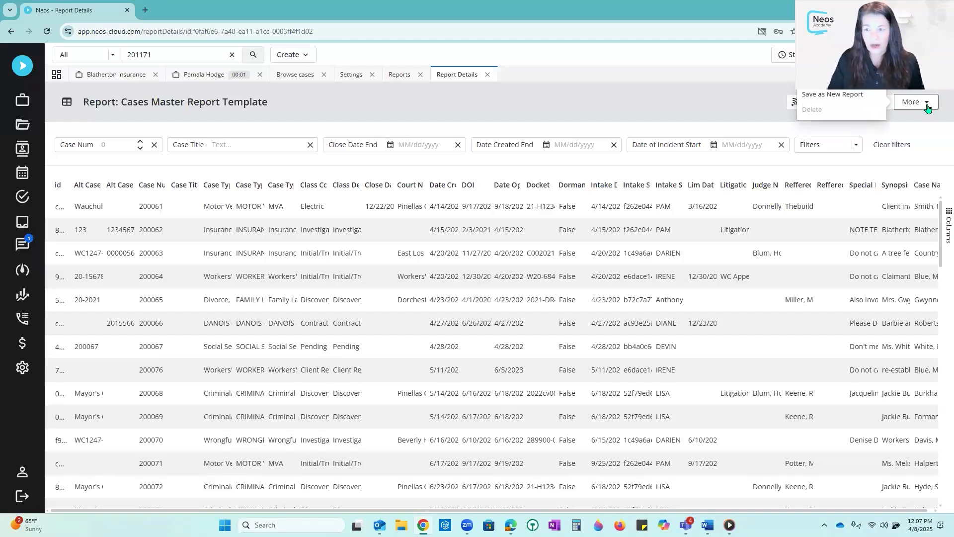
pyautogui.click(836, 97)
pyautogui.click(504, 250)
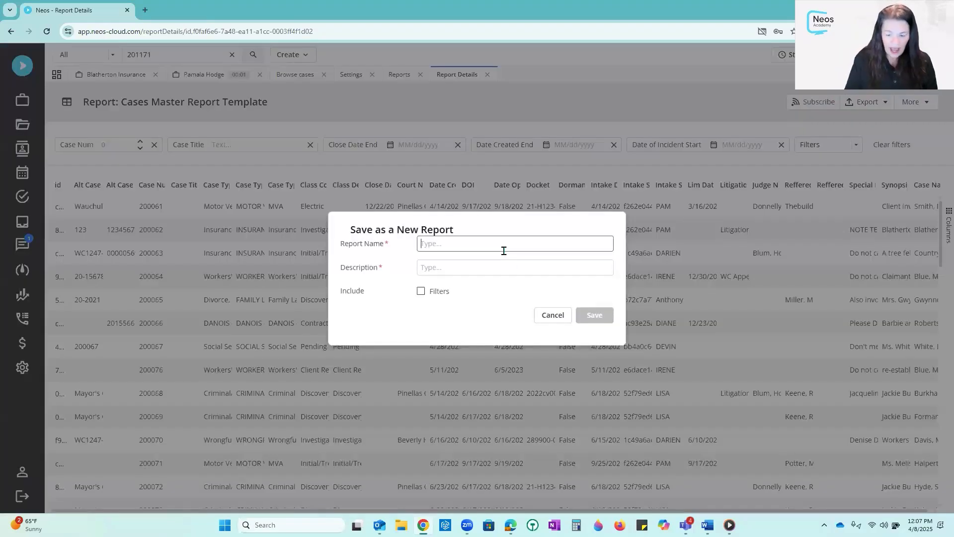
pyautogui.write('Pam NA 040')
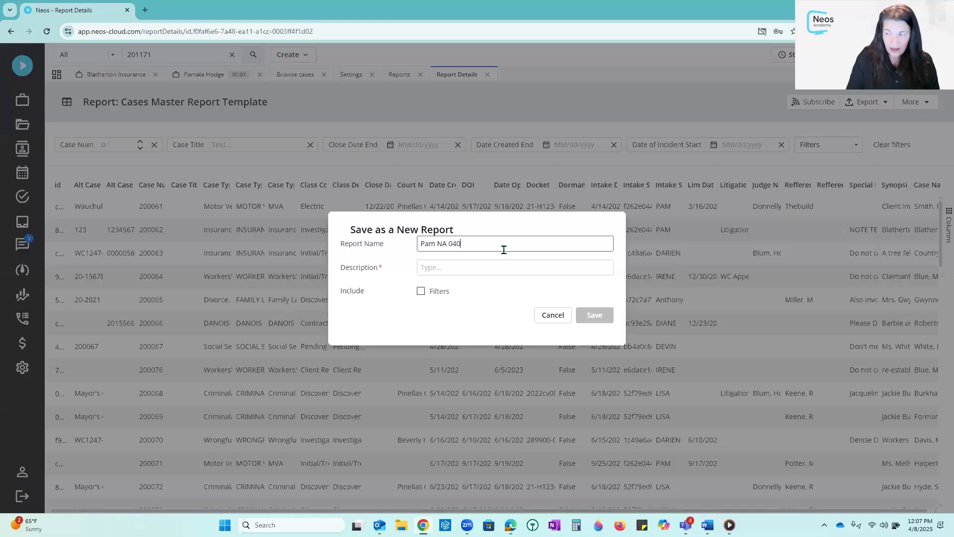
pyautogui.write('82025')
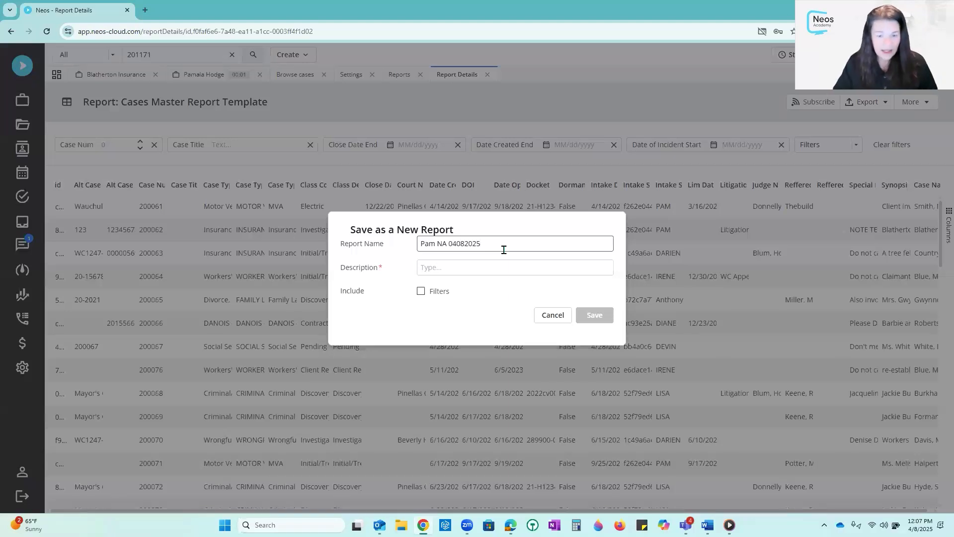
pyautogui.moveTo(503, 250); pyautogui.dragTo(406, 230)
pyautogui.hotkey('ctrl', 'c')
pyautogui.click(449, 266)
pyautogui.hotkey('ctrl', 'v')
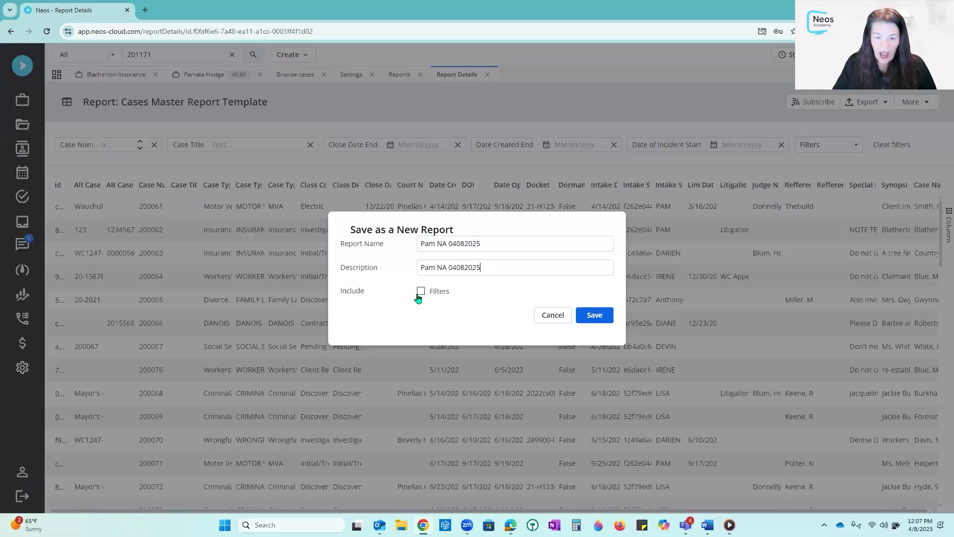
pyautogui.click(422, 294)
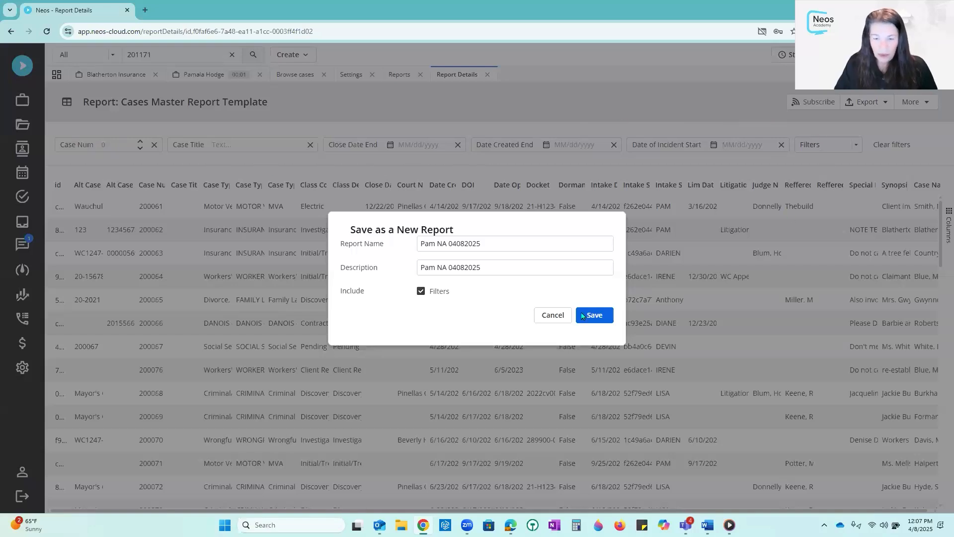
pyautogui.click(603, 319)
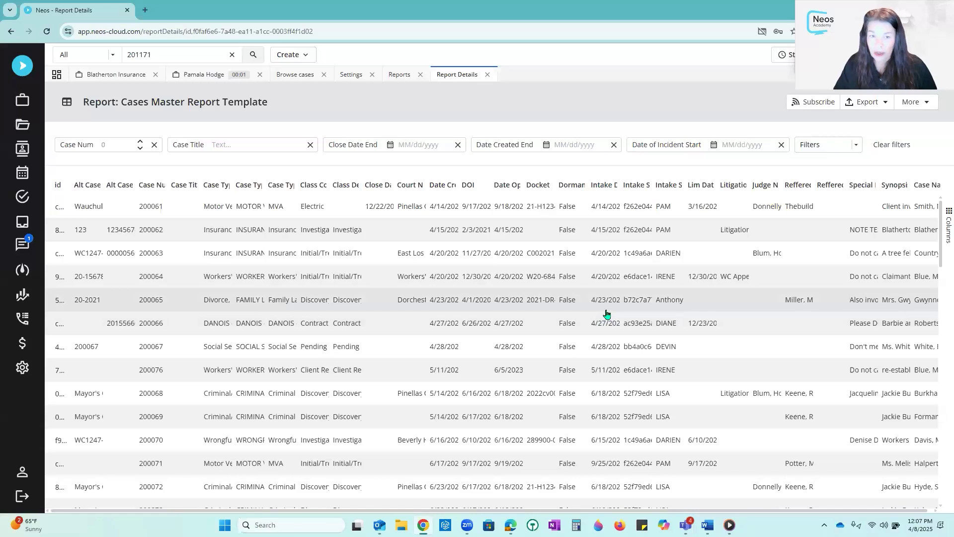
# Search the All Favorites reports by name for the newly saved report, using the owner's first name.
pyautogui.click(406, 78)
pyautogui.click(251, 177)
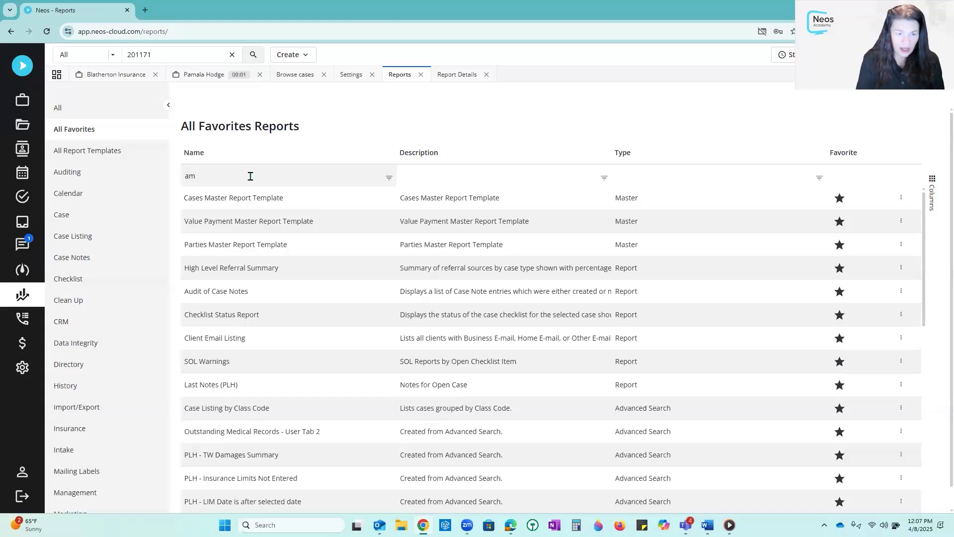
pyautogui.write('P')
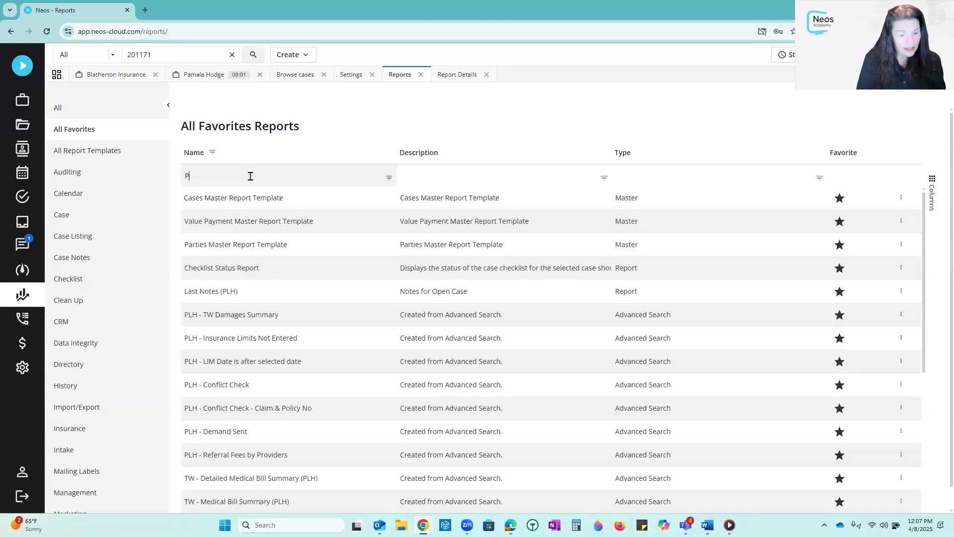
pyautogui.write('am Na')
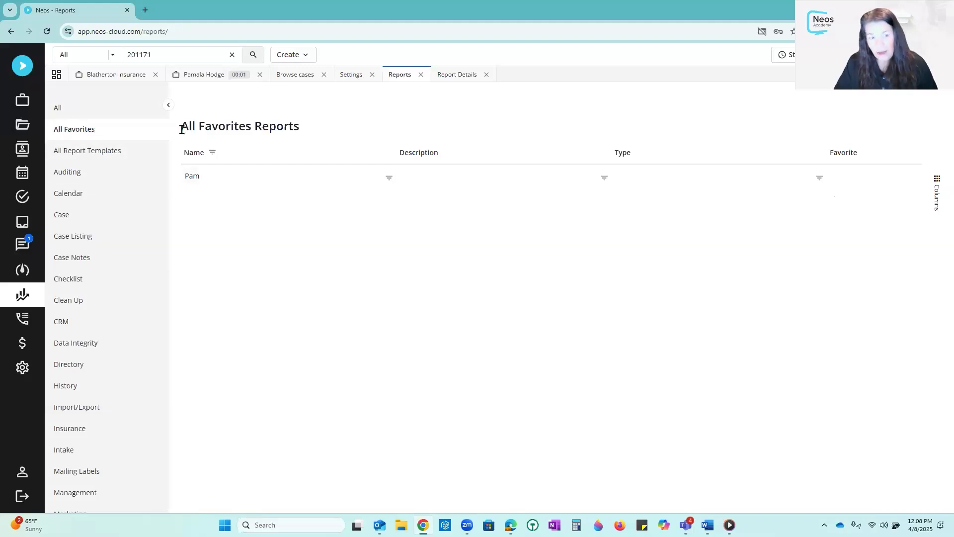
pyautogui.moveTo(182, 133); pyautogui.dragTo(315, 140)
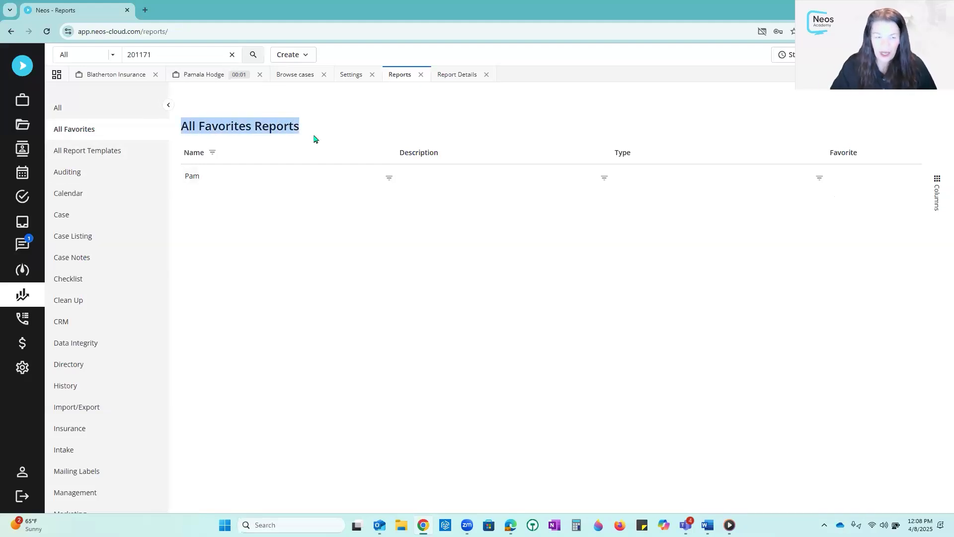
# Mark the newly saved "NA 04082025" report as a favorite from All Reports, and look it up by name in All Favorites.
pyautogui.click(73, 110)
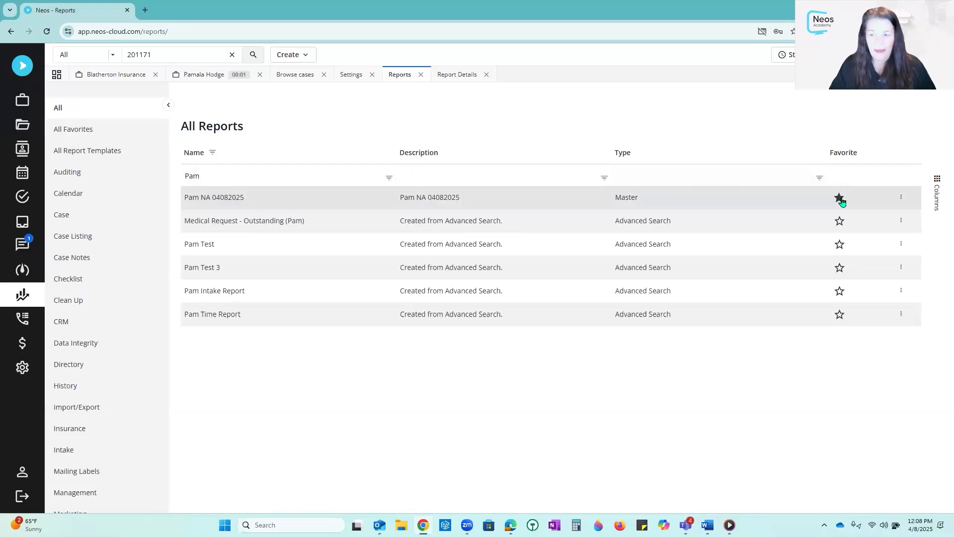
pyautogui.click(91, 131)
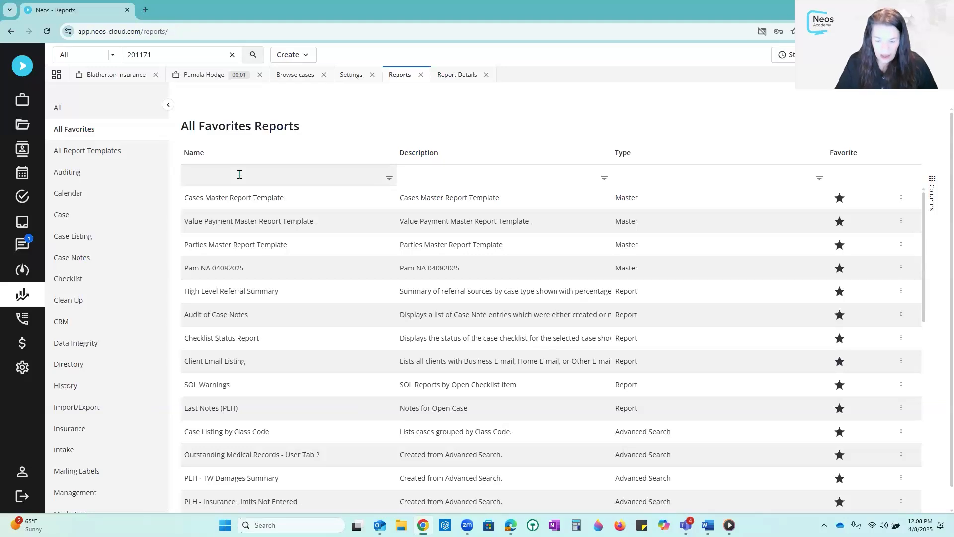
pyautogui.click(239, 174)
pyautogui.write('Pam')
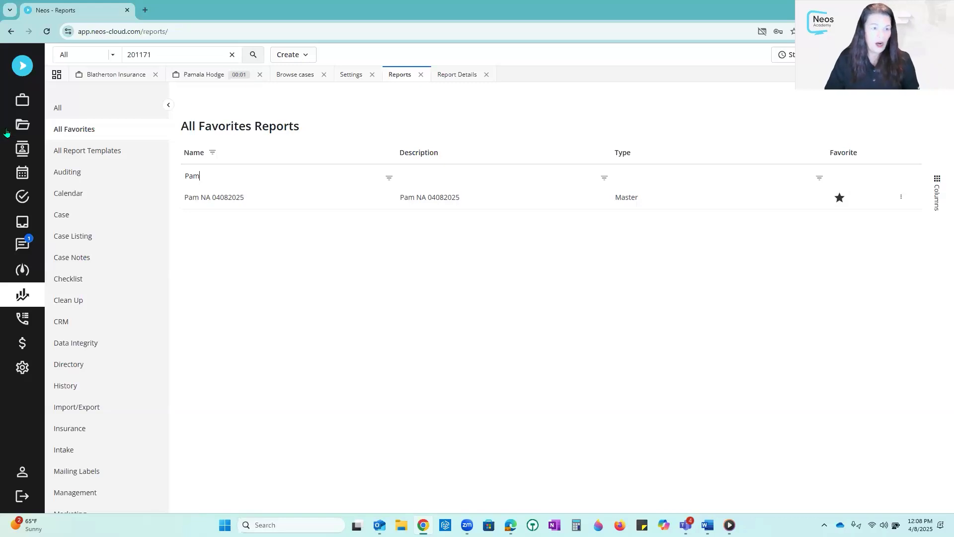
# Open the Statute of Limitations Report by Alt Case # from the Case Listing reports and dismiss the required filters notice.
pyautogui.click(81, 112)
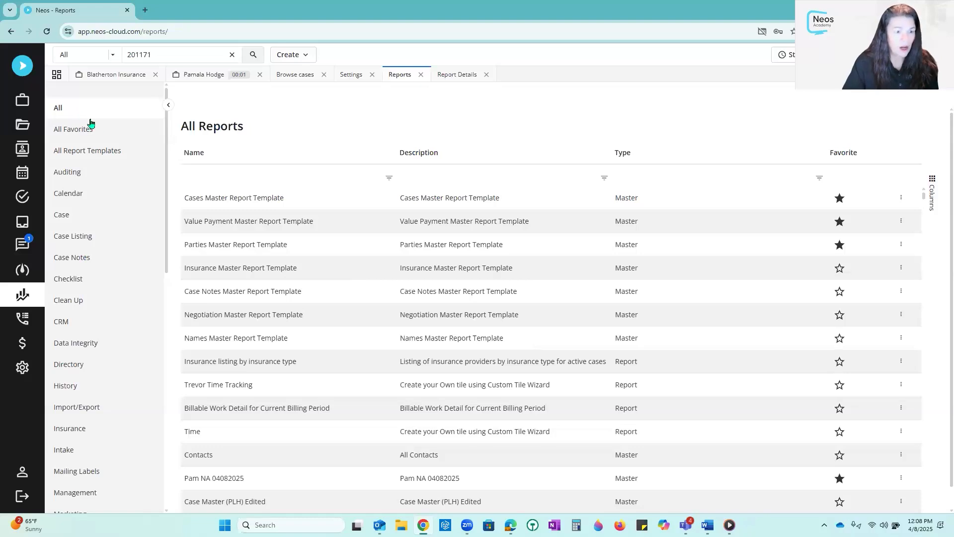
pyautogui.click(102, 239)
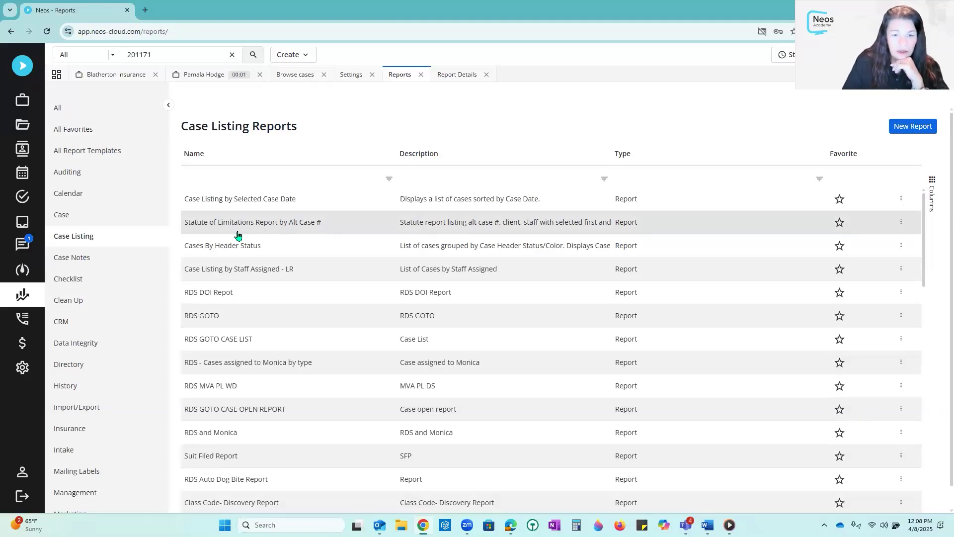
pyautogui.click(277, 225)
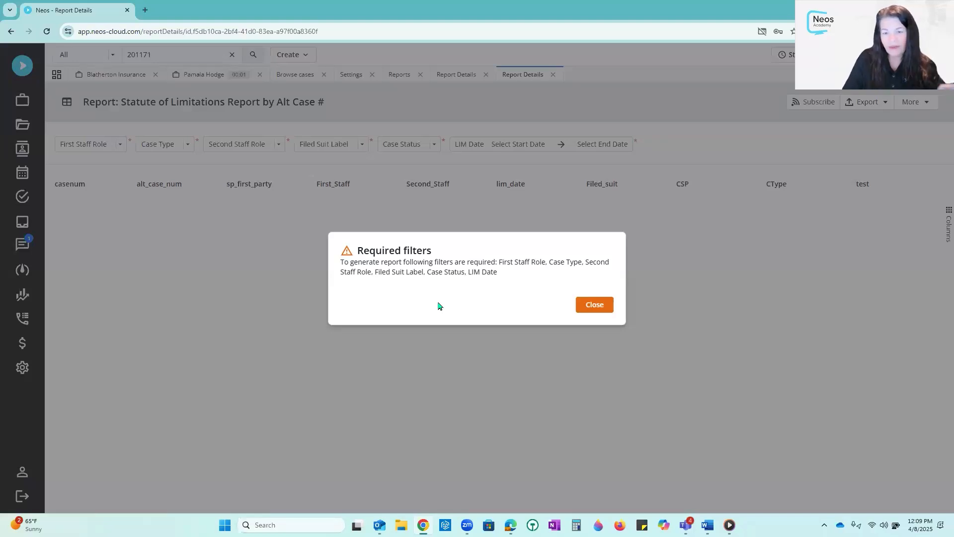
pyautogui.click(600, 310)
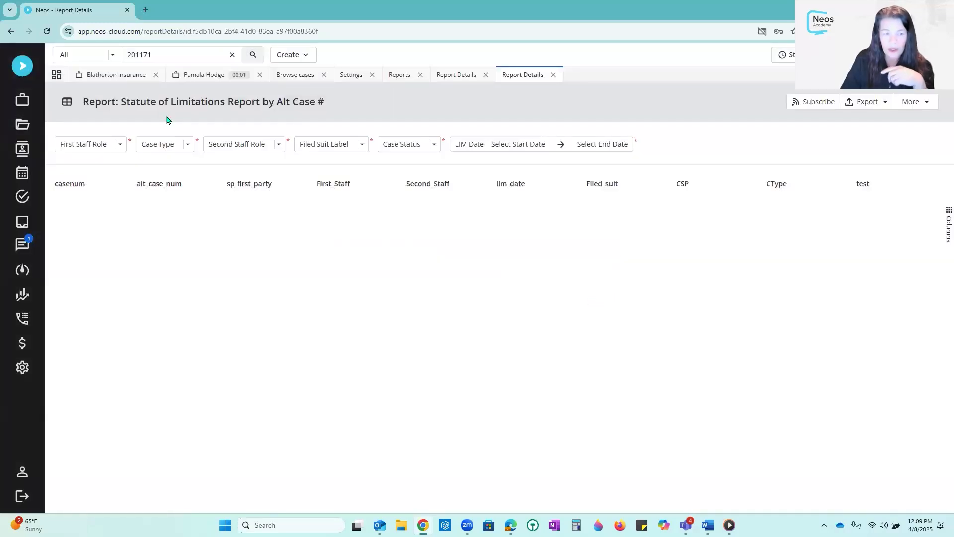
# Set the report's First Staff Role filter to Attorney 2.
pyautogui.click(120, 145)
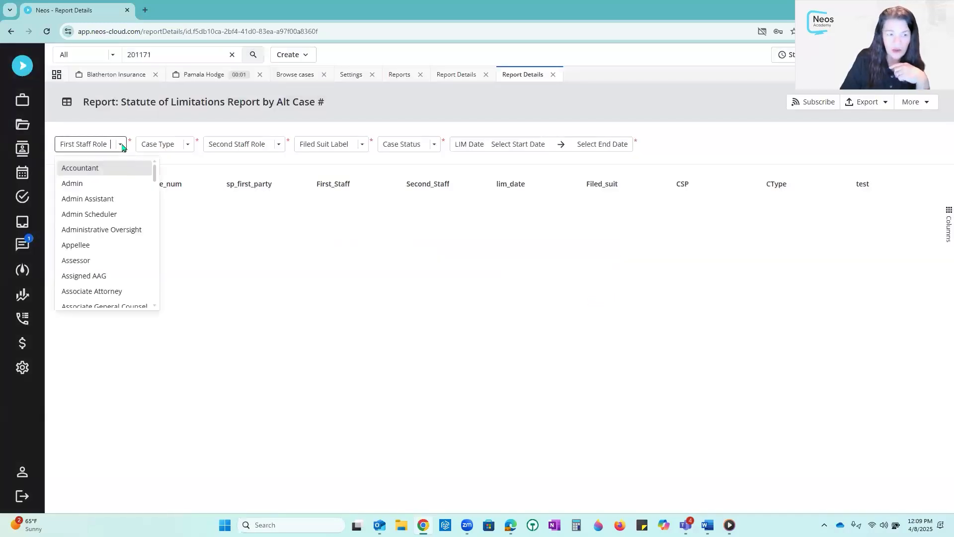
pyautogui.scroll(-3, 119, 215)
pyautogui.click(108, 206)
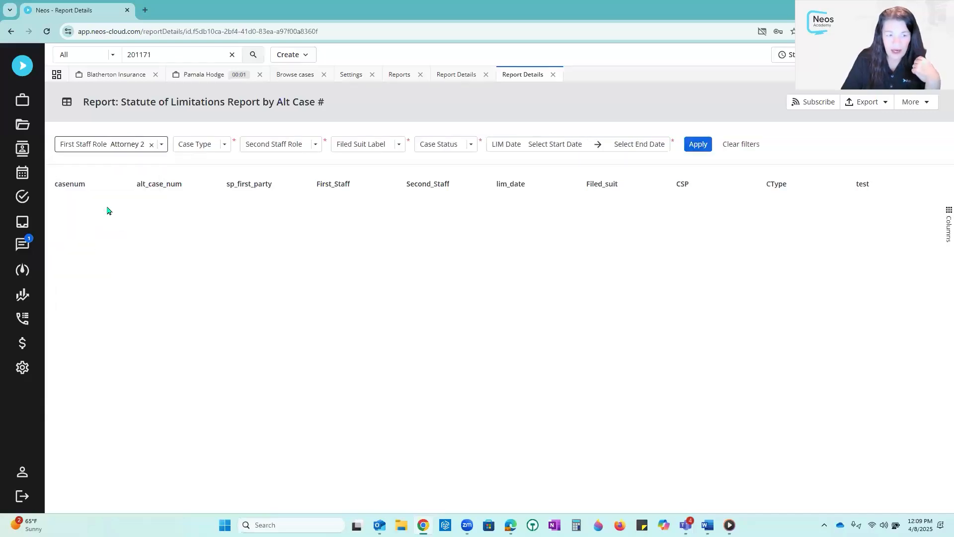
# Change the report's First Staff Role filter to Attorney.
pyautogui.click(162, 146)
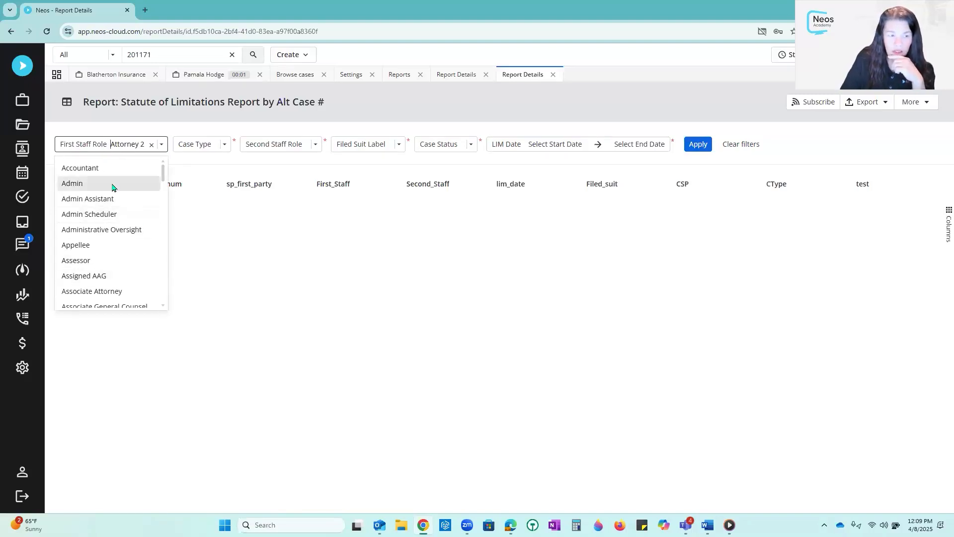
pyautogui.scroll(-5, 134, 192)
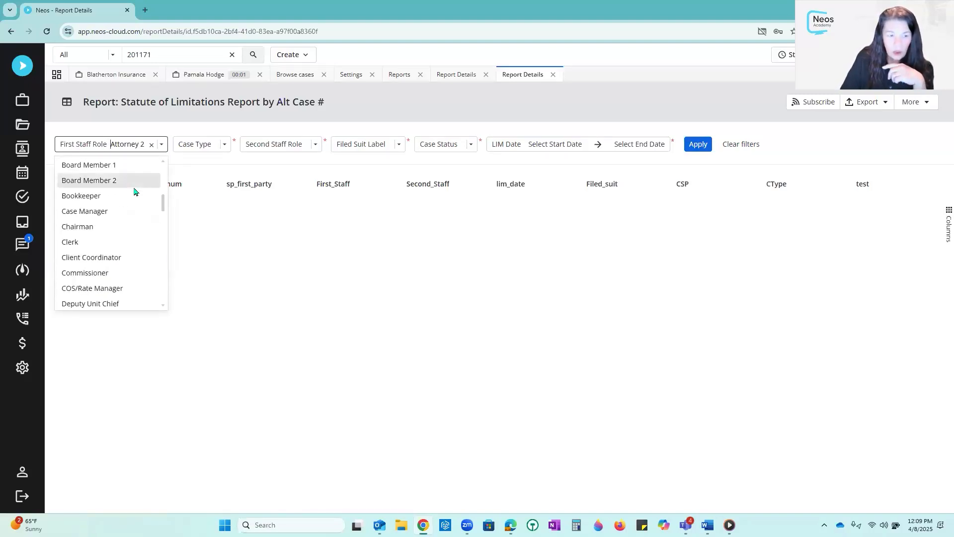
pyautogui.scroll(3, 134, 192)
pyautogui.click(134, 191)
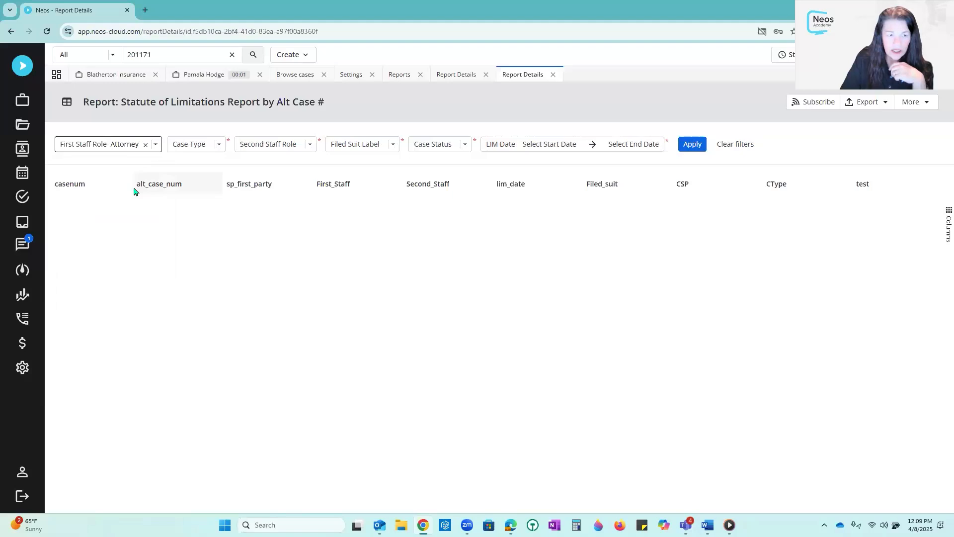
# Set the report's Case Type filter to Bankruptcy-Chapter 7 and its Second Staff Role filter to Admin.
pyautogui.click(217, 148)
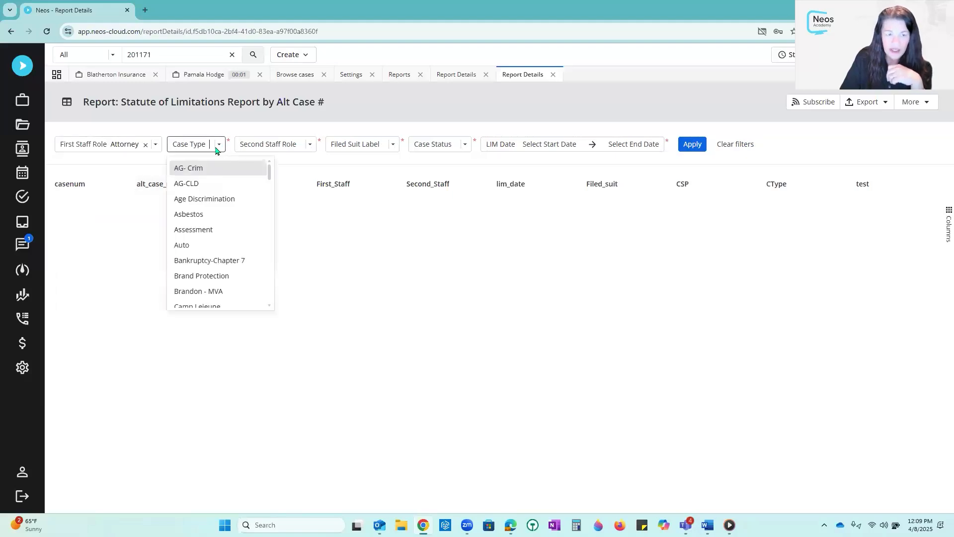
pyautogui.click(236, 261)
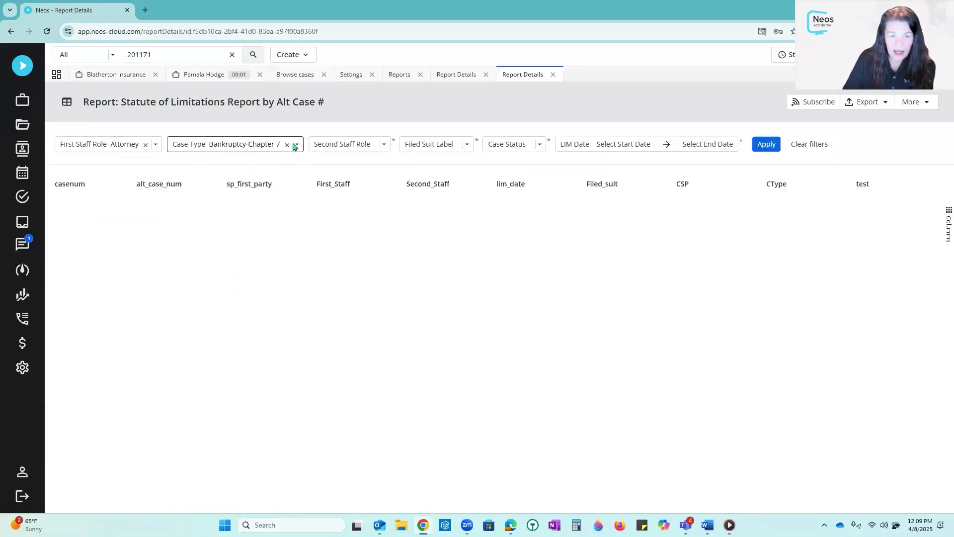
pyautogui.click(354, 148)
pyautogui.click(332, 183)
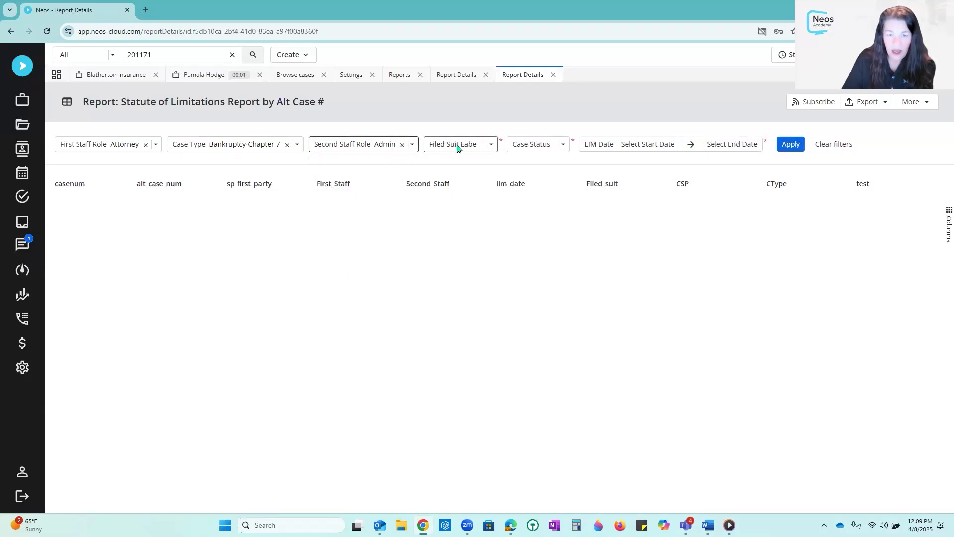
# Set the Filed Suit Label filter to 314 Meeting and the Case Status filter to Open Cases.
pyautogui.click(458, 149)
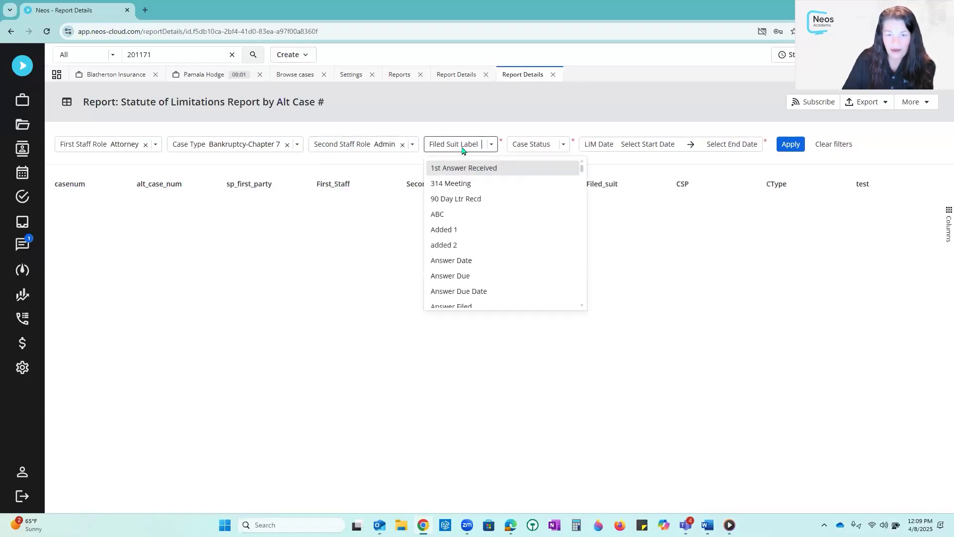
pyautogui.click(453, 183)
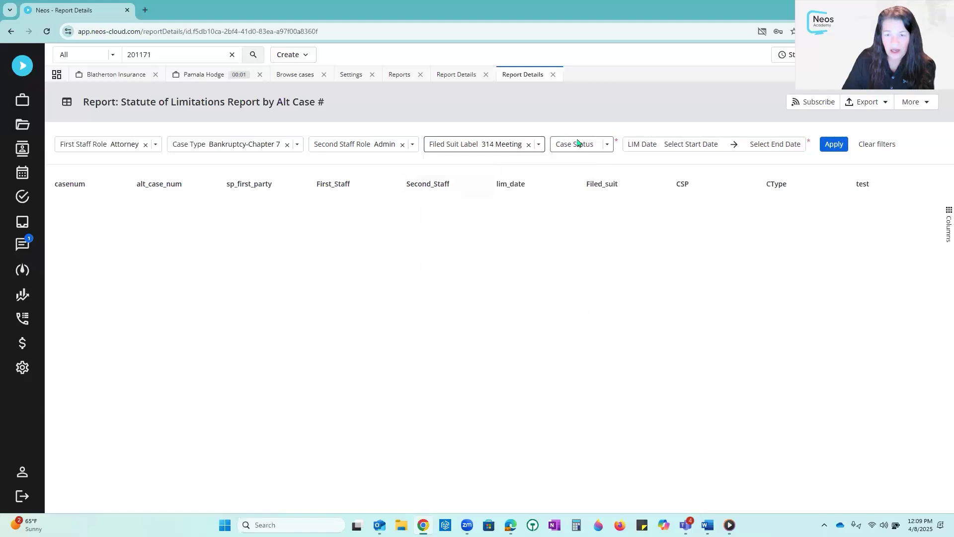
pyautogui.click(578, 144)
pyautogui.click(592, 170)
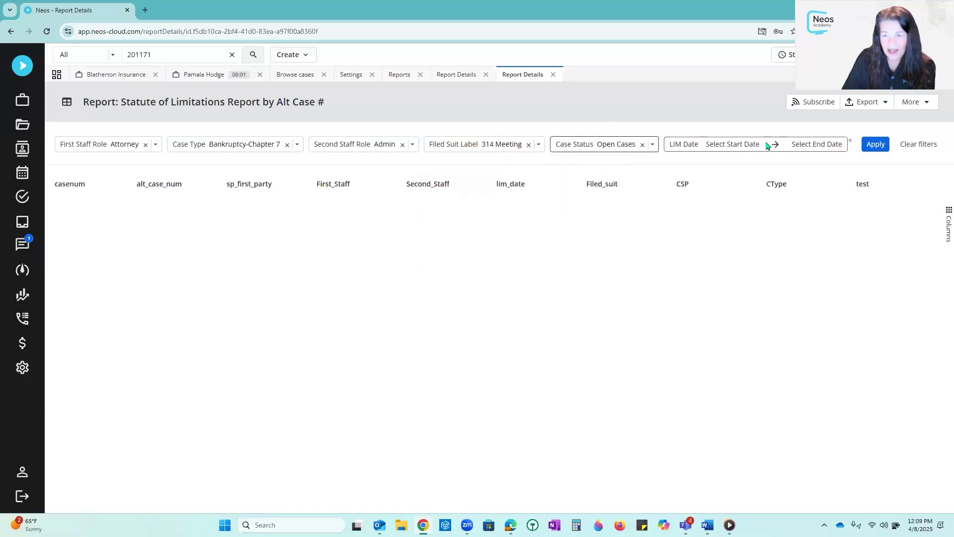
# Set the LIM Date range from April 1, 2025 to December 31, 2025 and apply the report filters.
pyautogui.click(768, 145)
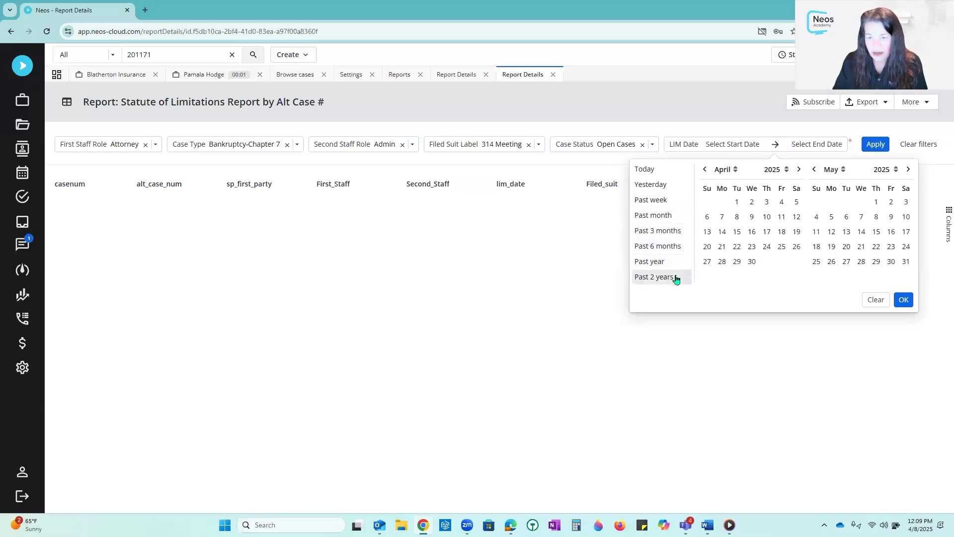
pyautogui.click(737, 202)
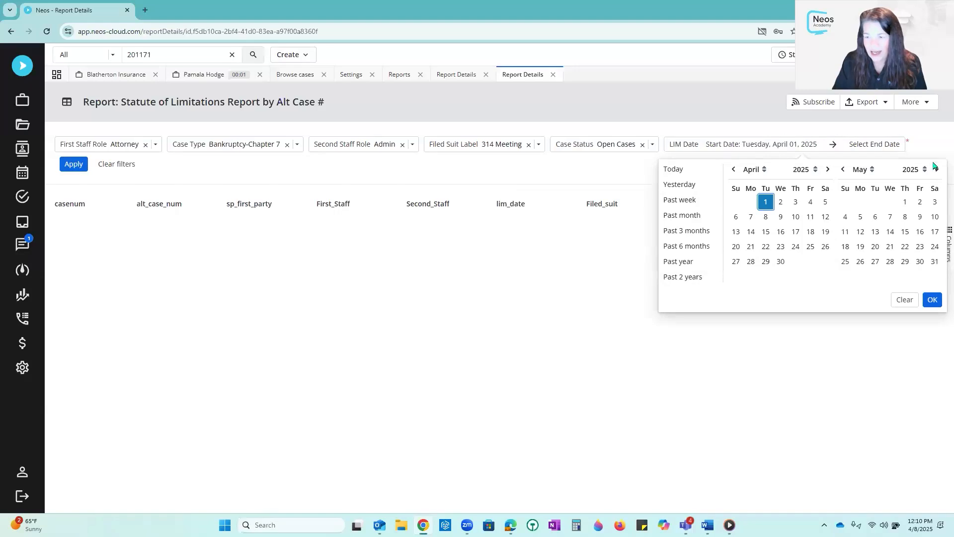
pyautogui.click(938, 170)
pyautogui.click(939, 170)
pyautogui.click(938, 170)
pyautogui.click(939, 170)
pyautogui.click(939, 170)
pyautogui.click(939, 170)
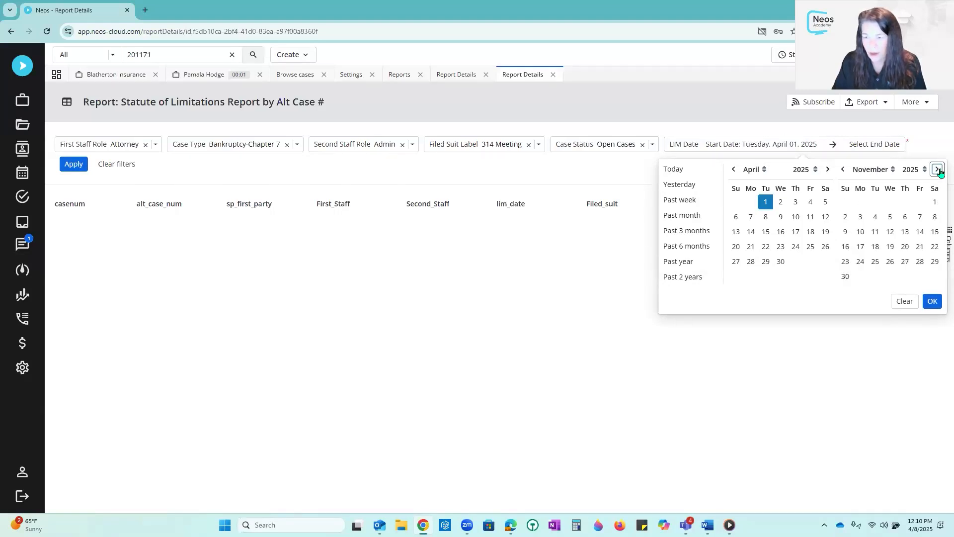
pyautogui.click(938, 170)
pyautogui.click(889, 262)
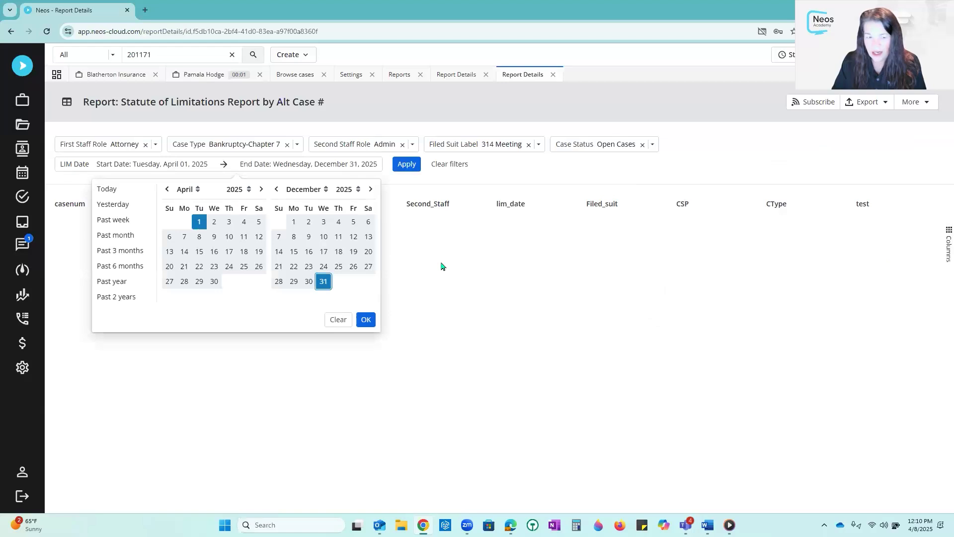
pyautogui.click(369, 323)
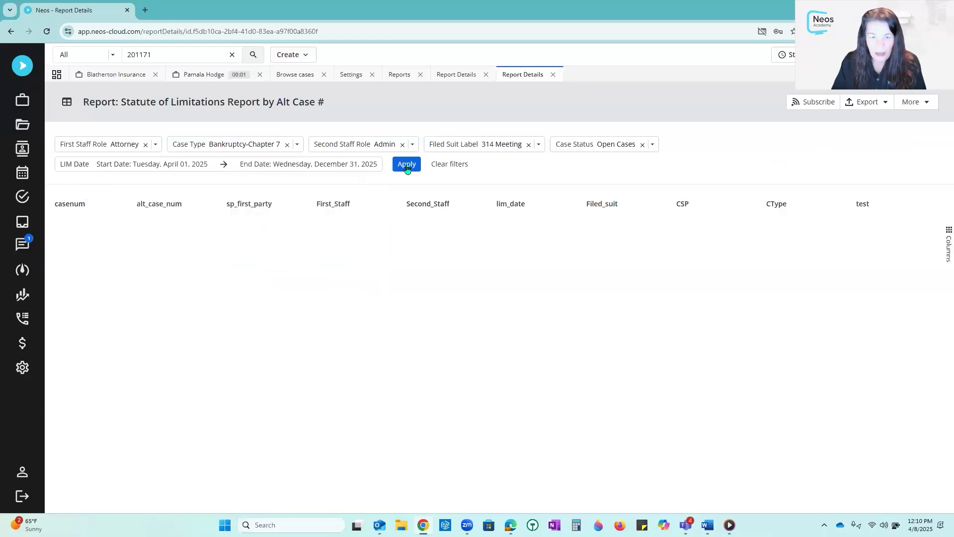
pyautogui.click(407, 166)
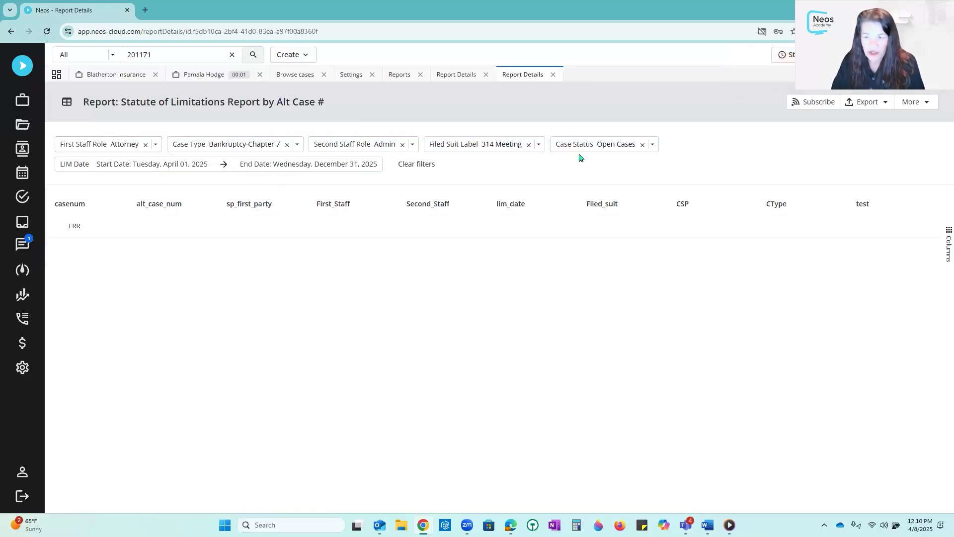
# Clear all the report's filters and return to the Case Listing reports.
pyautogui.click(417, 165)
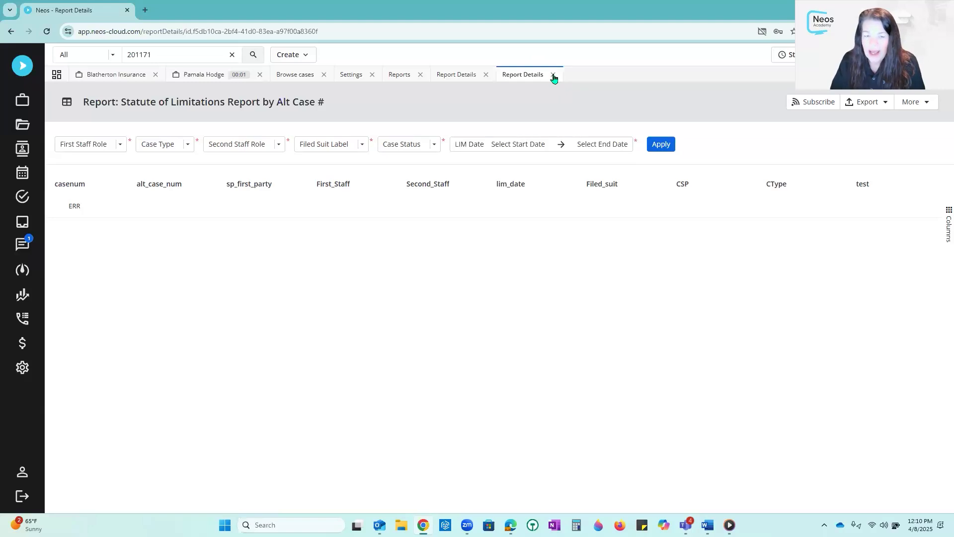
pyautogui.click(401, 76)
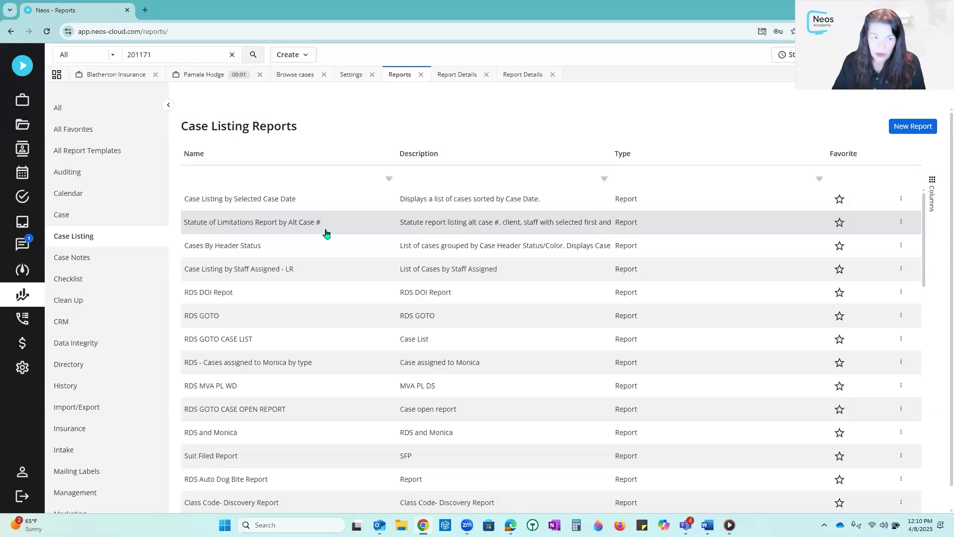
# Open Advanced Search from the global search box.
pyautogui.click(162, 53)
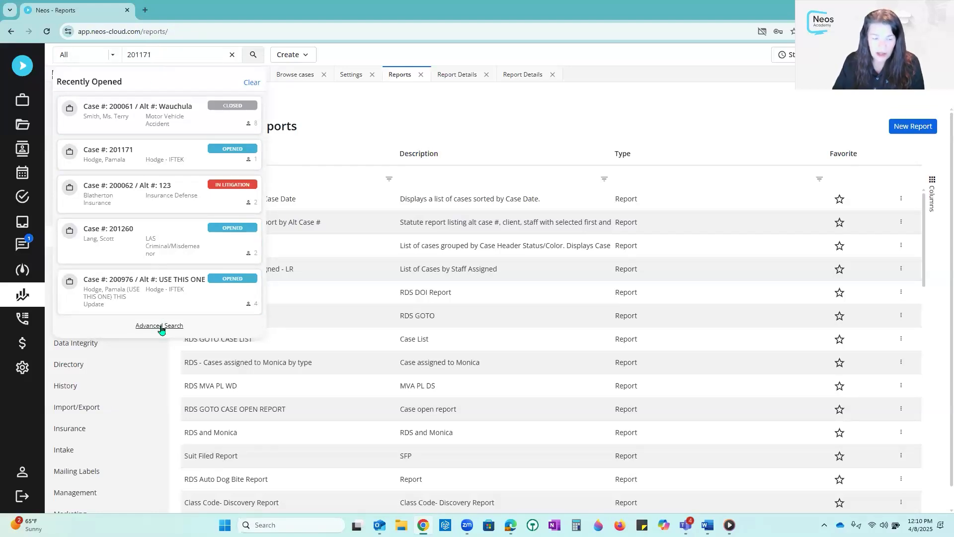
pyautogui.click(160, 326)
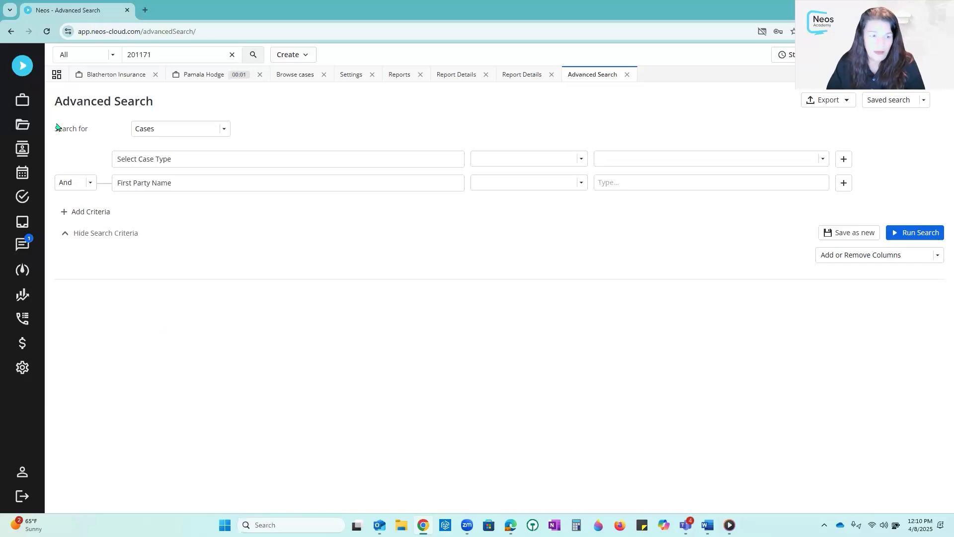
pyautogui.moveTo(56, 130); pyautogui.dragTo(95, 139)
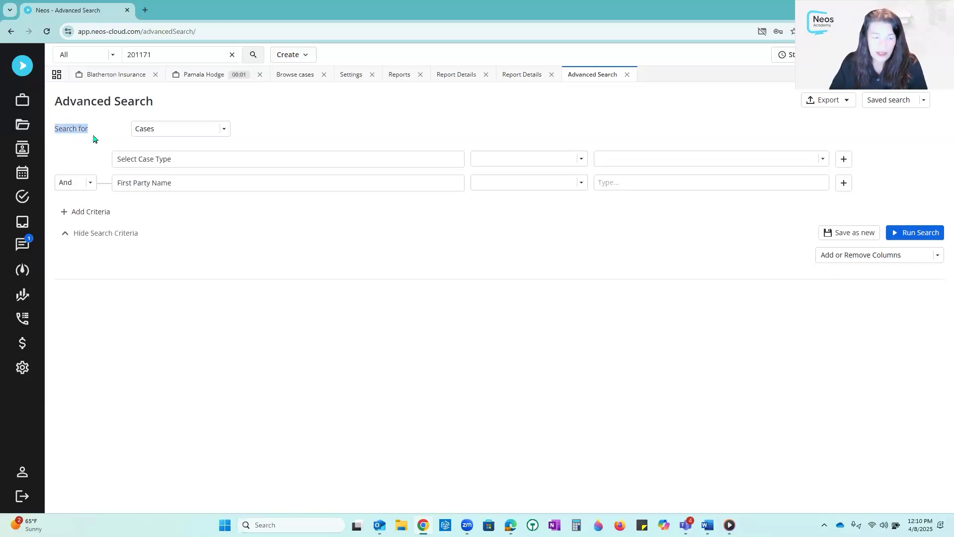
# Browse the available search categories, set the advanced search to look for Checklist, and accept the filter reset.
pyautogui.click(224, 130)
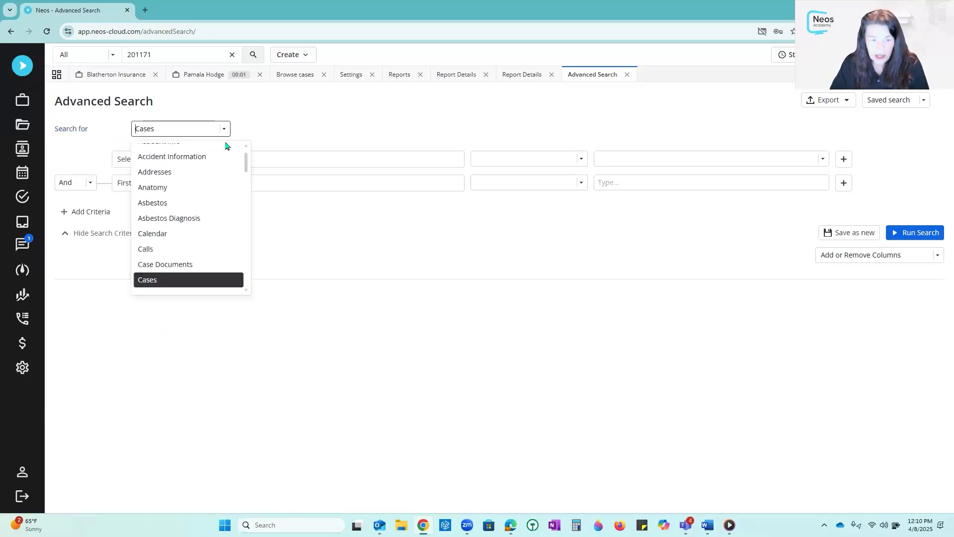
pyautogui.scroll(2, 236, 196)
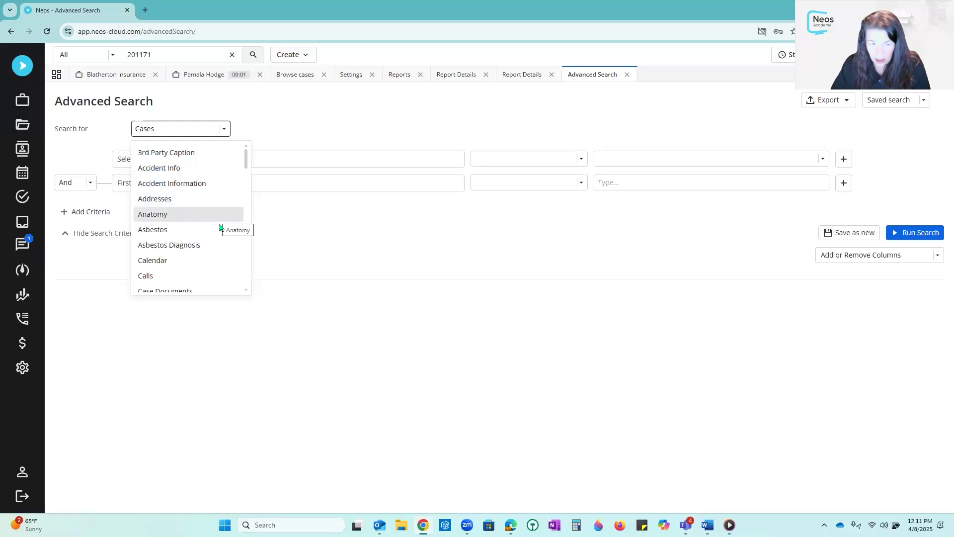
pyautogui.scroll(-3, 219, 227)
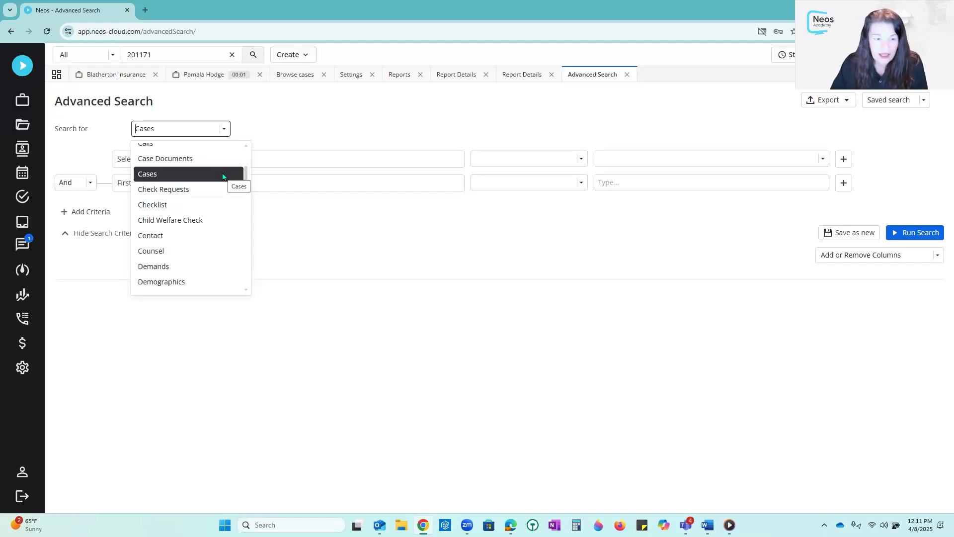
pyautogui.scroll(-3, 223, 177)
pyautogui.scroll(-3, 223, 177)
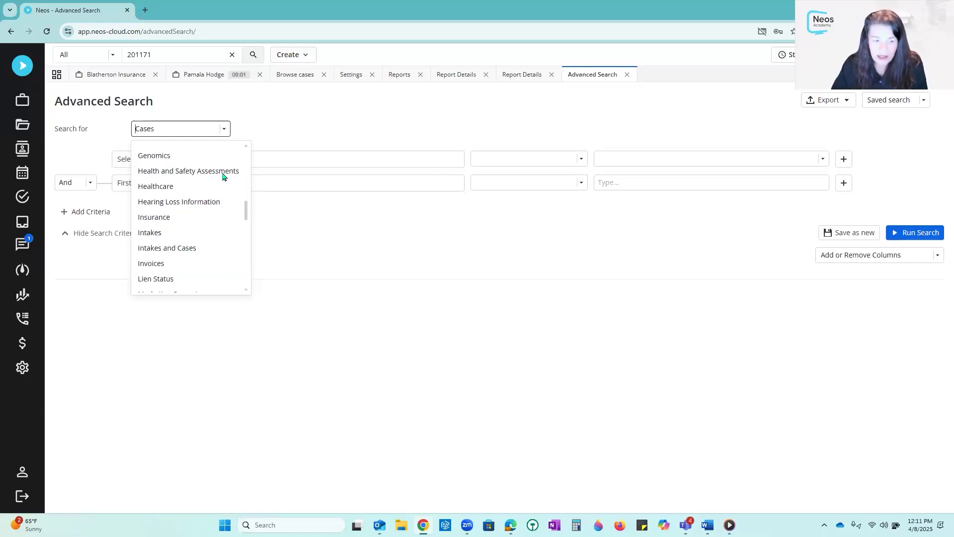
pyautogui.scroll(1, 223, 177)
pyautogui.scroll(4, 223, 176)
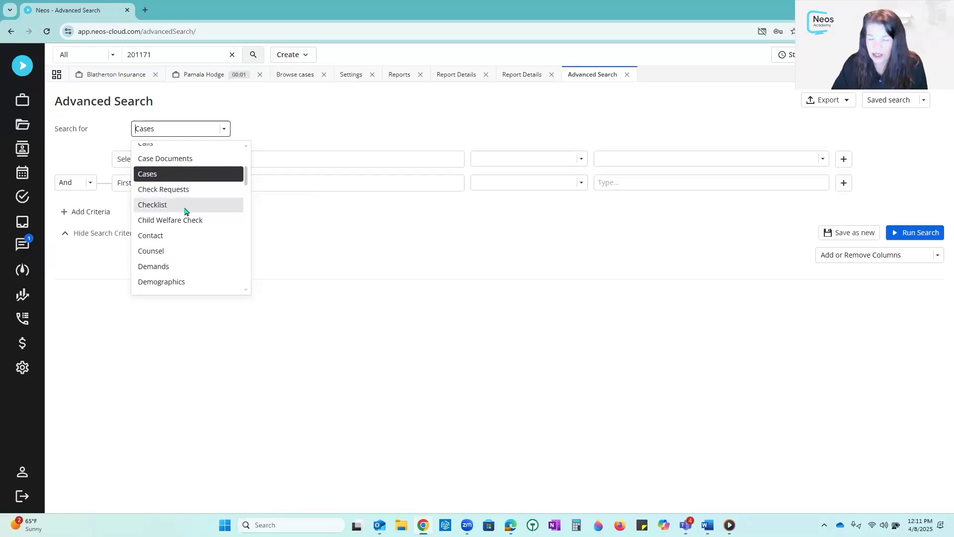
pyautogui.click(171, 208)
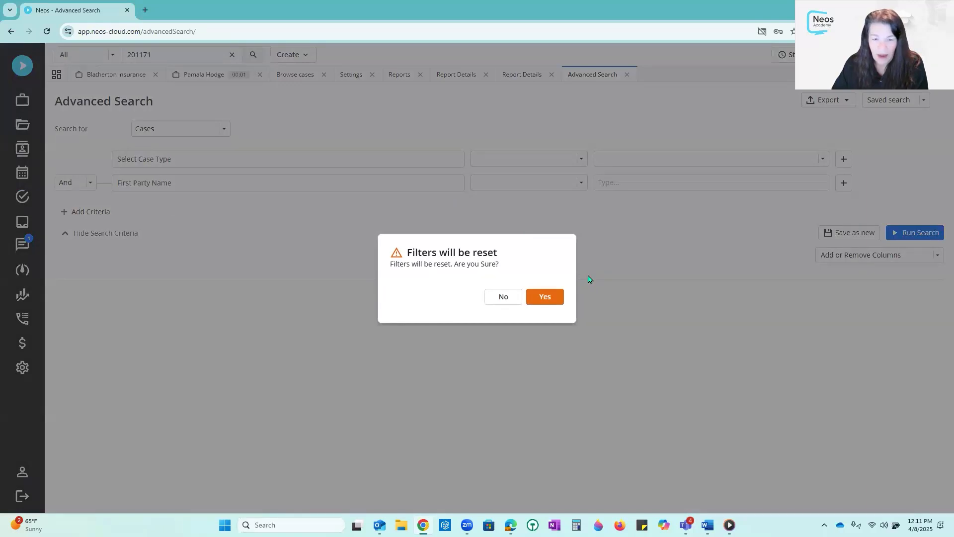
pyautogui.click(545, 298)
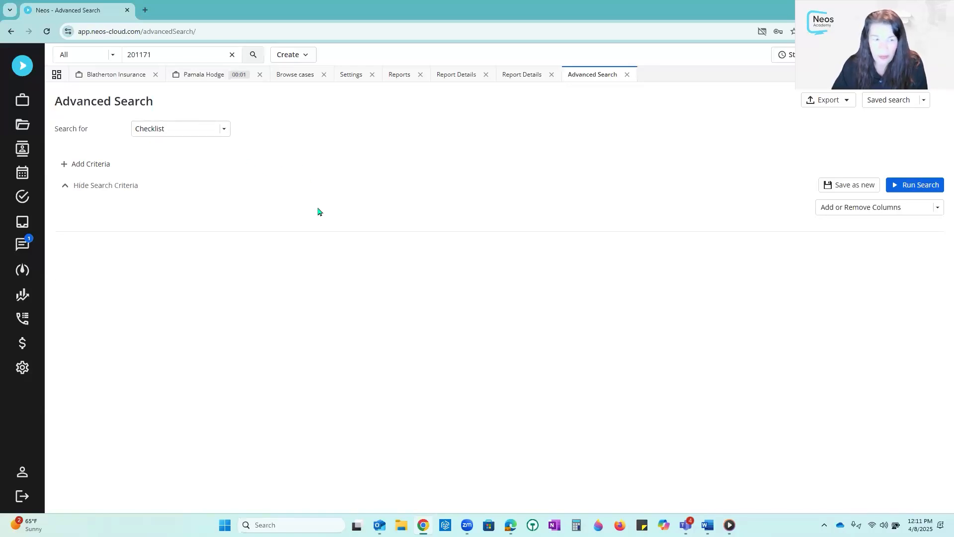
# Add a search criterion requiring Case > Date Closed to be Is Blank, and run the search.
pyautogui.click(96, 166)
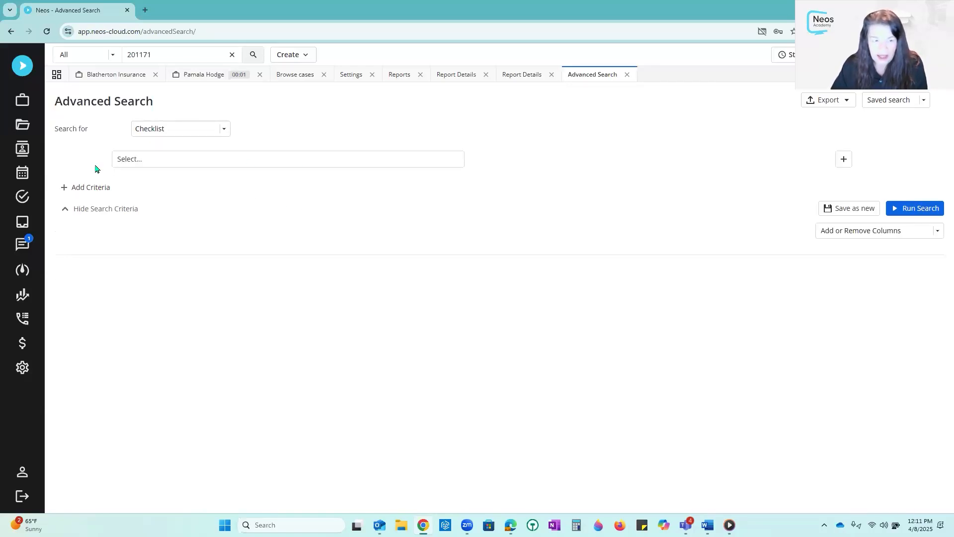
pyautogui.click(169, 160)
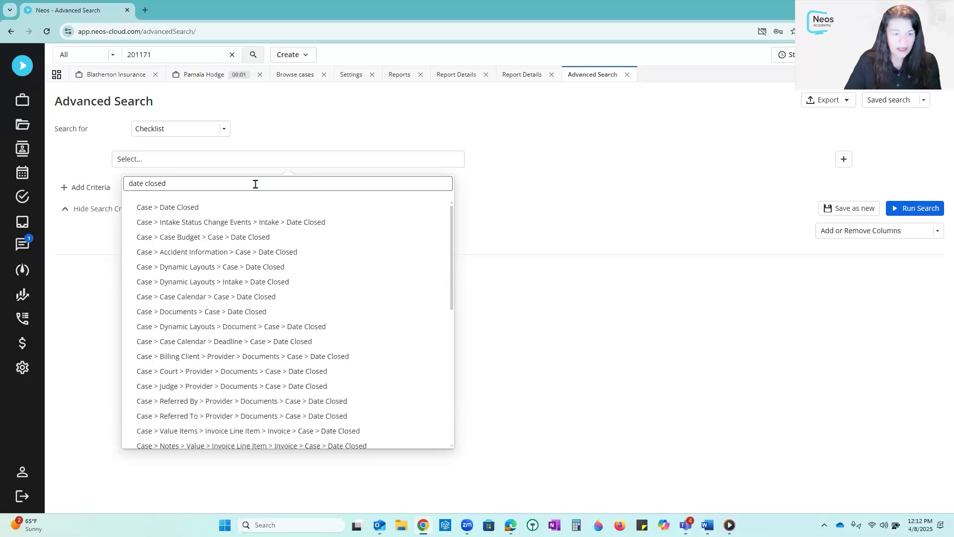
pyautogui.click(189, 207)
pyautogui.click(520, 160)
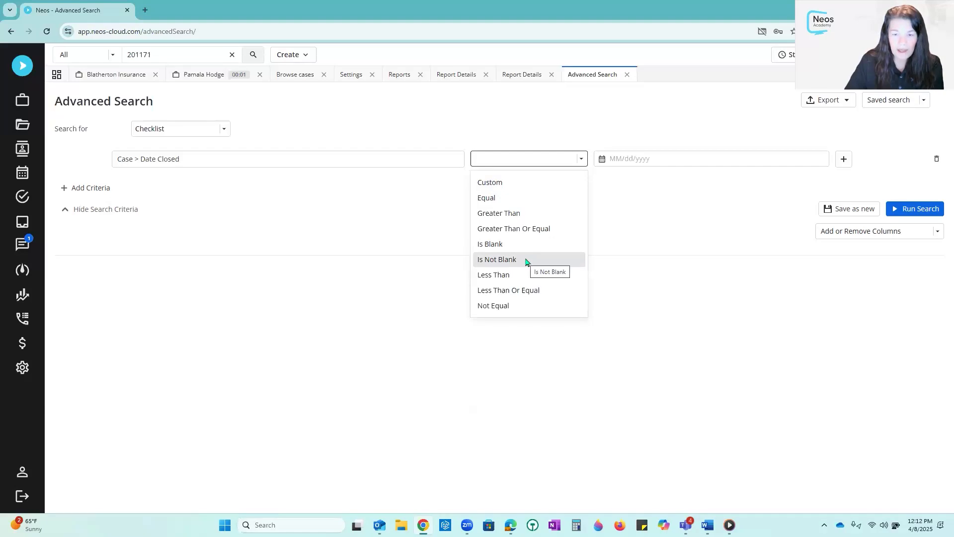
pyautogui.click(528, 249)
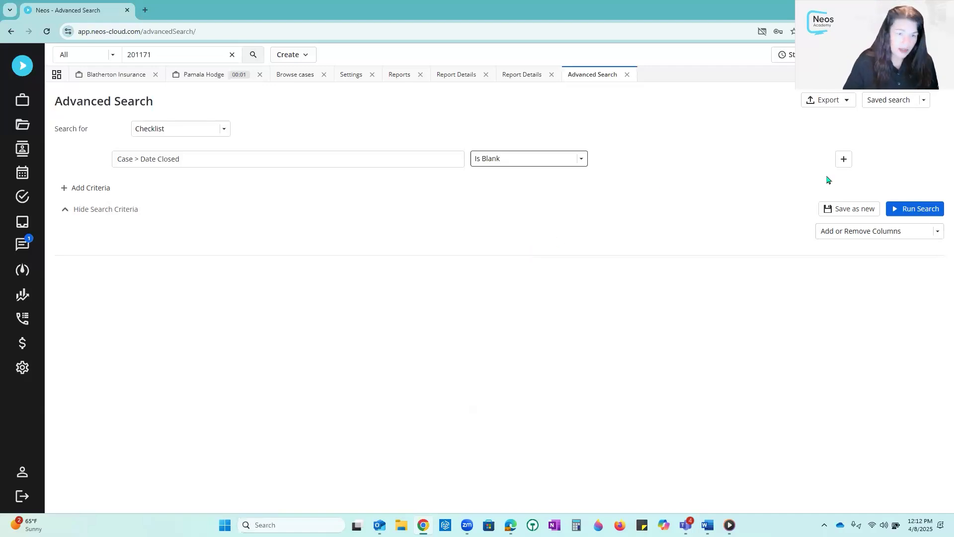
pyautogui.click(917, 210)
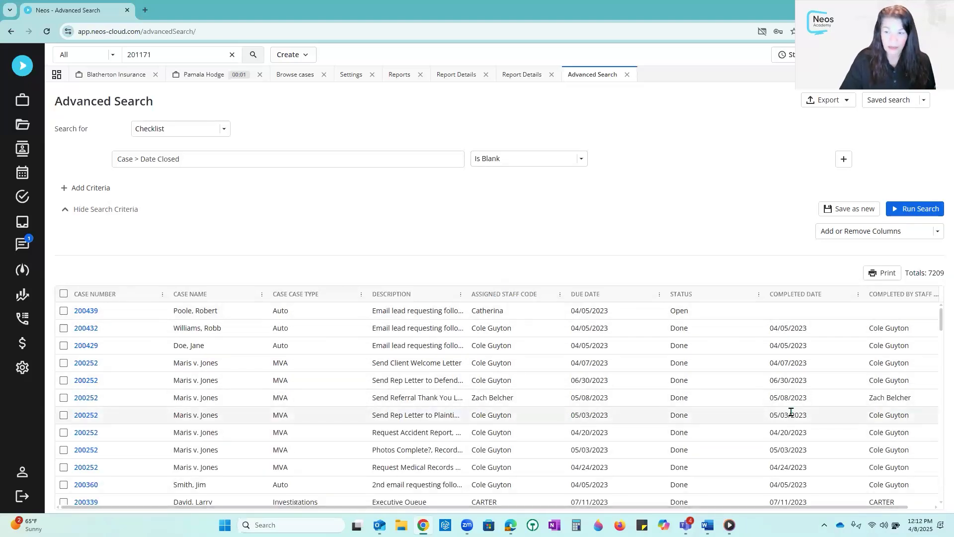
# Add an And criterion requiring Directory Checklist > Code to Contain LIM, and run the search.
pyautogui.click(90, 193)
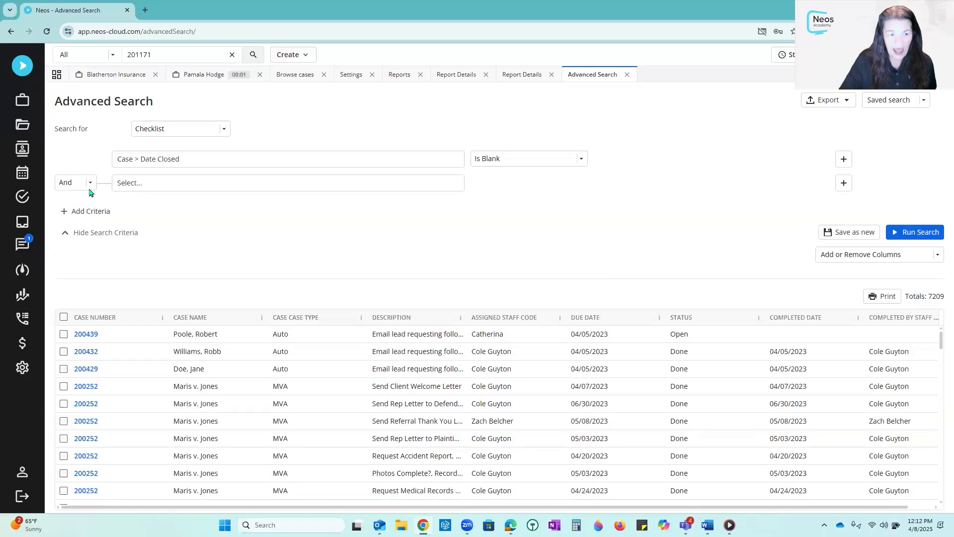
pyautogui.click(152, 187)
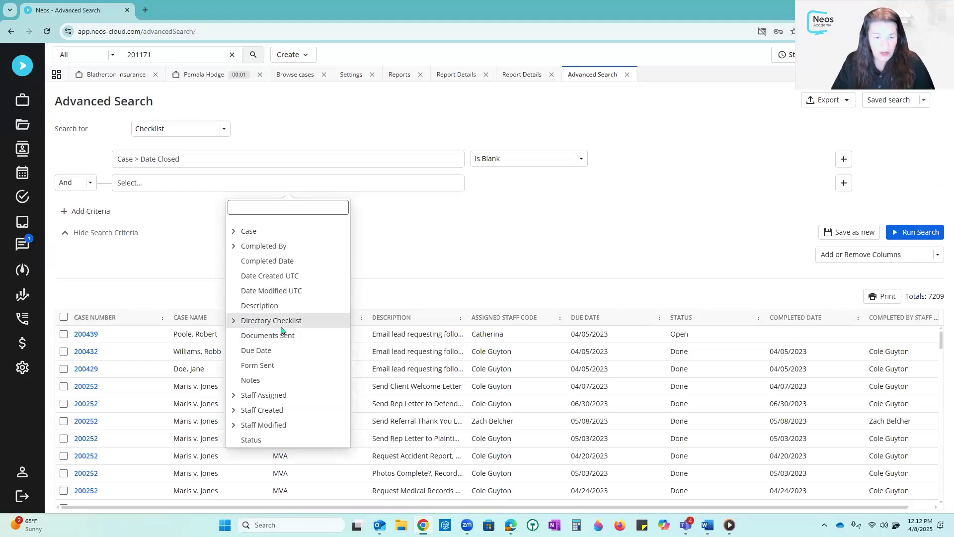
pyautogui.click(233, 324)
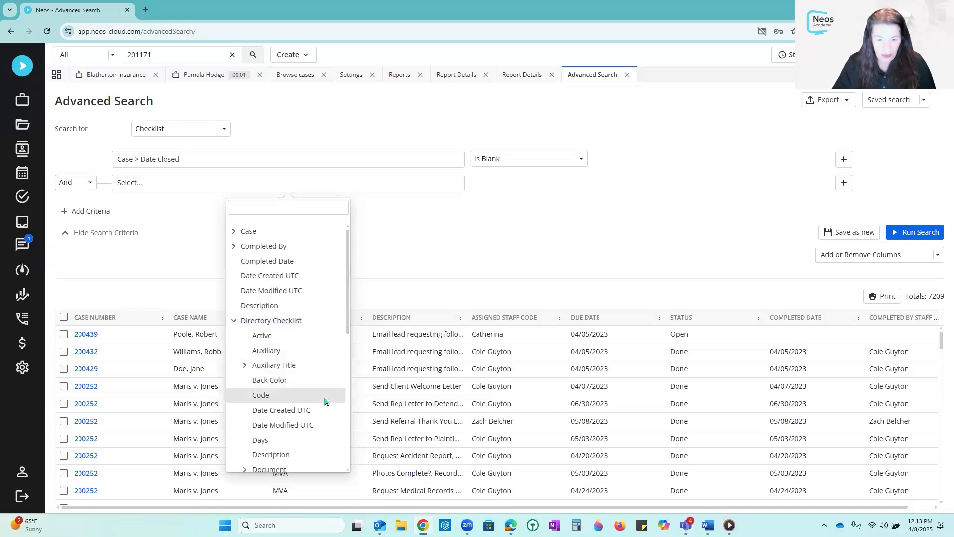
pyautogui.click(271, 395)
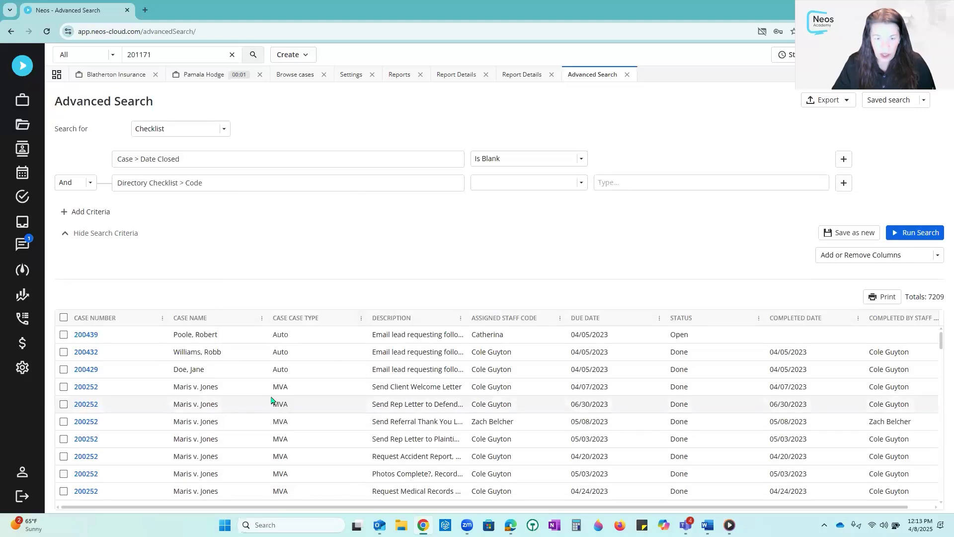
pyautogui.click(509, 185)
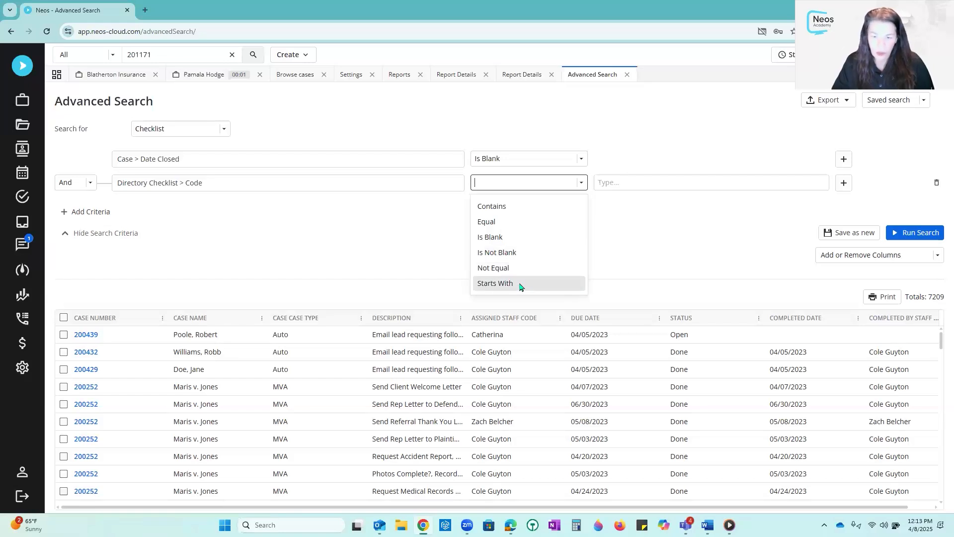
pyautogui.click(518, 213)
pyautogui.click(663, 184)
pyautogui.click(664, 184)
pyautogui.write('L')
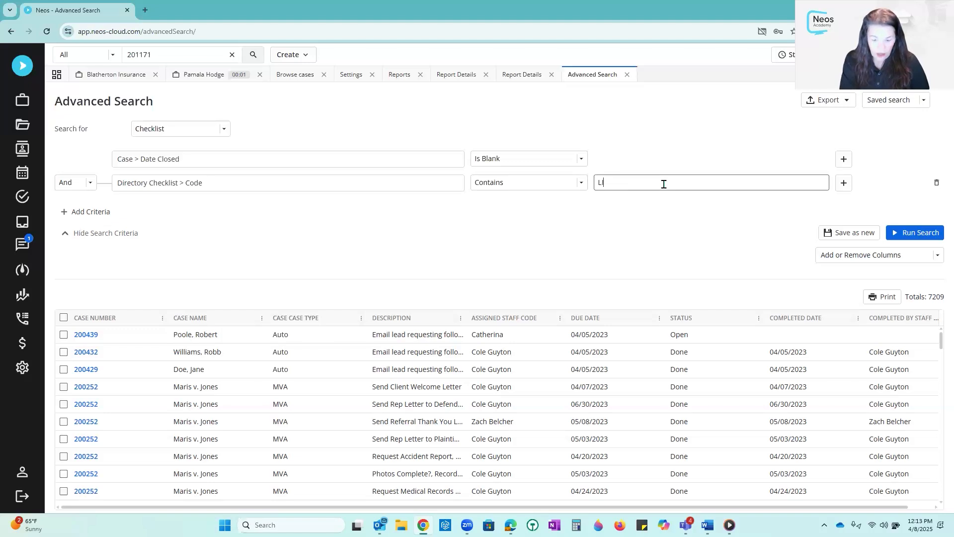
pyautogui.write('IM')
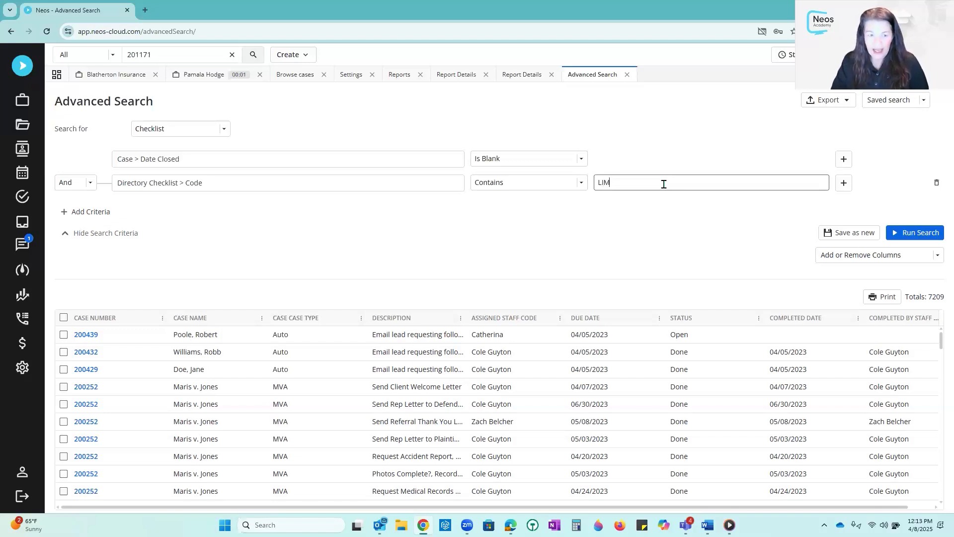
pyautogui.click(919, 231)
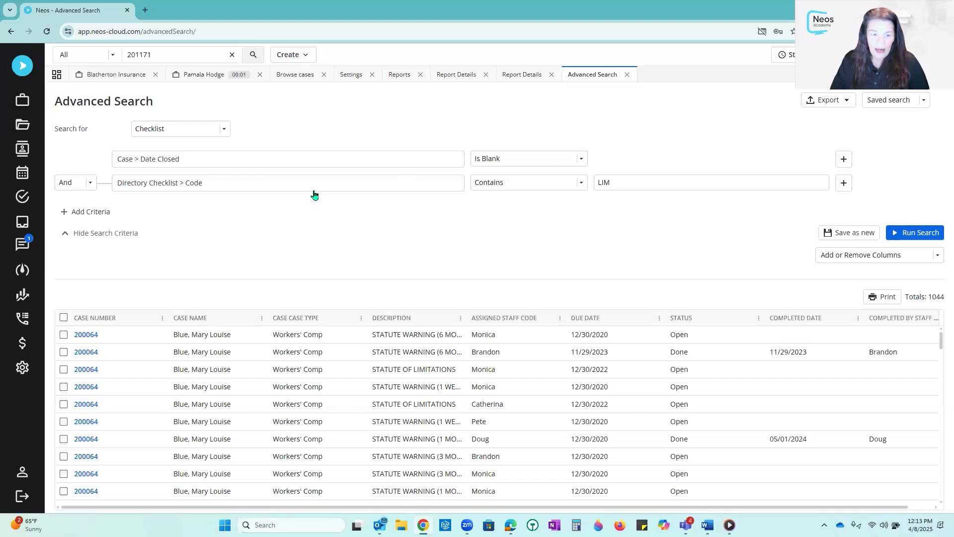
# Add an And criterion where the checklist Status Excludes Done and N/A, and rerun the search.
pyautogui.click(87, 215)
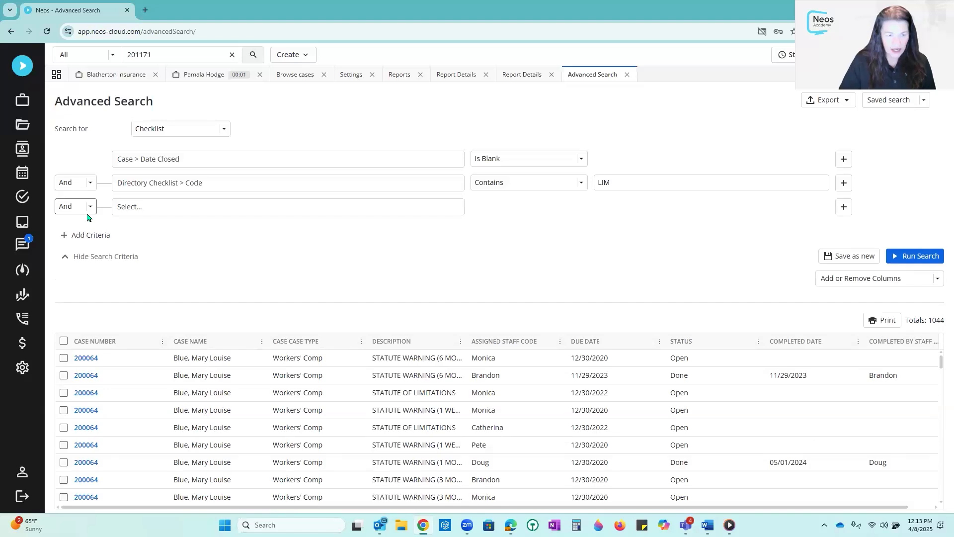
pyautogui.click(156, 211)
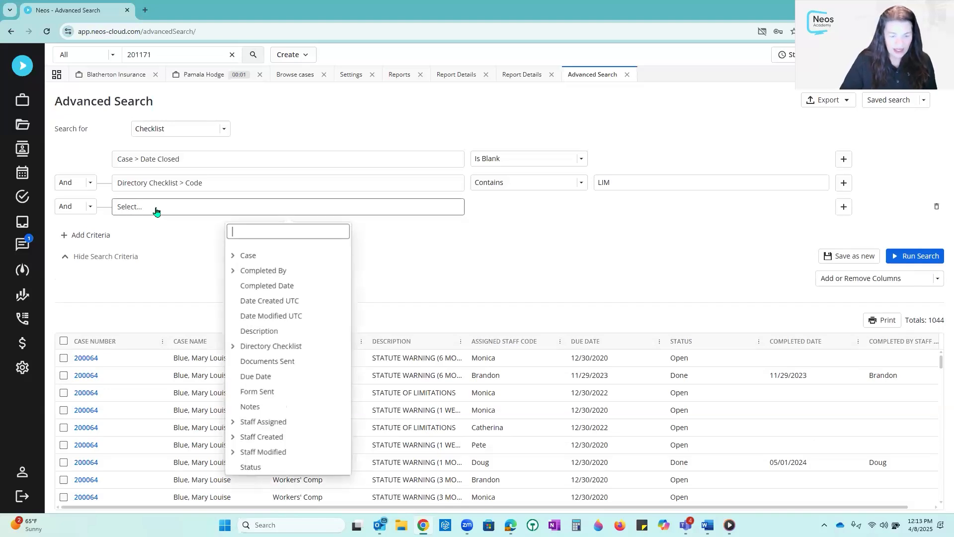
pyautogui.write('stat')
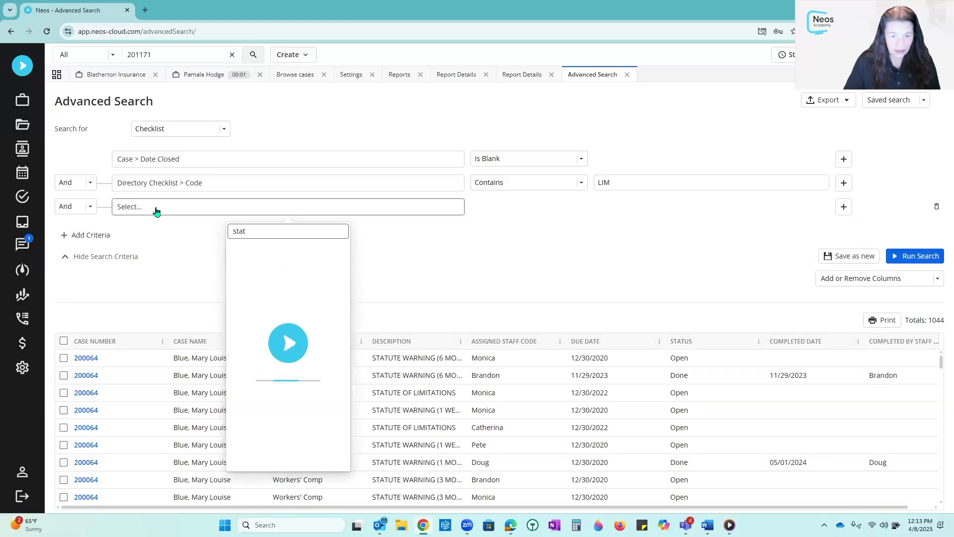
pyautogui.write('us')
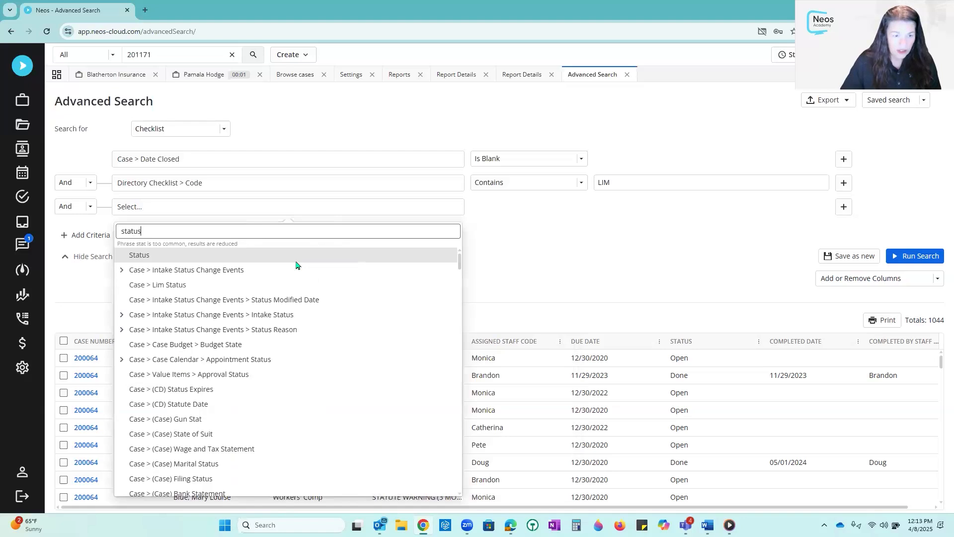
pyautogui.click(153, 256)
pyautogui.click(528, 209)
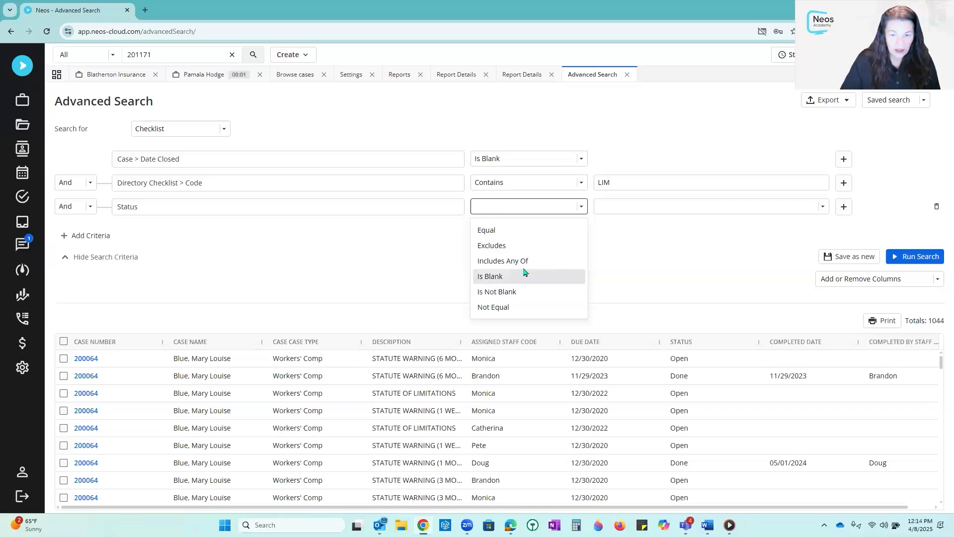
pyautogui.click(516, 246)
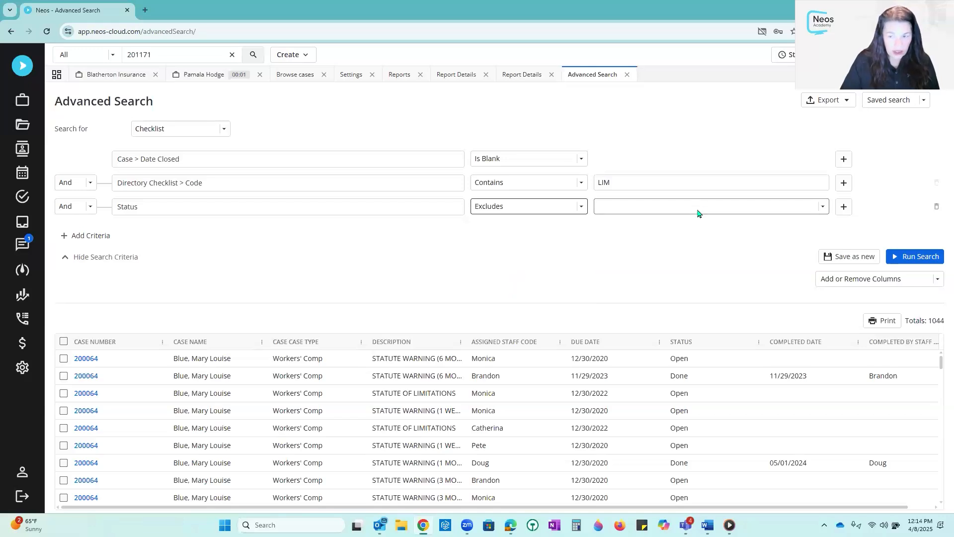
pyautogui.click(697, 212)
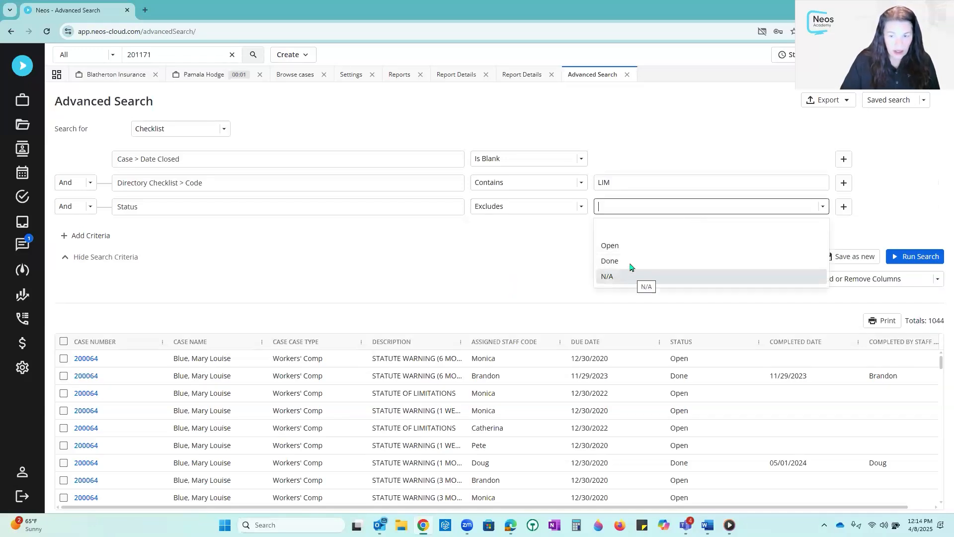
pyautogui.click(630, 267)
pyautogui.click(620, 281)
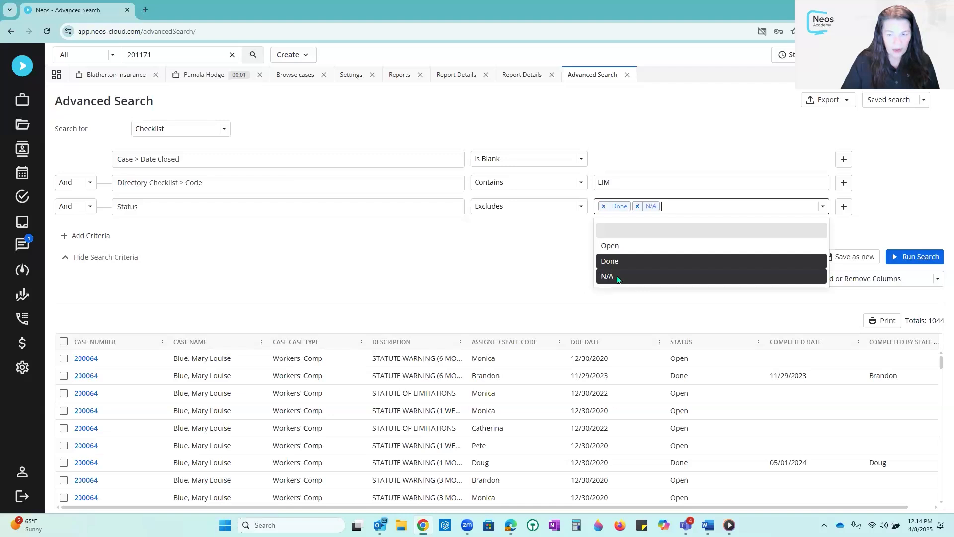
pyautogui.click(535, 272)
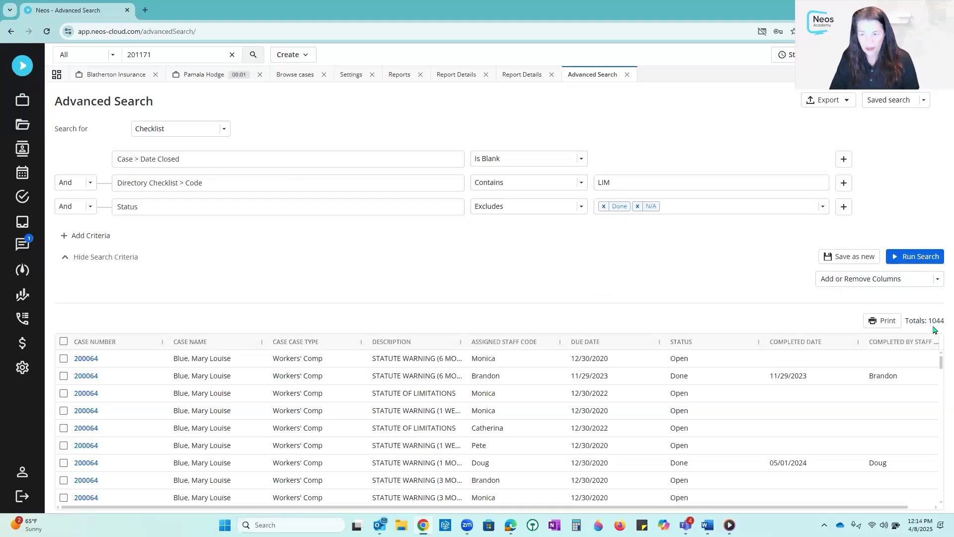
pyautogui.click(920, 258)
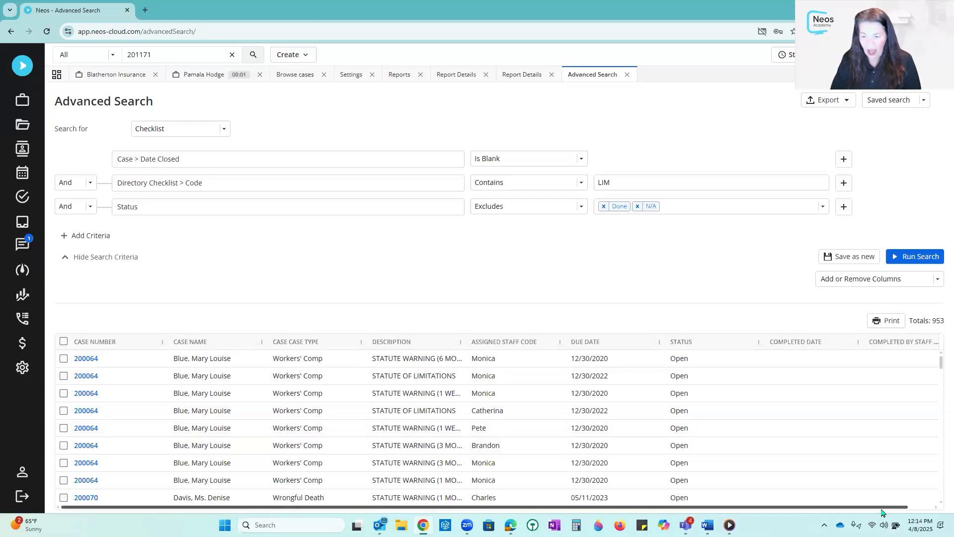
# Remove the Completed Date column from the search results.
pyautogui.moveTo(882, 513); pyautogui.dragTo(911, 514)
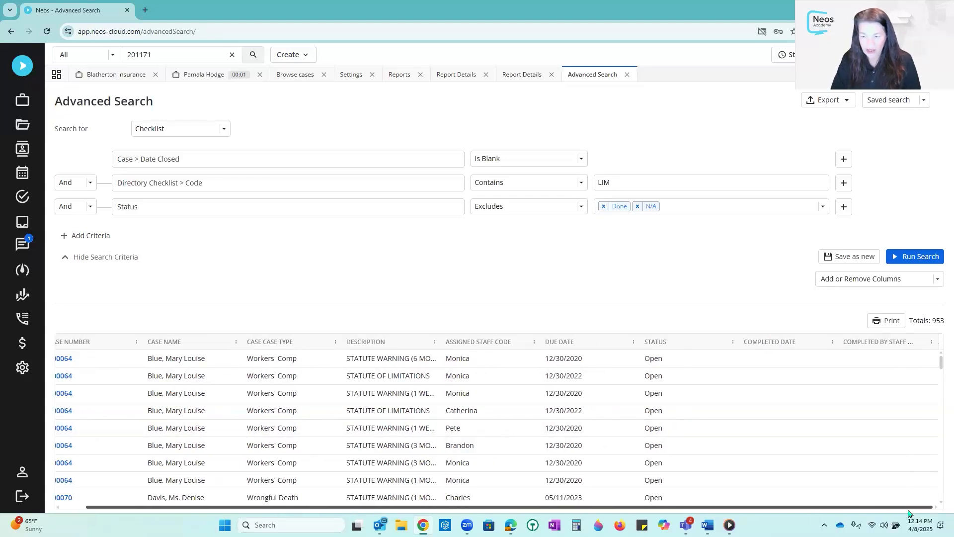
pyautogui.click(907, 279)
pyautogui.write('com')
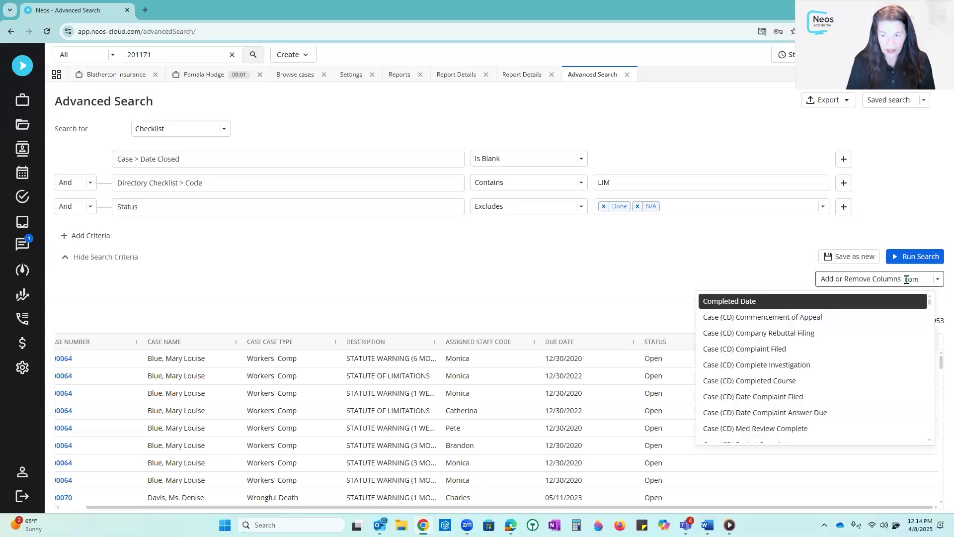
pyautogui.write('pl')
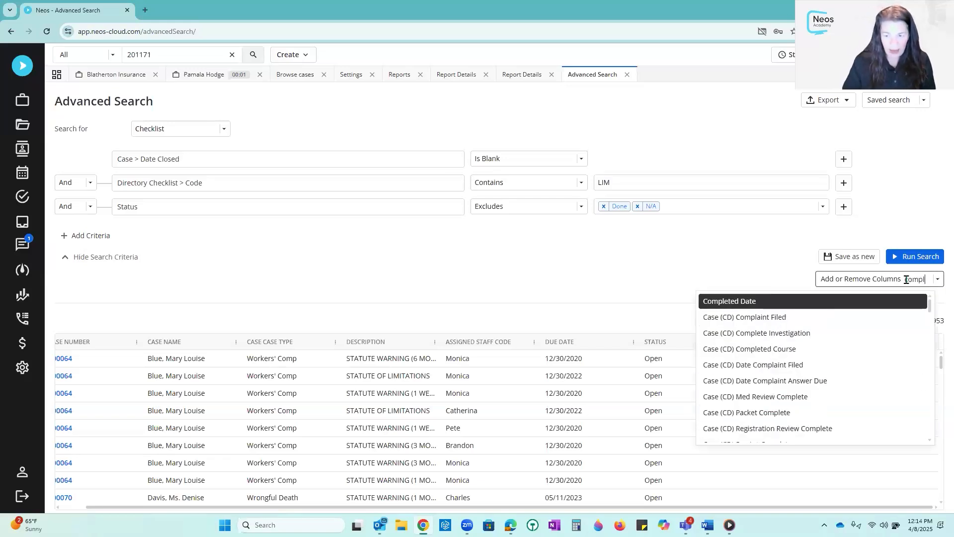
pyautogui.click(747, 303)
pyautogui.write('eted')
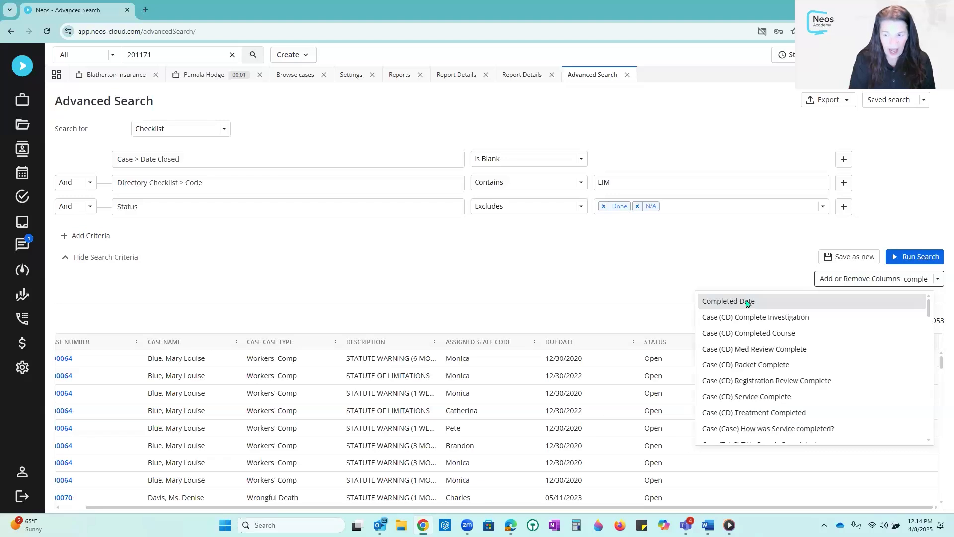
pyautogui.scroll(-2, 747, 303)
pyautogui.scroll(2, 747, 303)
pyautogui.write('st')
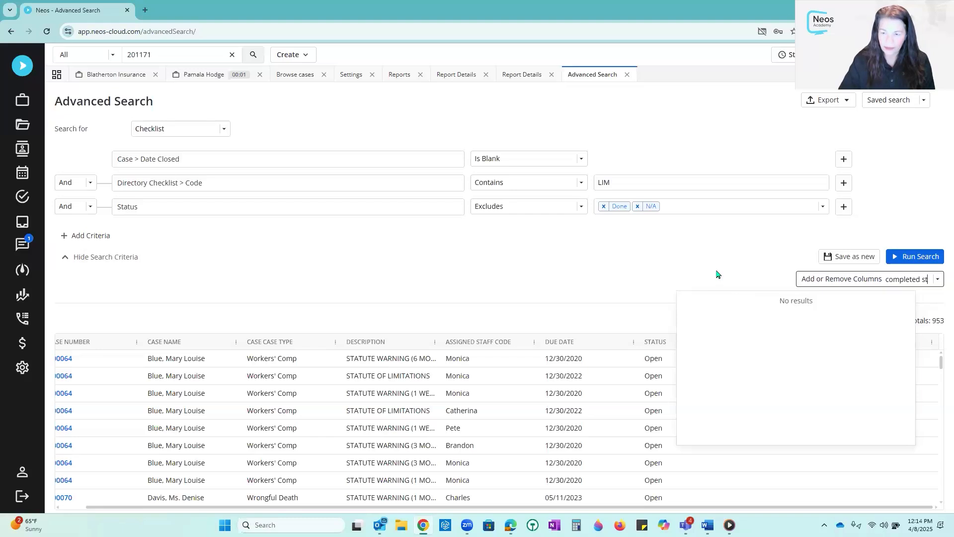
pyautogui.click(717, 273)
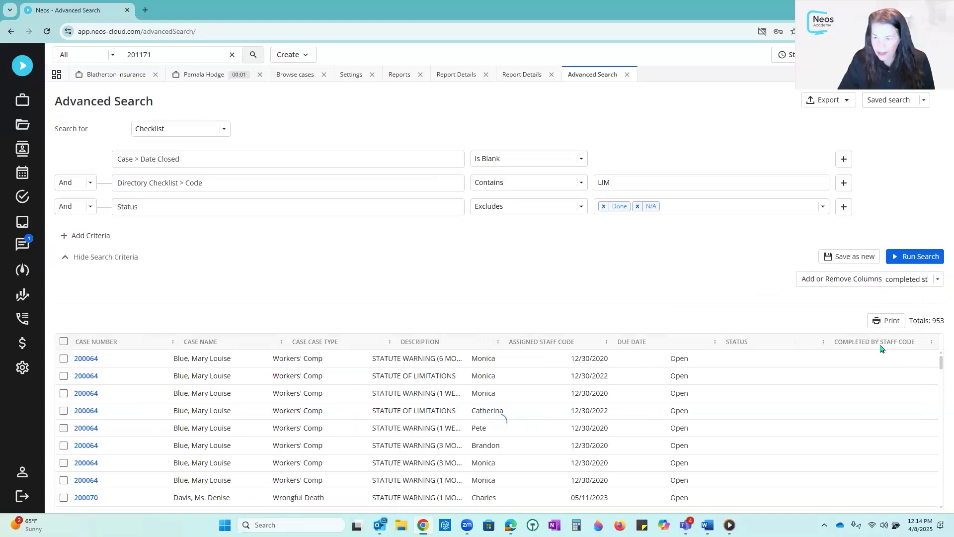
# Remove the Completed By Staff Code column from the search results.
pyautogui.click(920, 281)
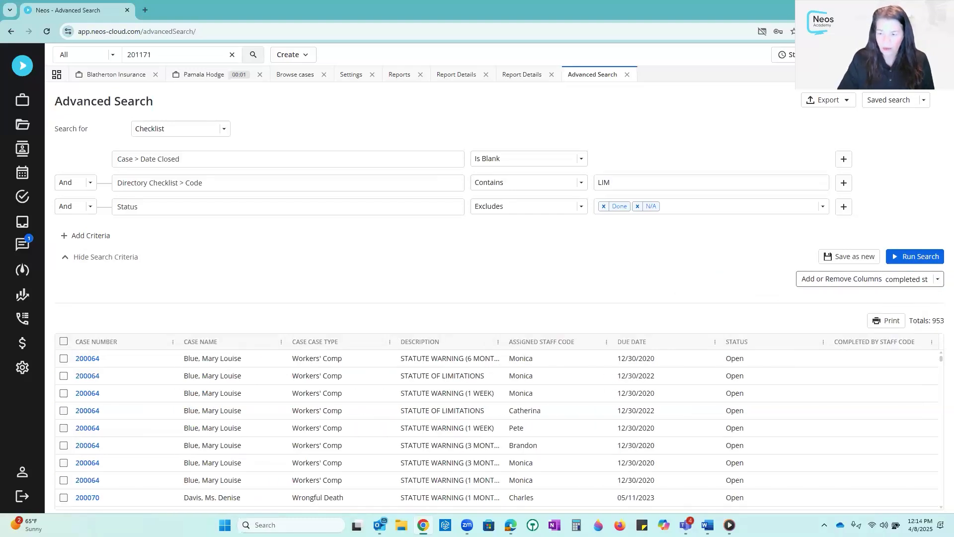
pyautogui.write('by')
pyautogui.press('Delete')
pyautogui.press('Delete')
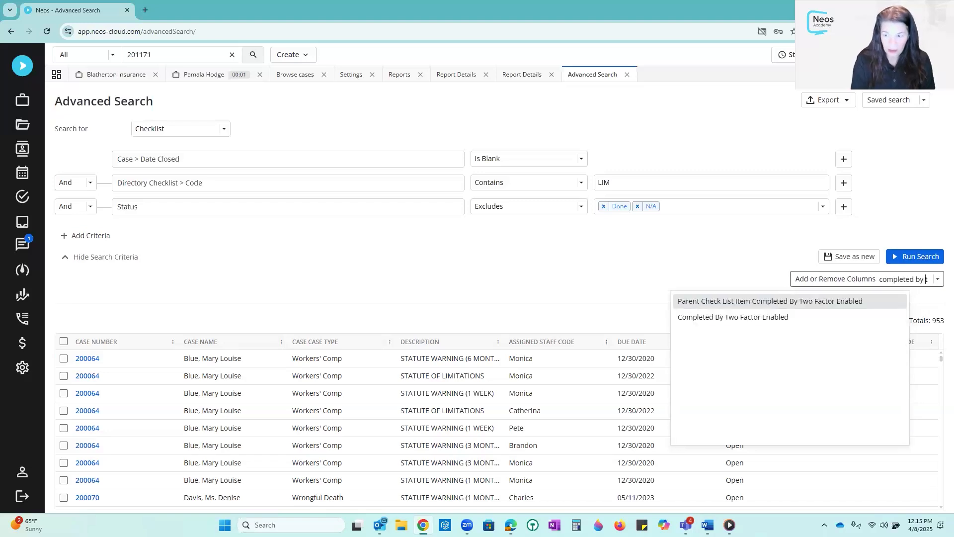
pyautogui.write('sta')
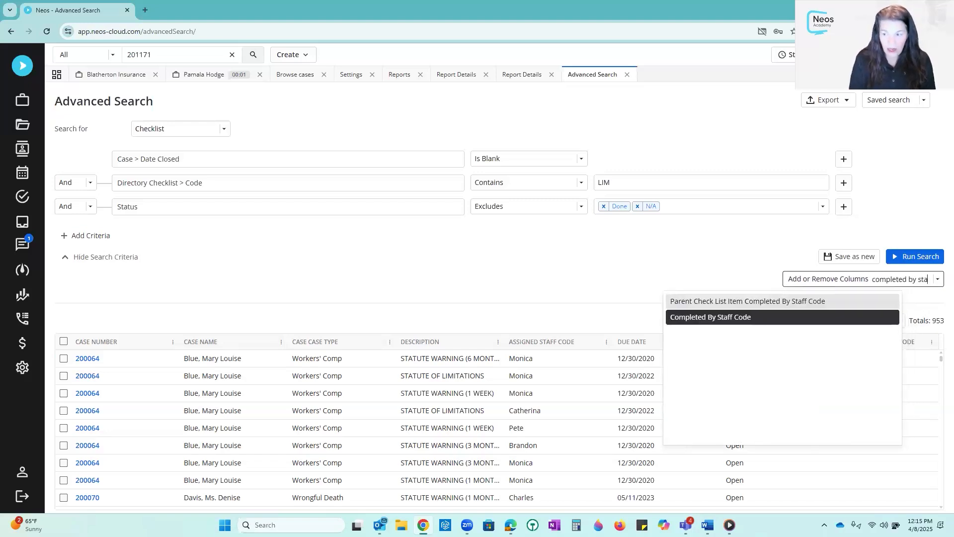
pyautogui.click(706, 319)
pyautogui.click(620, 272)
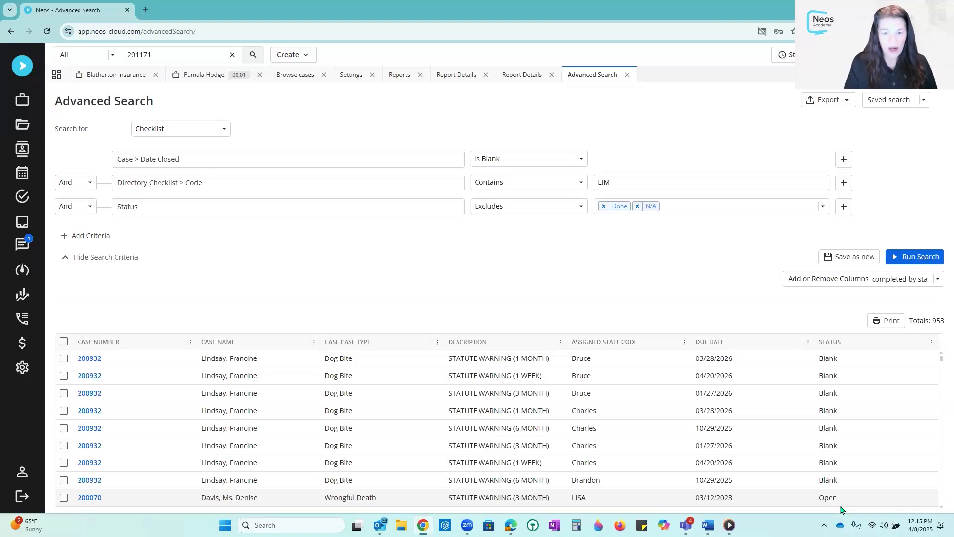
# Start saving the search as new, naming it with the owner's first name followed by "SOL NA".
pyautogui.click(854, 257)
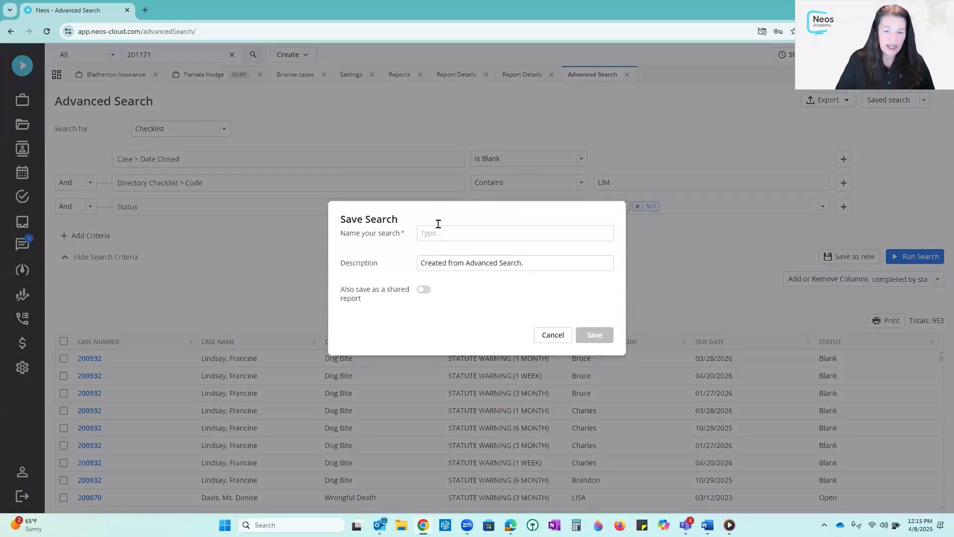
pyautogui.click(453, 232)
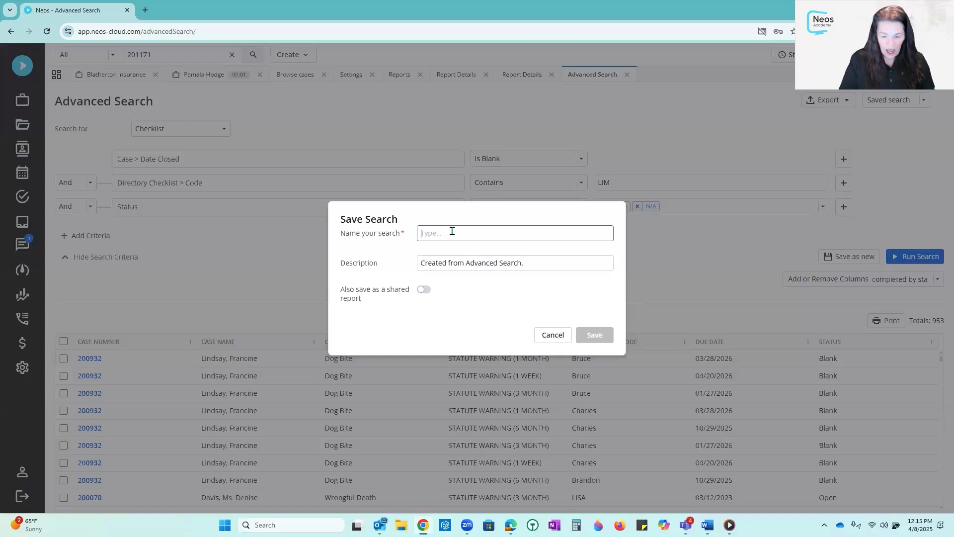
pyautogui.write('Pam SO')
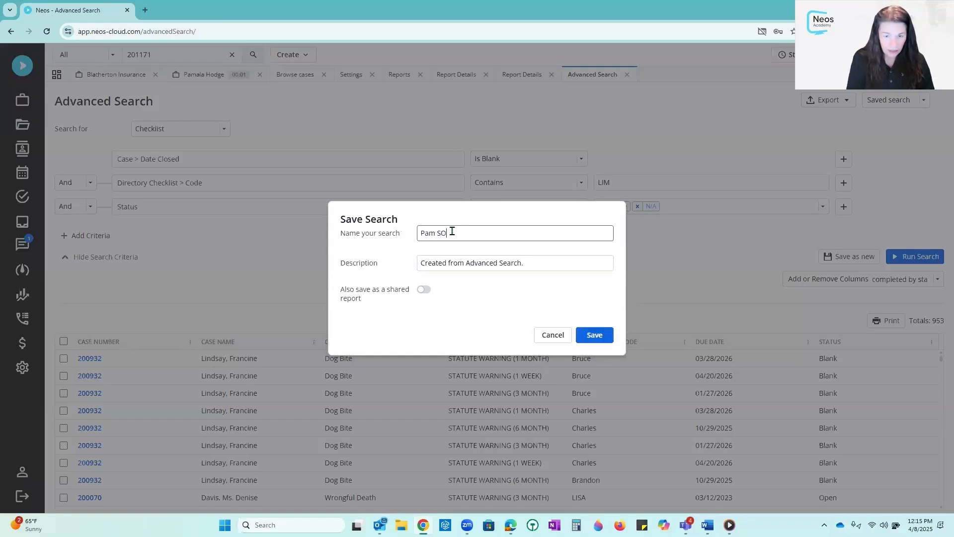
pyautogui.write('LNA')
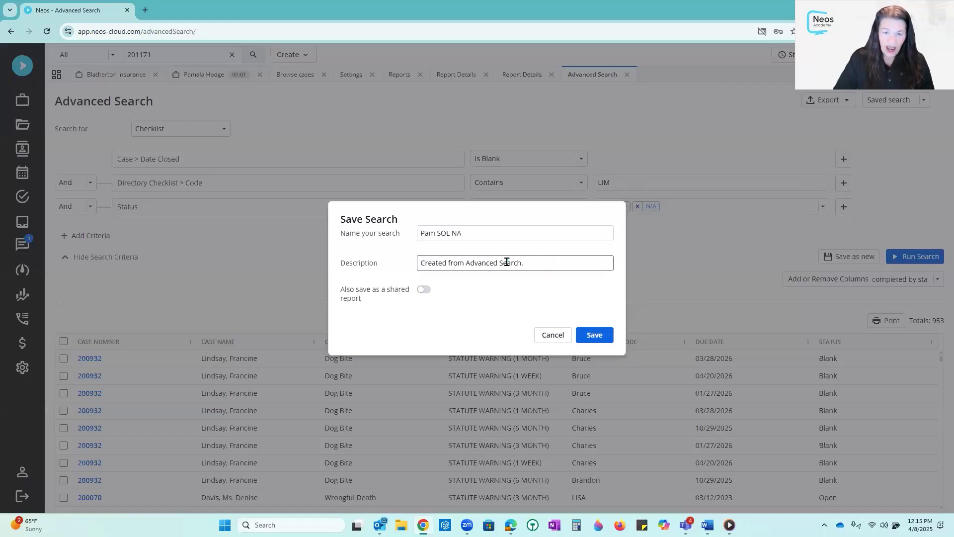
# Replace the default description of the saved search with a copy of the search name.
pyautogui.press('Tab')
pyautogui.press('BackSpace')
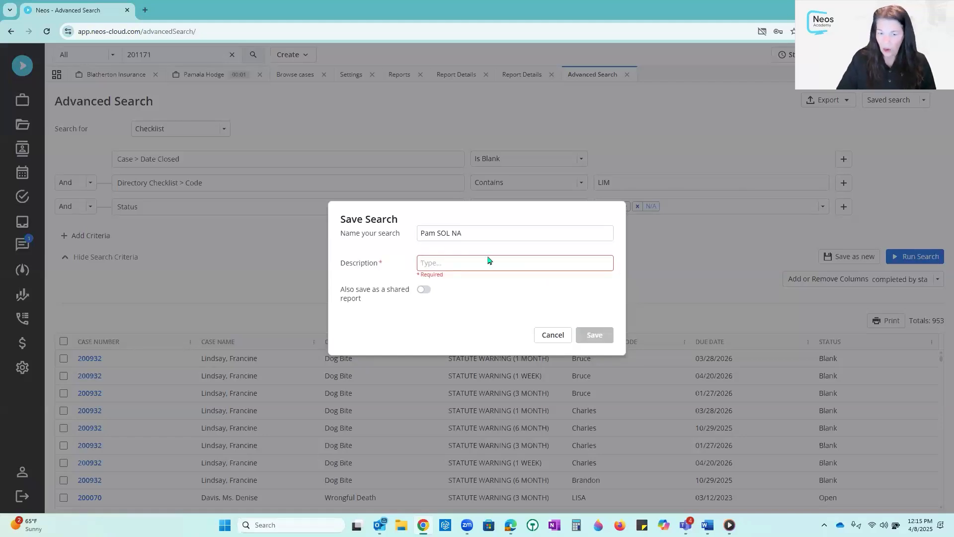
pyautogui.hotkey('shift', 'Tab')
pyautogui.hotkey('ctrl', 'c')
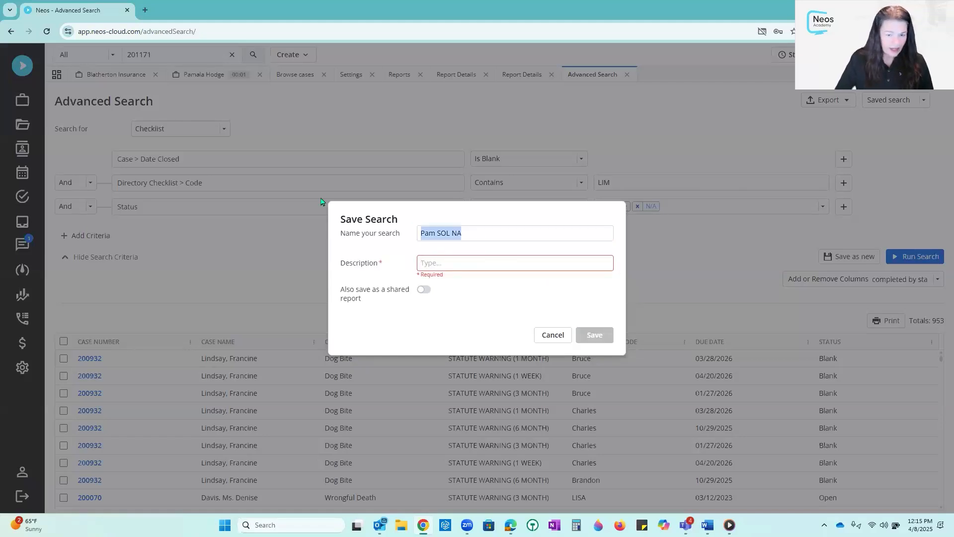
pyautogui.click(471, 265)
pyautogui.hotkey('ctrl', 'v')
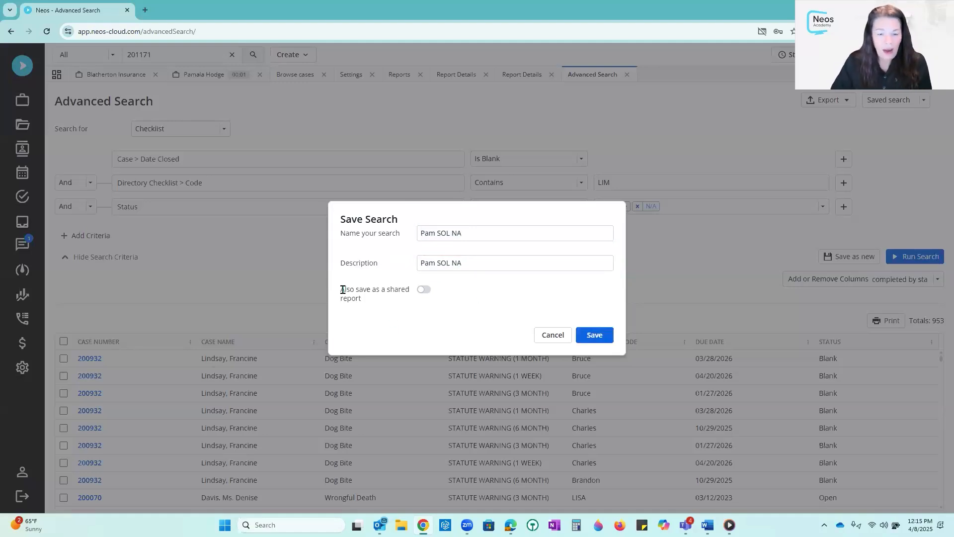
# Also save the search as a shared report in the User Defined report category and complete the save.
pyautogui.moveTo(342, 289); pyautogui.dragTo(407, 305)
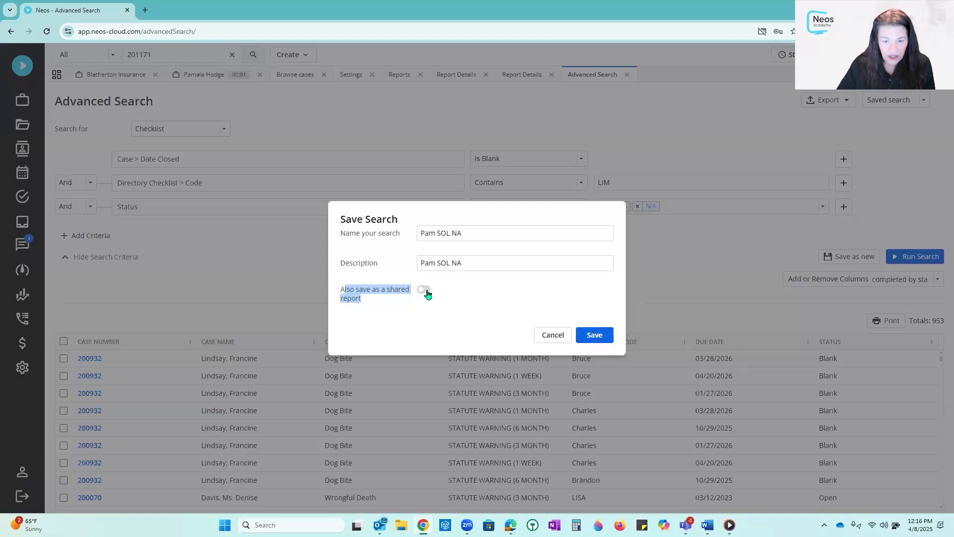
pyautogui.click(425, 291)
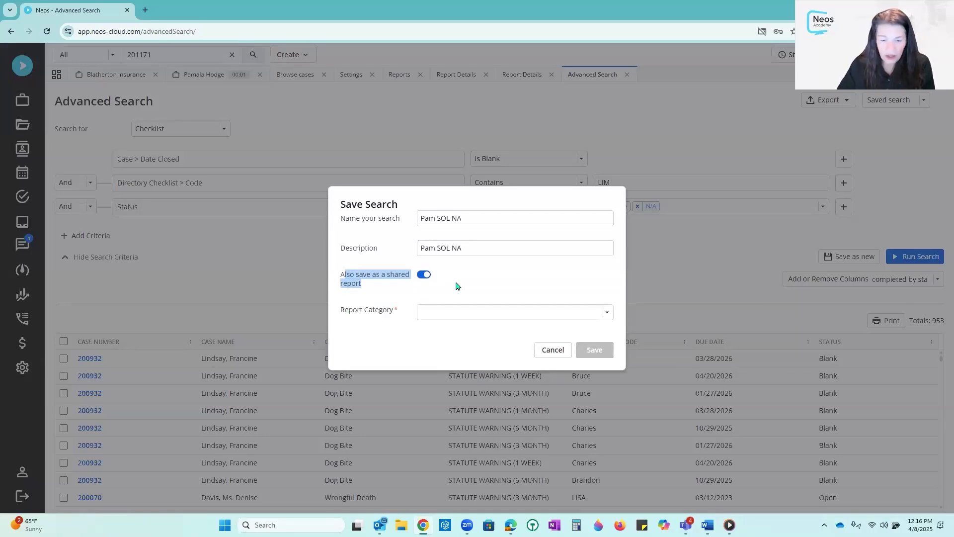
pyautogui.click(477, 314)
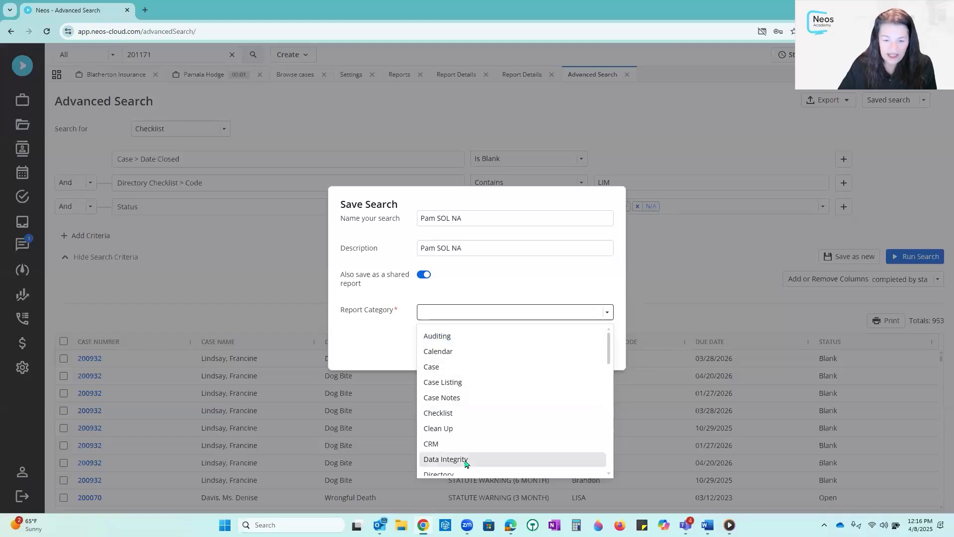
pyautogui.scroll(-10, 466, 459)
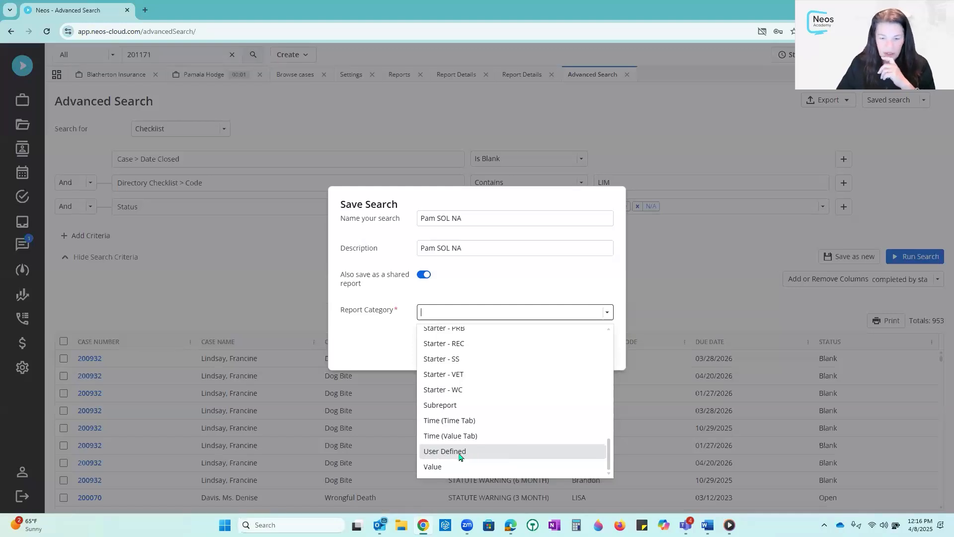
pyautogui.click(459, 453)
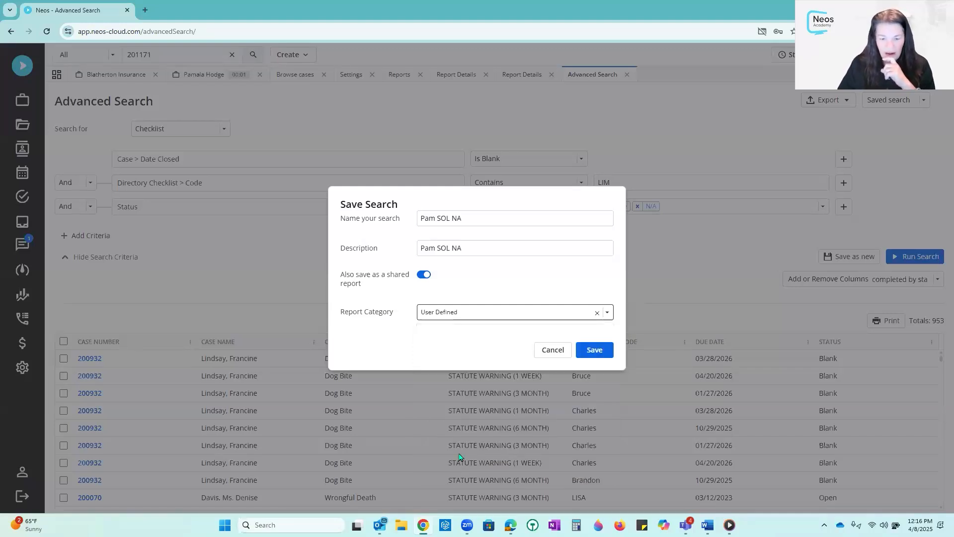
pyautogui.click(595, 350)
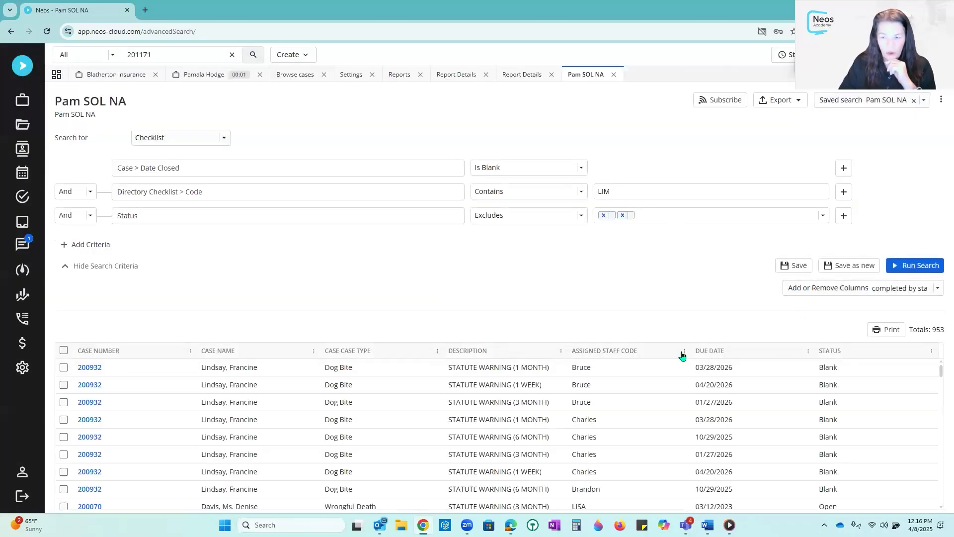
# Filter all reports by the owner's first name and mark the saved "SOL NA" Advanced Search report as a favorite.
pyautogui.click(23, 295)
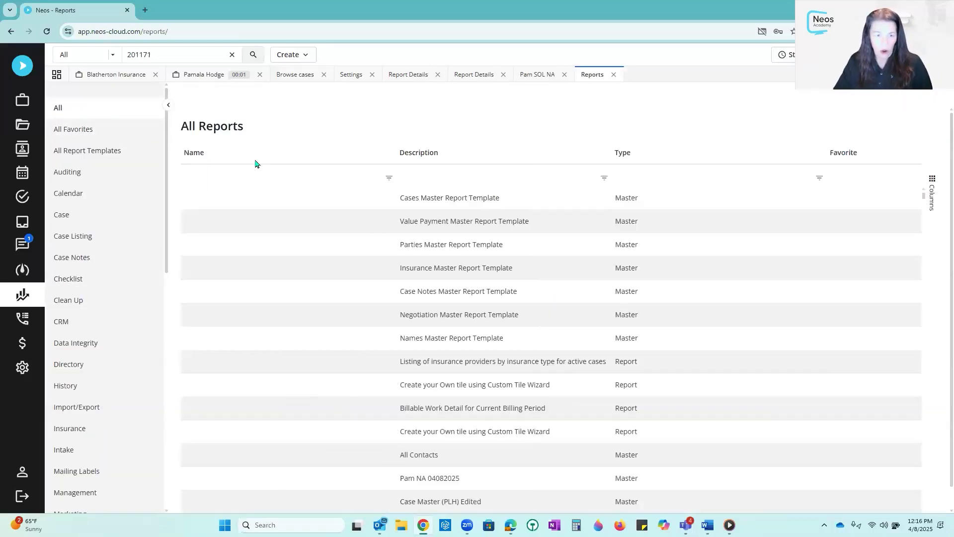
pyautogui.click(234, 169)
pyautogui.write('Pam')
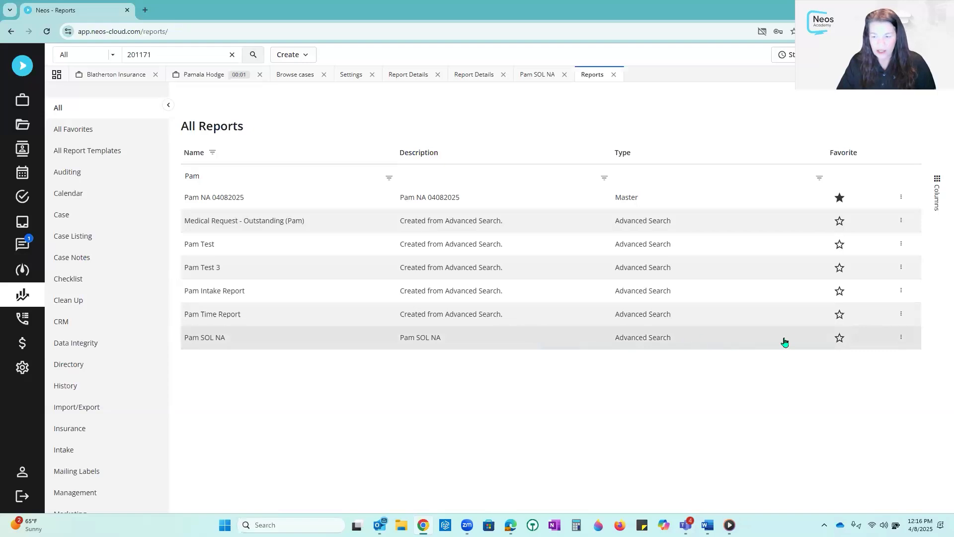
pyautogui.click(840, 339)
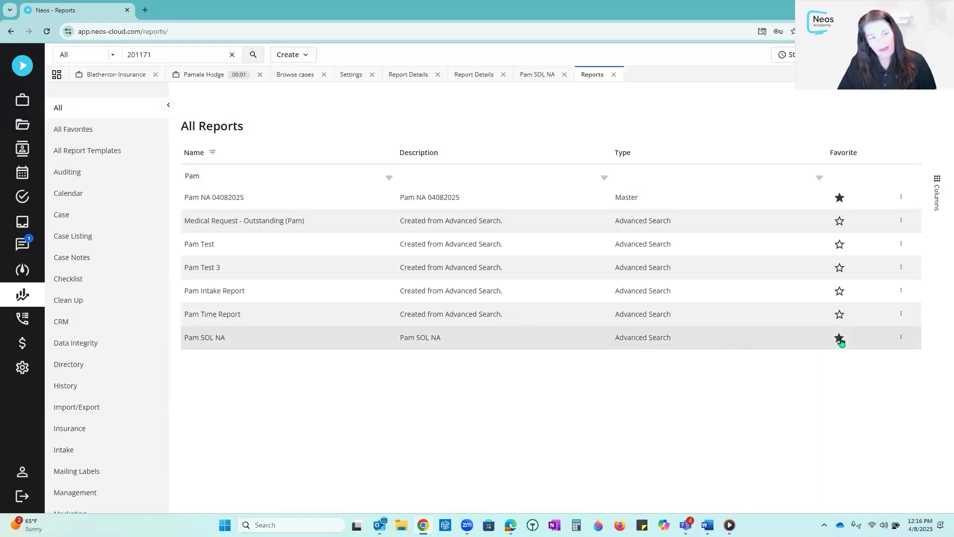
# Show all favorite reports and filter their names by the owner's first name.
pyautogui.click(78, 130)
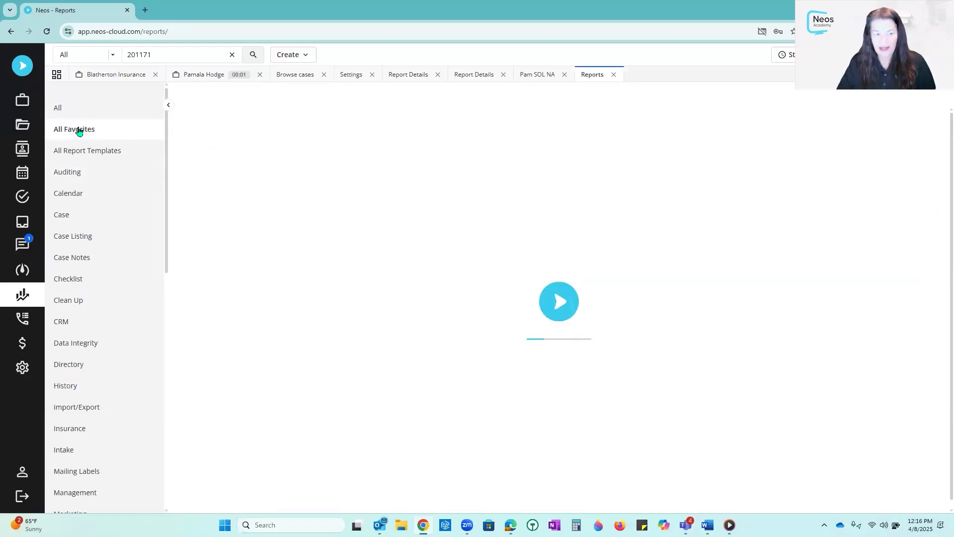
pyautogui.click(221, 173)
pyautogui.write('Pam')
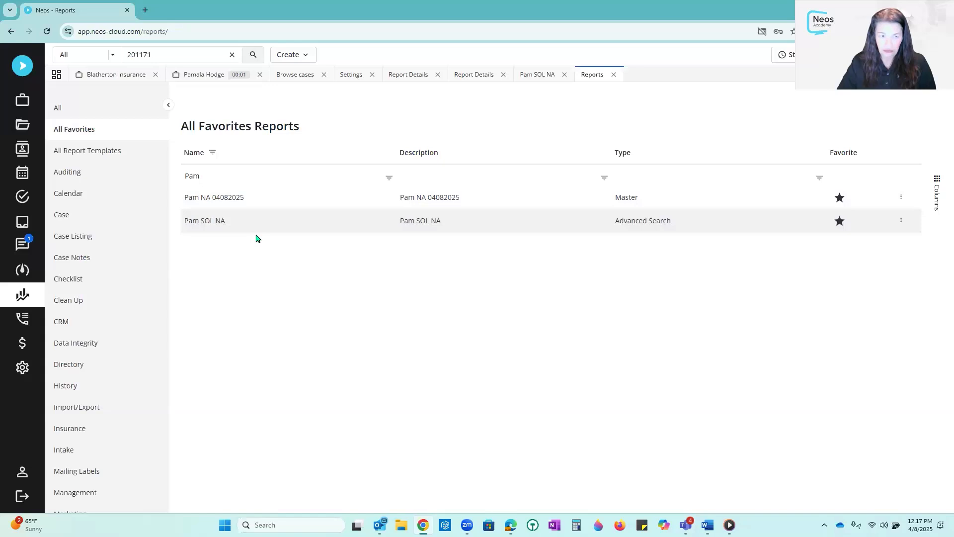
# Start a new Advanced Search and set it to search for Value, accepting the filter reset.
pyautogui.click(196, 52)
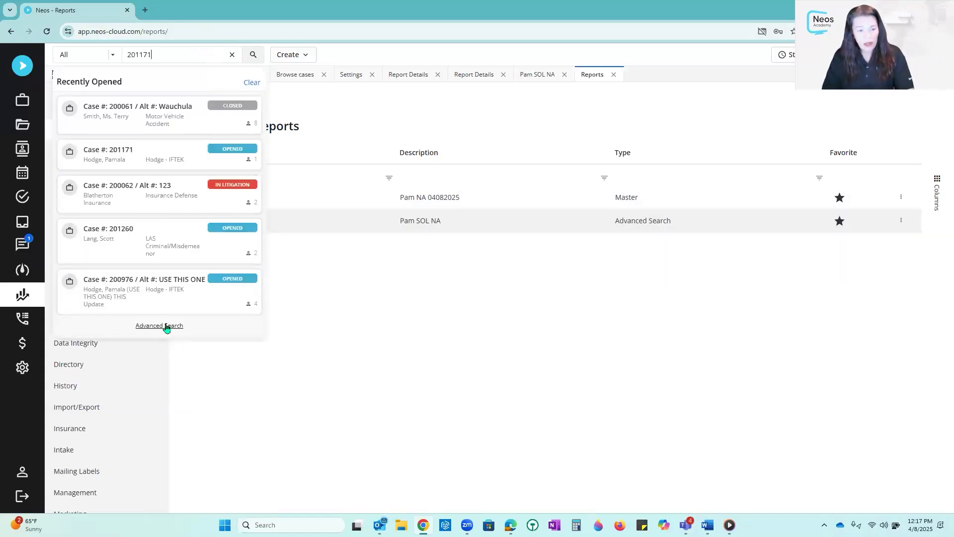
pyautogui.click(166, 326)
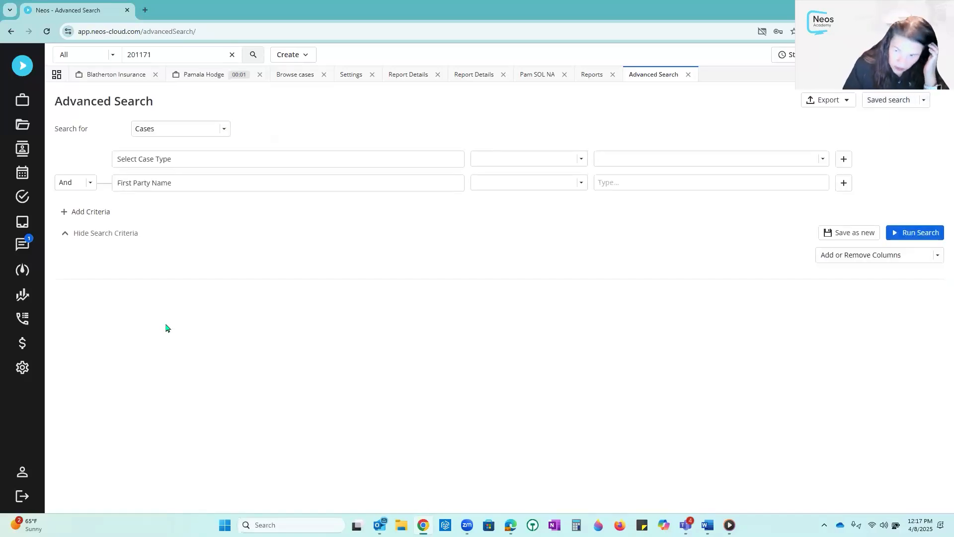
pyautogui.click(225, 131)
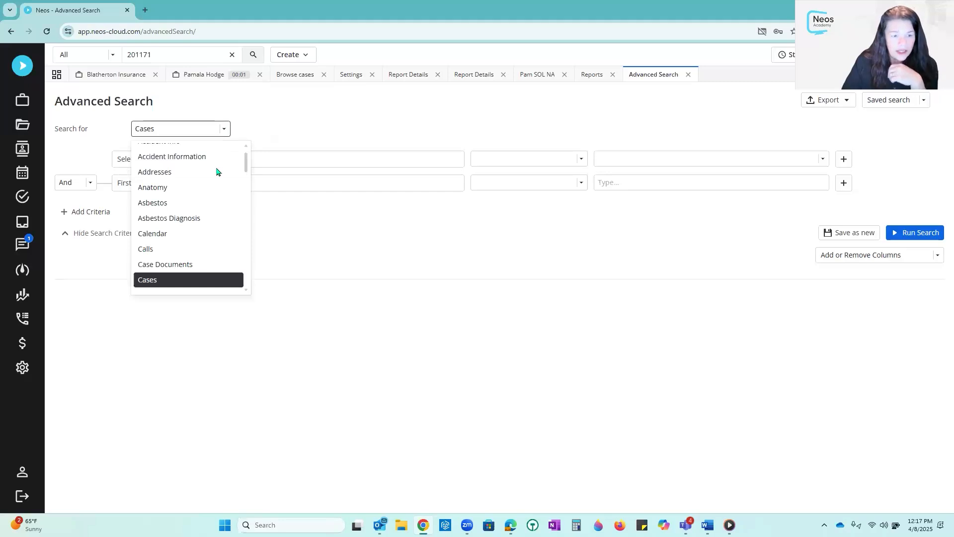
pyautogui.scroll(-5, 217, 173)
pyautogui.scroll(-5, 217, 172)
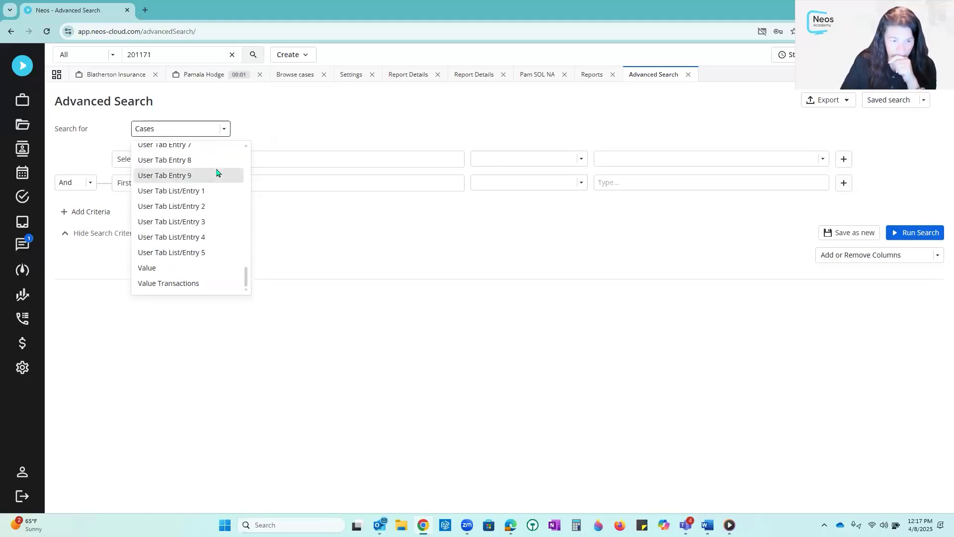
pyautogui.click(160, 272)
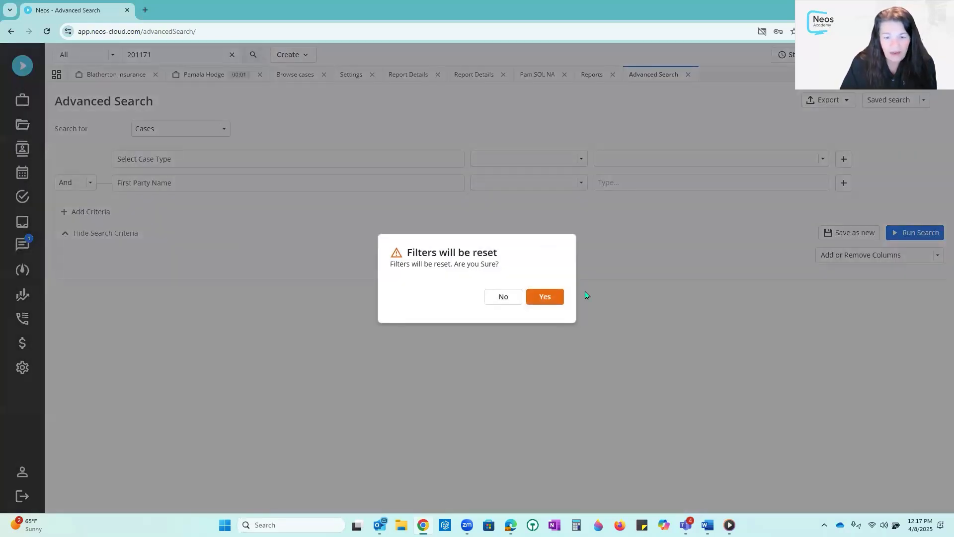
pyautogui.click(553, 294)
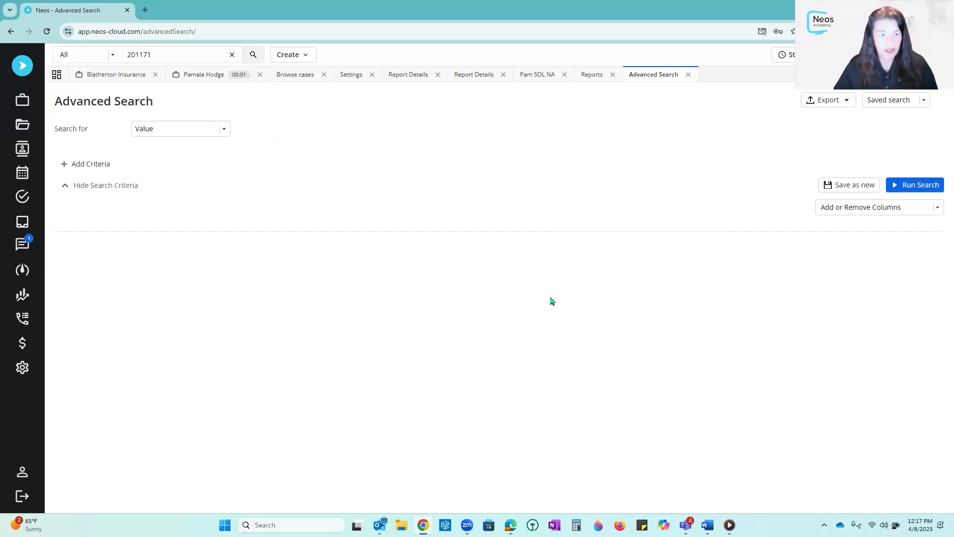
# Add a Case > Select Case criterion with the Equal operator, leave its value empty, and run the search.
pyautogui.click(95, 166)
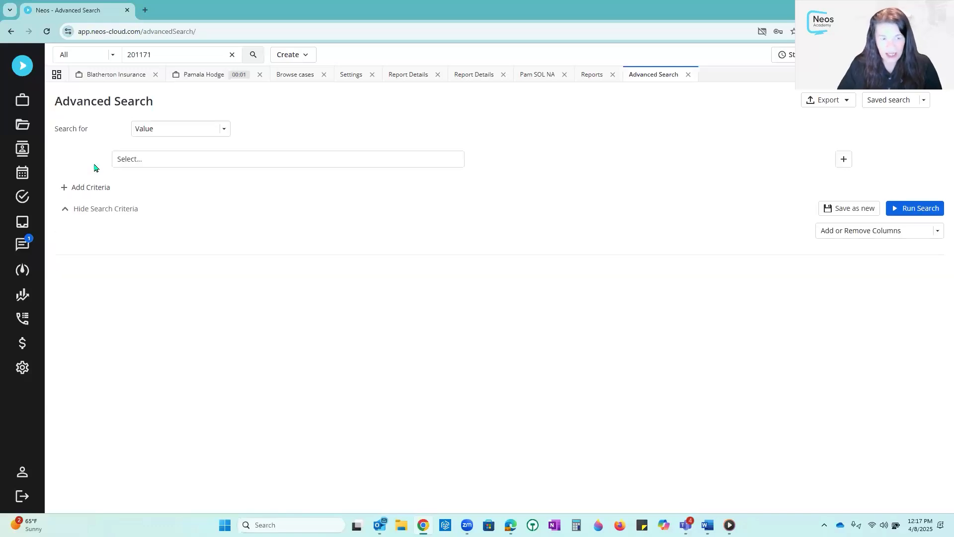
pyautogui.click(148, 160)
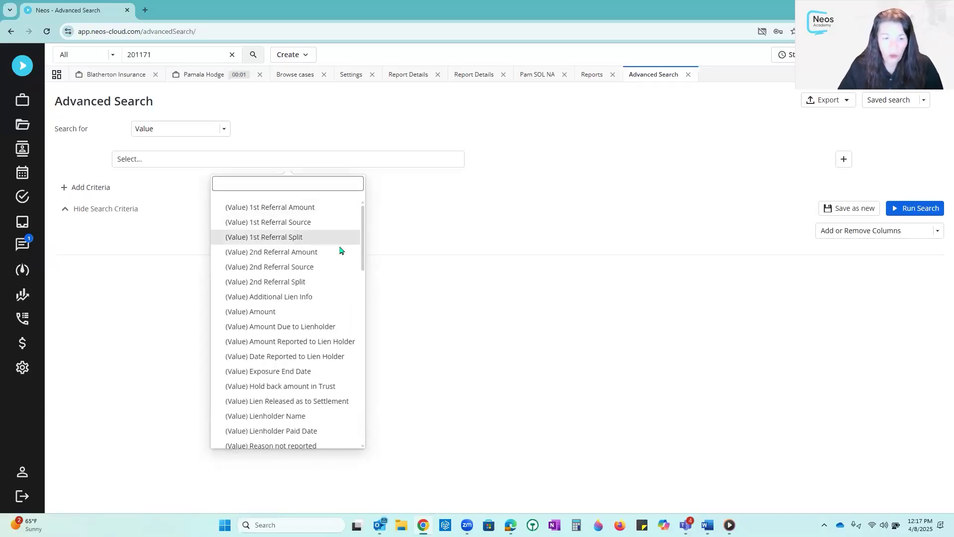
pyautogui.scroll(-3, 341, 251)
pyautogui.scroll(-3, 341, 251)
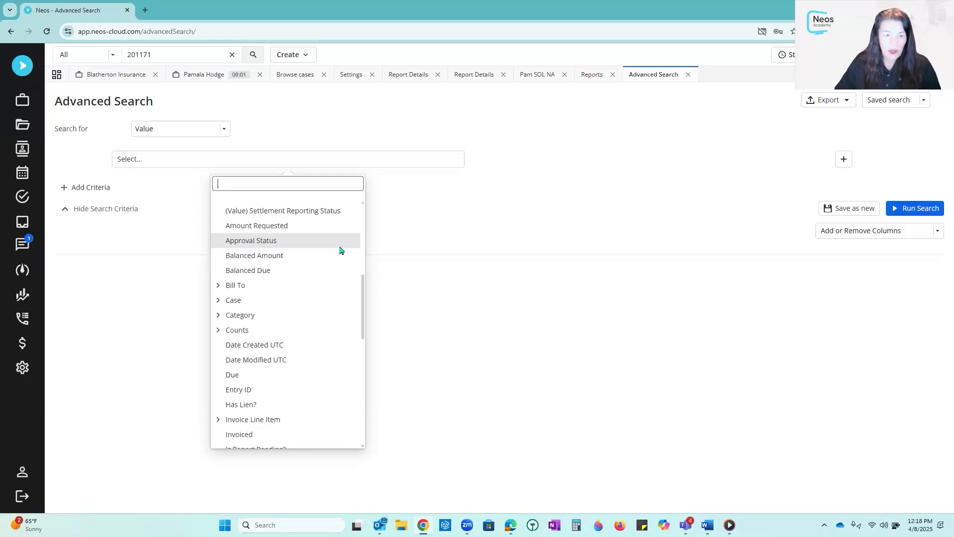
pyautogui.click(217, 301)
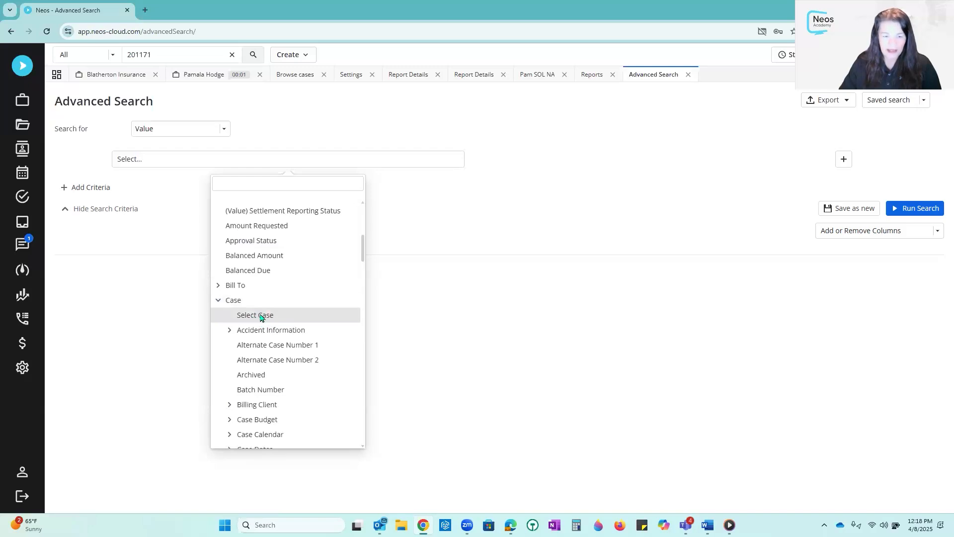
pyautogui.click(261, 317)
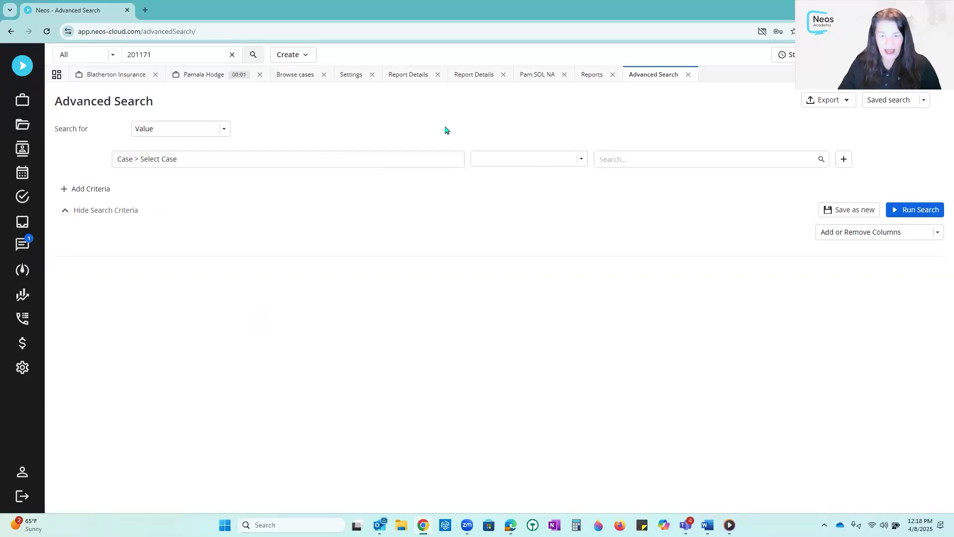
pyautogui.click(515, 164)
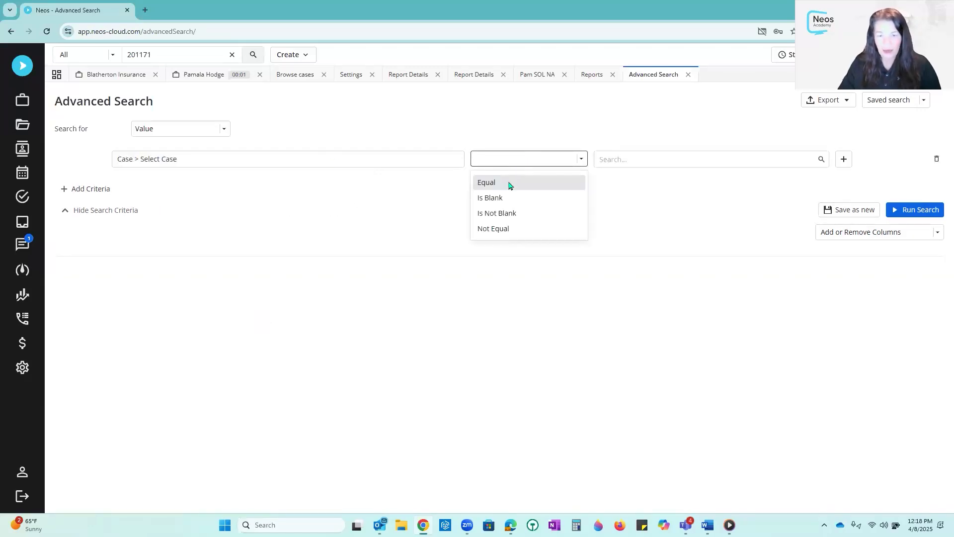
pyautogui.click(512, 183)
pyautogui.click(640, 157)
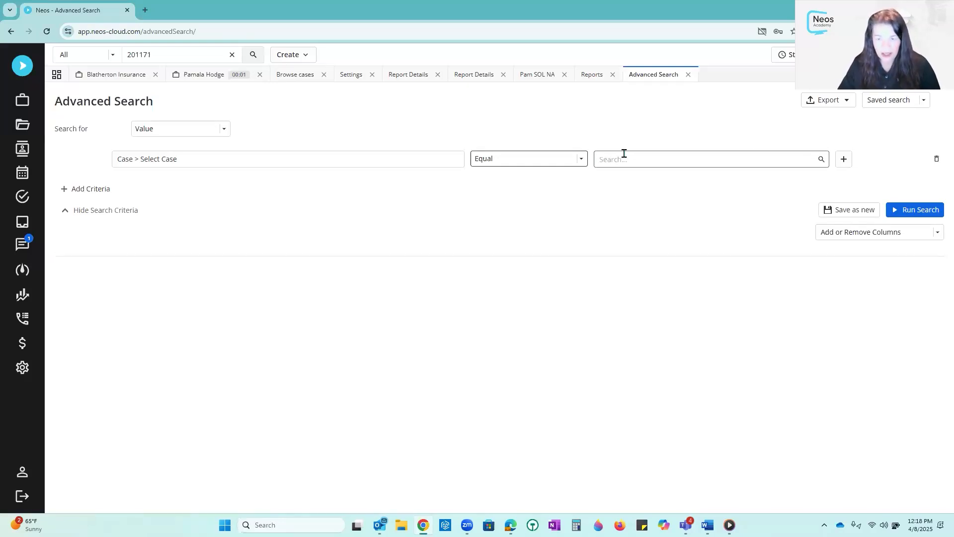
pyautogui.click(918, 211)
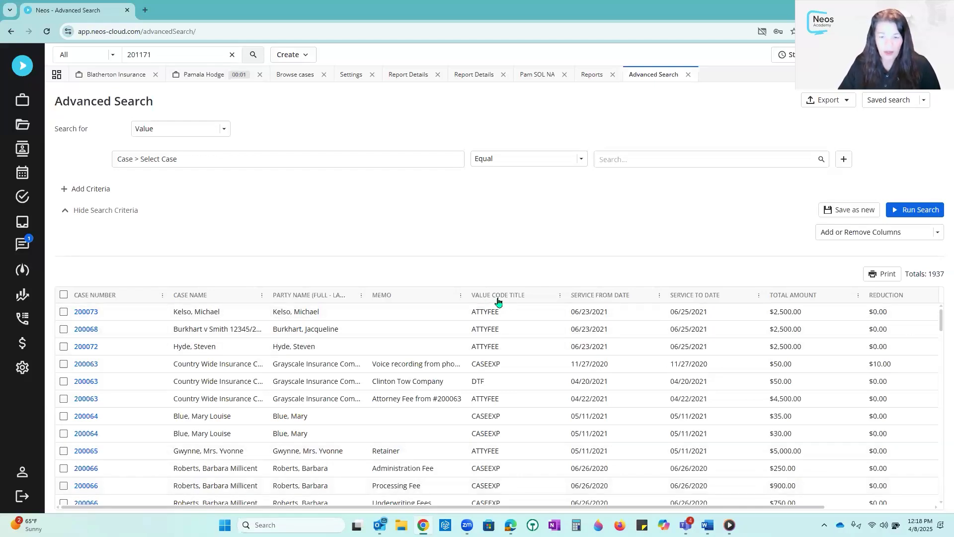
# Add a second criterion on the field Value Code > Select Code, joined with And.
pyautogui.click(82, 191)
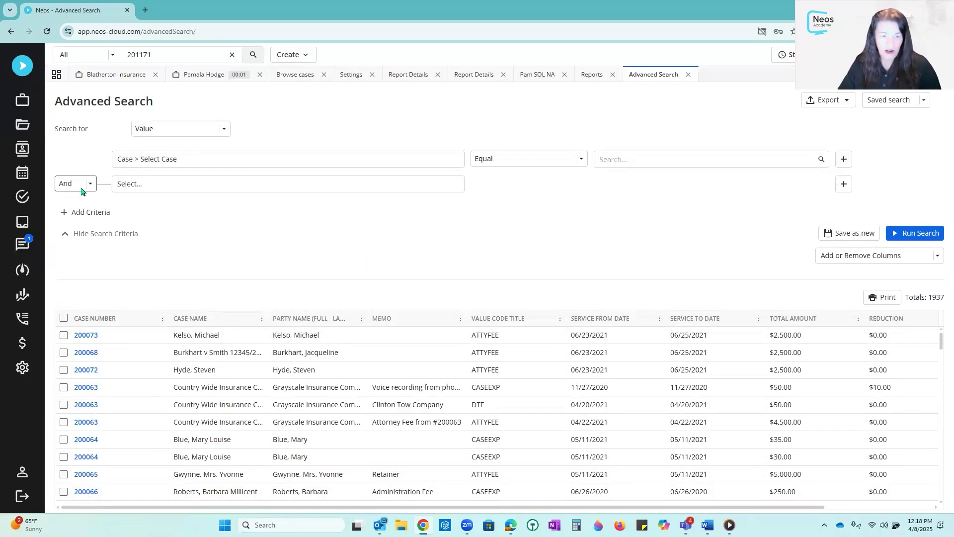
pyautogui.click(135, 187)
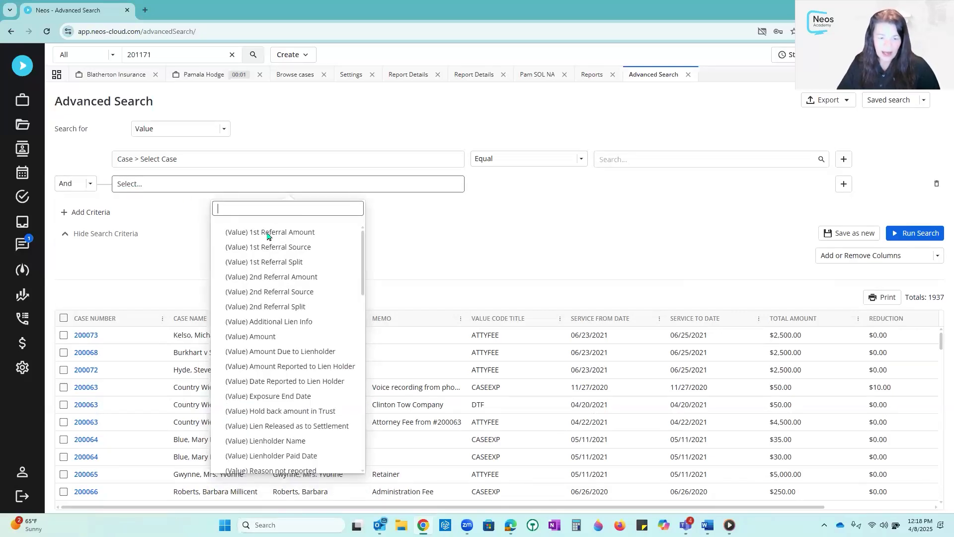
pyautogui.scroll(-5, 300, 273)
pyautogui.scroll(-1, 300, 272)
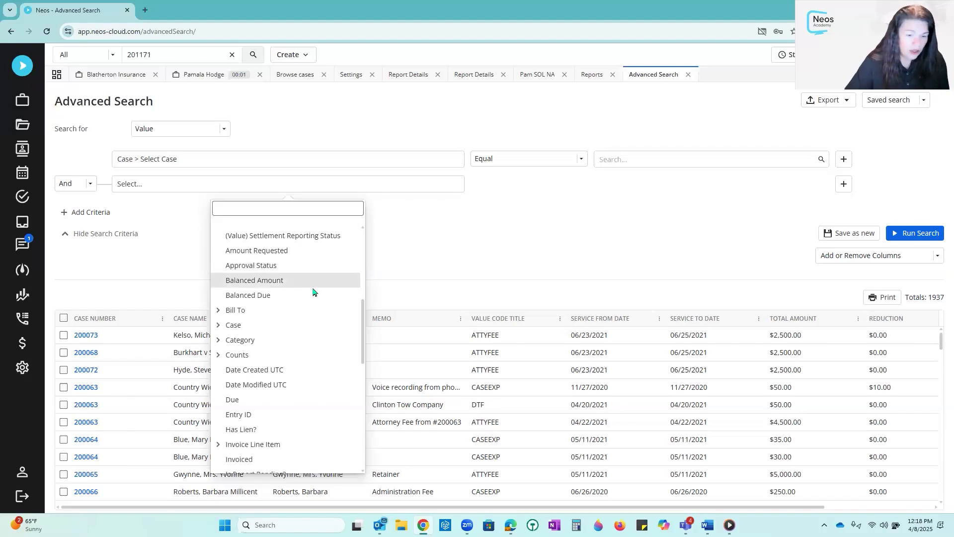
pyautogui.scroll(-8, 313, 291)
pyautogui.scroll(-3, 314, 292)
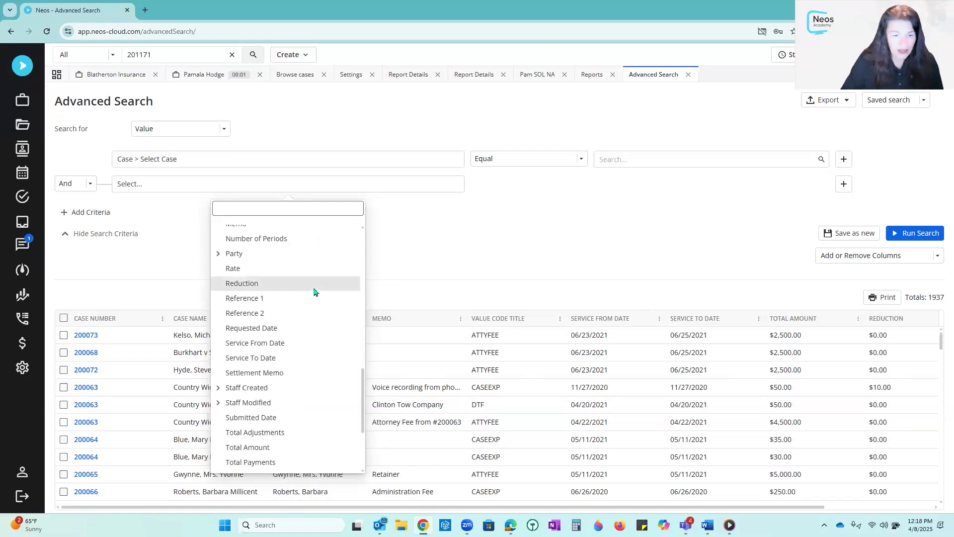
pyautogui.scroll(-5, 314, 292)
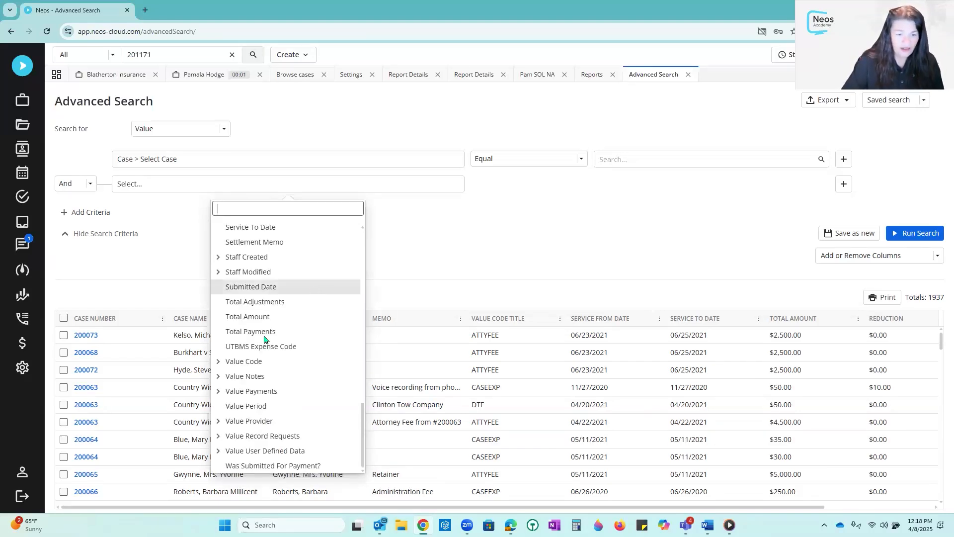
pyautogui.click(217, 363)
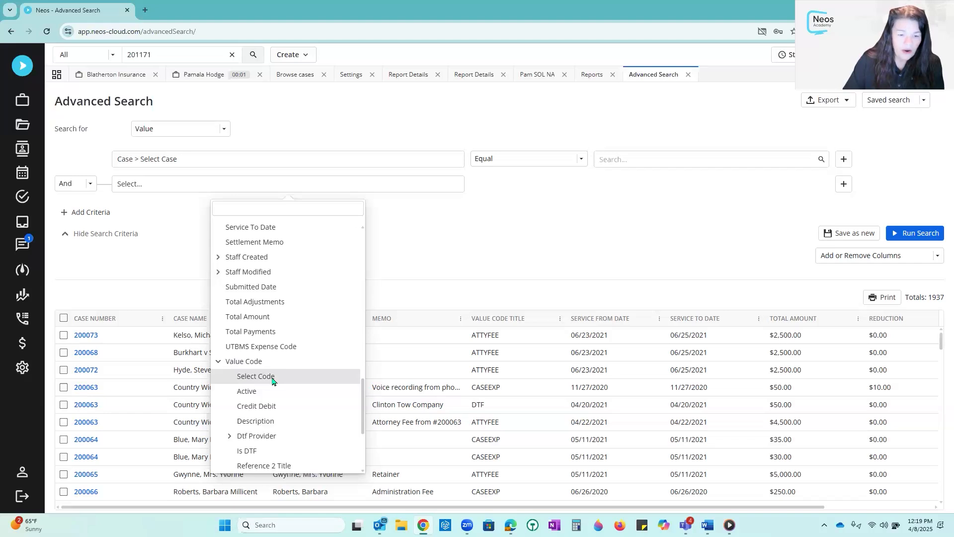
pyautogui.click(272, 380)
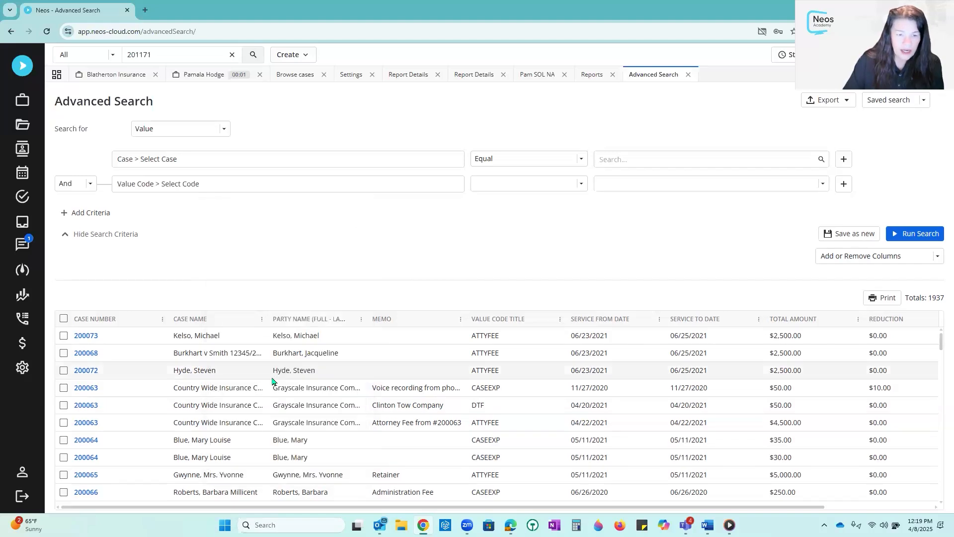
pyautogui.click(88, 215)
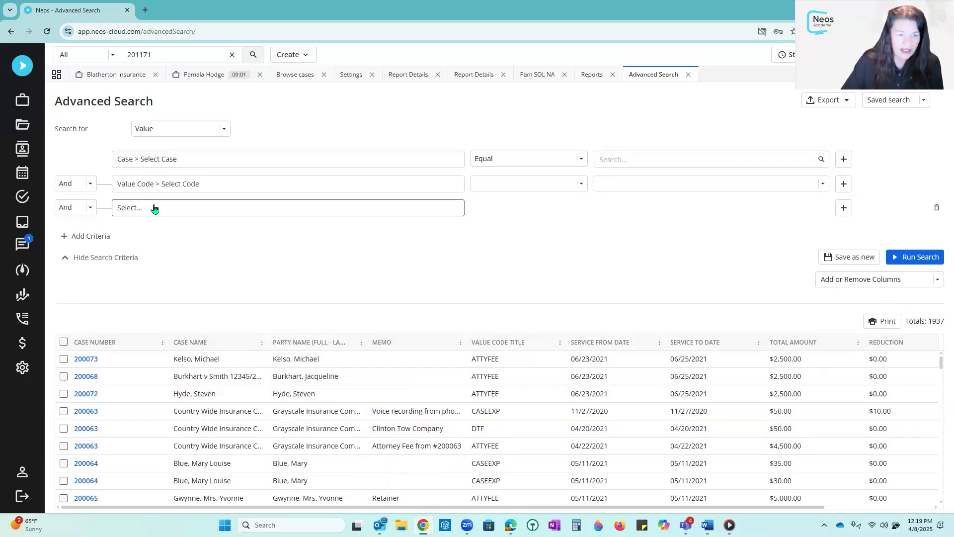
pyautogui.click(155, 209)
pyautogui.write('value code')
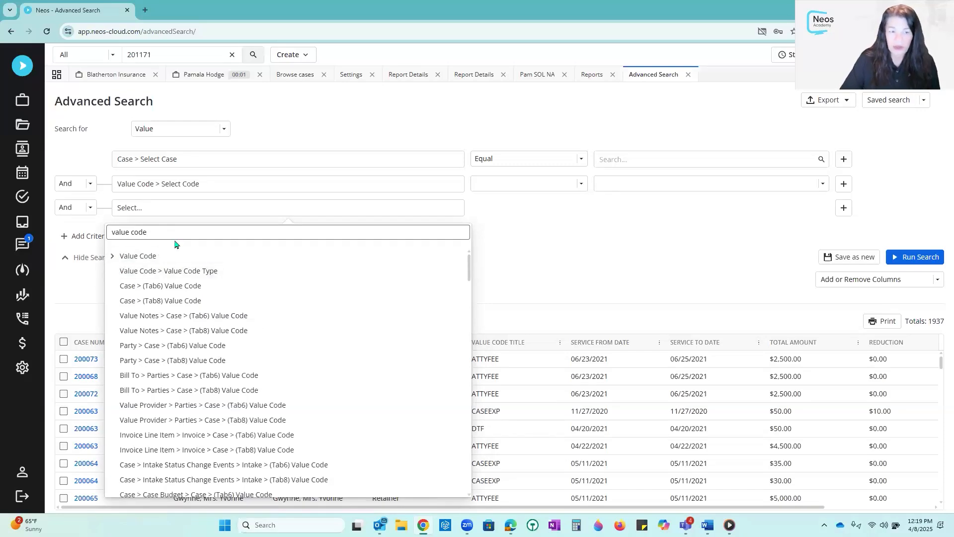
pyautogui.press('BackSpace')
pyautogui.press('BackSpace')
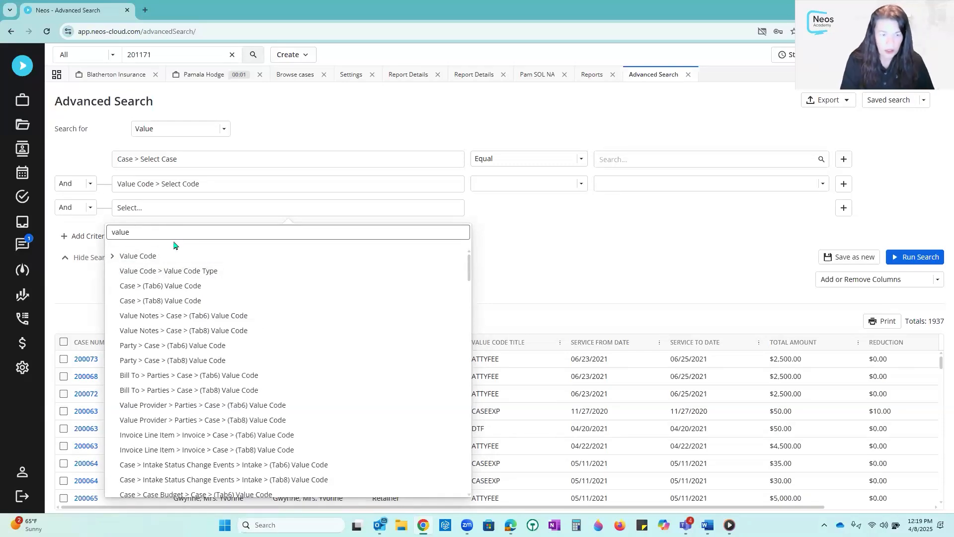
pyautogui.click(549, 251)
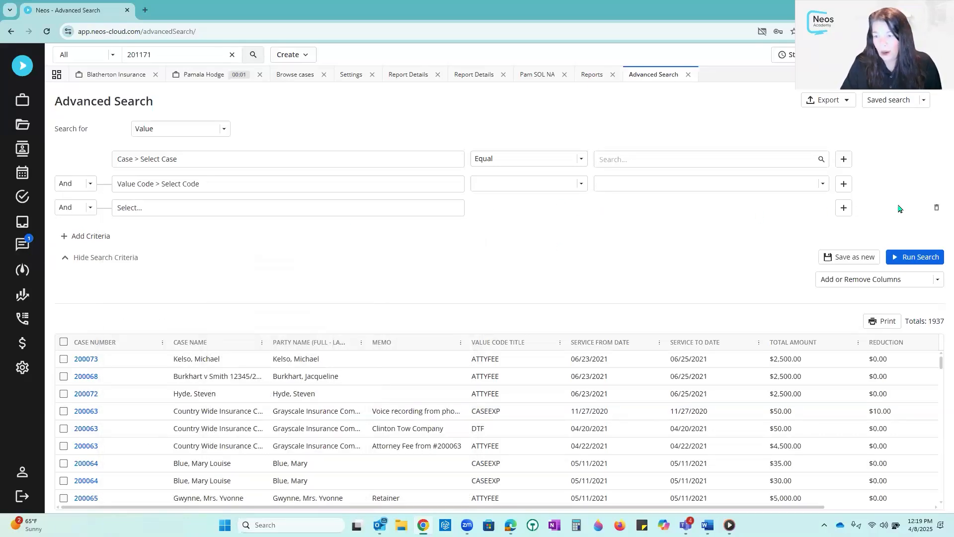
pyautogui.click(937, 209)
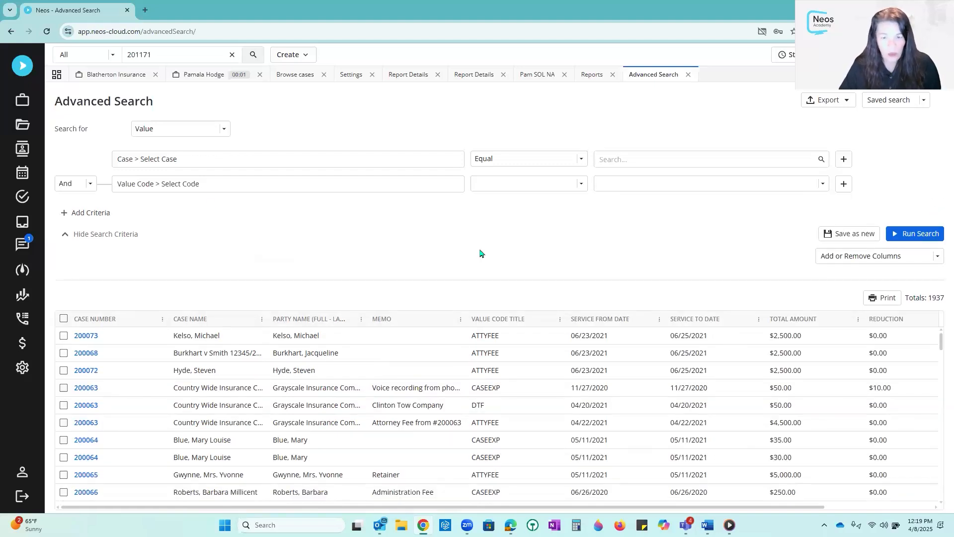
# Set the Value Code > Select Code criterion to Equal MEDICAL and run the search.
pyautogui.click(528, 186)
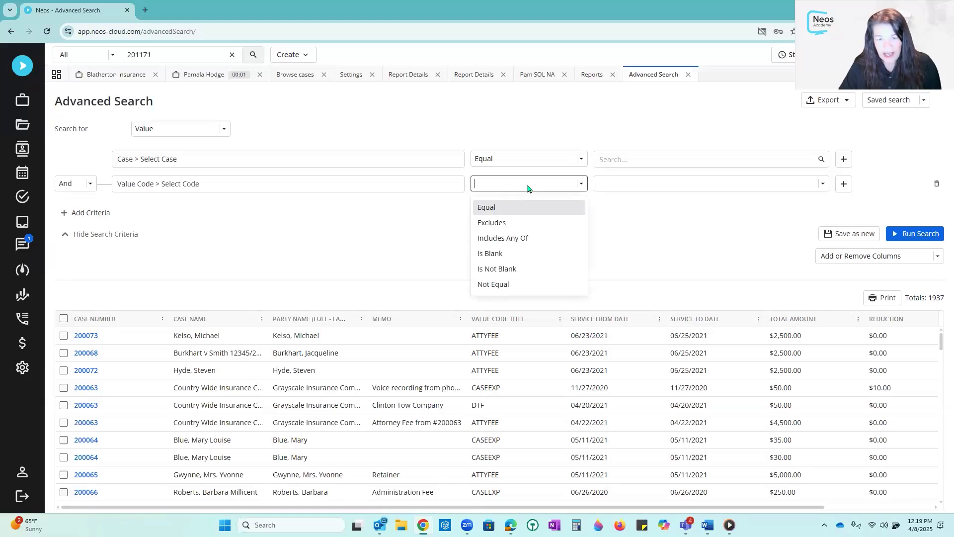
pyautogui.click(508, 212)
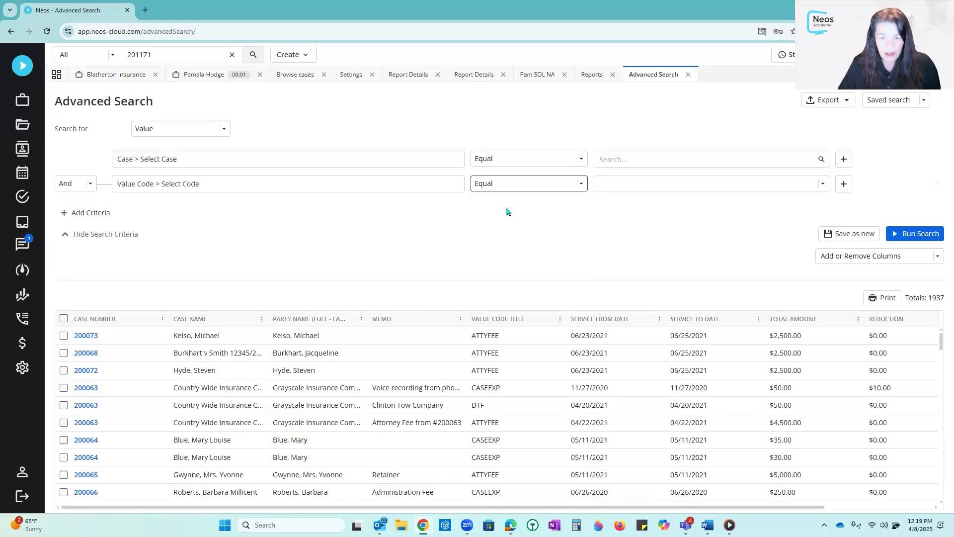
pyautogui.click(667, 185)
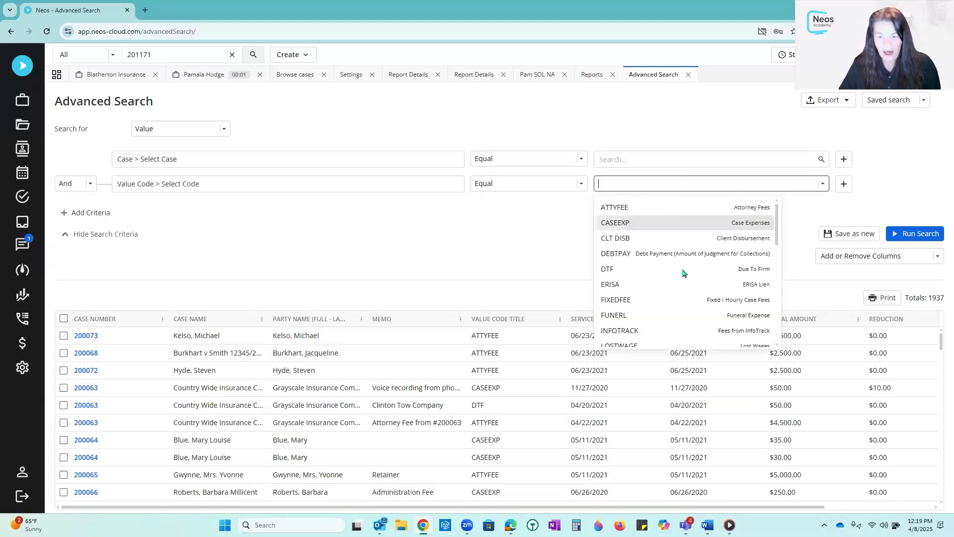
pyautogui.scroll(-3, 682, 272)
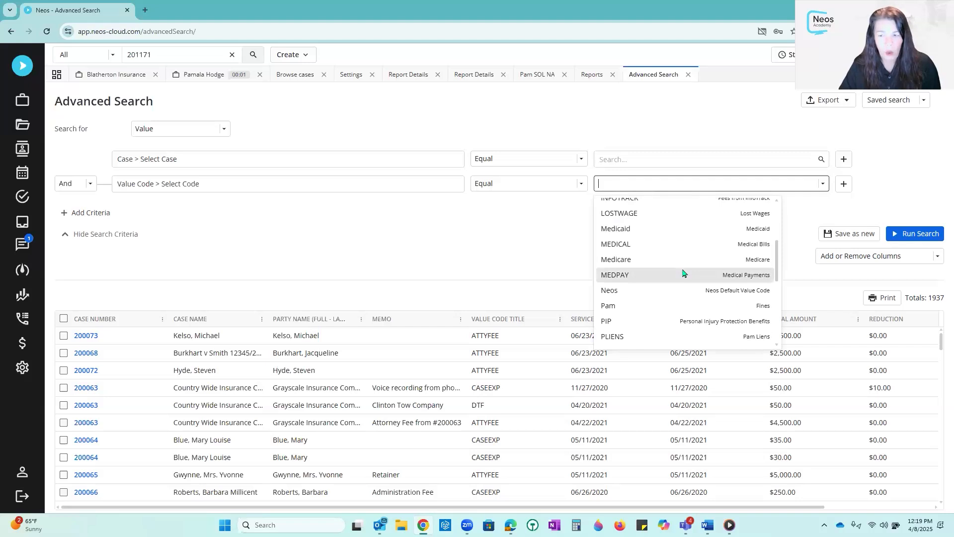
pyautogui.click(627, 247)
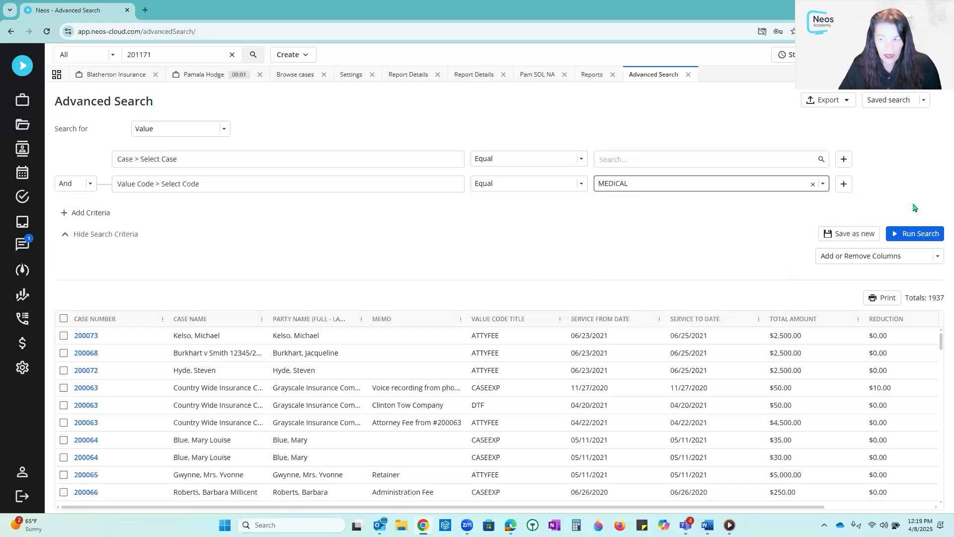
pyautogui.click(915, 234)
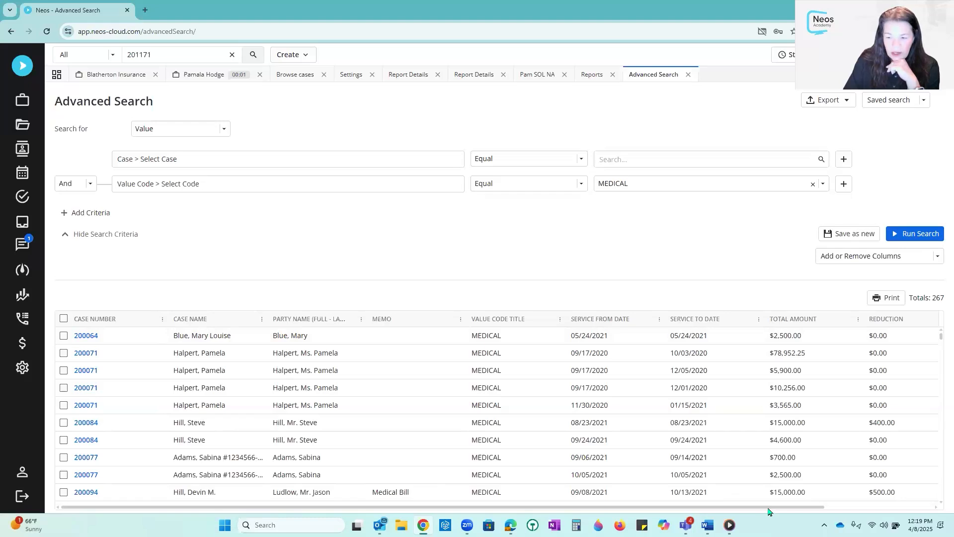
# Summarize the Total Amount, Reduction and Due columns of the results with Sum.
pyautogui.moveTo(791, 512); pyautogui.dragTo(899, 512)
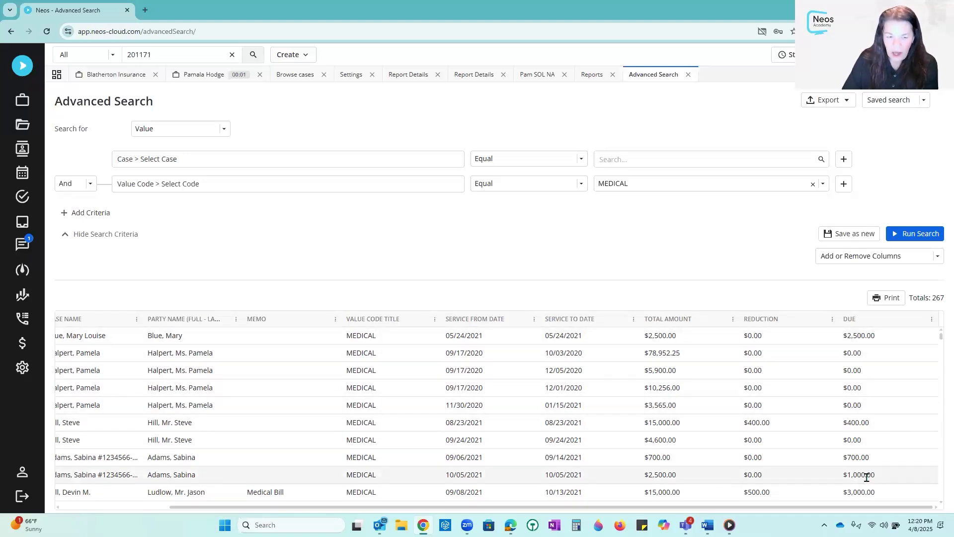
pyautogui.click(734, 321)
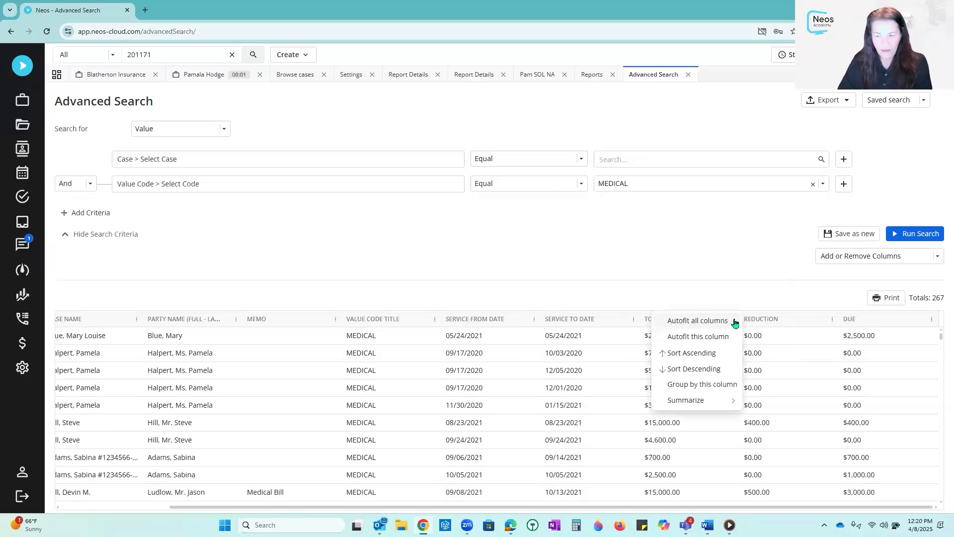
pyautogui.moveTo(693, 405)
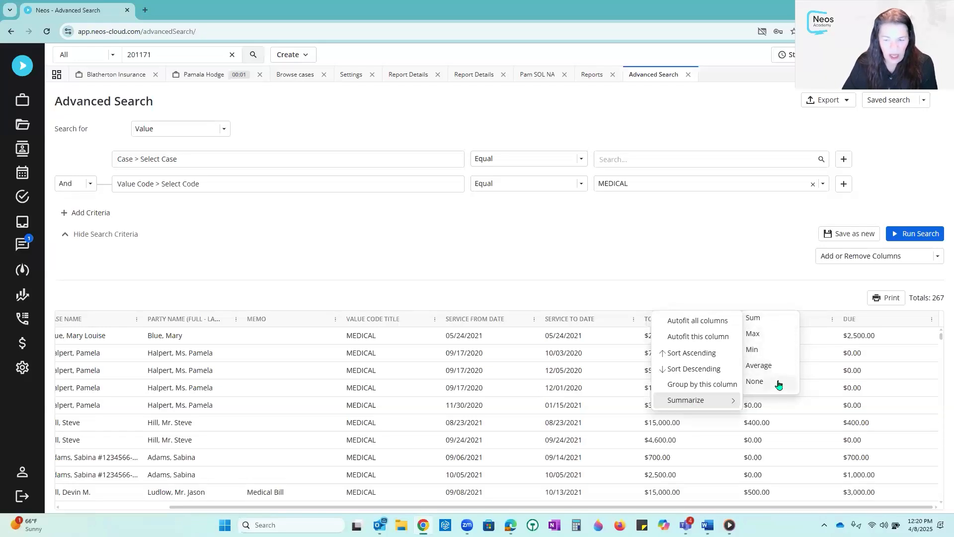
pyautogui.click(774, 320)
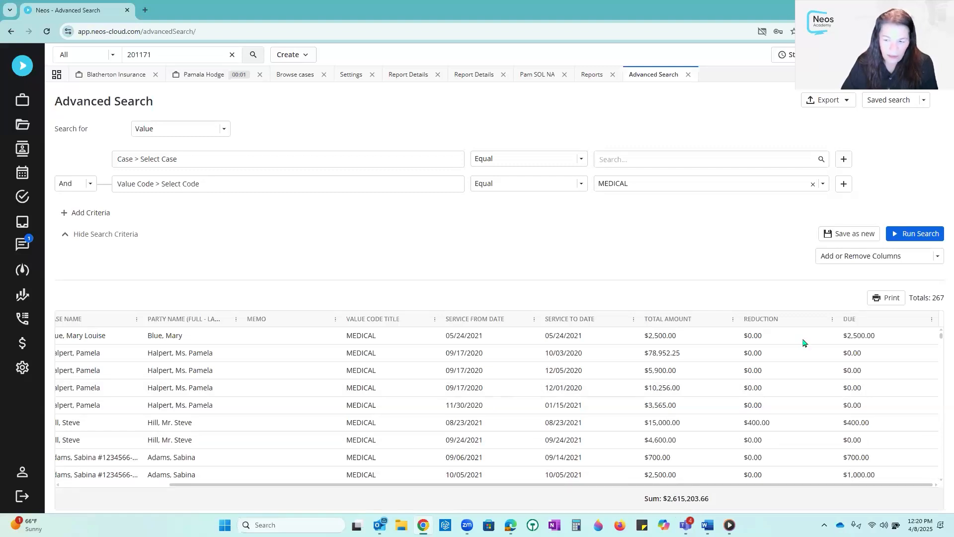
pyautogui.click(834, 320)
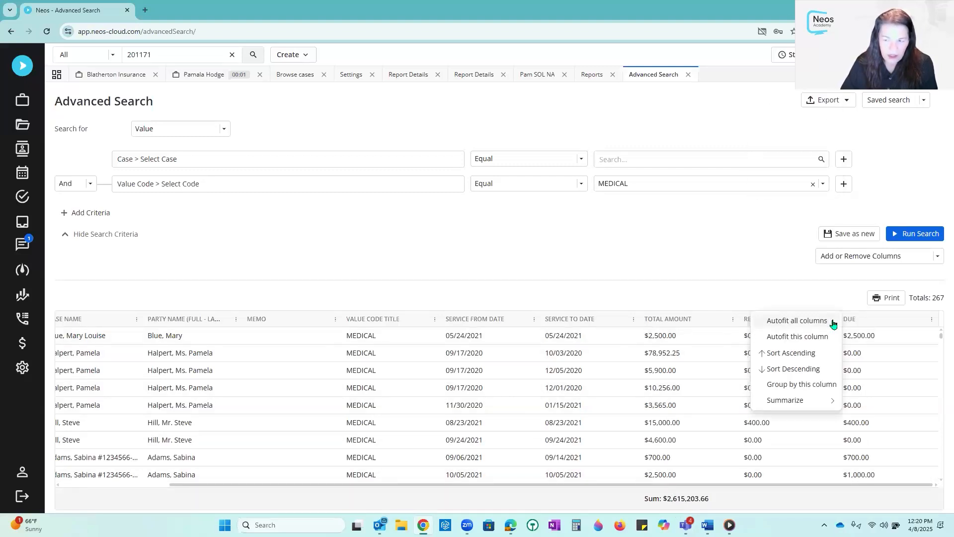
pyautogui.moveTo(809, 405)
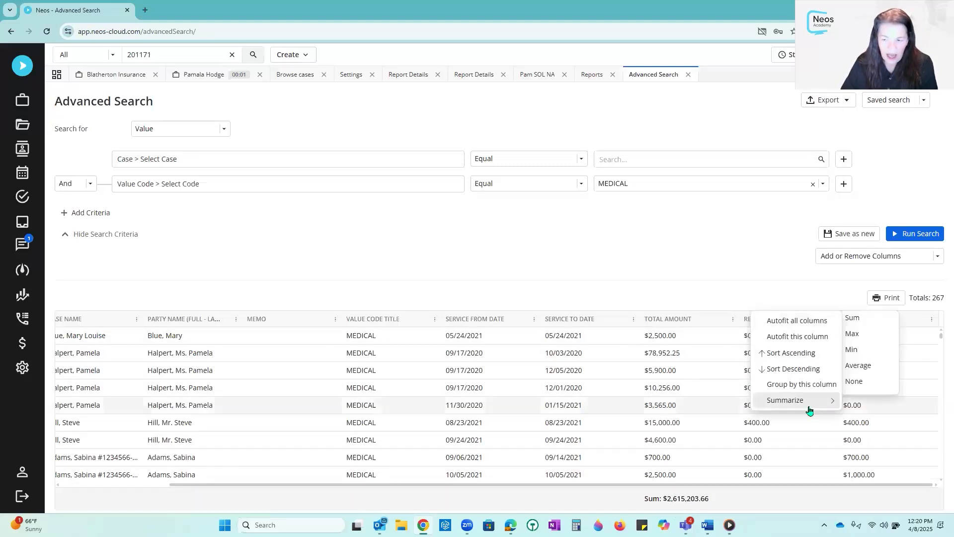
pyautogui.click(854, 318)
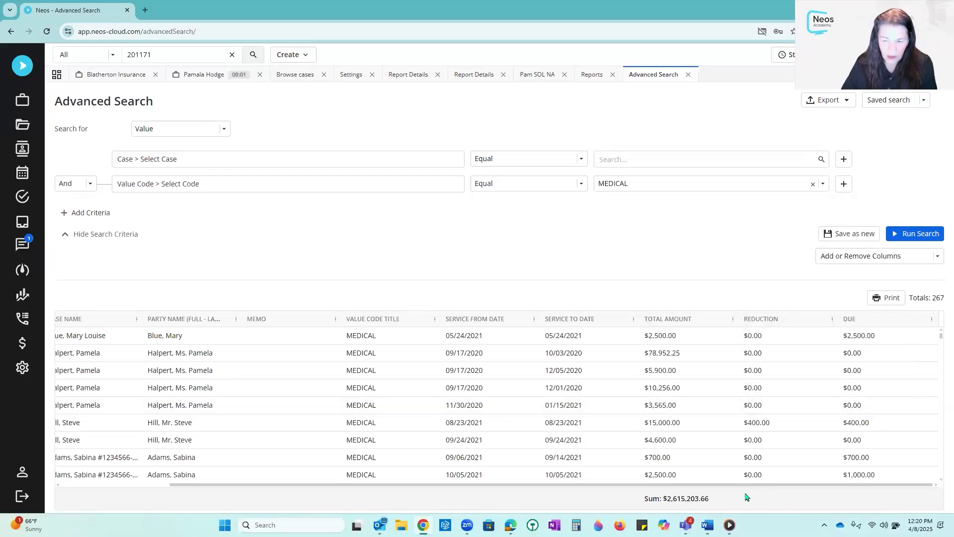
pyautogui.click(932, 322)
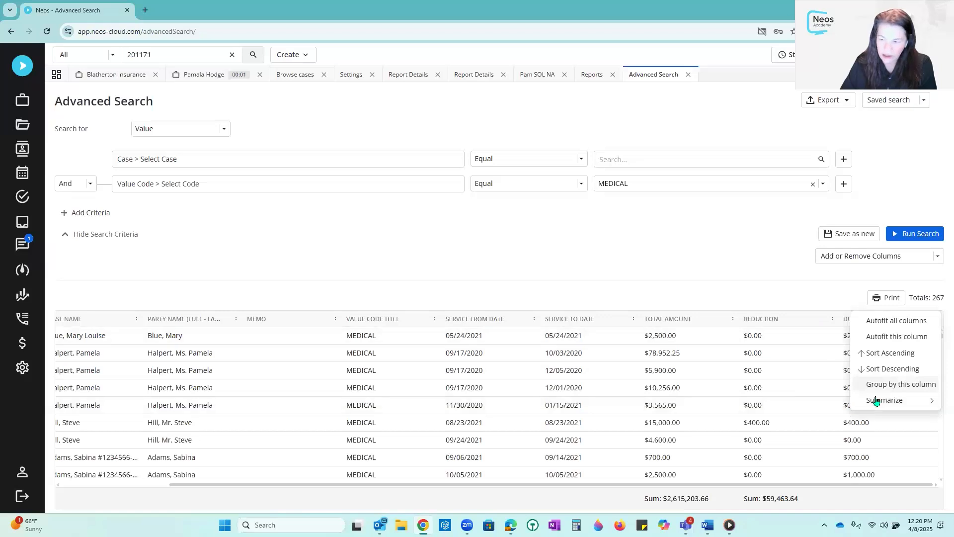
pyautogui.moveTo(876, 401)
pyautogui.click(813, 324)
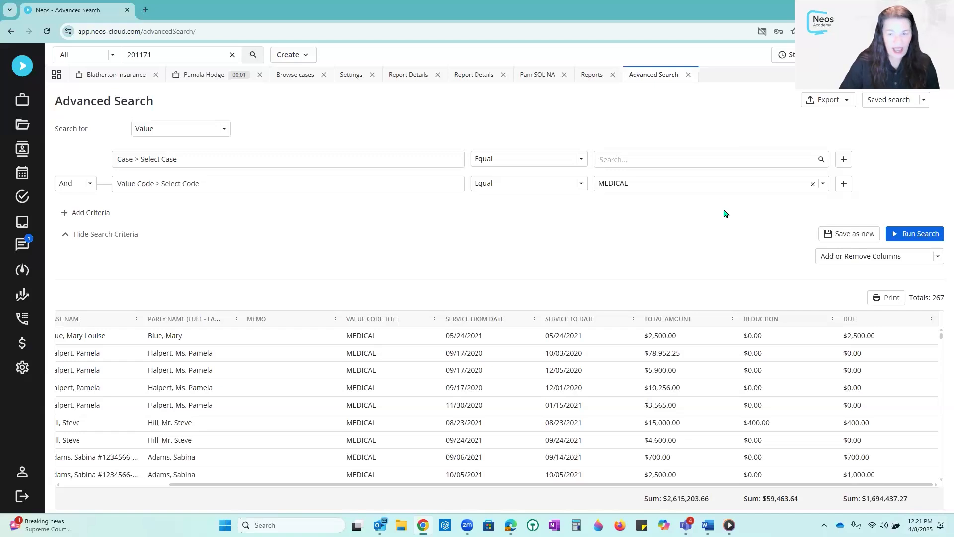
# Fill the Case > Select Case criterion by searching All for the client's full name and selecting that client's motor vehicle accident case.
pyautogui.click(820, 160)
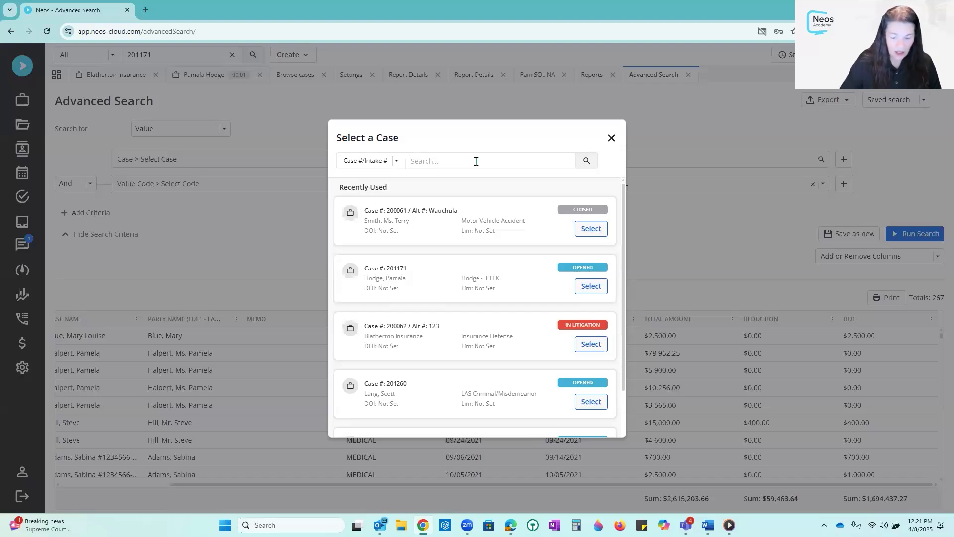
pyautogui.click(398, 165)
pyautogui.click(382, 183)
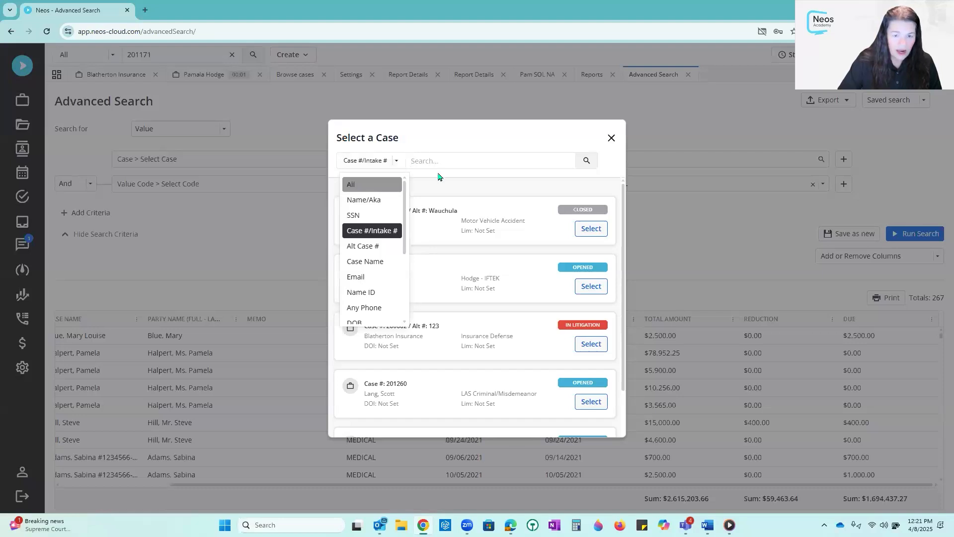
pyautogui.click(439, 160)
pyautogui.write('pamela')
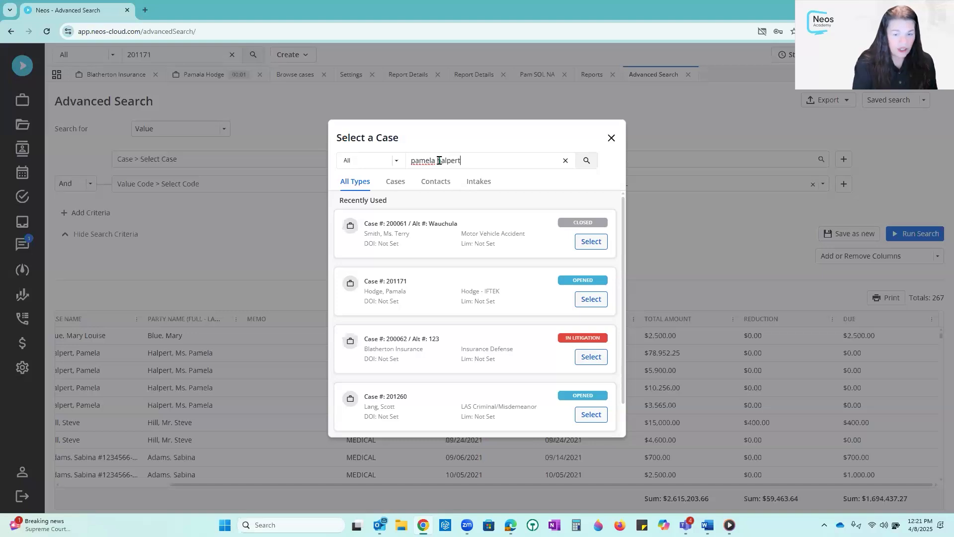
pyautogui.write(' halpert')
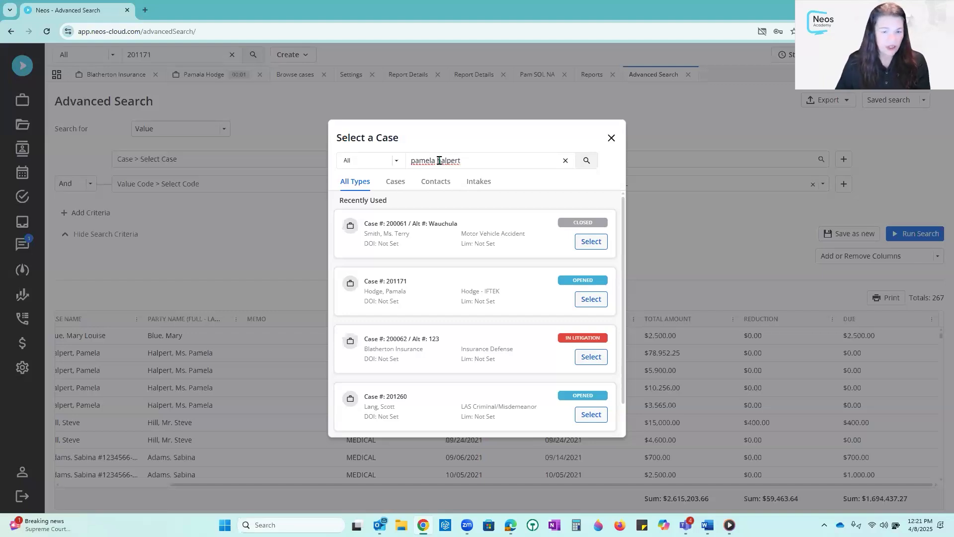
pyautogui.click(588, 162)
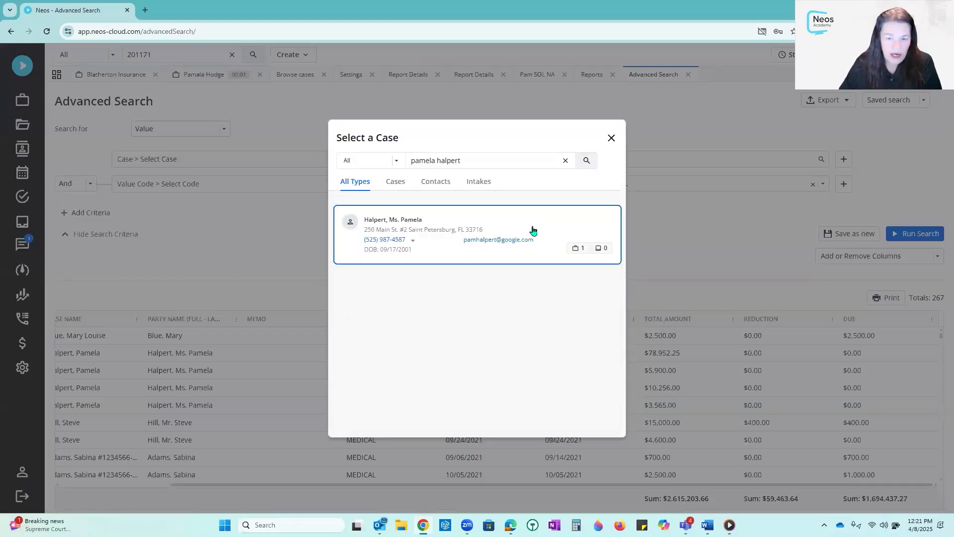
pyautogui.click(541, 234)
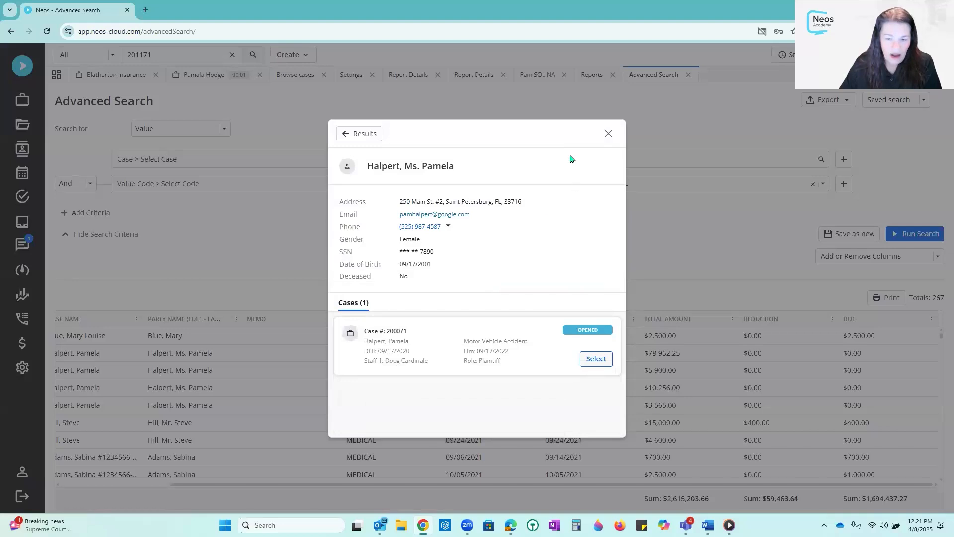
pyautogui.click(595, 361)
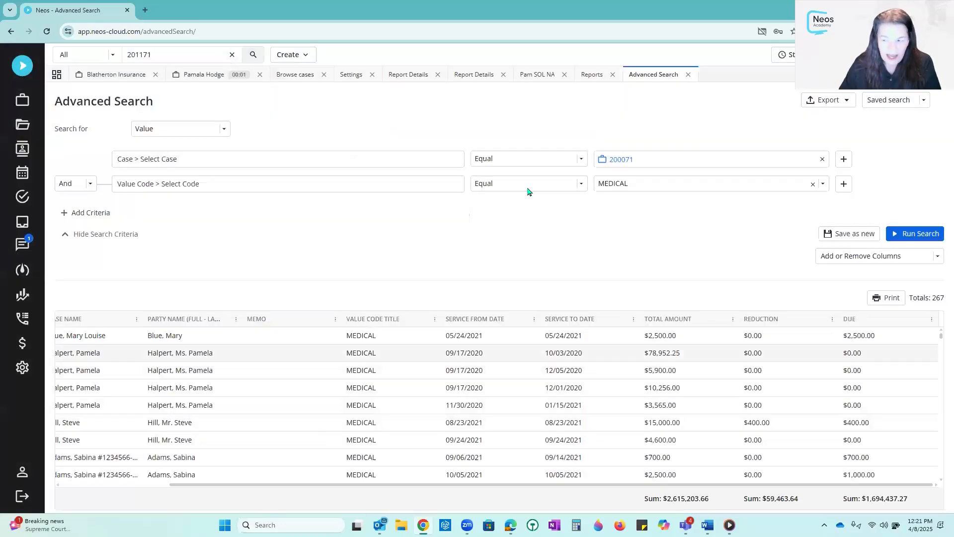
# Run the search for the selected case and review its Total Amount, Reduction and Due sums.
pyautogui.click(929, 236)
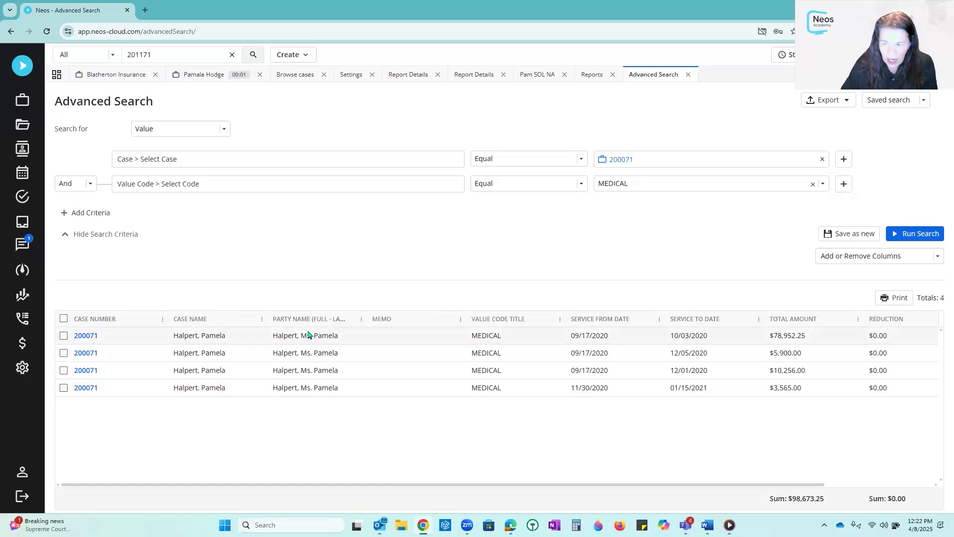
pyautogui.hscroll(1, 663, 489)
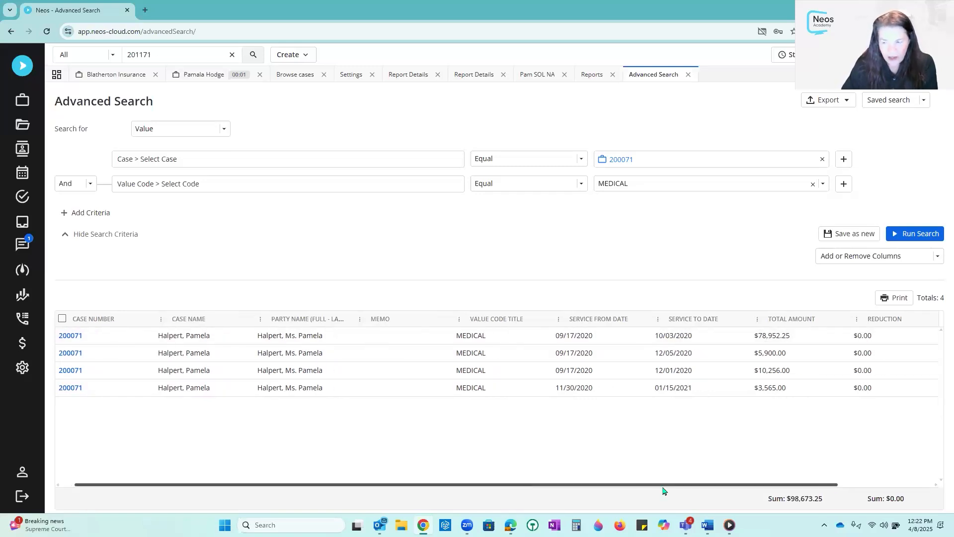
pyautogui.hscroll(3, 663, 490)
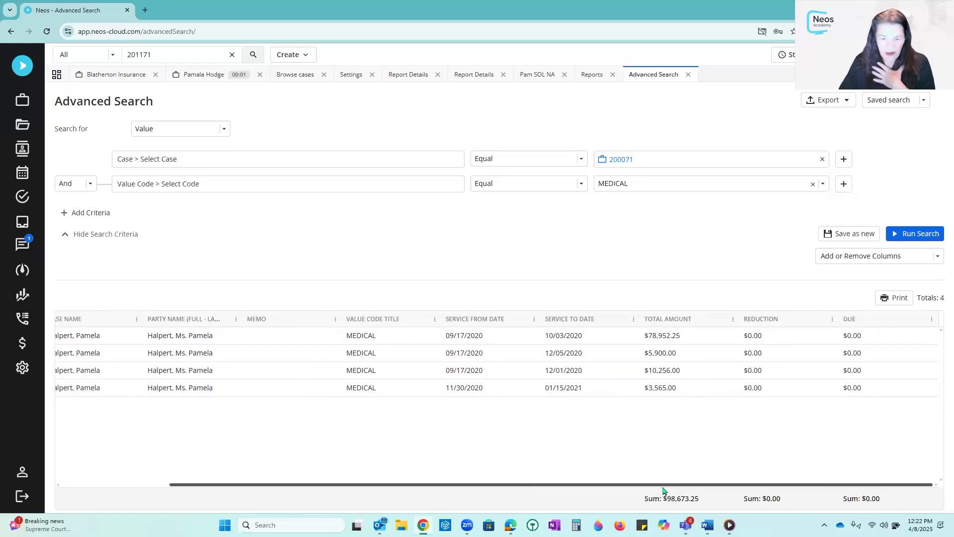
pyautogui.hscroll(-5, 490, 487)
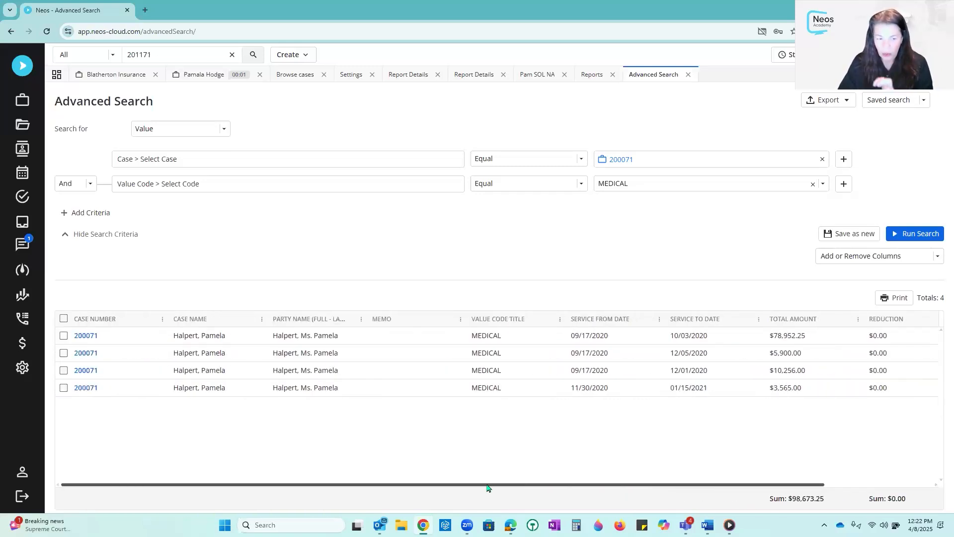
# Find the provider columns and add Value Code Dtf Provider Name (Full - Last, First) to the search results.
pyautogui.click(911, 259)
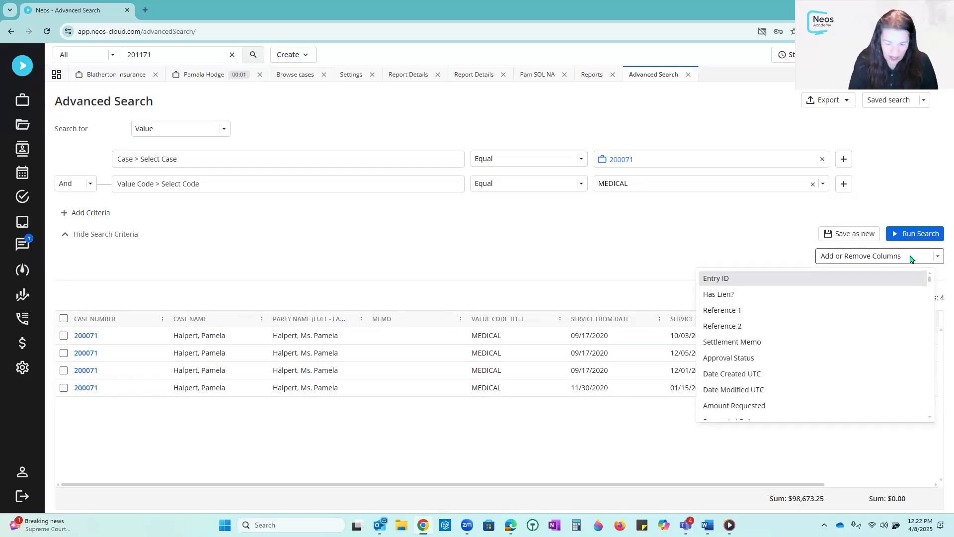
pyautogui.write('pro')
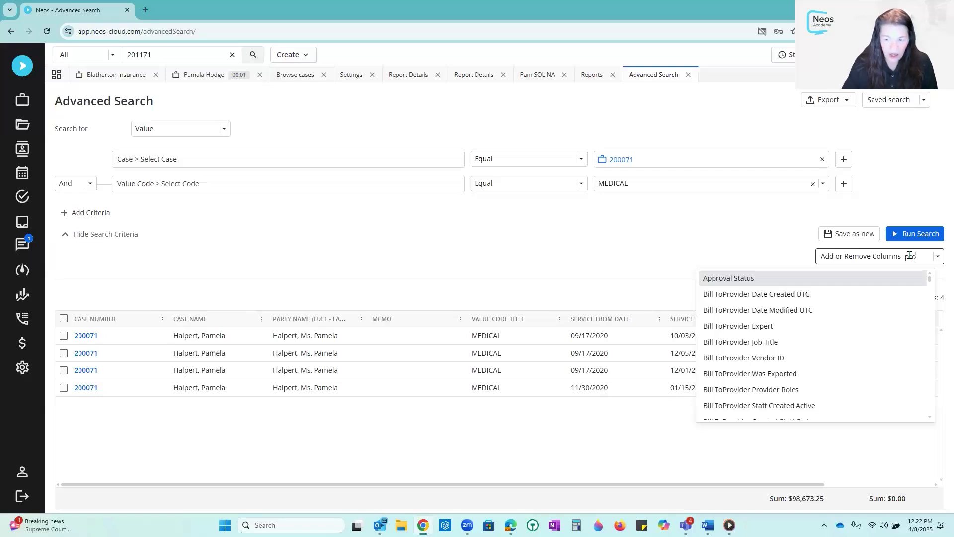
pyautogui.write('vider')
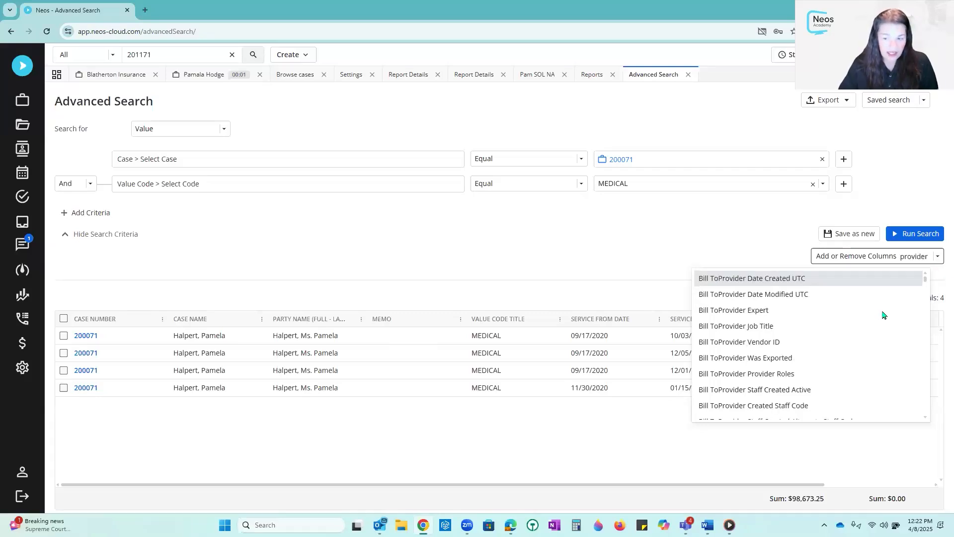
pyautogui.scroll(-1, 885, 315)
pyautogui.scroll(-3, 885, 316)
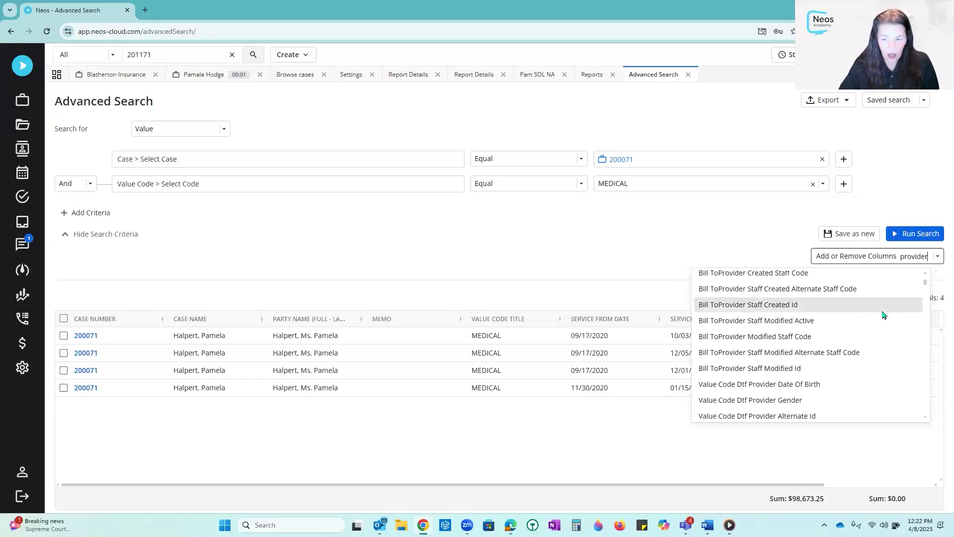
pyautogui.scroll(-3, 885, 315)
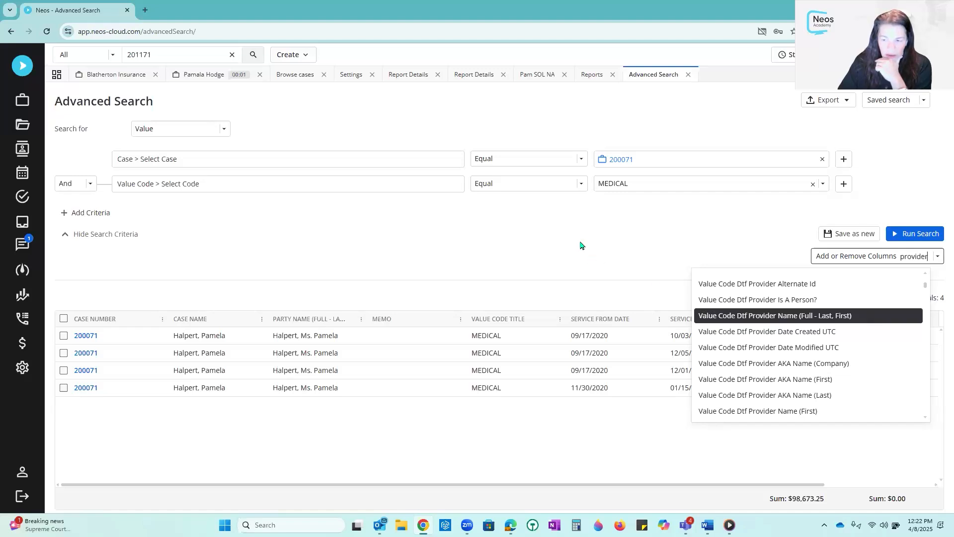
pyautogui.click(611, 252)
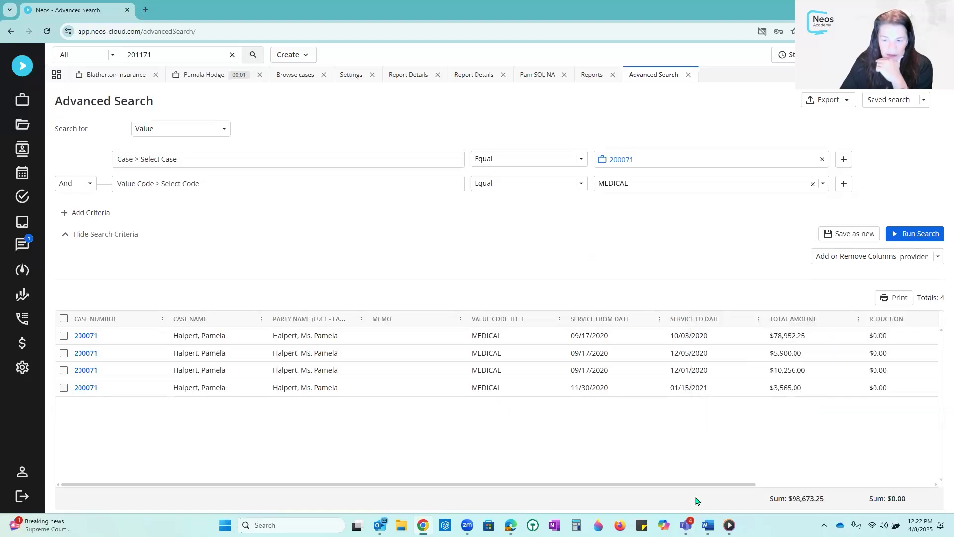
pyautogui.moveTo(708, 487); pyautogui.dragTo(919, 508)
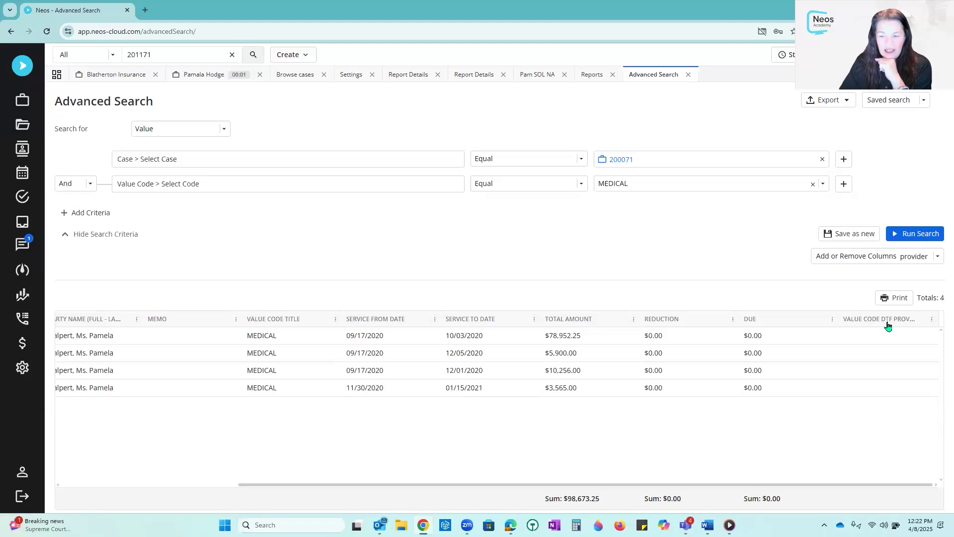
# Add the Value Provider Name (First, Last) column to the search results from the columns matching provider.
pyautogui.click(917, 257)
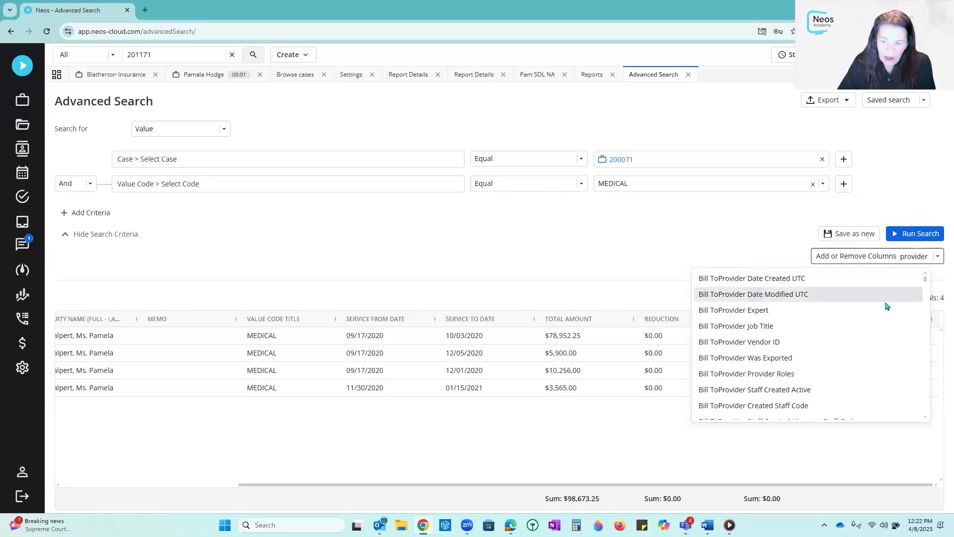
pyautogui.scroll(-3, 888, 306)
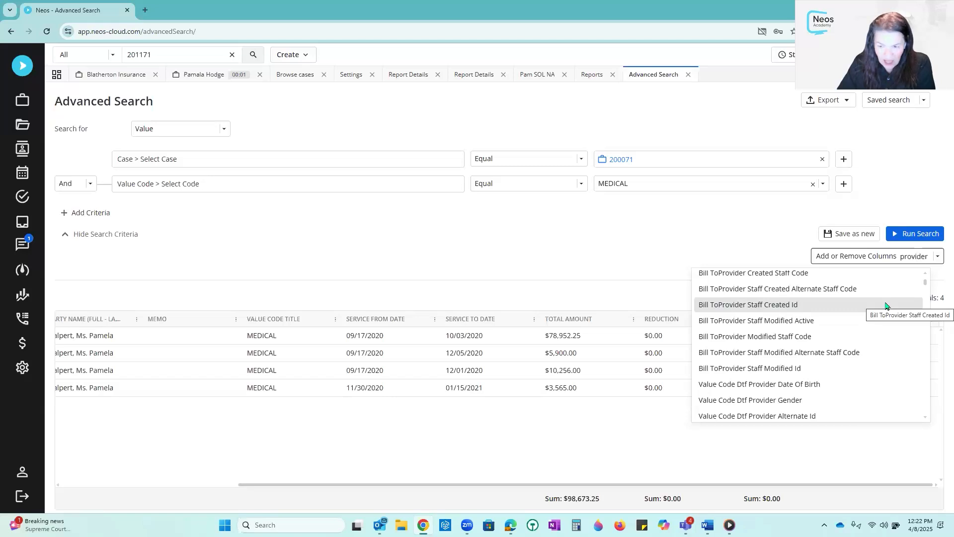
pyautogui.scroll(3, 888, 306)
pyautogui.scroll(-6, 887, 305)
pyautogui.scroll(-3, 887, 306)
pyautogui.scroll(-9, 887, 305)
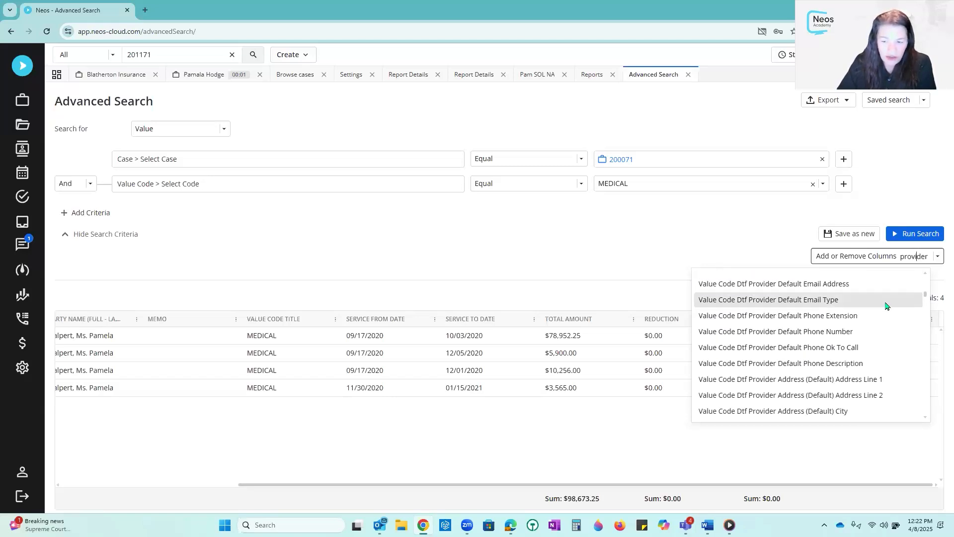
pyautogui.scroll(-3, 888, 306)
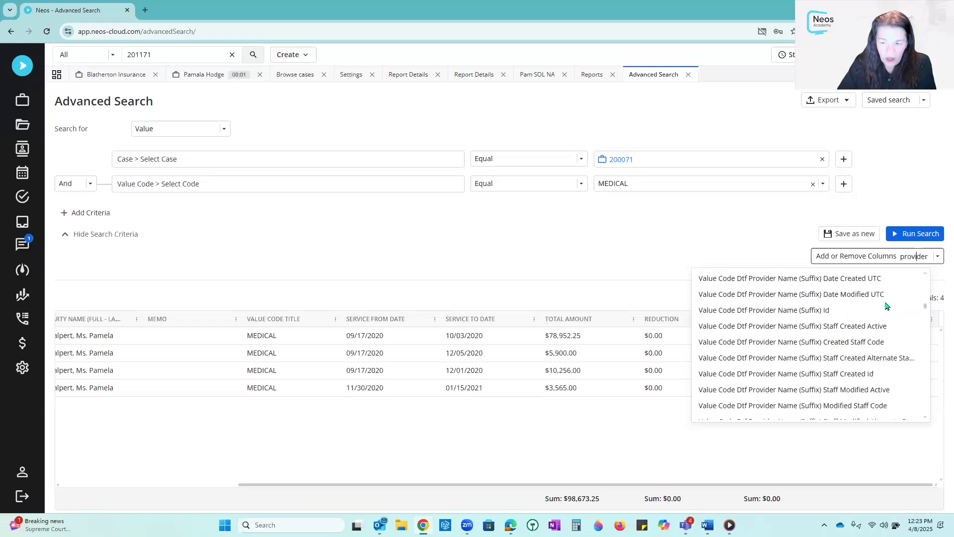
pyautogui.scroll(-6, 887, 306)
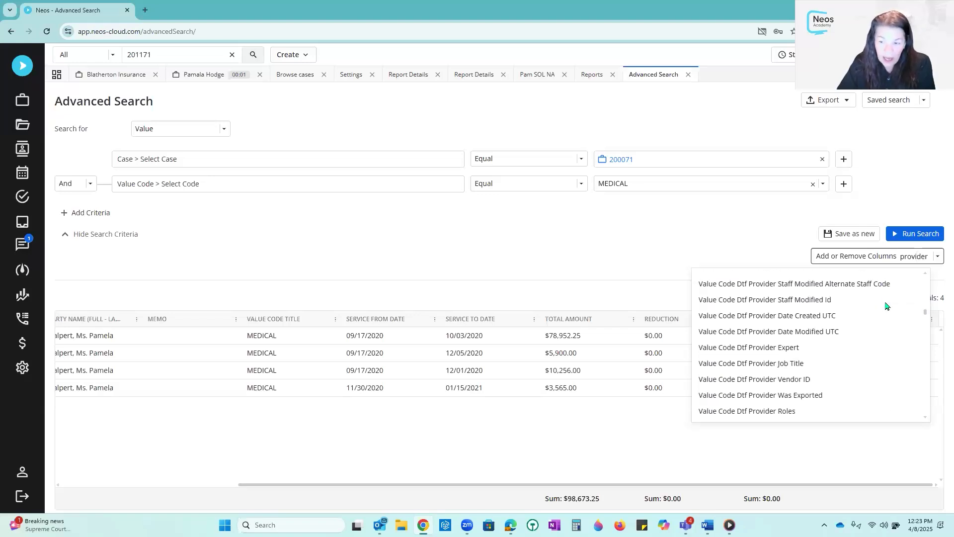
pyautogui.scroll(-3, 871, 340)
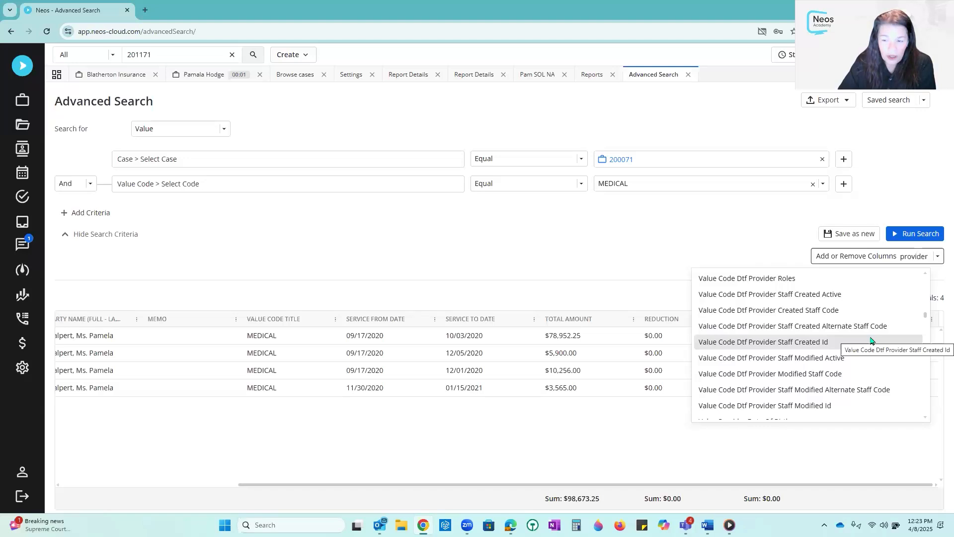
pyautogui.scroll(-3, 871, 340)
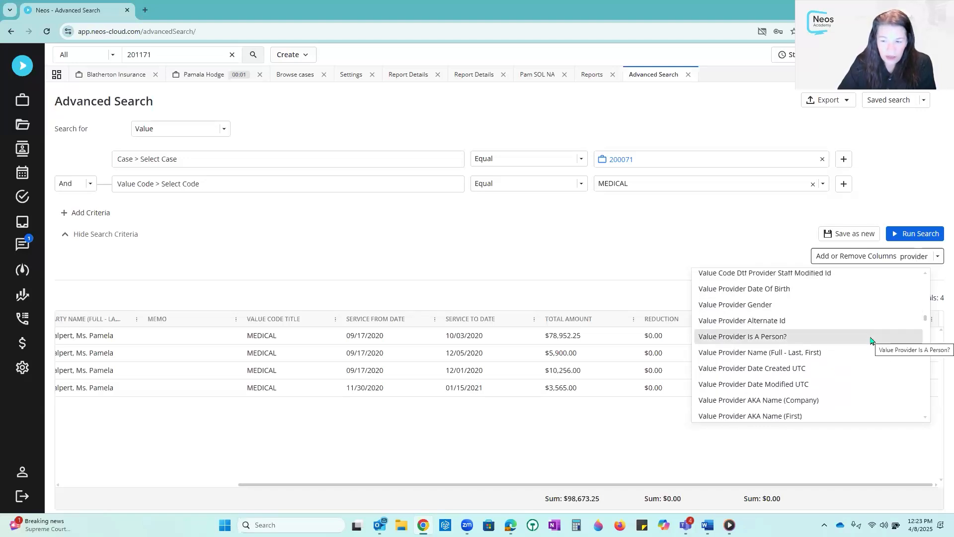
pyautogui.scroll(-3, 871, 340)
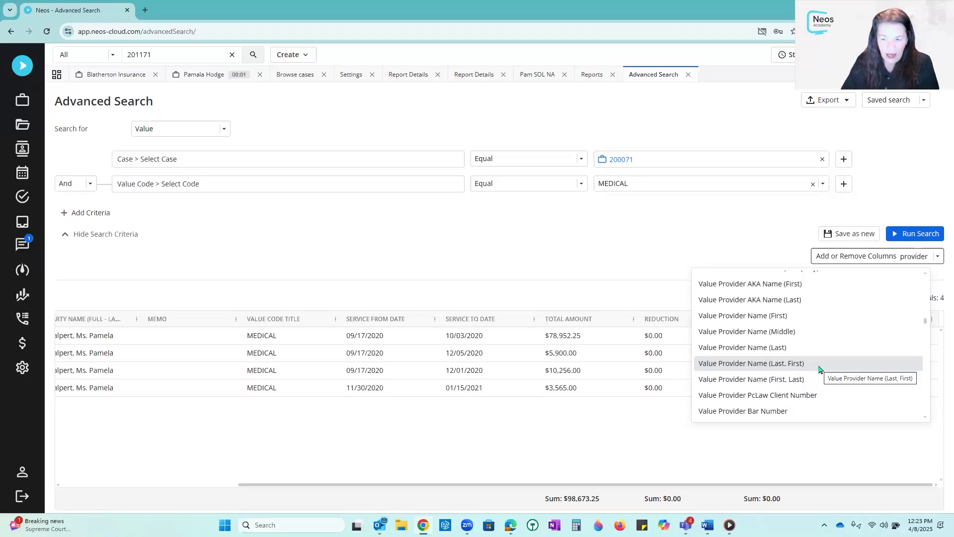
pyautogui.click(795, 383)
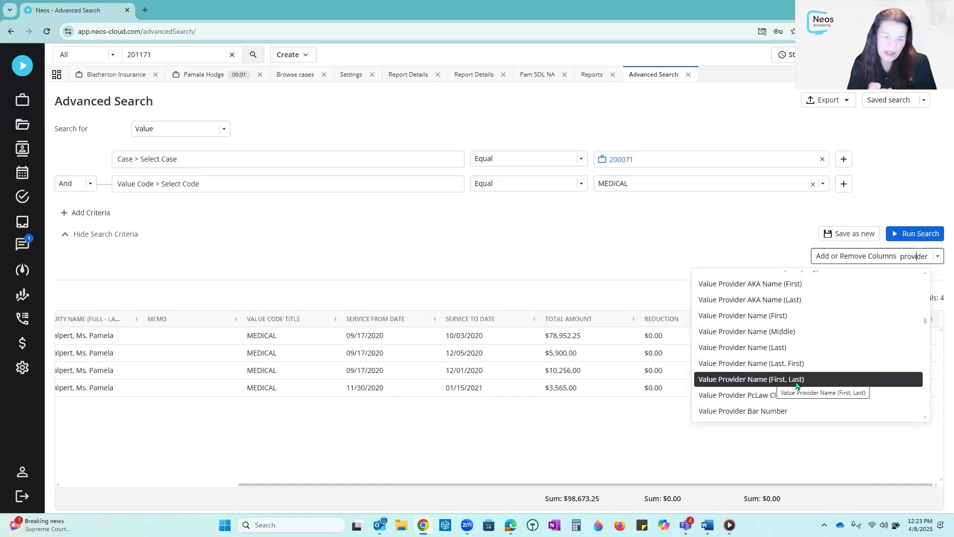
pyautogui.click(620, 269)
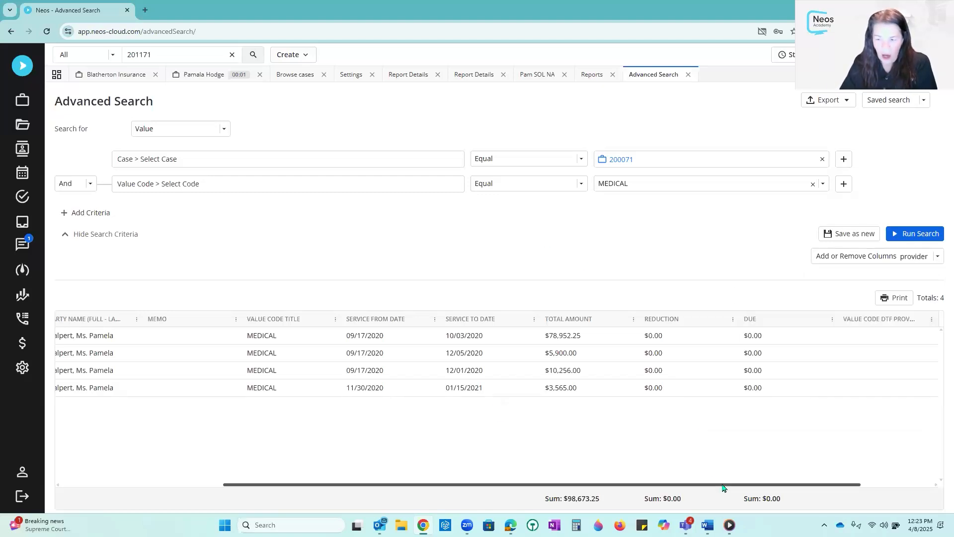
# Move the Value Provider Name (First, Last) column directly after Case Name in the results grid.
pyautogui.moveTo(724, 487); pyautogui.dragTo(877, 468)
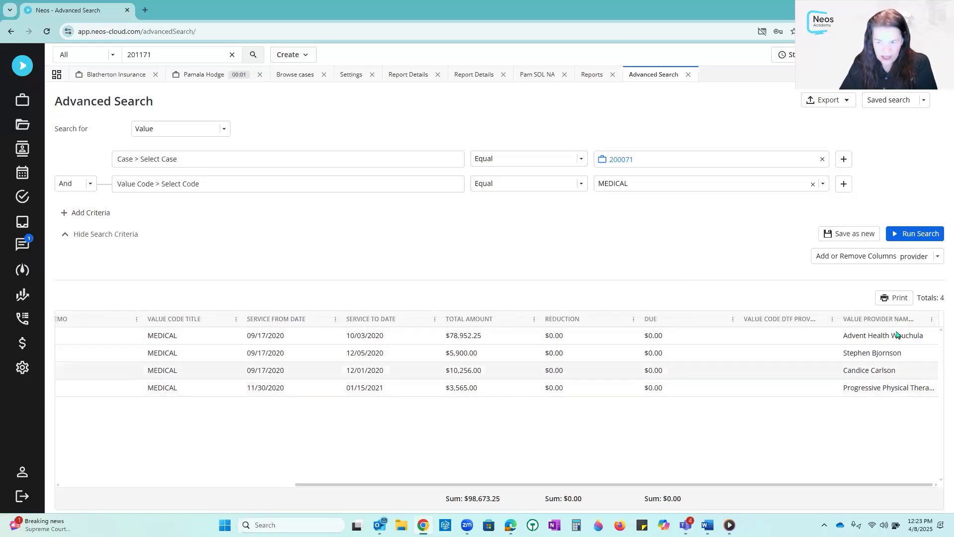
pyautogui.moveTo(891, 322)
pyautogui.mouseDown()
pyautogui.moveTo(219, 323)
pyautogui.moveTo(129, 326)
pyautogui.moveTo(110, 338)
pyautogui.mouseUp()
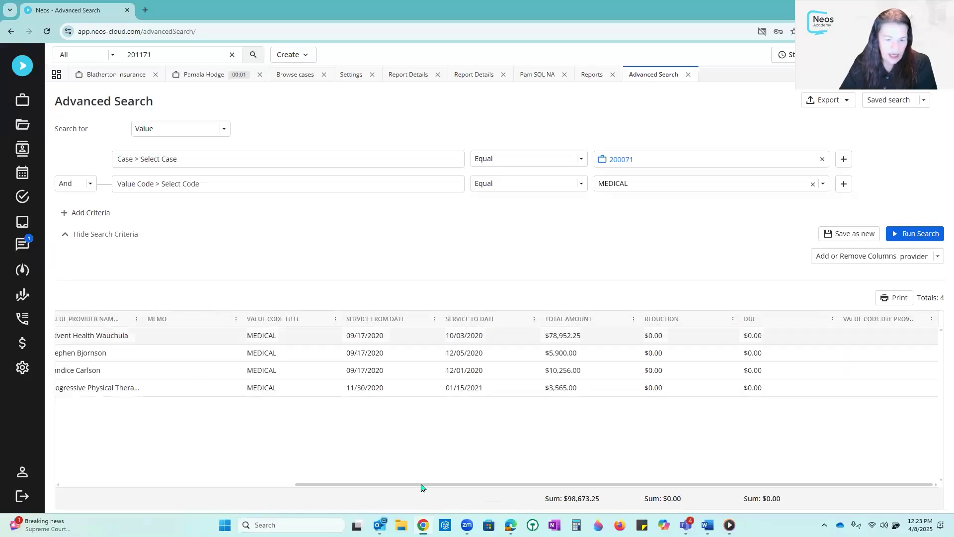
pyautogui.moveTo(433, 485); pyautogui.dragTo(132, 458)
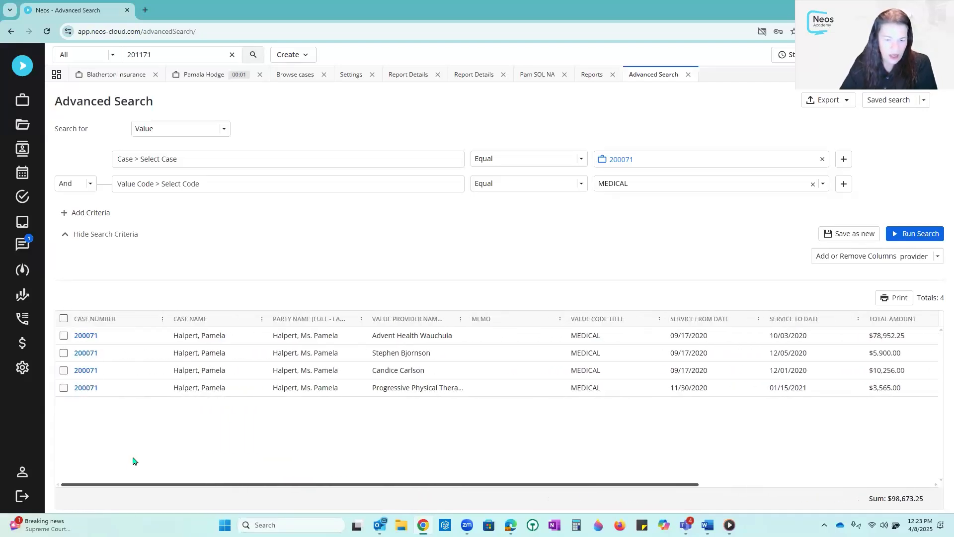
pyautogui.moveTo(406, 323); pyautogui.dragTo(308, 317)
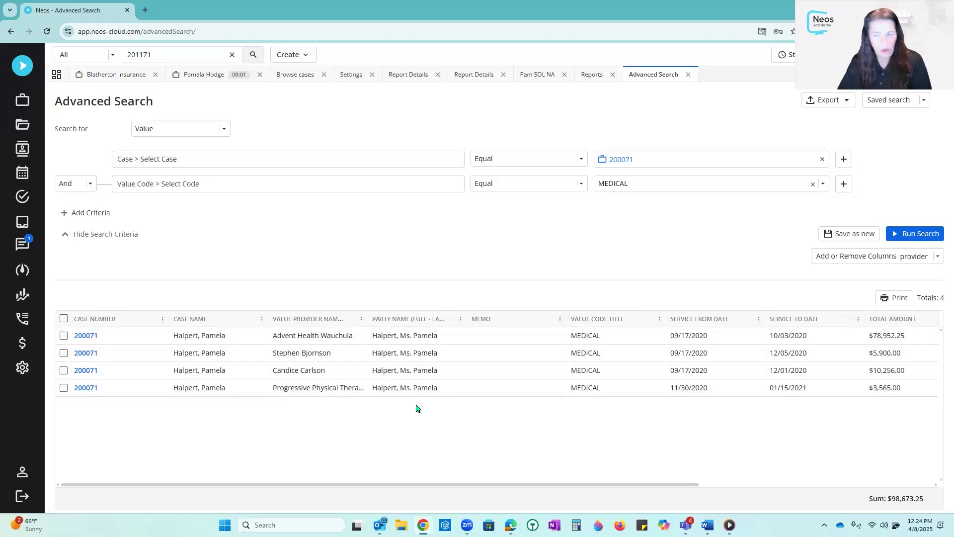
# Find the party name columns and remove Party Name (Full - Last, First) from the results.
pyautogui.doubleClick(905, 255)
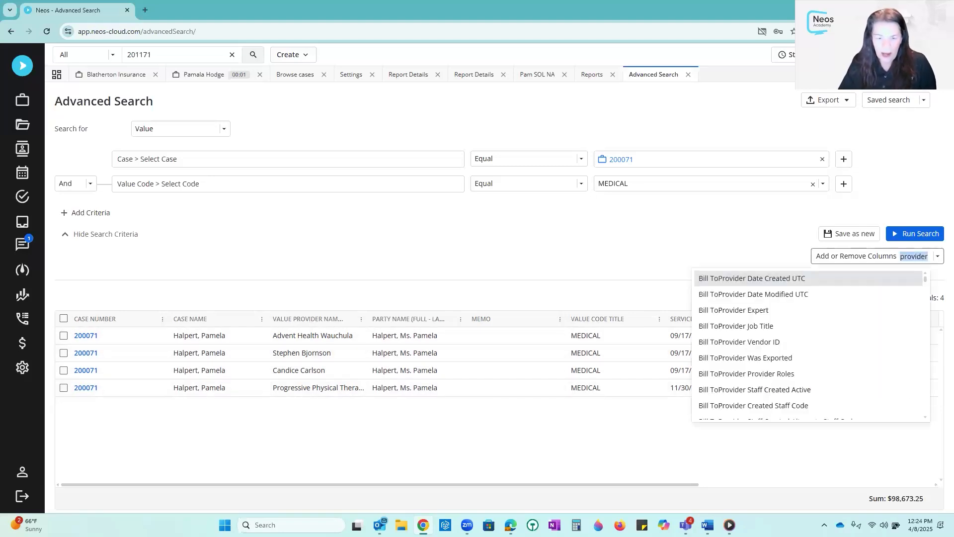
pyautogui.write('par')
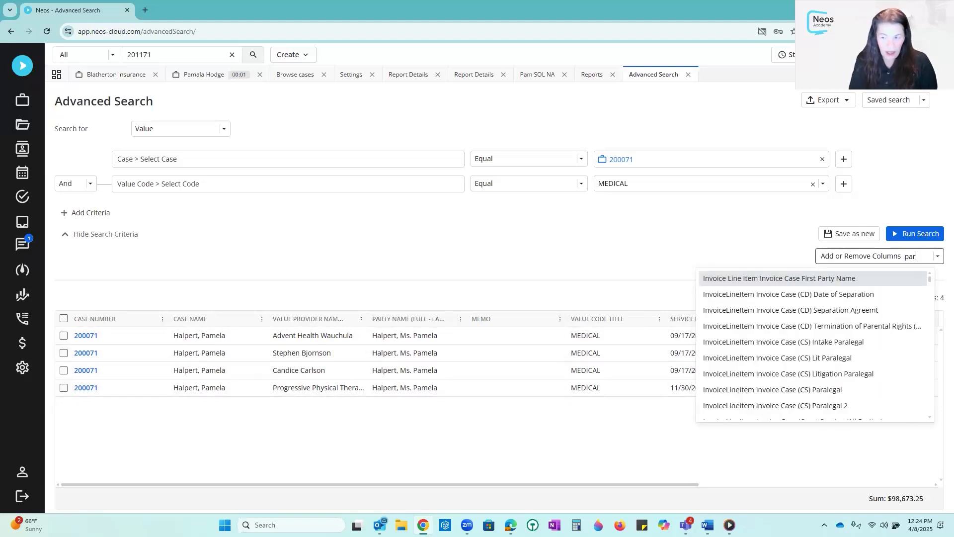
pyautogui.write('ty na,m')
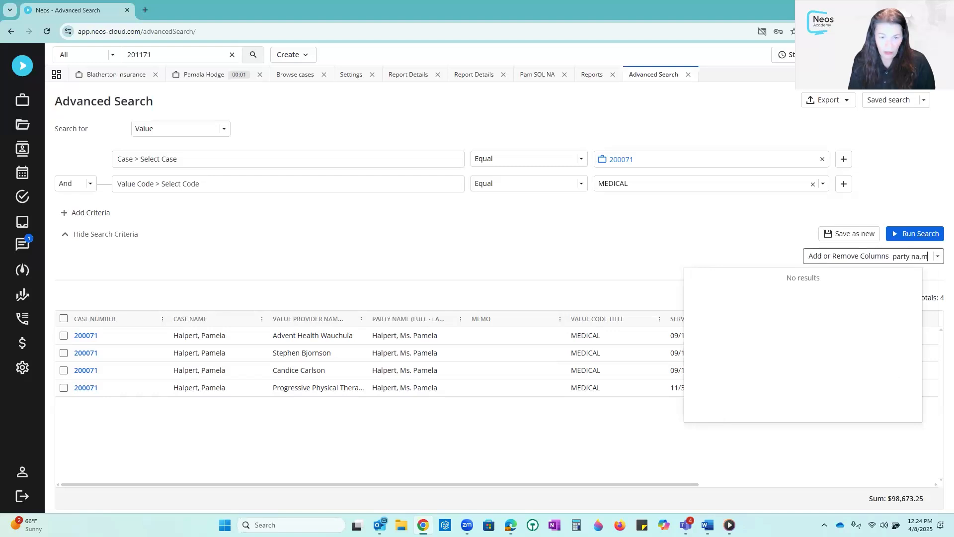
pyautogui.press('BackSpace')
pyautogui.press('BackSpace')
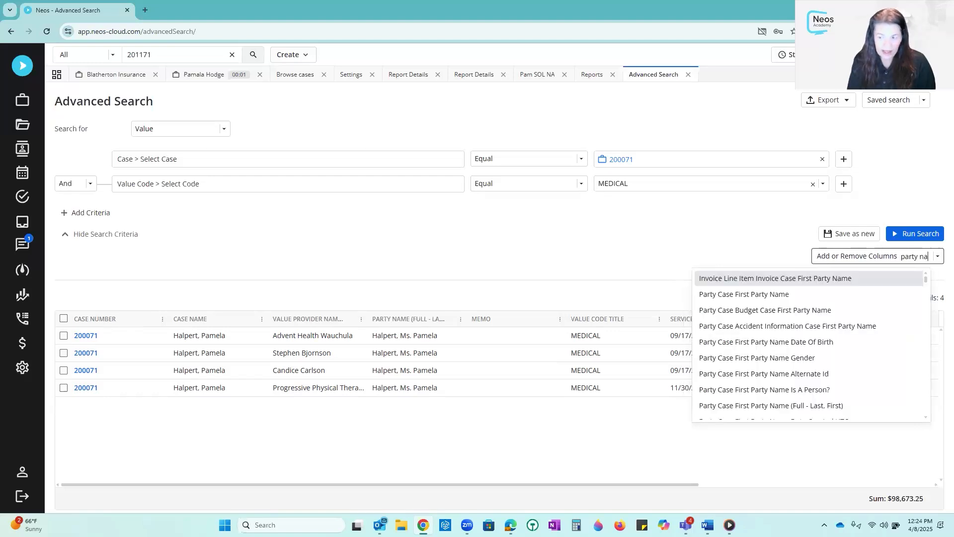
pyautogui.write('me (')
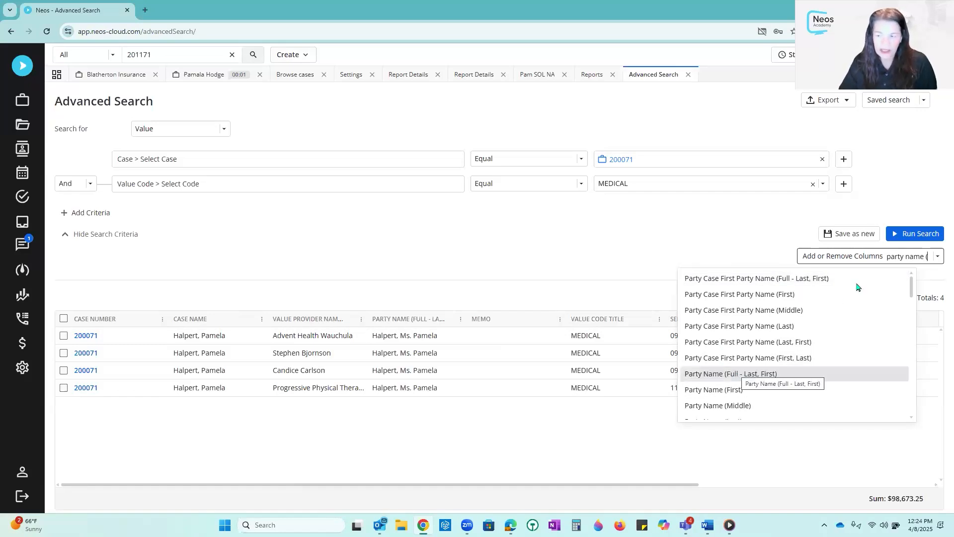
# Search the available columns for memo and remove the Memo column from the results.
pyautogui.moveTo(890, 256); pyautogui.dragTo(939, 261)
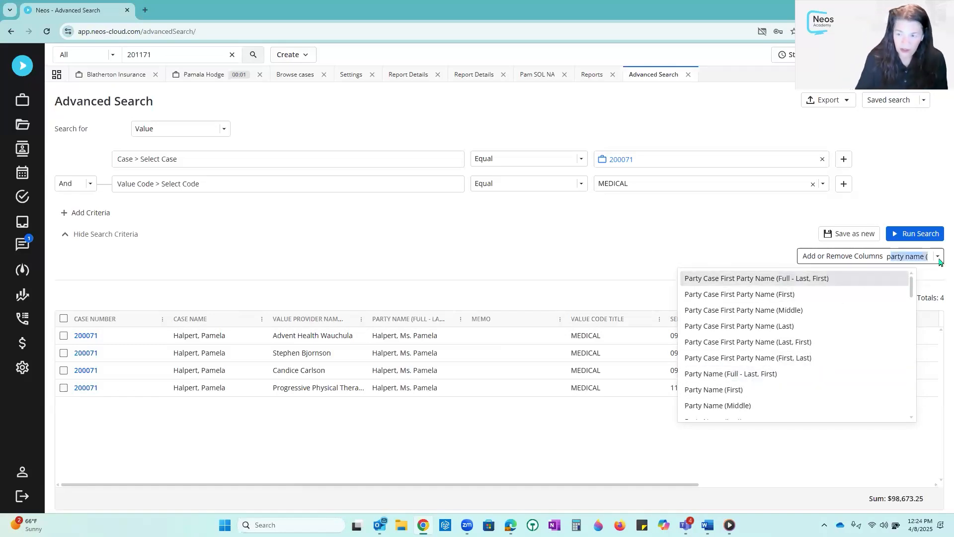
pyautogui.press('BackSpace')
pyautogui.press('BackSpace')
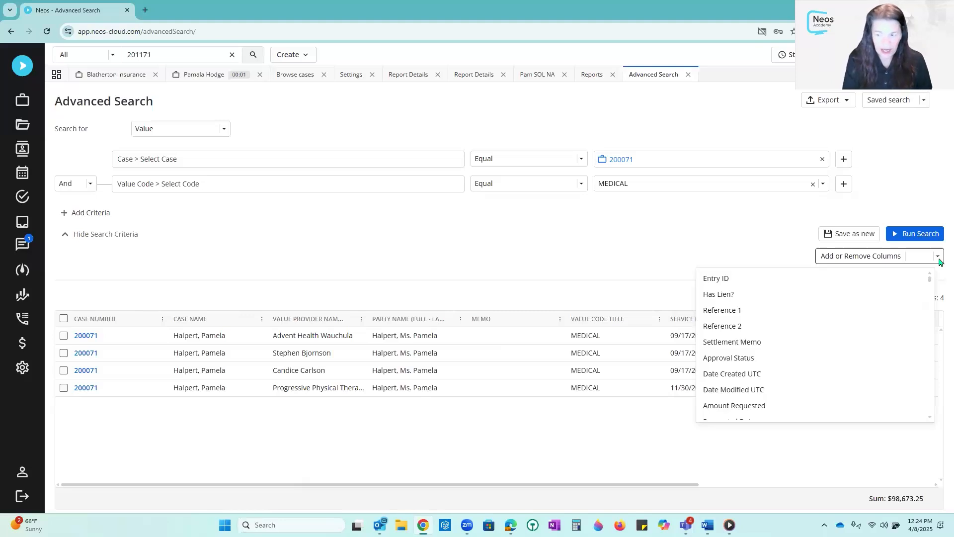
pyautogui.write('memo')
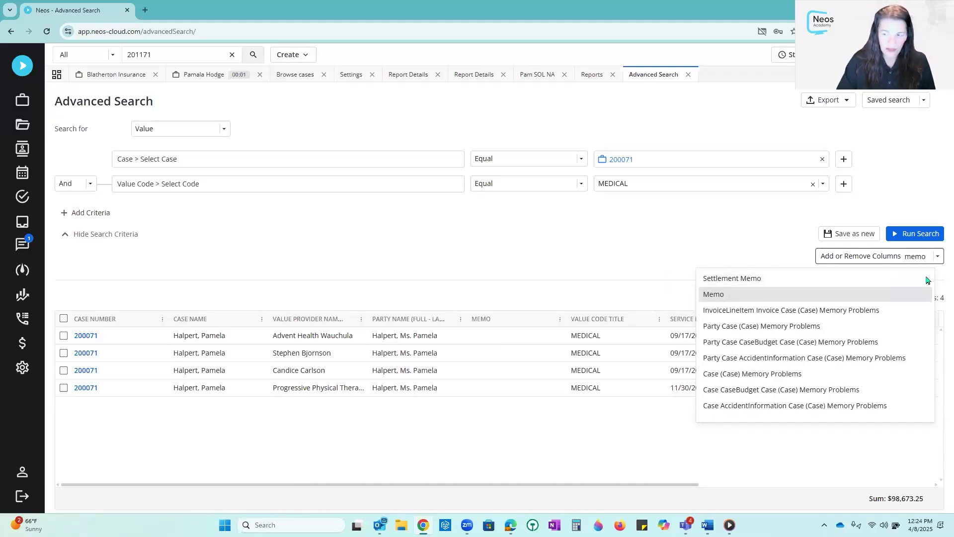
pyautogui.click(587, 250)
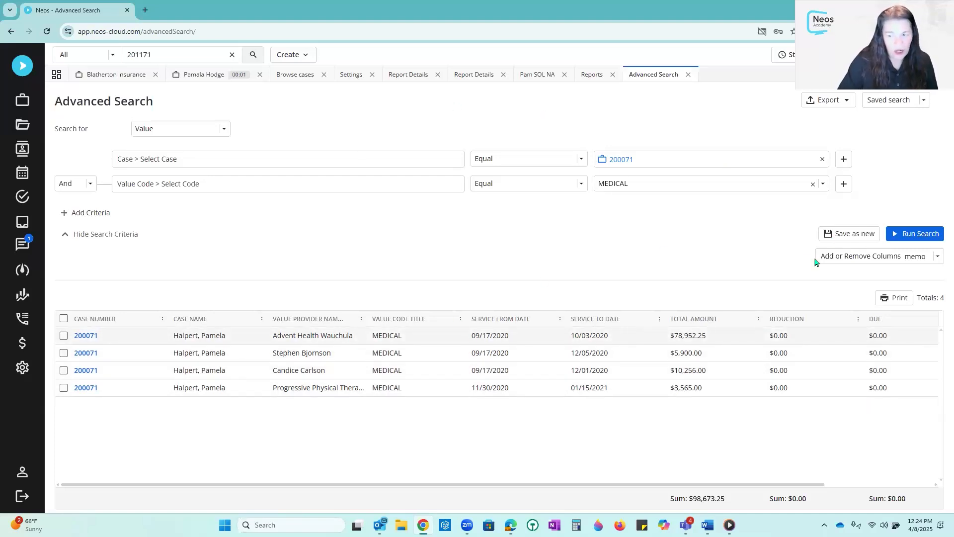
# Save the search, named with the client's first name plus "Medical Summary", as a shared report in the User Defined category.
pyautogui.click(859, 236)
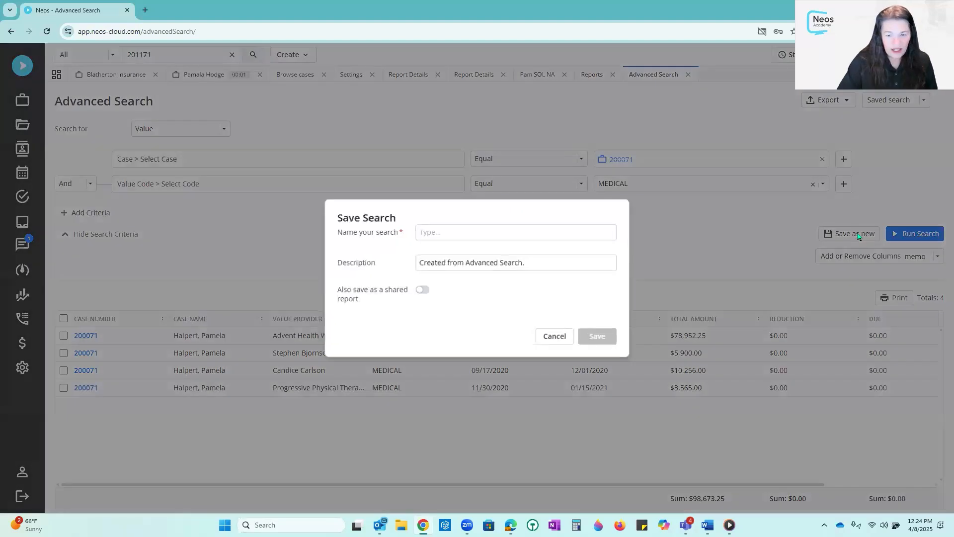
pyautogui.write('P')
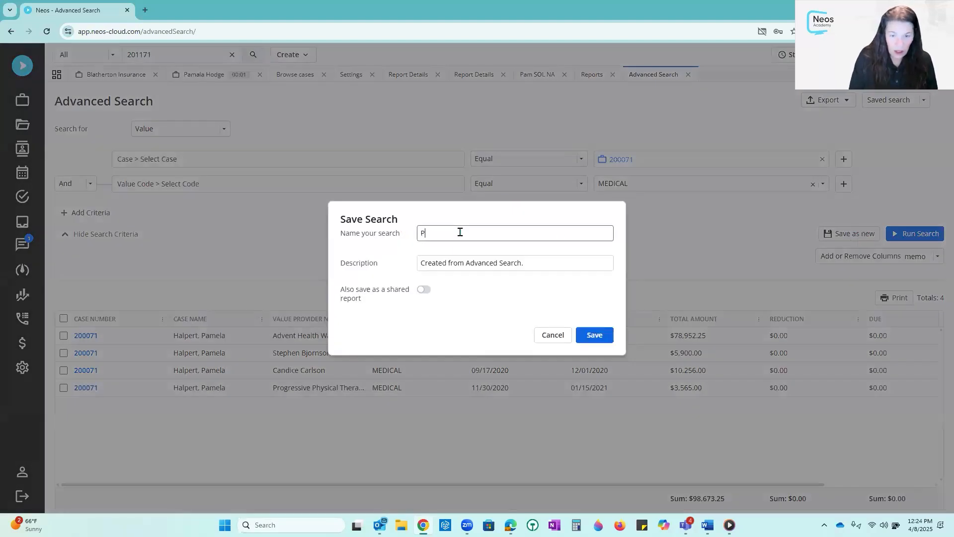
pyautogui.write('am Medical Summary')
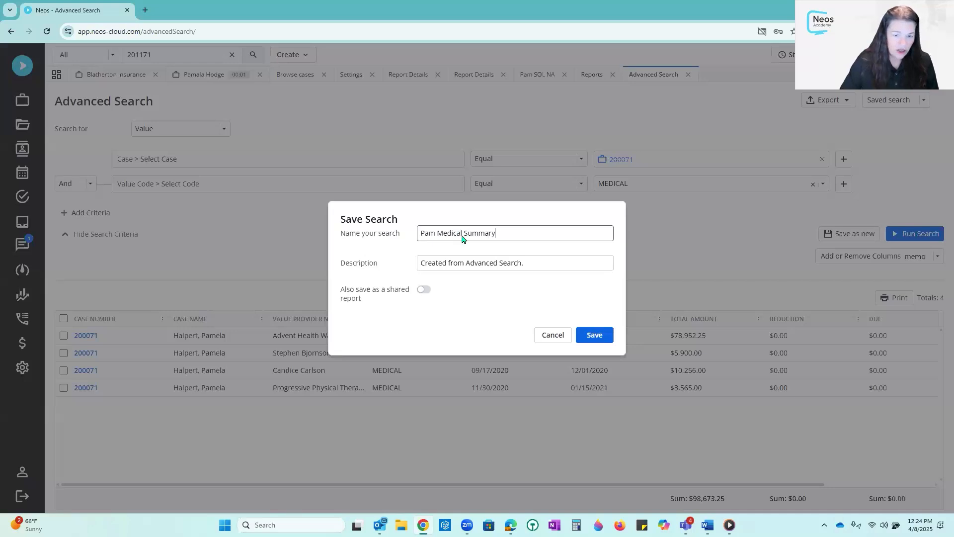
pyautogui.click(458, 293)
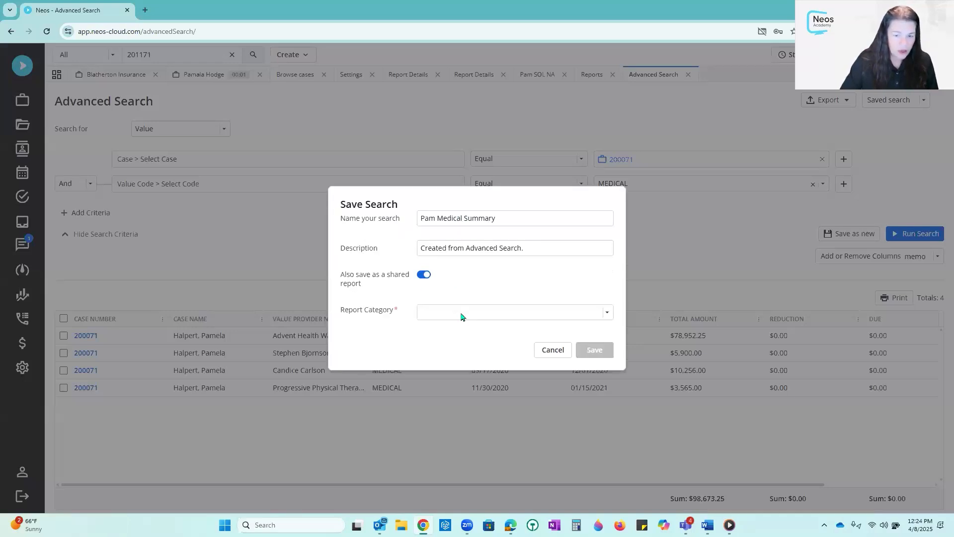
pyautogui.click(461, 313)
pyautogui.write('user')
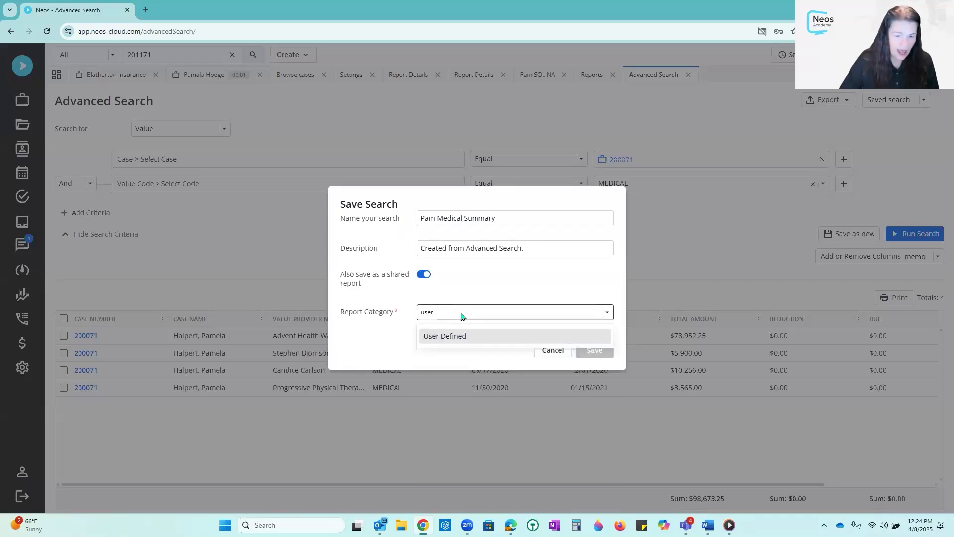
pyautogui.click(466, 341)
pyautogui.click(599, 351)
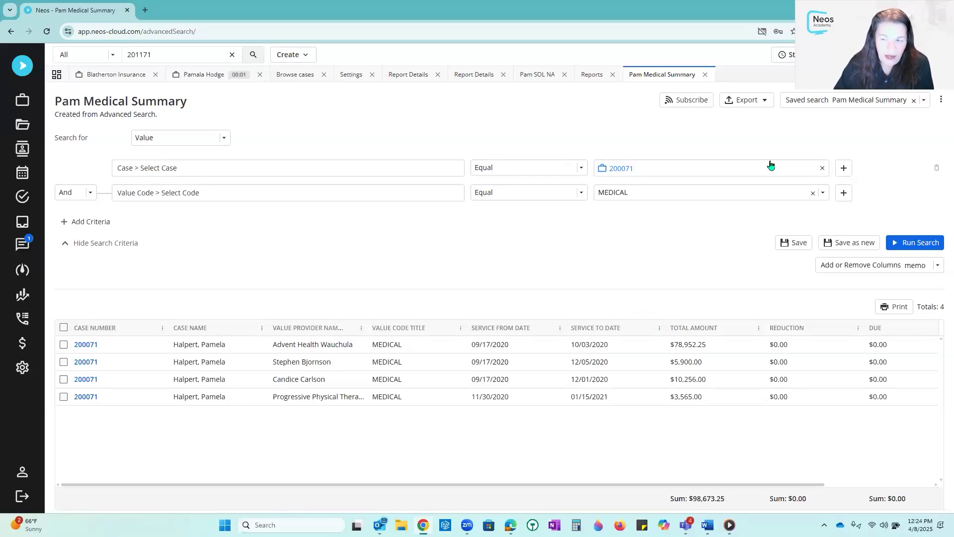
# Clear the case number from the Select Case criterion, rerun the search and save the change to the existing saved search.
pyautogui.click(823, 169)
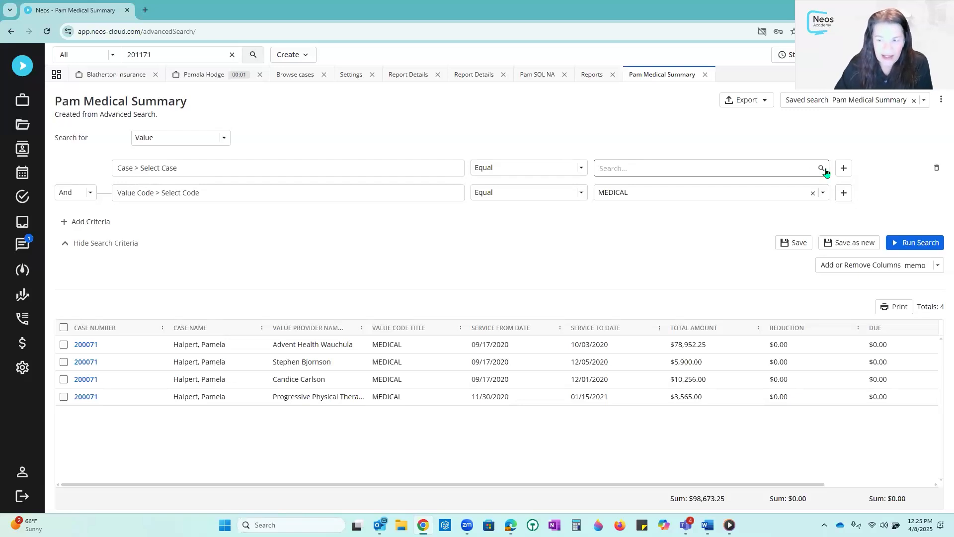
pyautogui.click(934, 243)
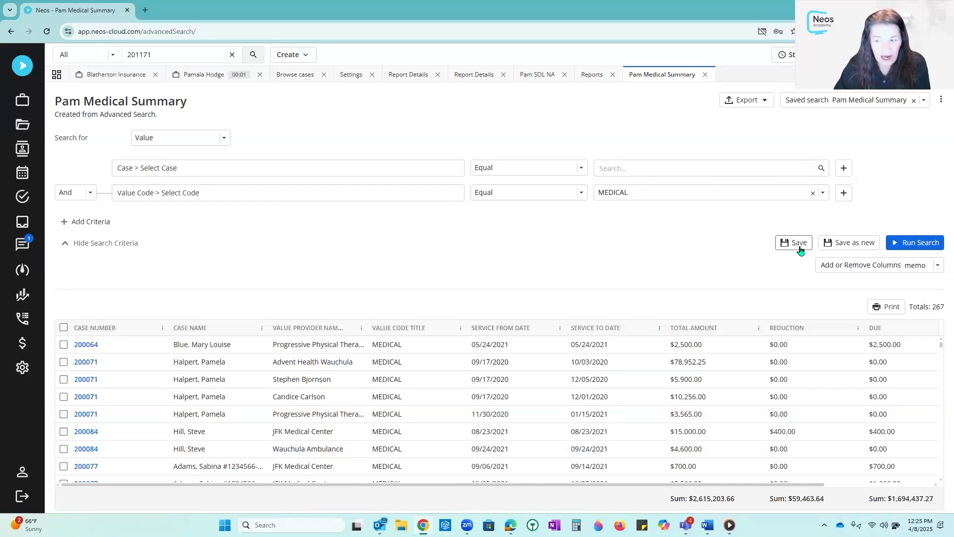
pyautogui.click(798, 243)
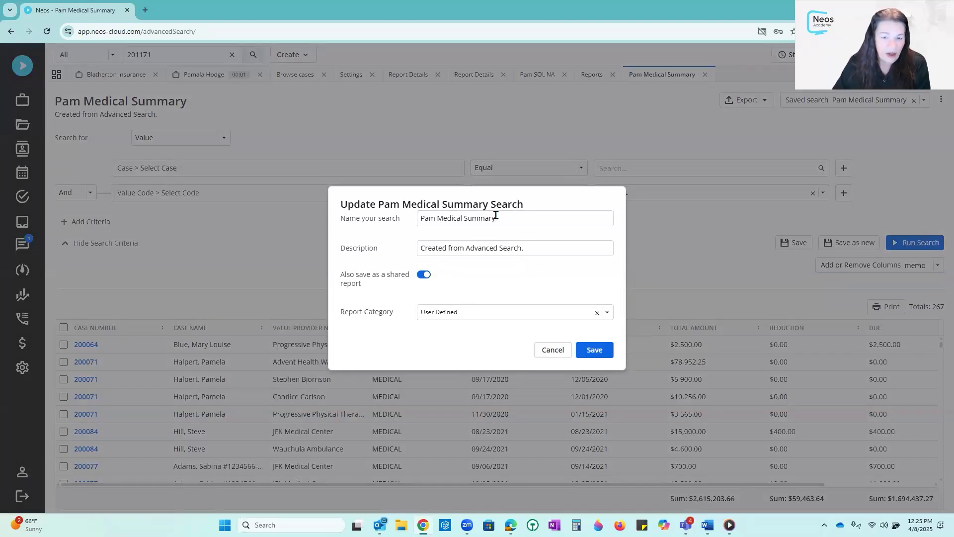
pyautogui.click(595, 350)
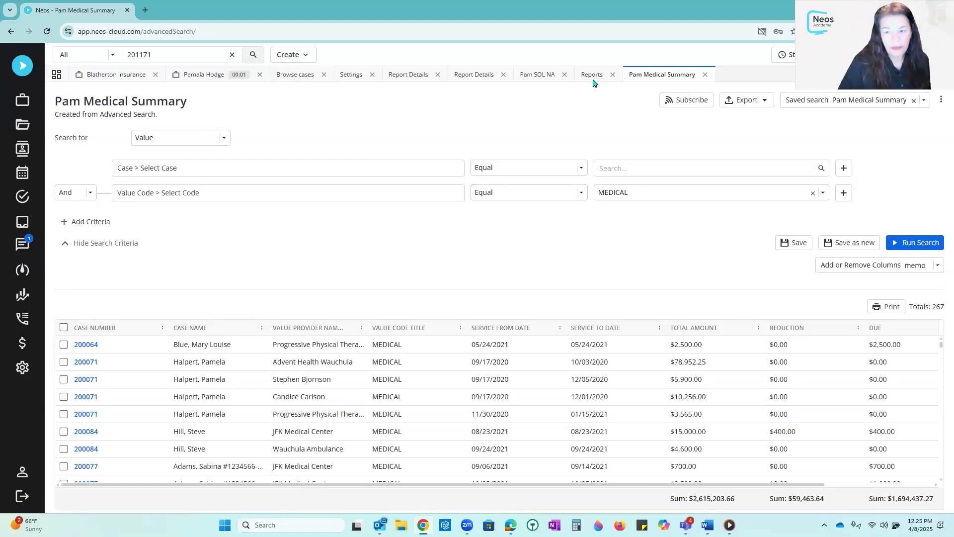
# Close the open saved searches, the Reports list, both Report Details views and Settings.
pyautogui.click(706, 75)
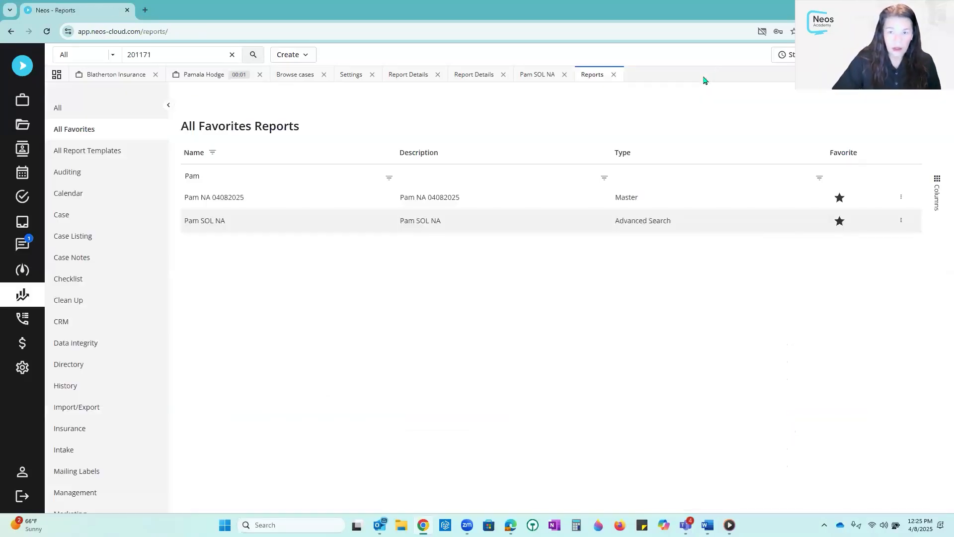
pyautogui.click(614, 75)
pyautogui.click(564, 75)
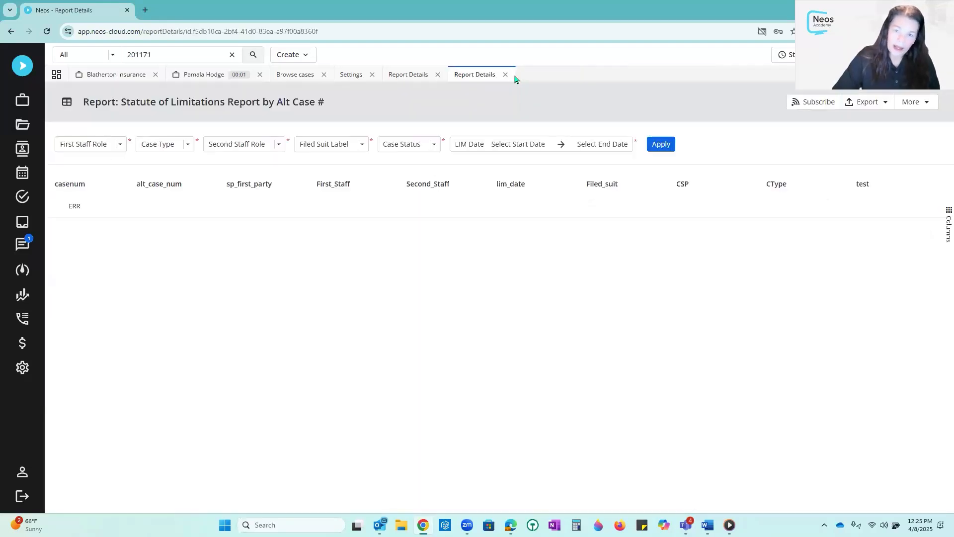
pyautogui.click(506, 75)
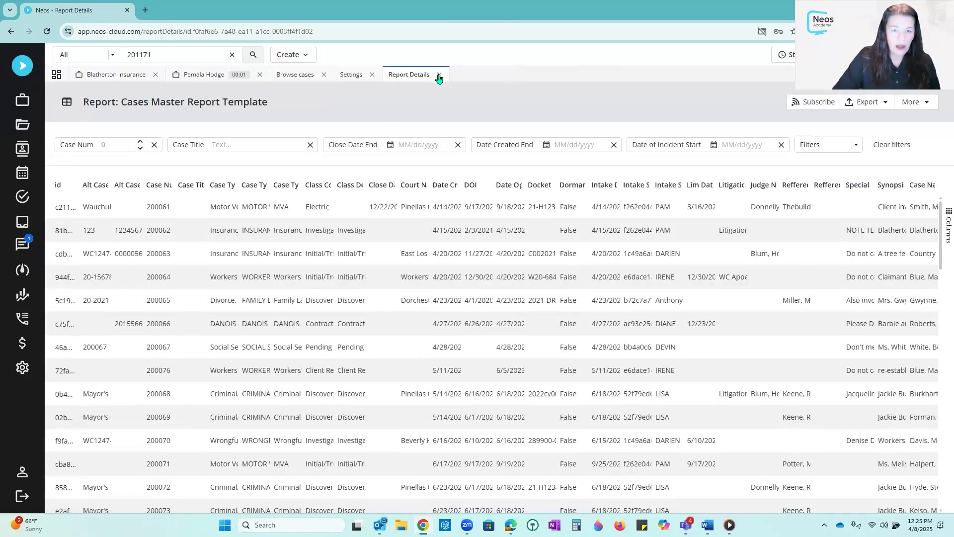
pyautogui.click(440, 75)
pyautogui.click(372, 75)
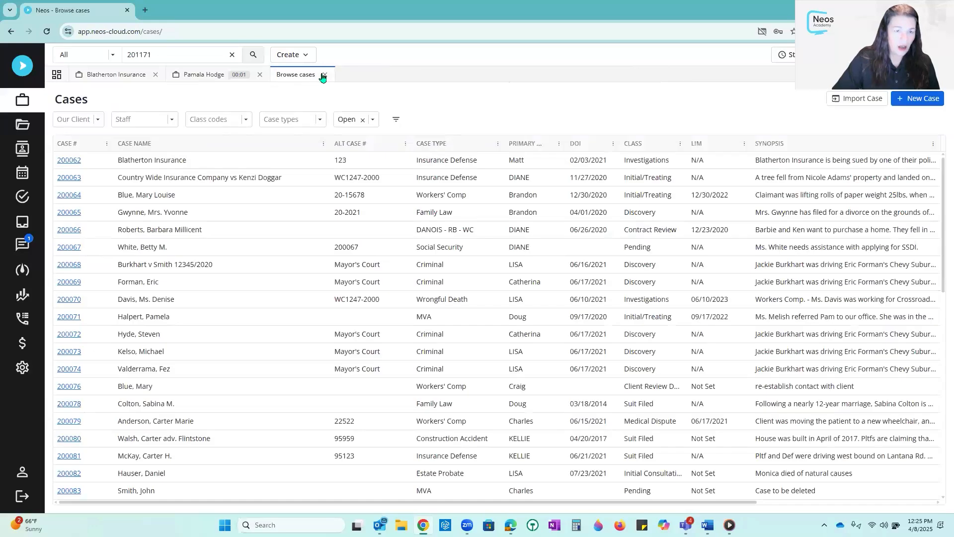
# Close the Browse cases list and both open cases so that only the dashboard remains.
pyautogui.click(324, 75)
pyautogui.click(260, 74)
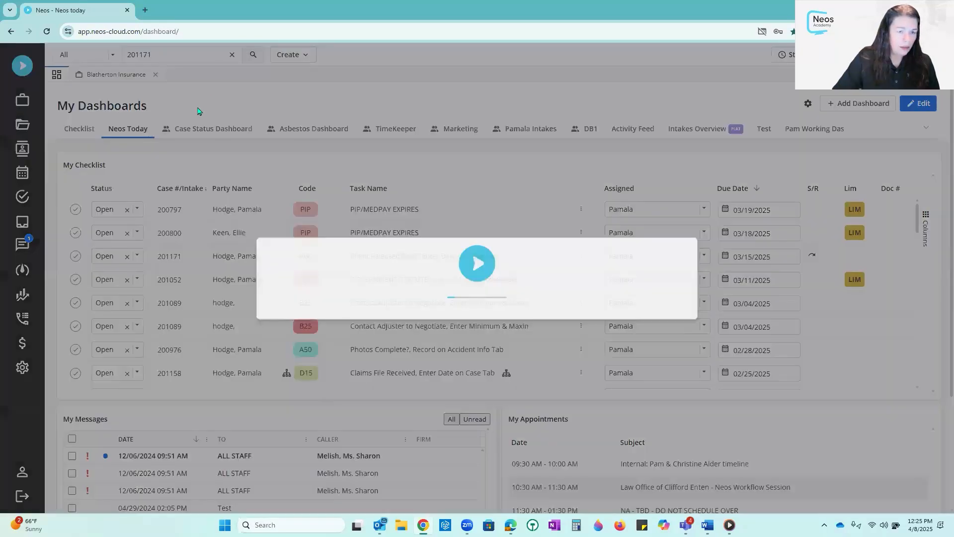
pyautogui.click(643, 379)
pyautogui.click(547, 304)
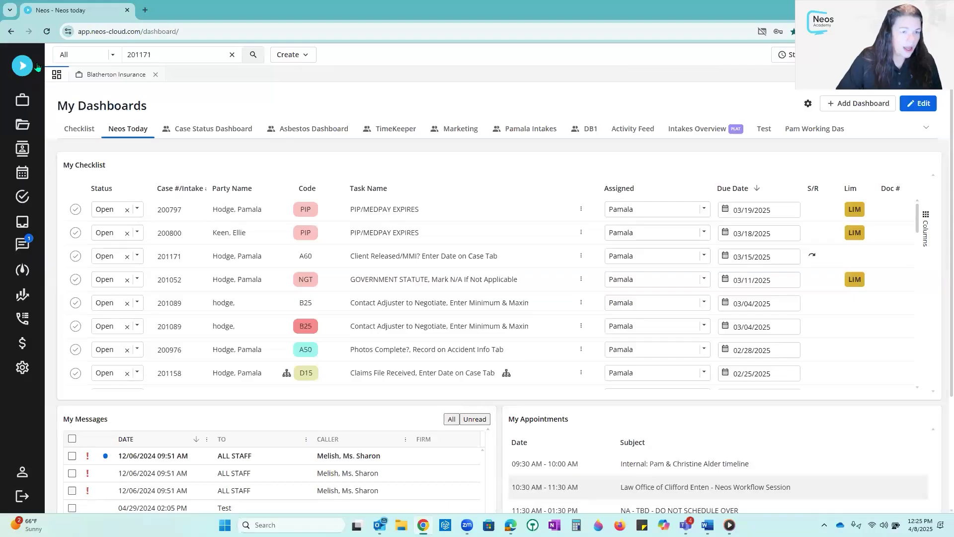
pyautogui.click(156, 75)
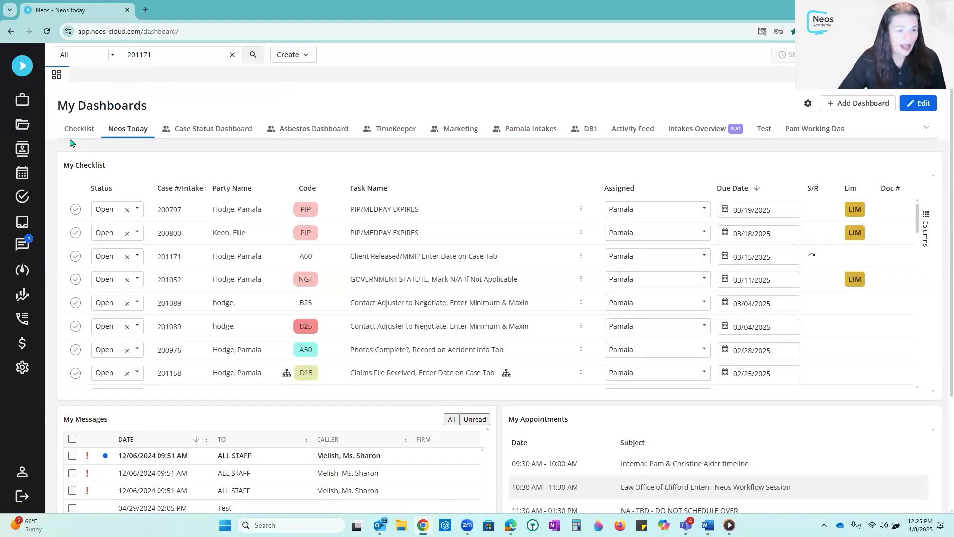
# Open the Reports list and look through the favorite reports, all reports and the available report categories.
pyautogui.click(23, 297)
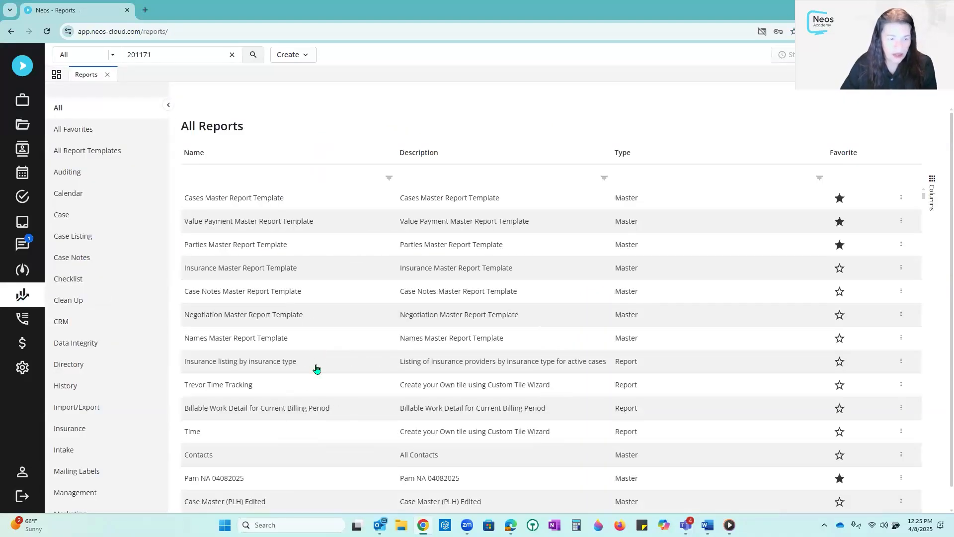
pyautogui.click(76, 129)
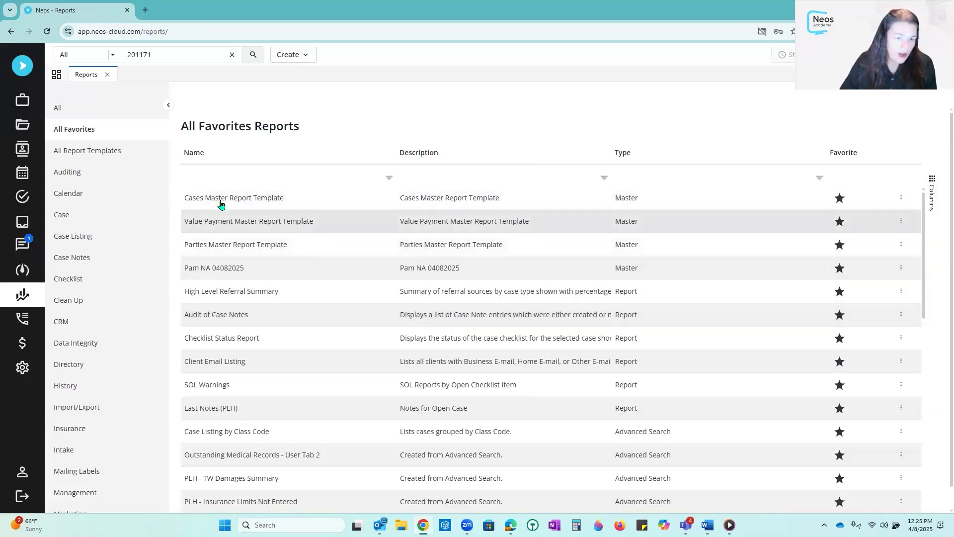
pyautogui.click(840, 198)
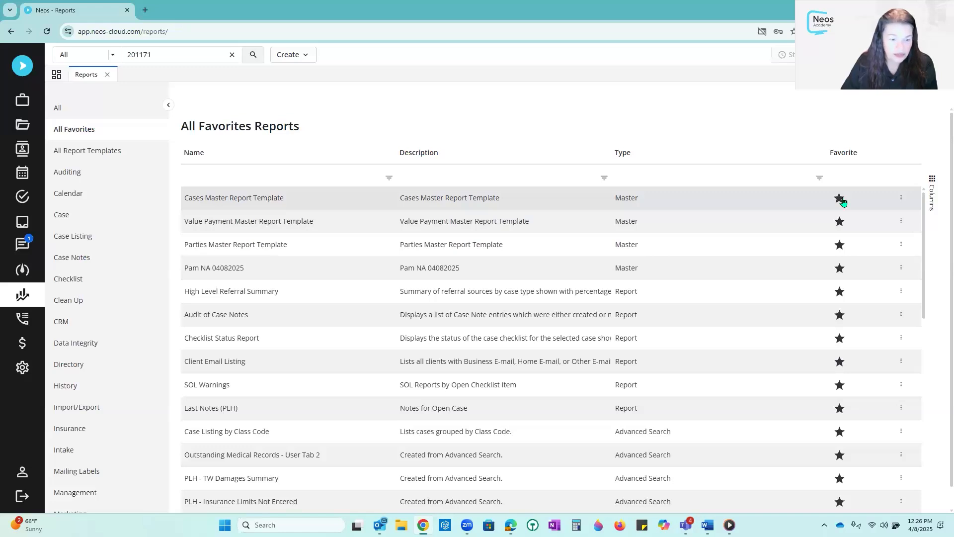
pyautogui.click(71, 111)
pyautogui.scroll(-10, 82, 303)
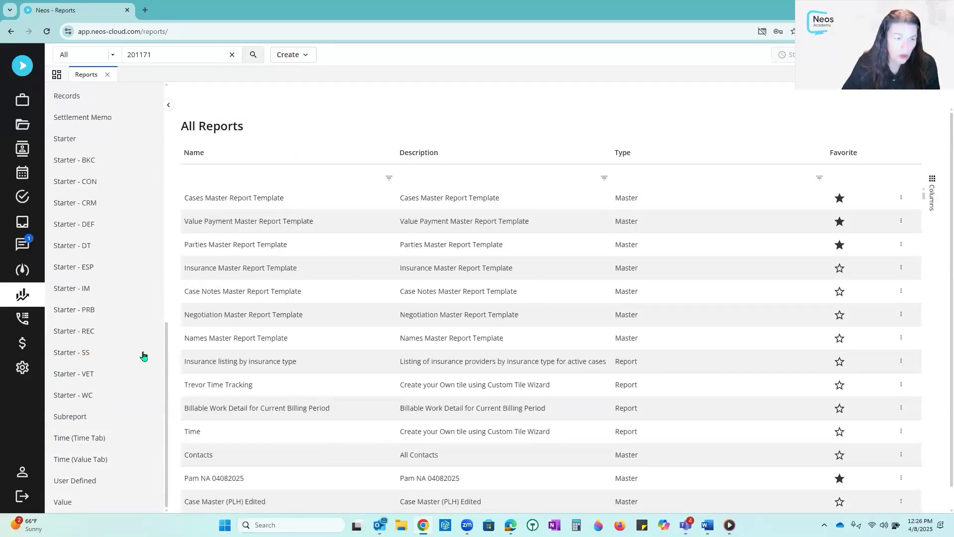
pyautogui.scroll(10, 143, 356)
# Open Case Listing by Class Code from the favorite reports and examine its search criteria and its results grouped by class code.
pyautogui.click(122, 135)
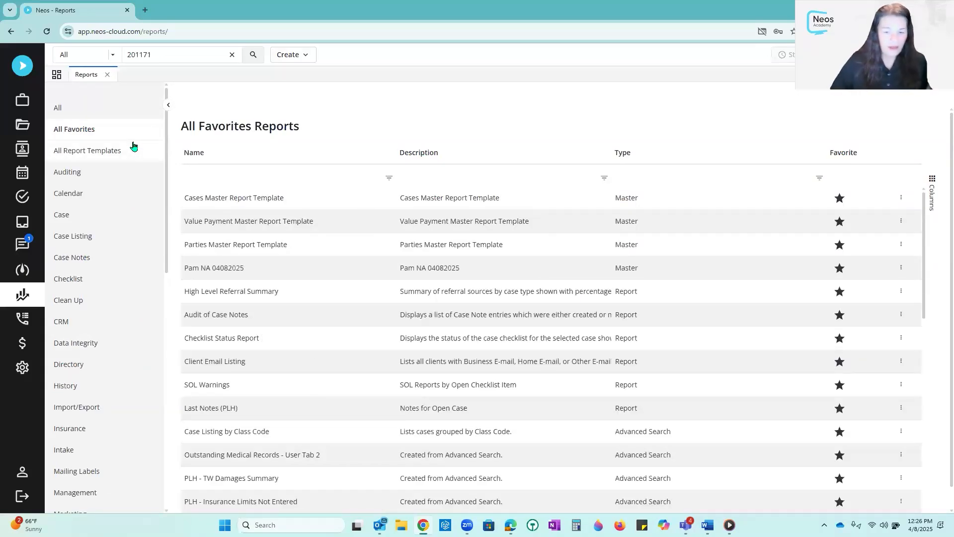
pyautogui.click(242, 437)
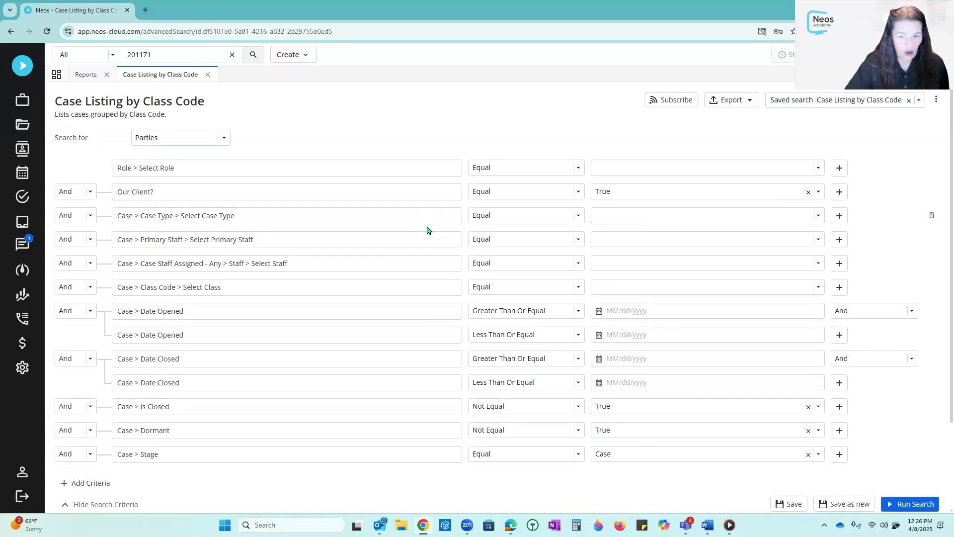
pyautogui.scroll(-2, 427, 230)
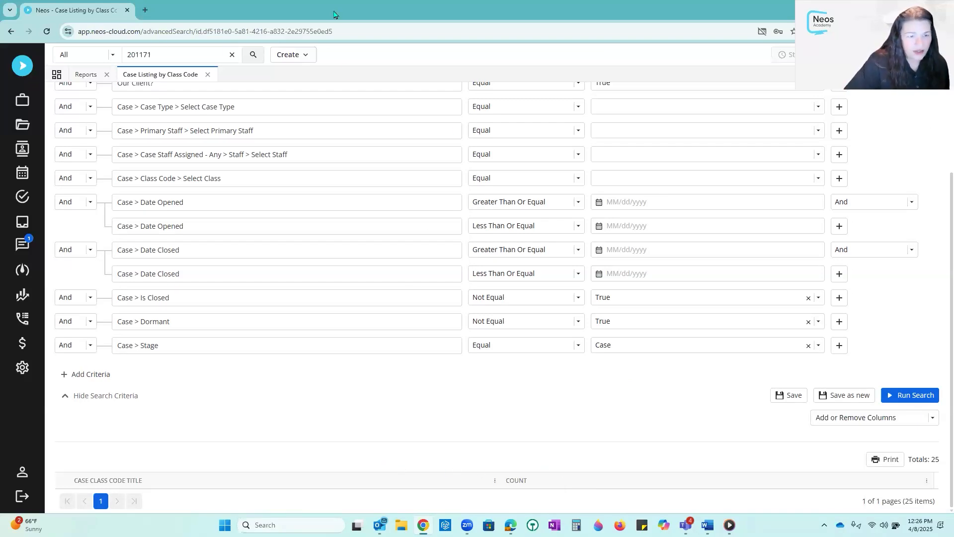
pyautogui.scroll(2, 380, 164)
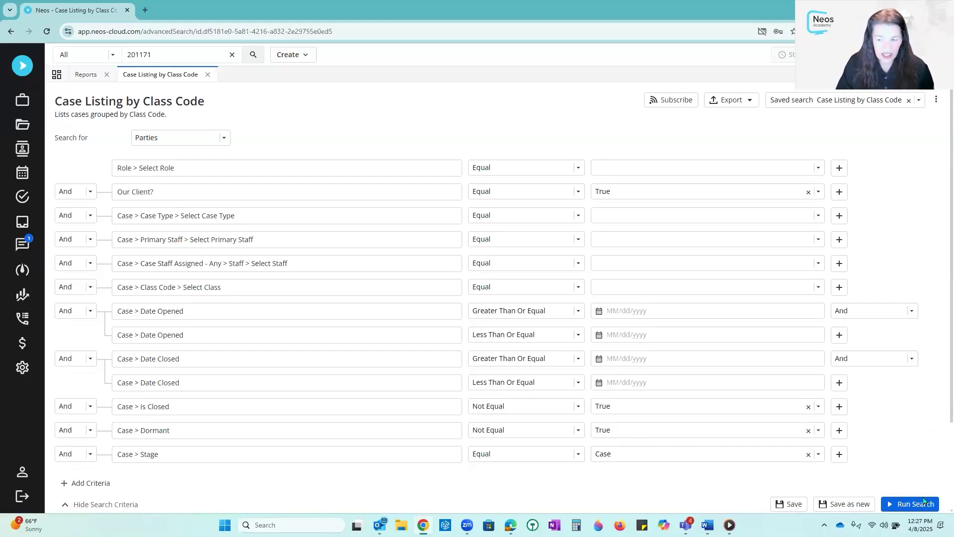
pyautogui.scroll(-3, 150, 348)
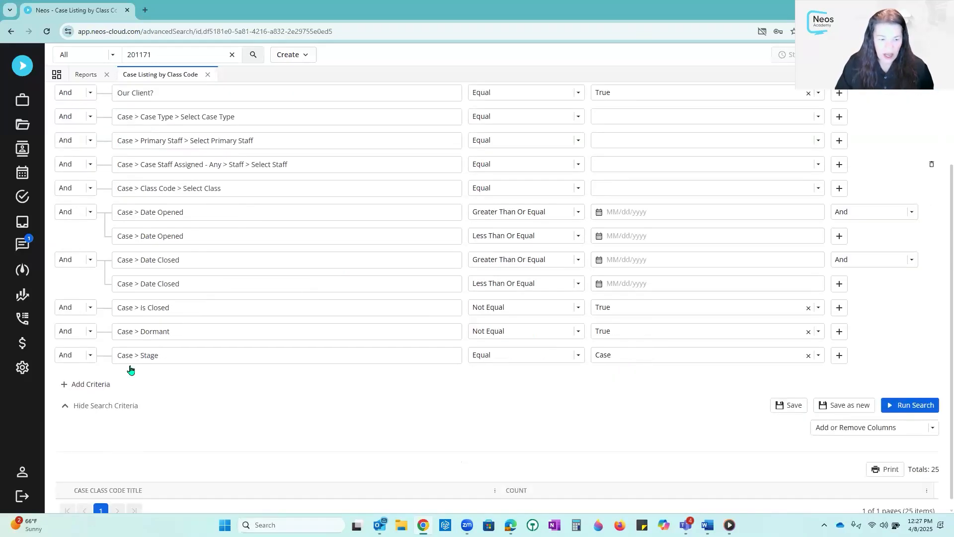
pyautogui.click(101, 401)
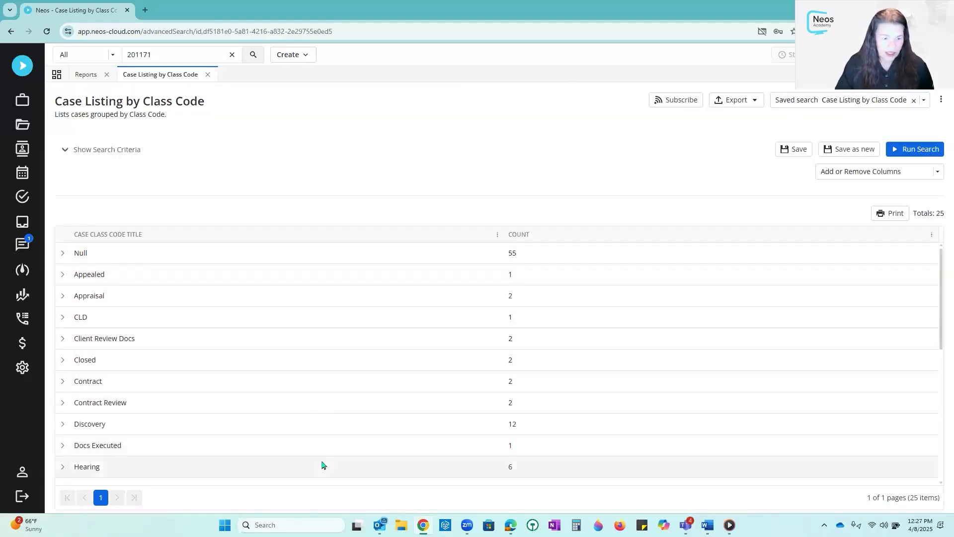
pyautogui.click(110, 151)
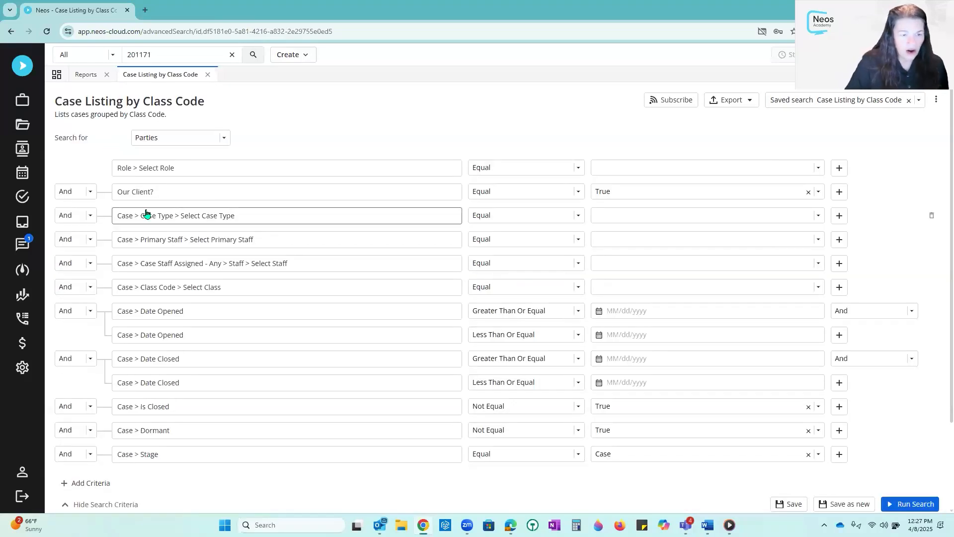
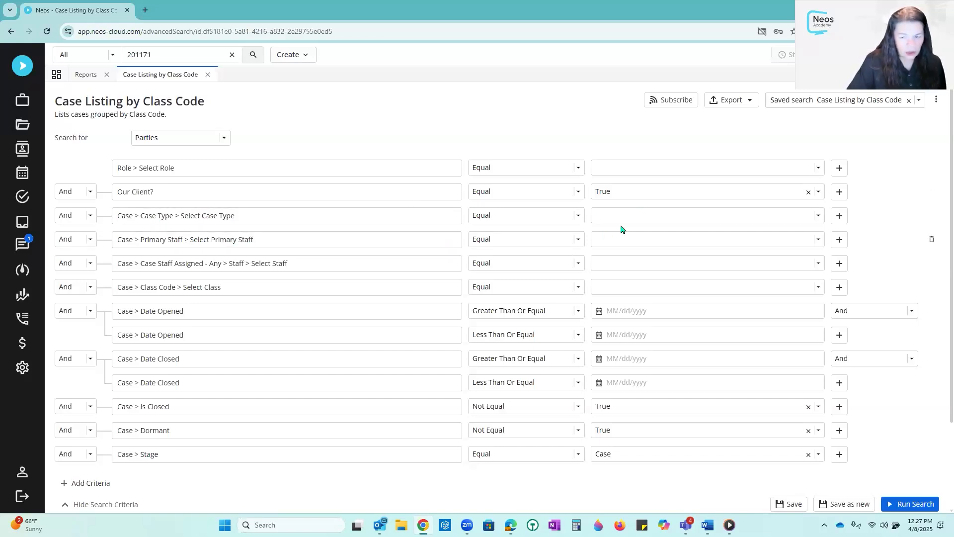
# Try the Or connector on the Primary Staff criterion and set it back to And.
pyautogui.click(91, 240)
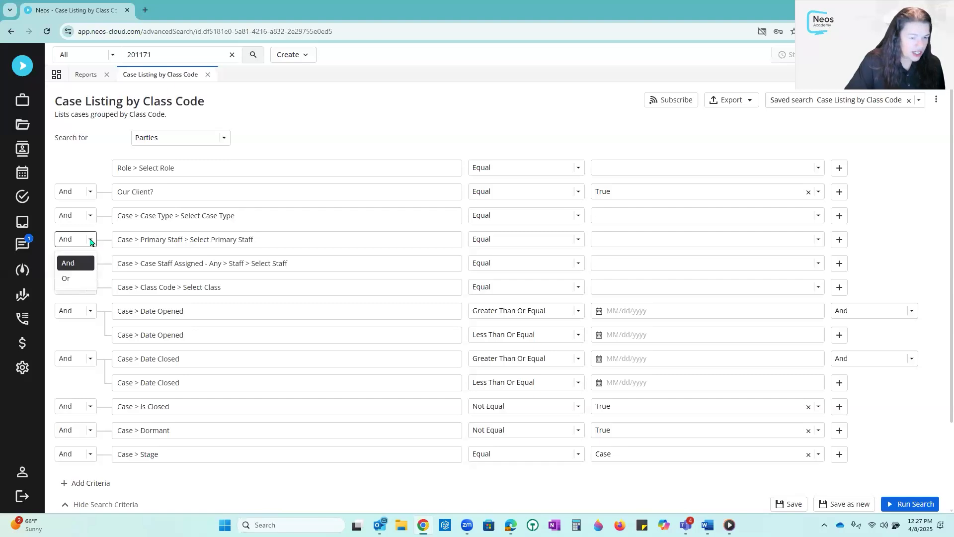
pyautogui.click(67, 279)
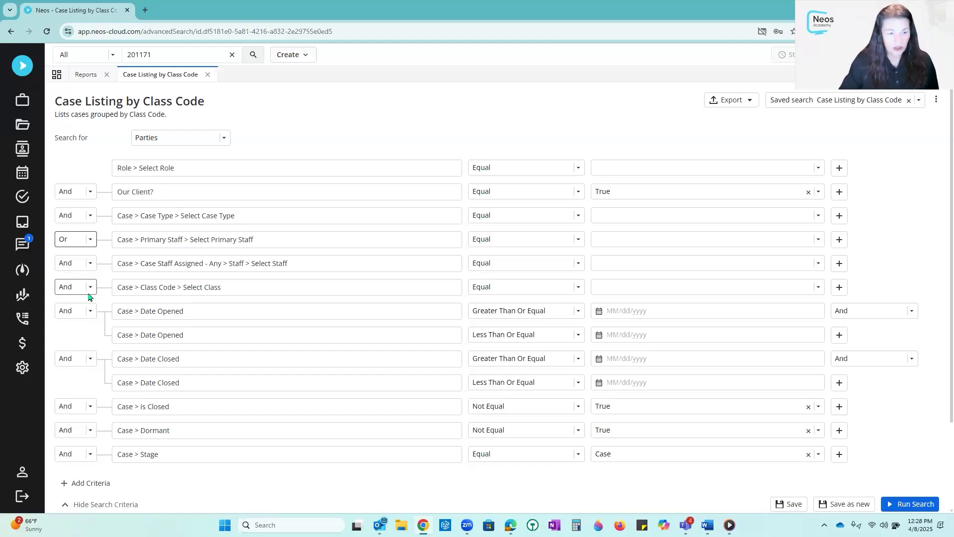
pyautogui.click(92, 243)
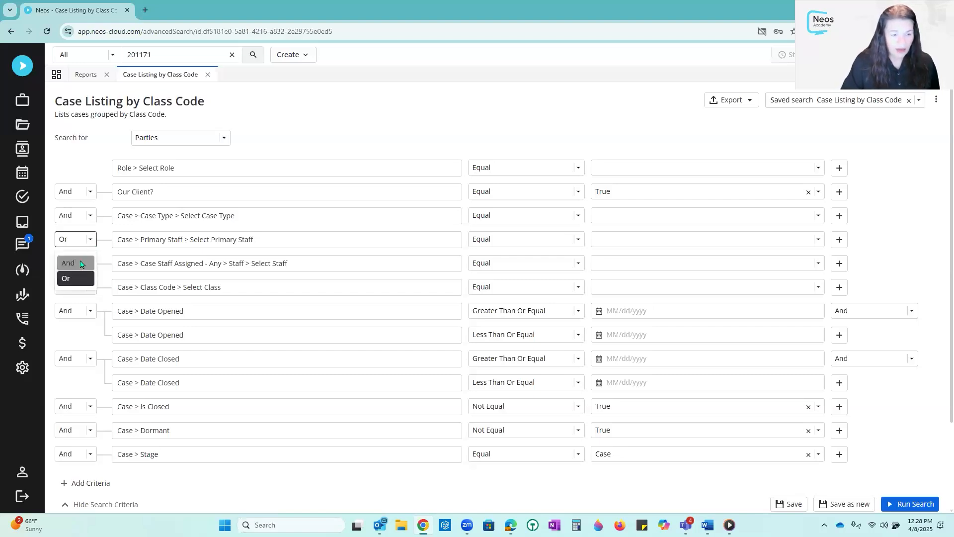
pyautogui.click(83, 263)
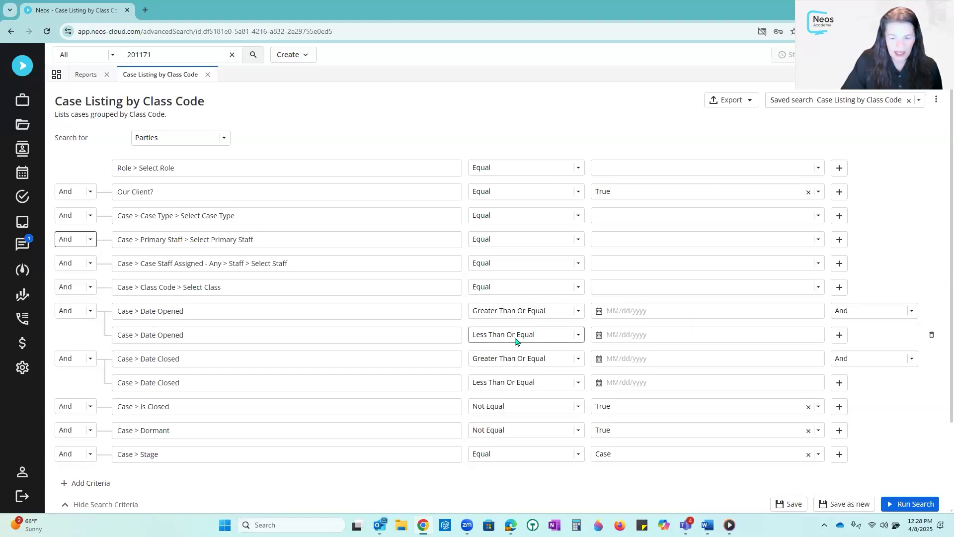
# Set the Date Opened criteria to a range from 03/03/2025 to 04/30/2025.
pyautogui.click(598, 311)
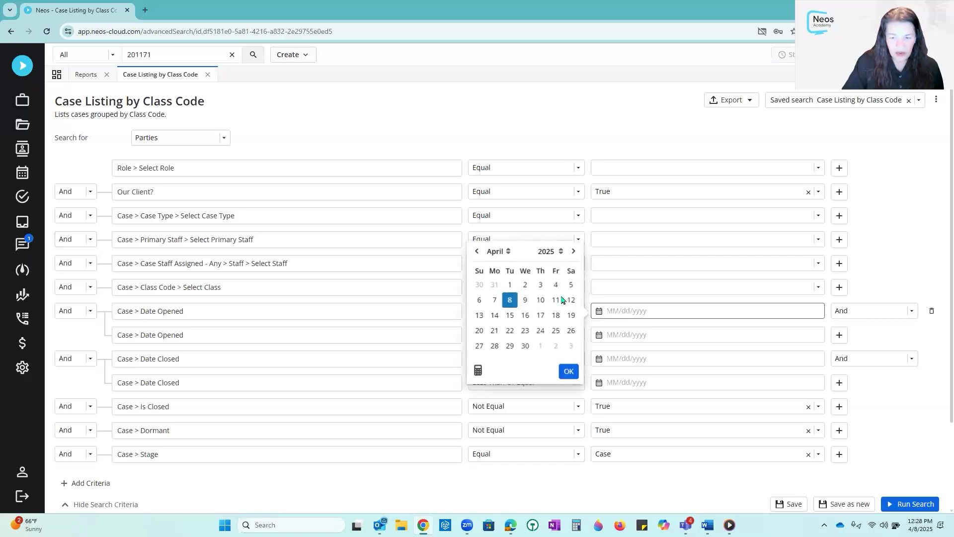
pyautogui.click(480, 253)
pyautogui.click(497, 292)
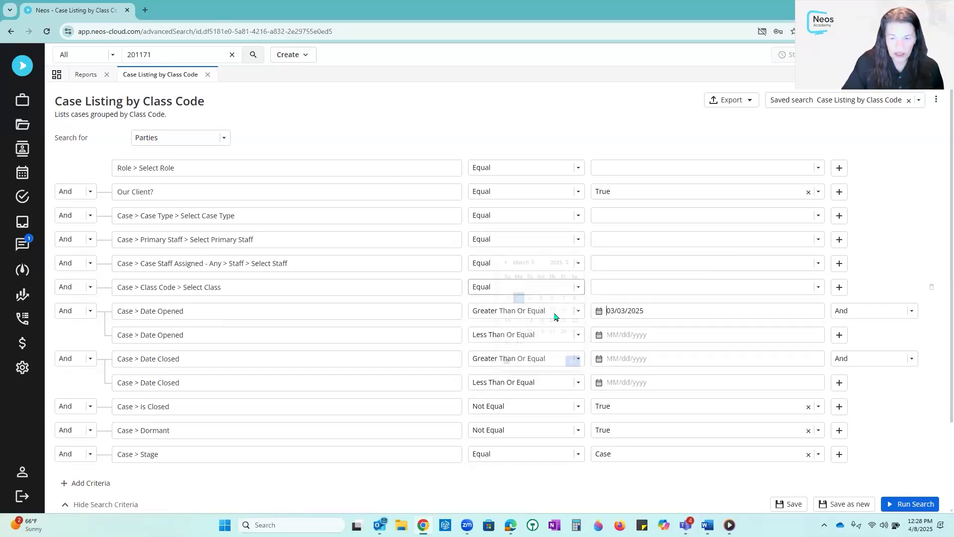
pyautogui.click(598, 336)
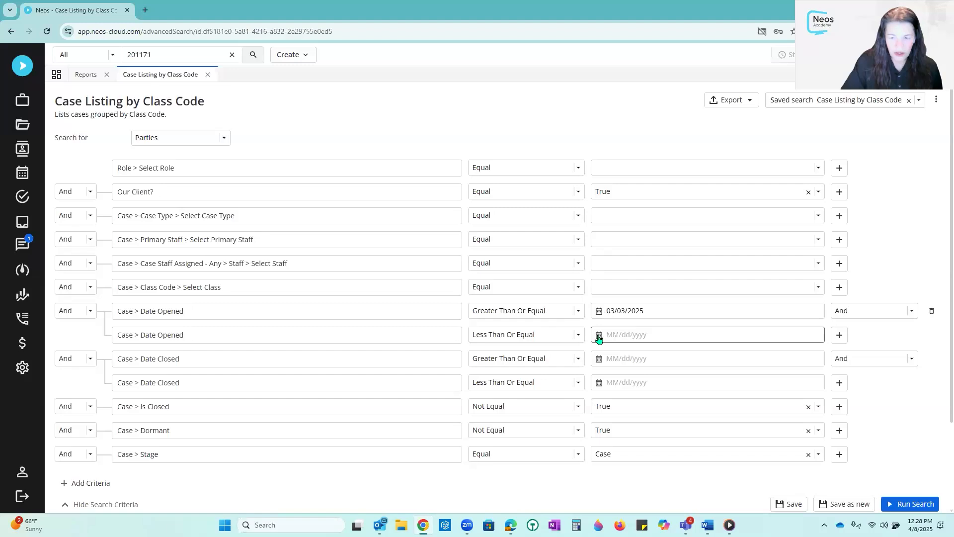
pyautogui.click(526, 370)
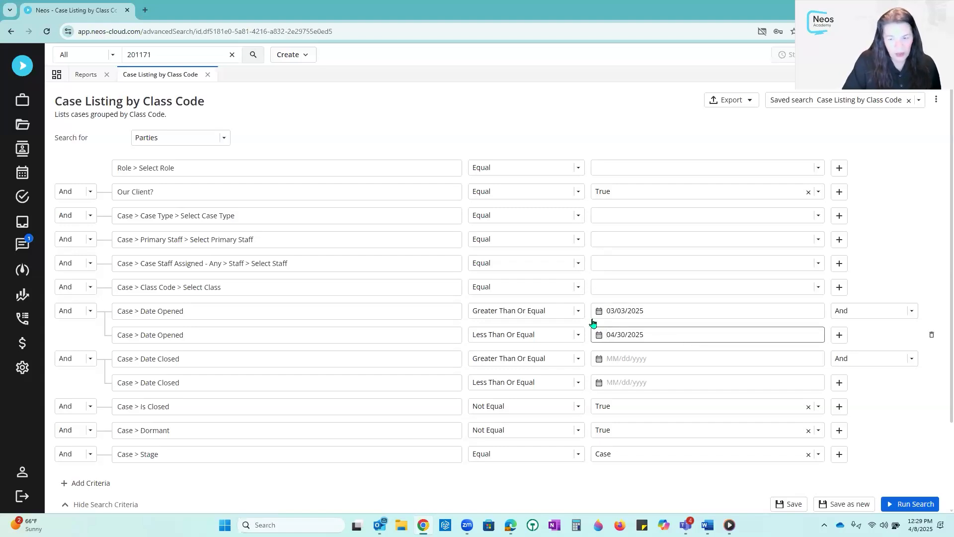
# Change the first Date Opened criterion to Custom, Last 30, check the time units, and reload the page to discard the criteria changes.
pyautogui.click(579, 311)
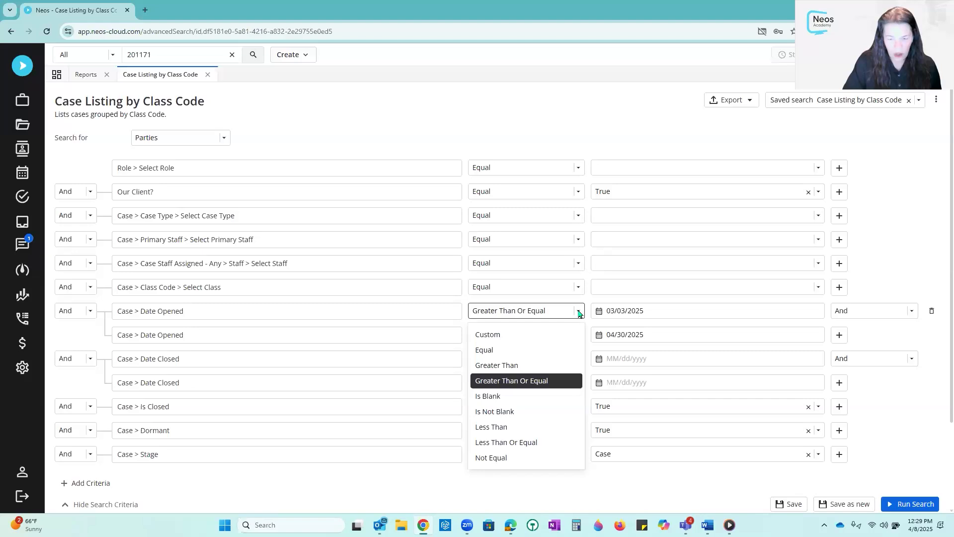
pyautogui.click(509, 336)
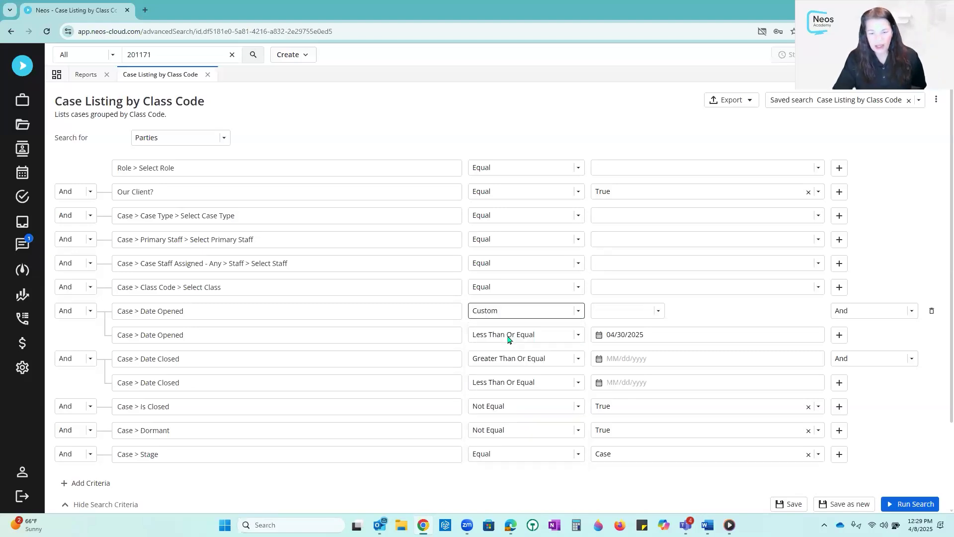
pyautogui.click(658, 312)
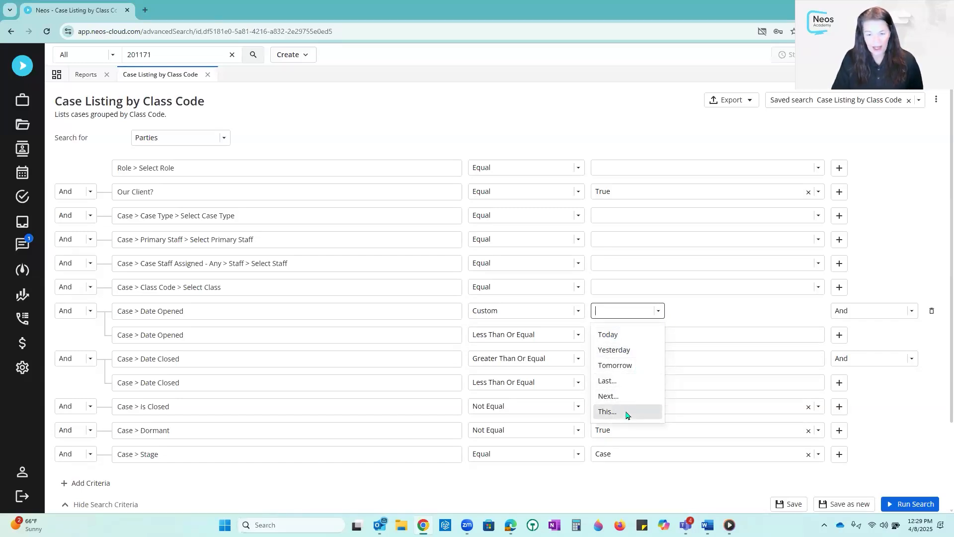
pyautogui.click(625, 383)
pyautogui.click(691, 316)
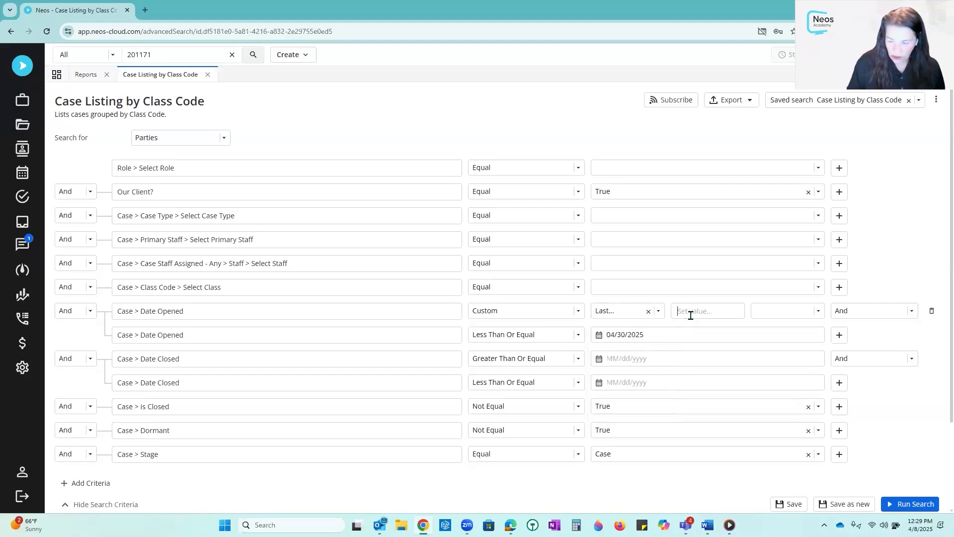
pyautogui.write('30')
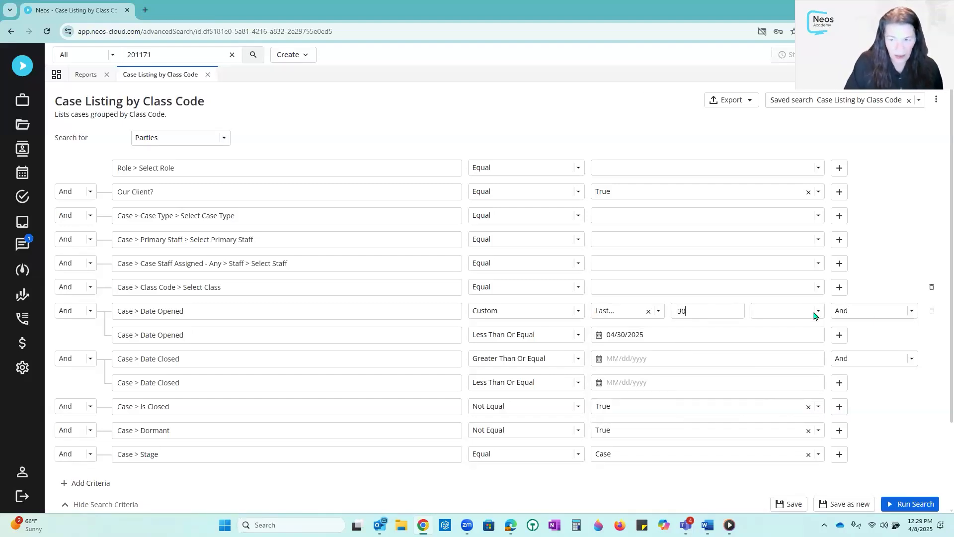
pyautogui.click(818, 313)
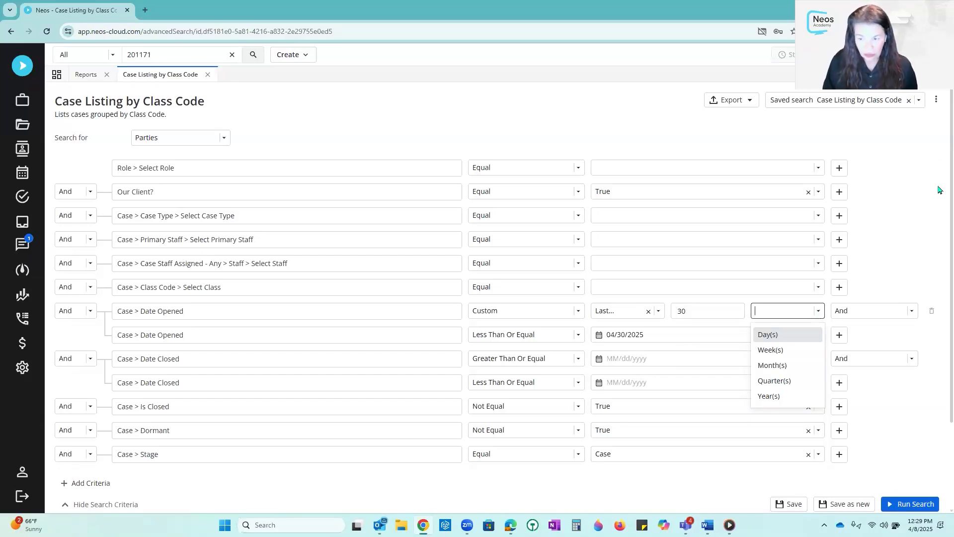
pyautogui.click(908, 231)
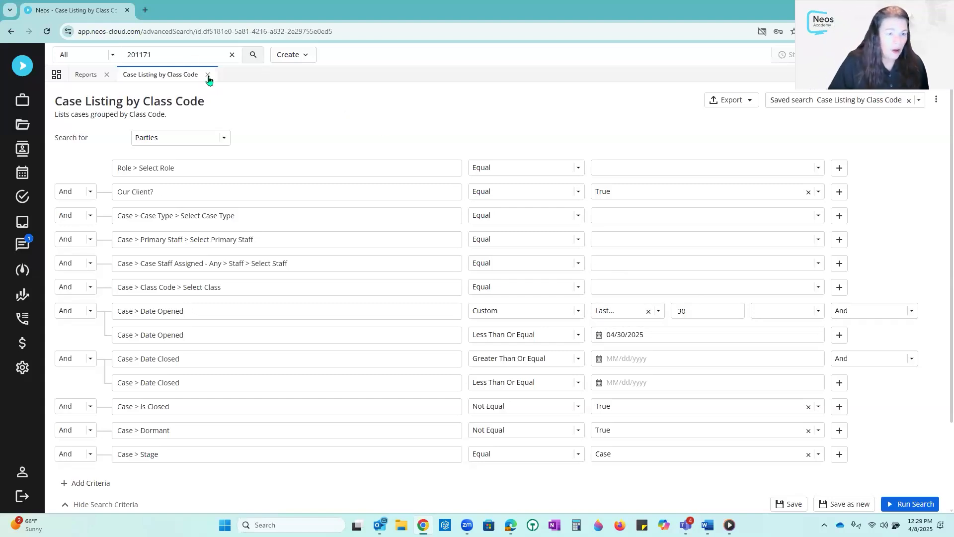
pyautogui.click(47, 31)
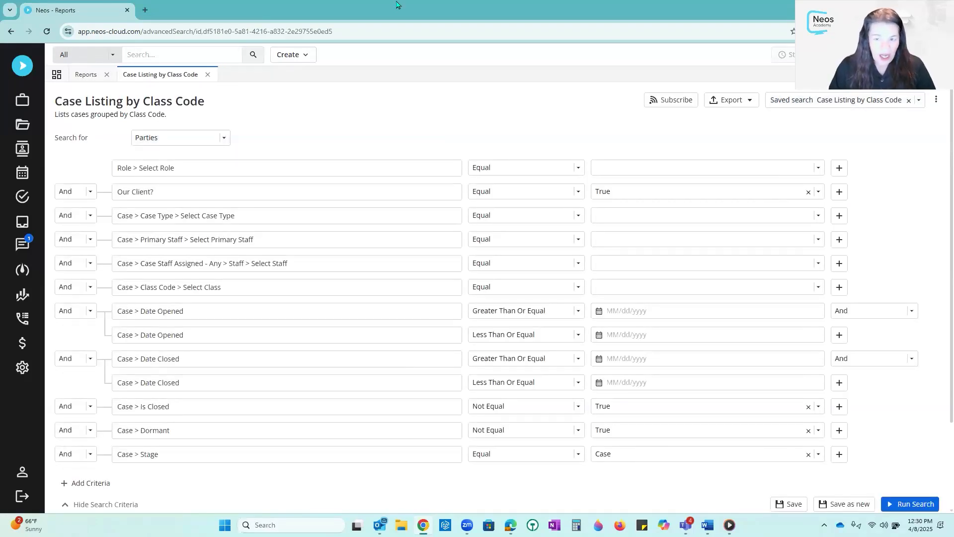
# Start a subscription for the Case Listing by Class Code saved search and keep CSV as its format.
pyautogui.click(673, 102)
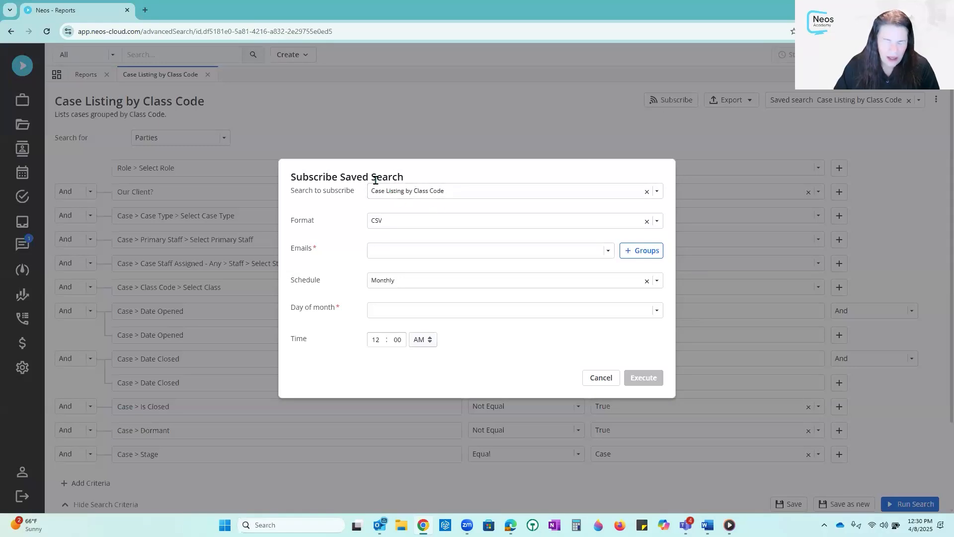
pyautogui.click(658, 222)
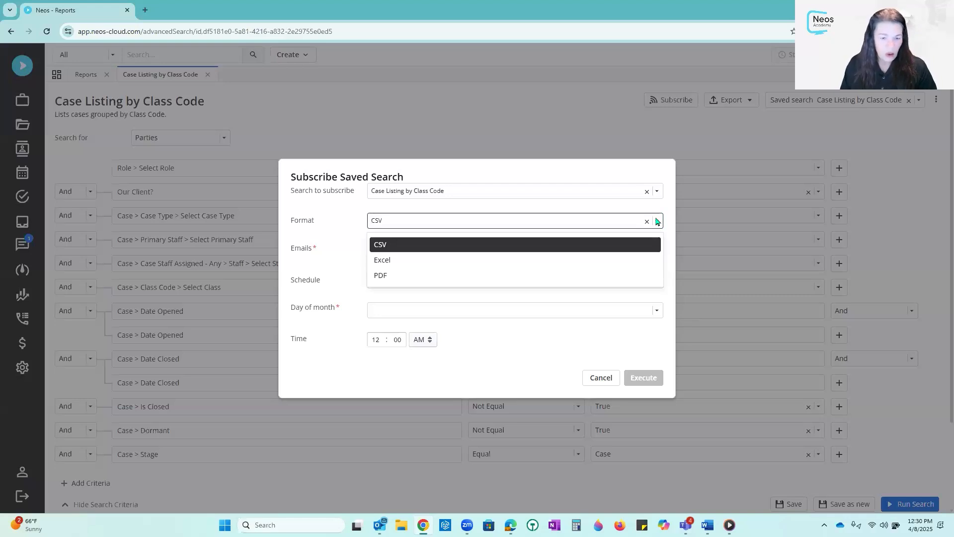
pyautogui.click(366, 254)
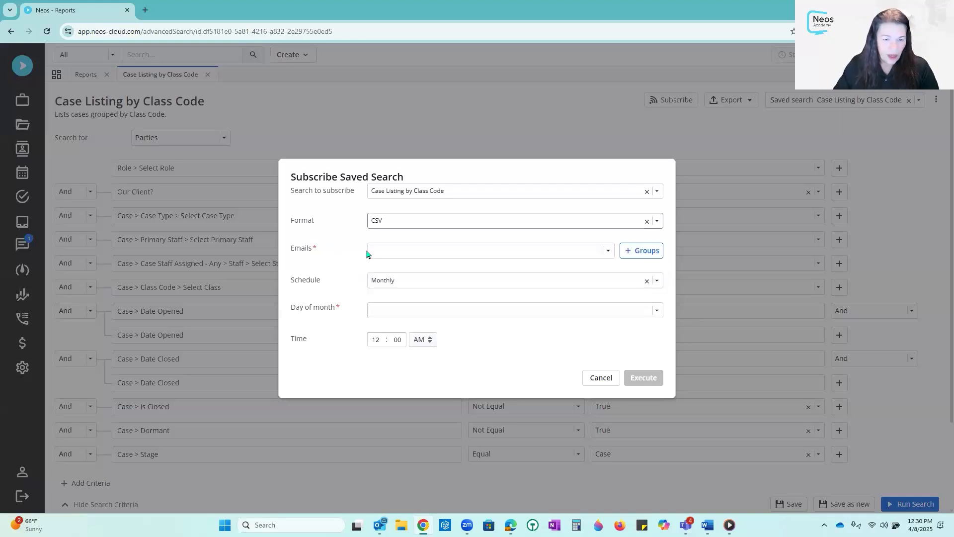
# Review the staff e-mail list and the groups available as subscription recipients, without choosing a group.
pyautogui.click(417, 254)
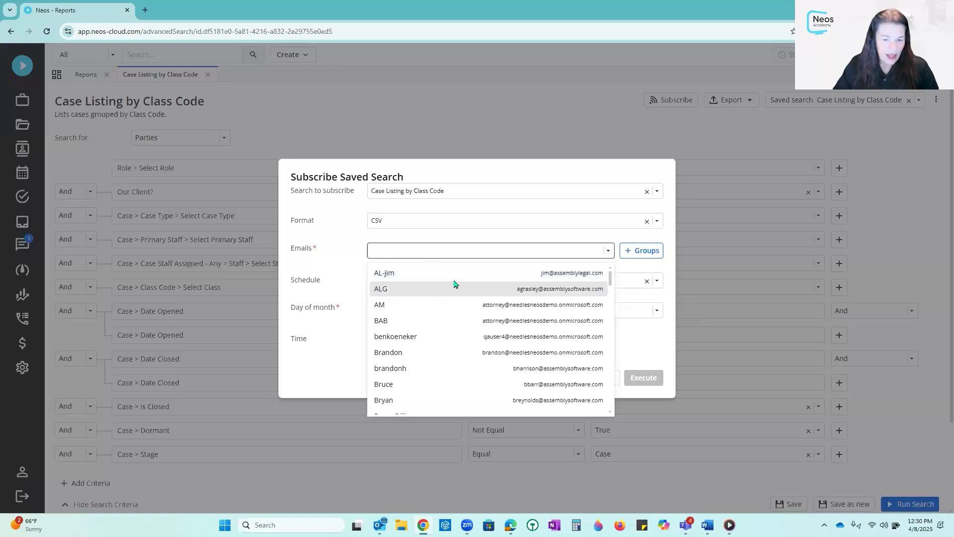
pyautogui.click(633, 256)
pyautogui.click(607, 276)
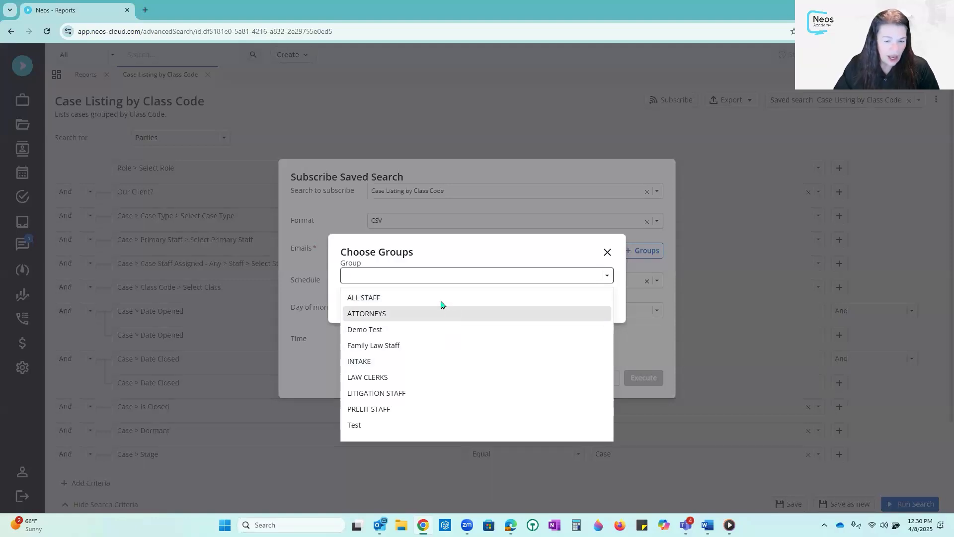
pyautogui.click(607, 252)
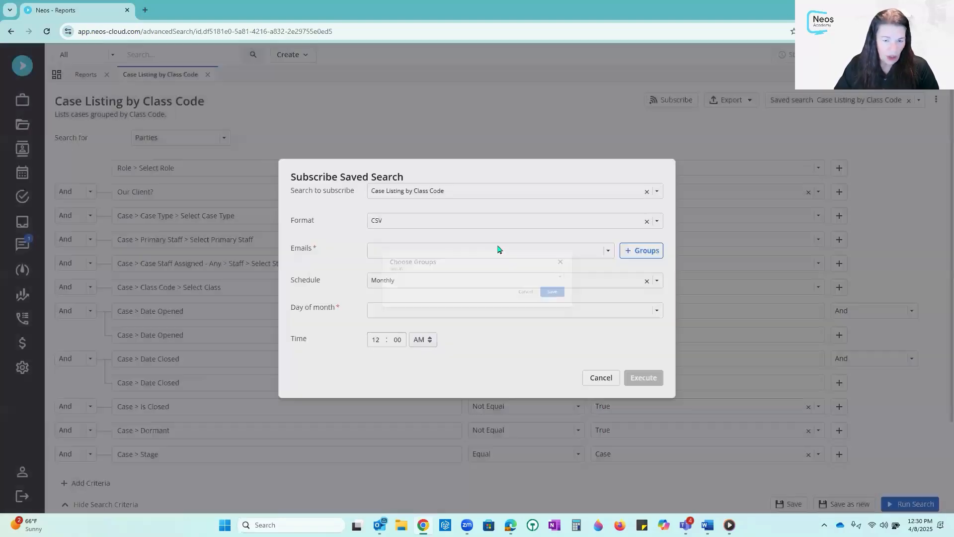
# Add two staff members from the e-mail list as recipients of the subscription.
pyautogui.click(467, 254)
pyautogui.write('pam')
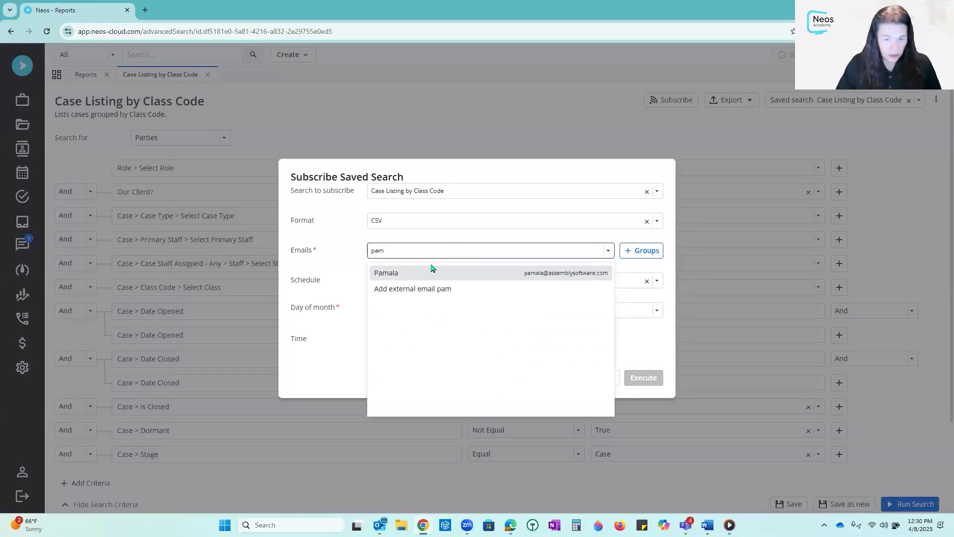
pyautogui.click(423, 275)
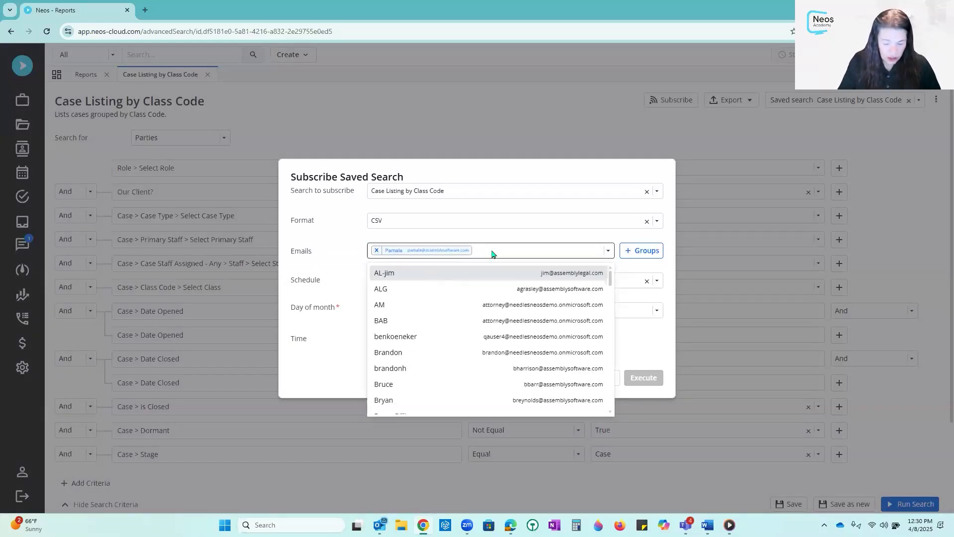
pyautogui.write('laur')
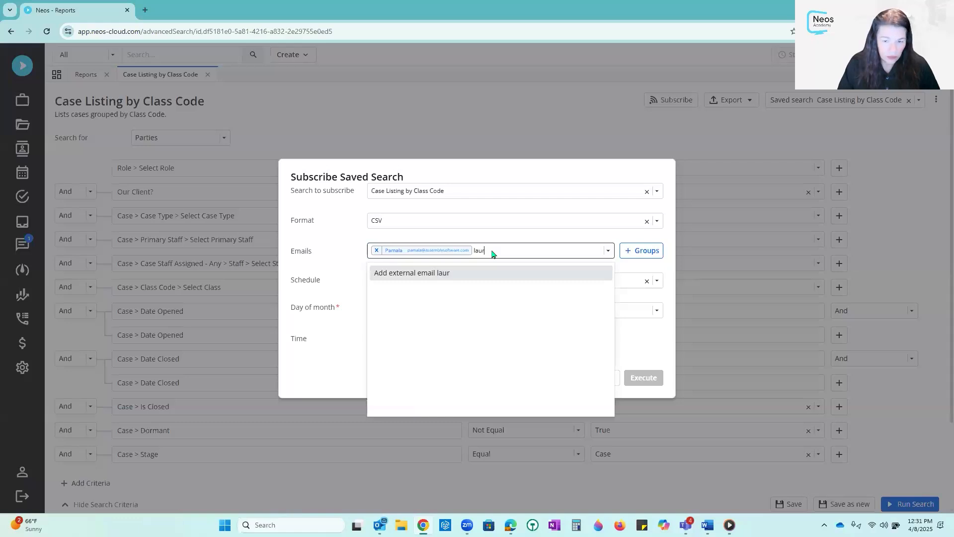
pyautogui.press('BackSpace')
pyautogui.press('BackSpace')
pyautogui.press('BackSpace')
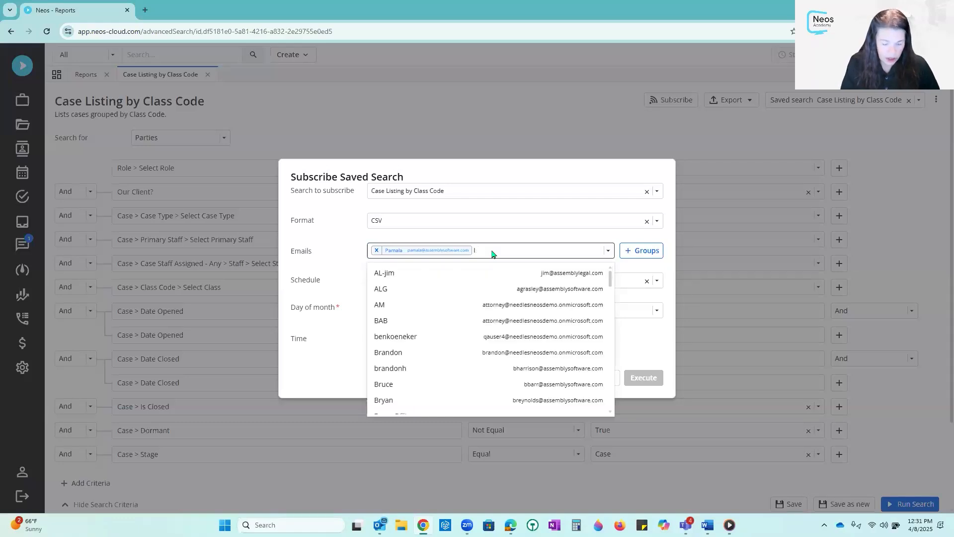
pyautogui.write('daw')
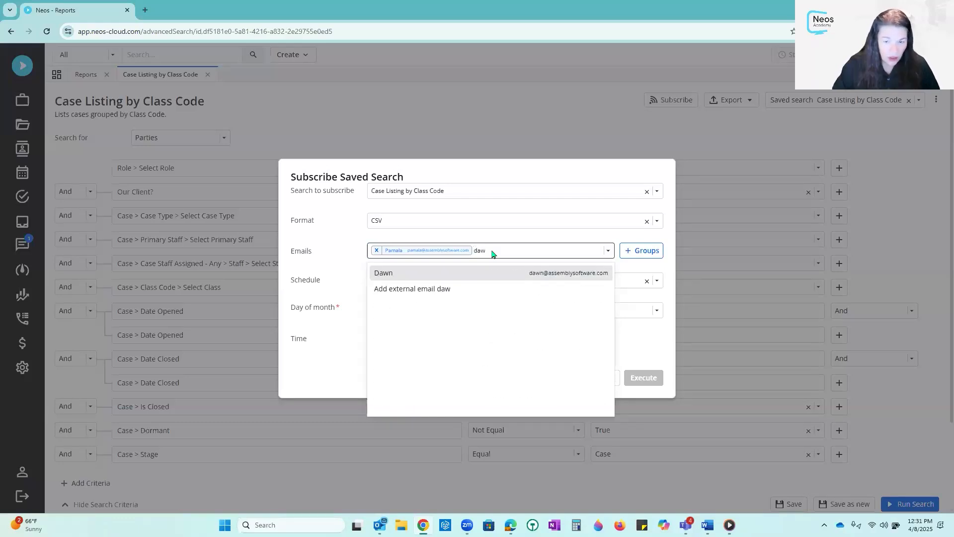
pyautogui.click(464, 274)
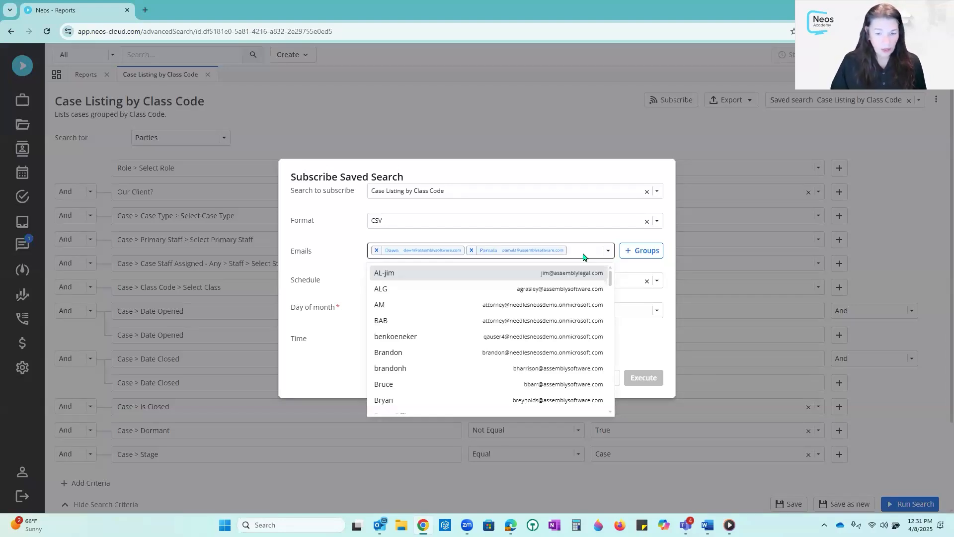
pyautogui.click(347, 264)
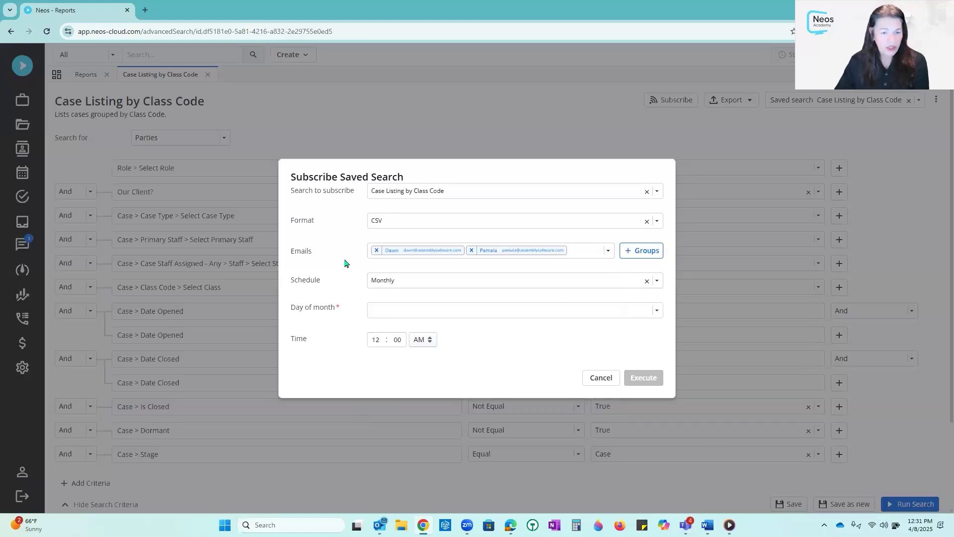
# Set the subscription schedule to Weekly with Monday as the day of week.
pyautogui.click(657, 281)
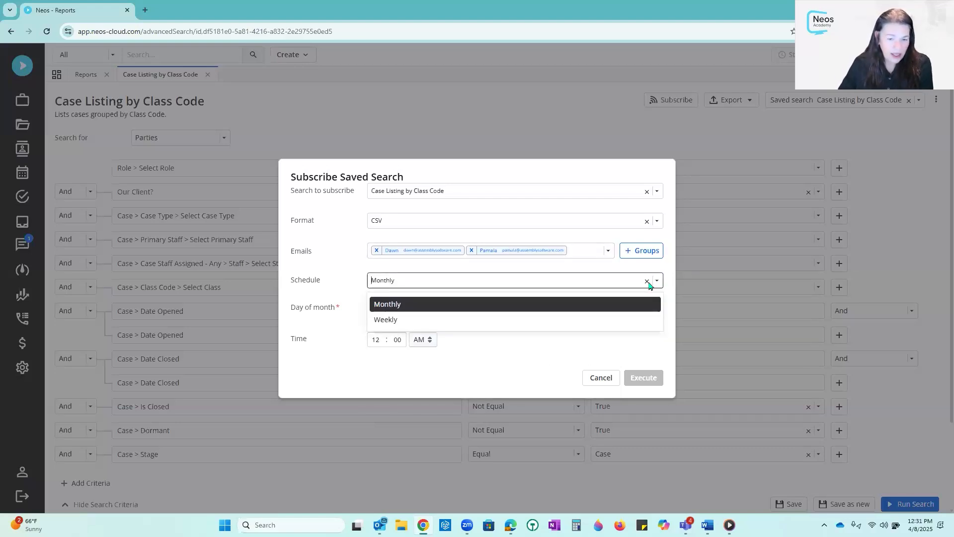
pyautogui.click(393, 321)
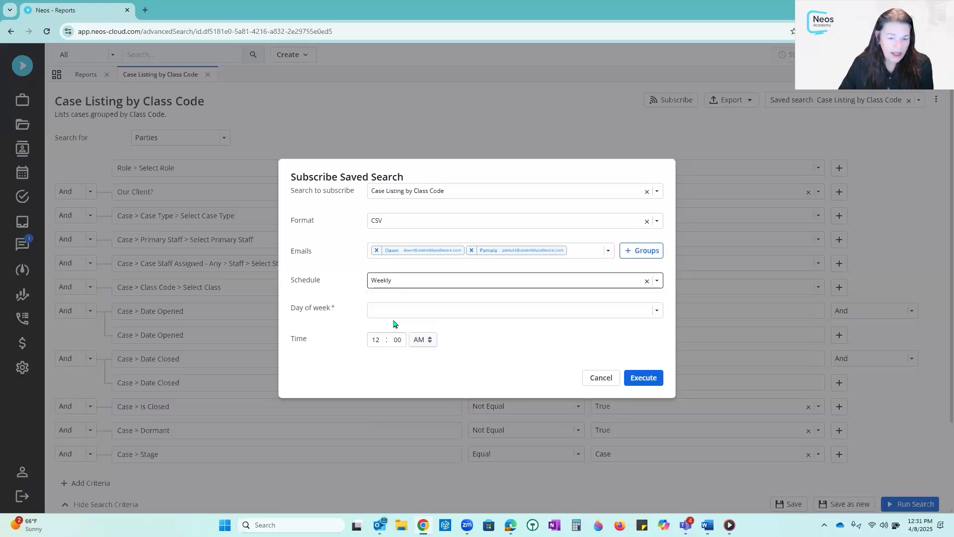
pyautogui.moveTo(291, 308); pyautogui.dragTo(332, 319)
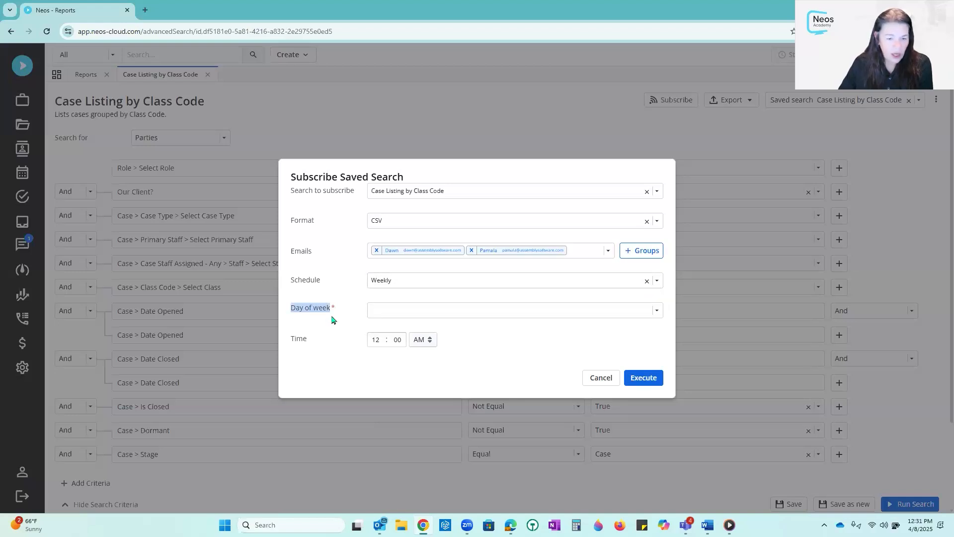
pyautogui.click(657, 313)
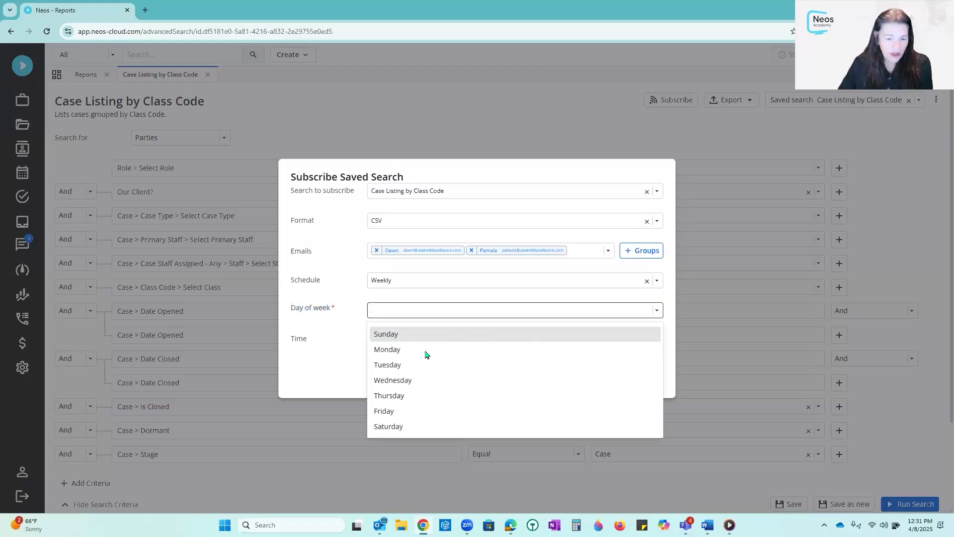
pyautogui.click(426, 354)
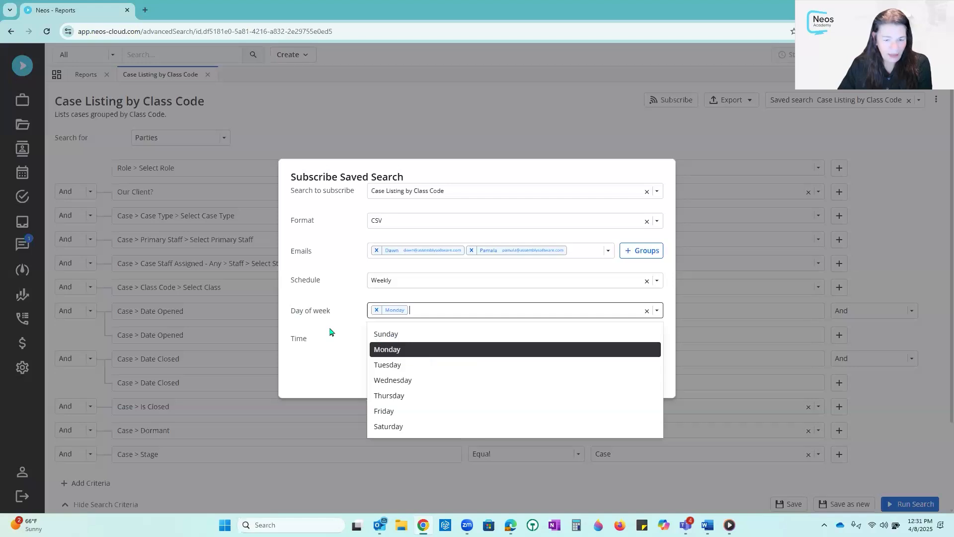
pyautogui.click(330, 333)
pyautogui.click(660, 311)
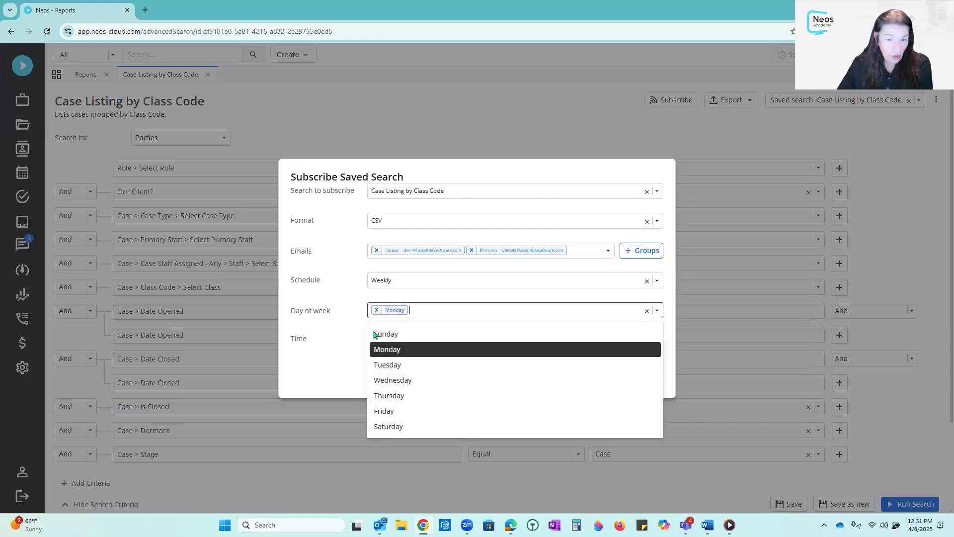
# Set the subscription's delivery time to 9:00 AM and create the weekly subscription.
pyautogui.click(408, 313)
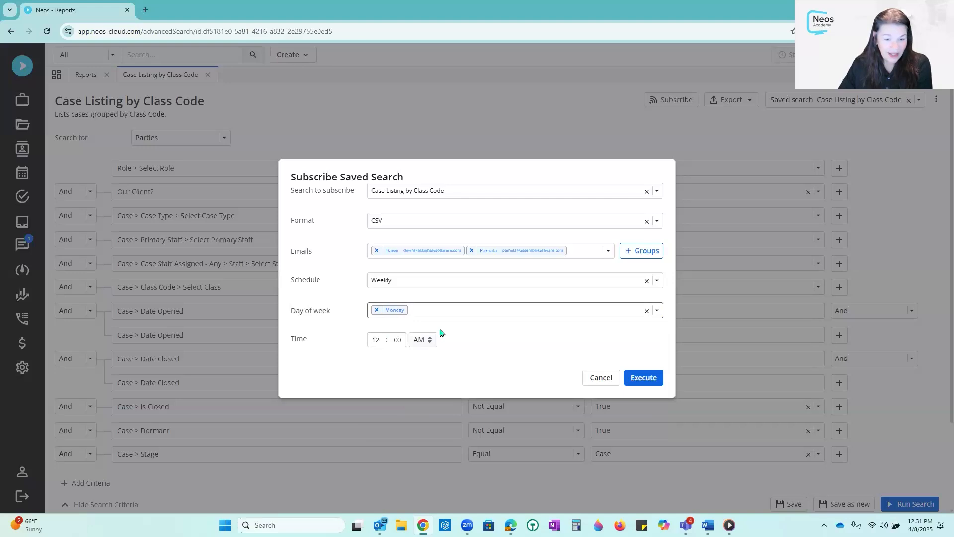
pyautogui.click(376, 340)
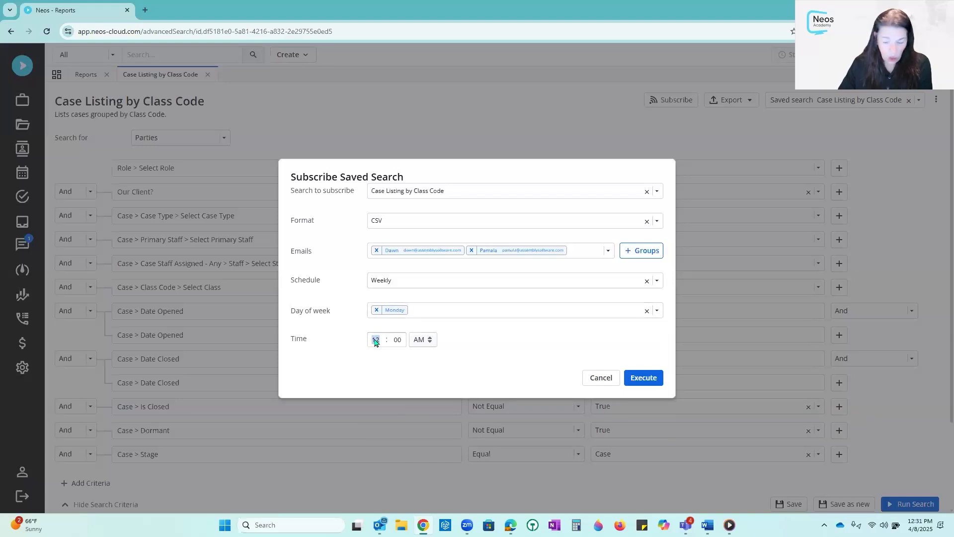
pyautogui.write('9')
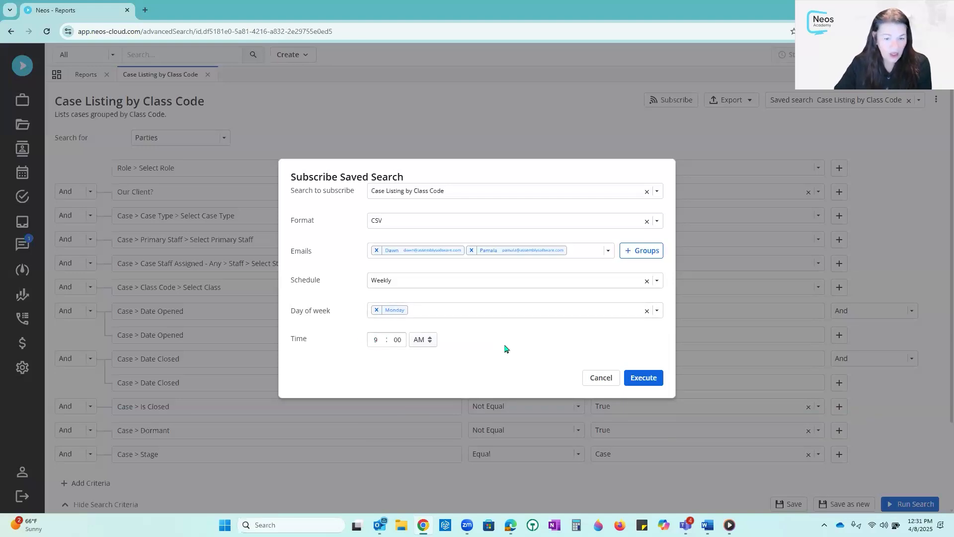
pyautogui.click(654, 381)
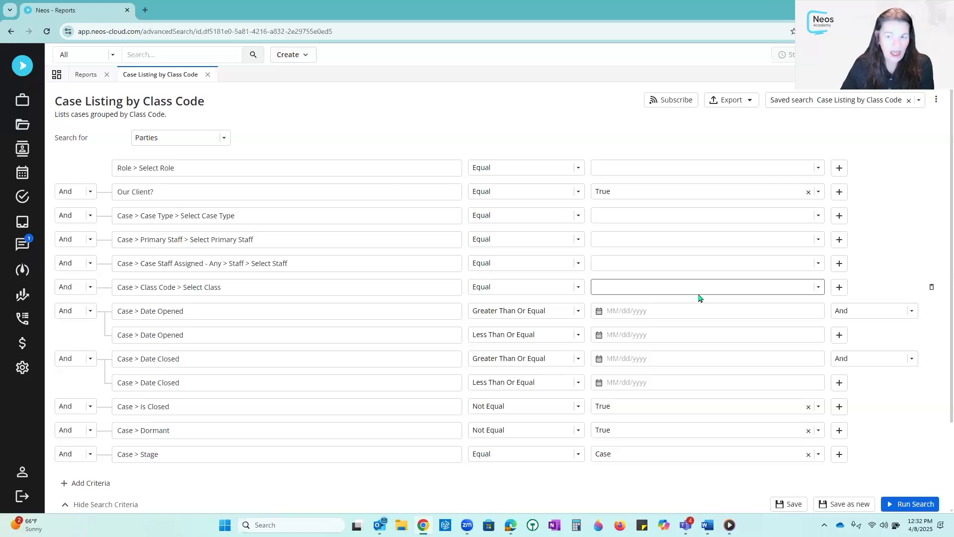
# Reopen the report's subscription, take out its first e-mail recipient, and remove the whole subscription.
pyautogui.click(676, 101)
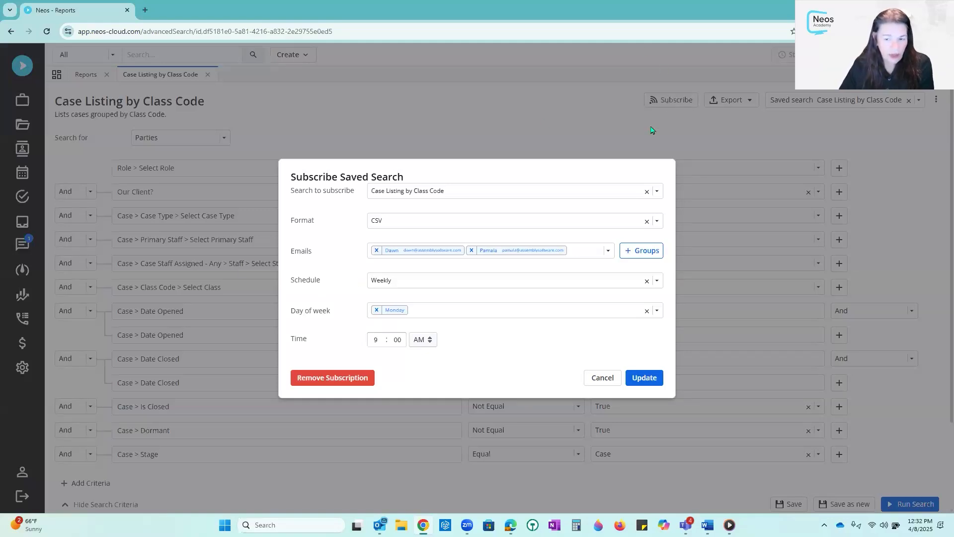
pyautogui.click(377, 251)
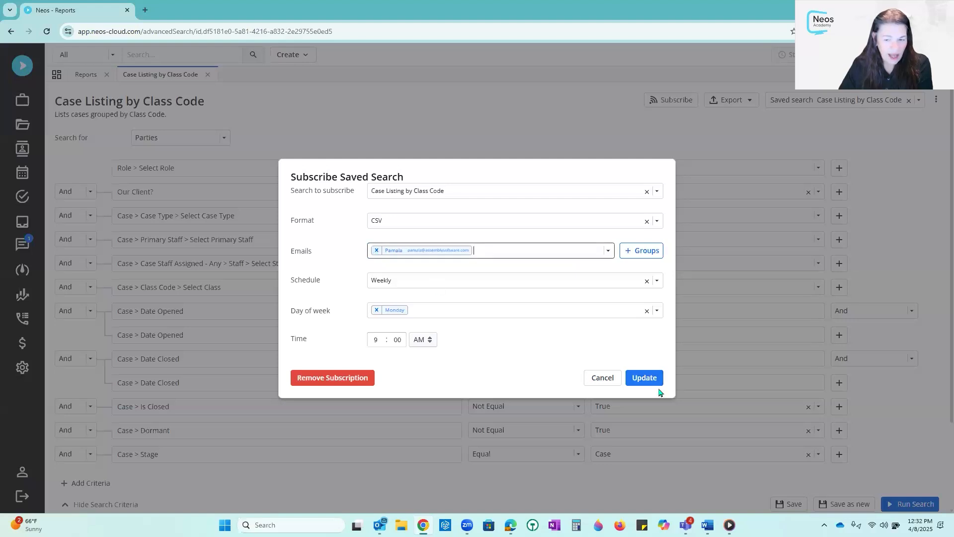
pyautogui.click(333, 378)
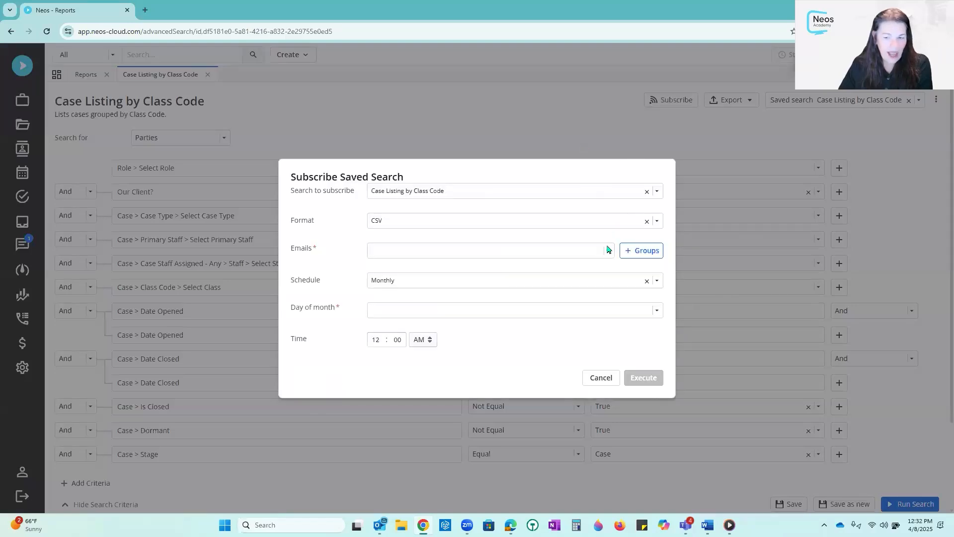
pyautogui.click(601, 379)
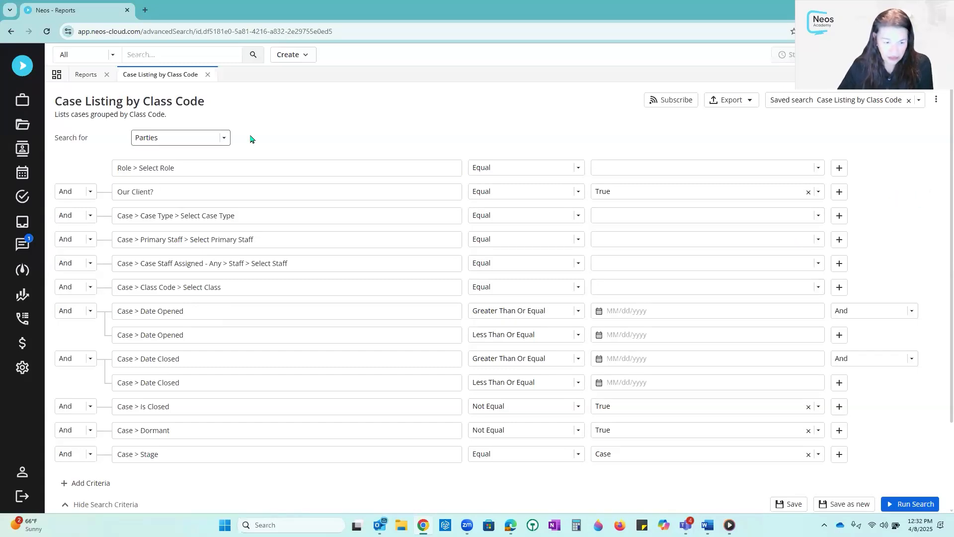
# Hide the report's search criteria and ungroup the results by Case Class Code Title.
pyautogui.scroll(-2, 403, 215)
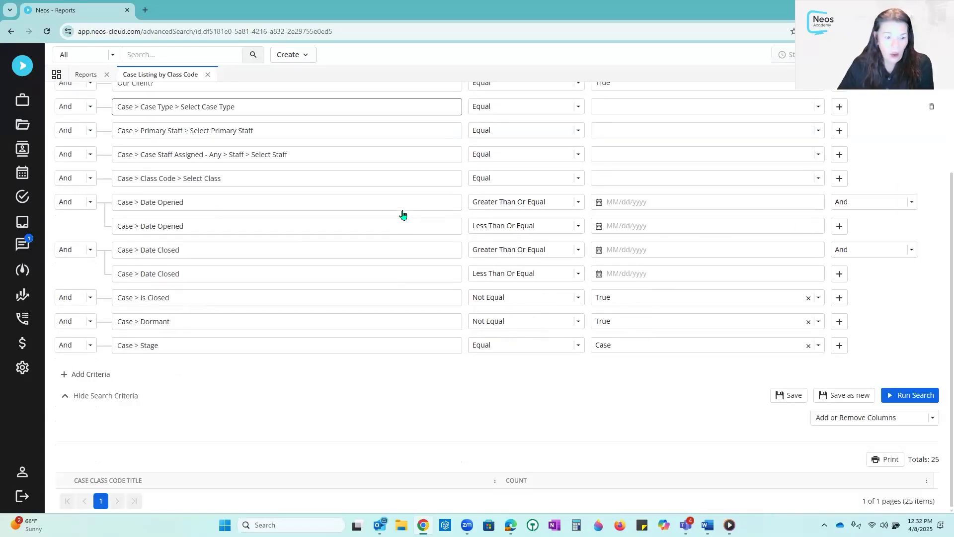
pyautogui.click(111, 401)
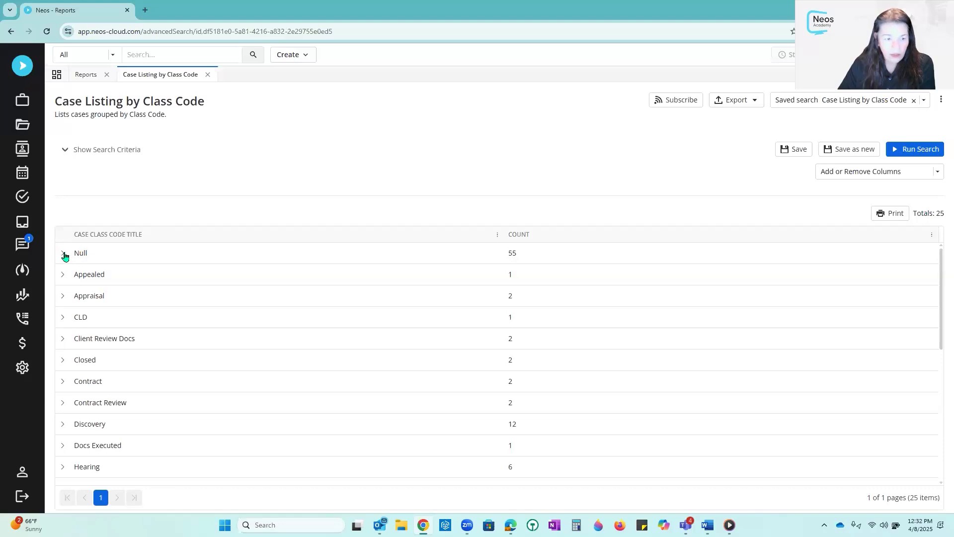
pyautogui.click(498, 237)
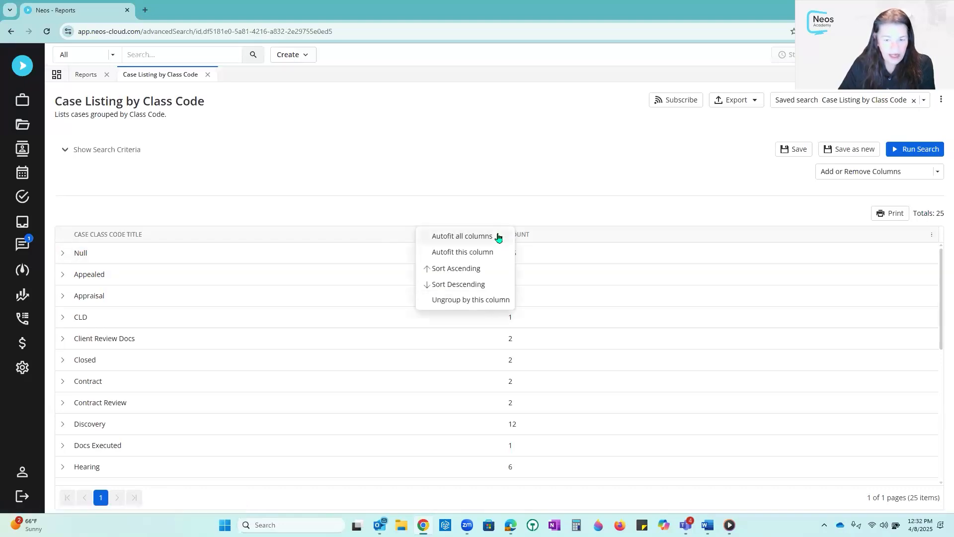
pyautogui.click(476, 301)
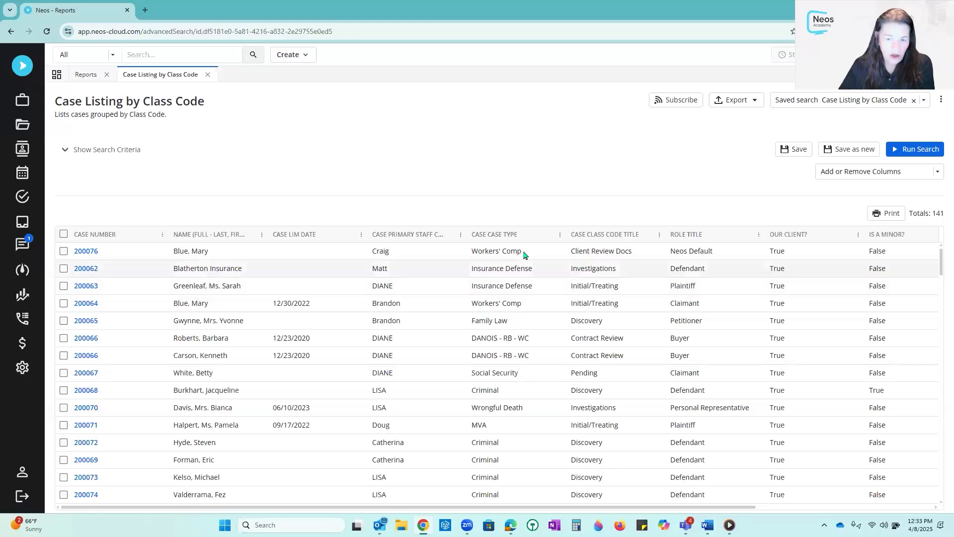
# Group the report results by Case Case Type and inspect the cases in the Auto group.
pyautogui.click(562, 235)
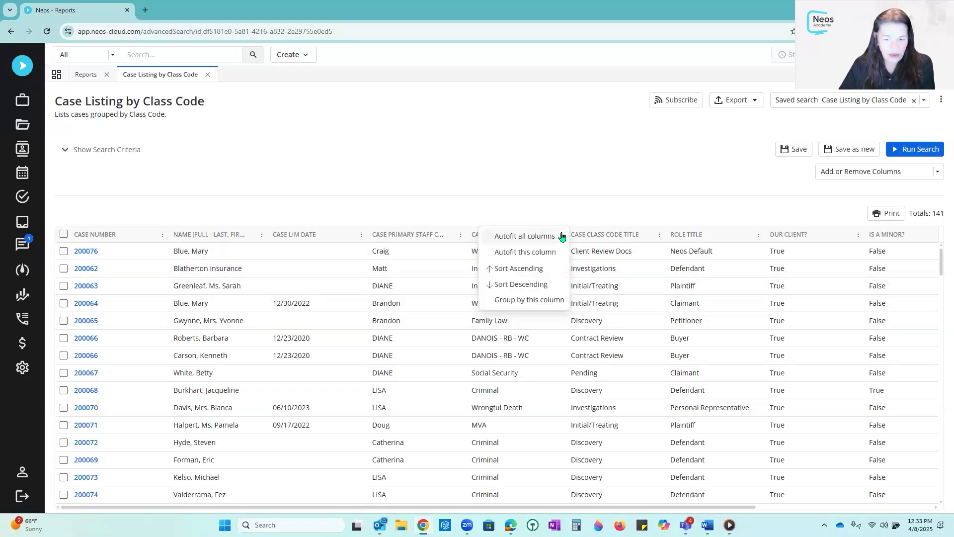
pyautogui.click(543, 301)
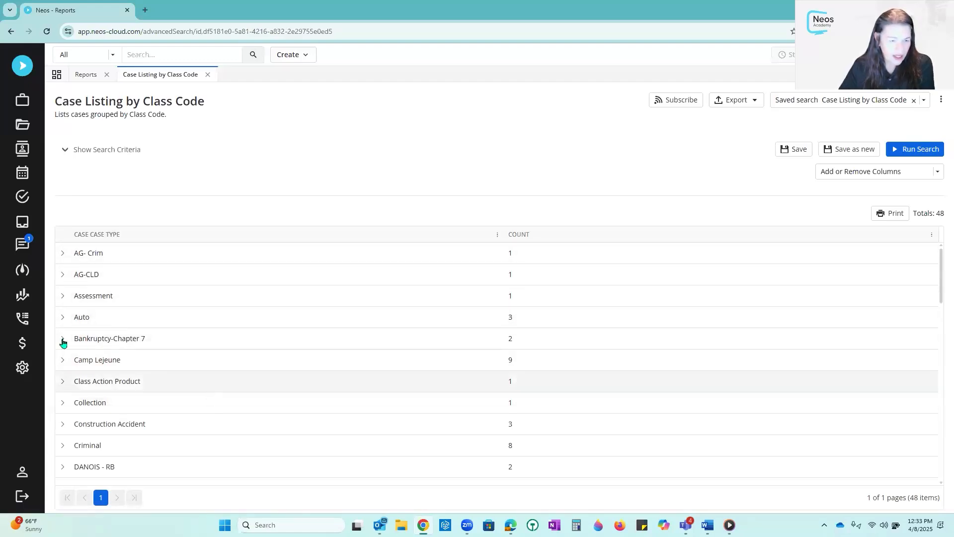
pyautogui.click(62, 318)
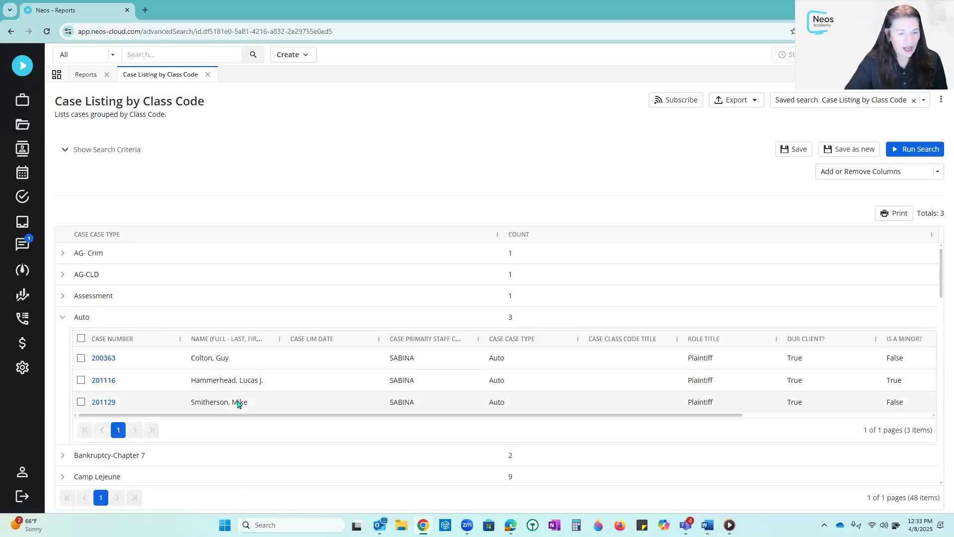
pyautogui.click(63, 318)
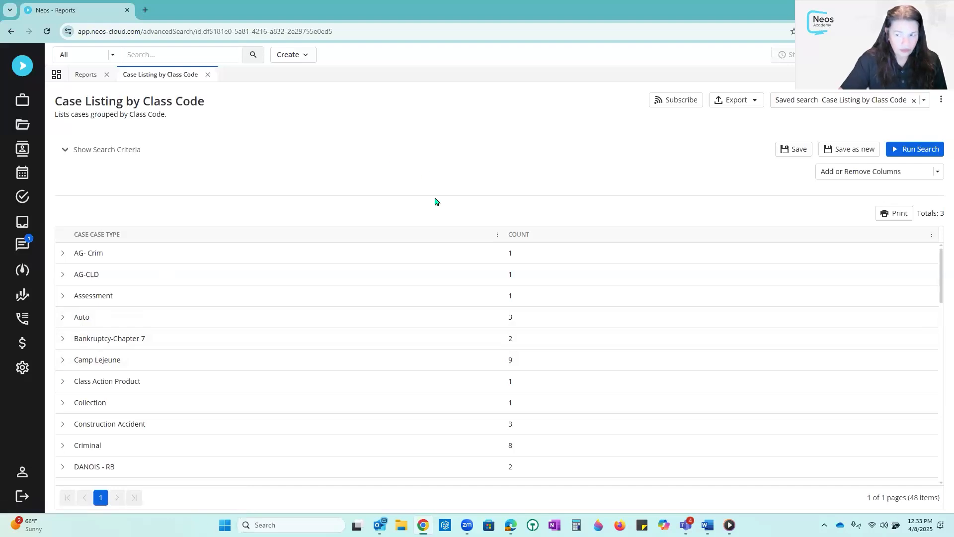
# Close the Case Listing by Class Code report and open the Neos Today dashboard.
pyautogui.click(208, 76)
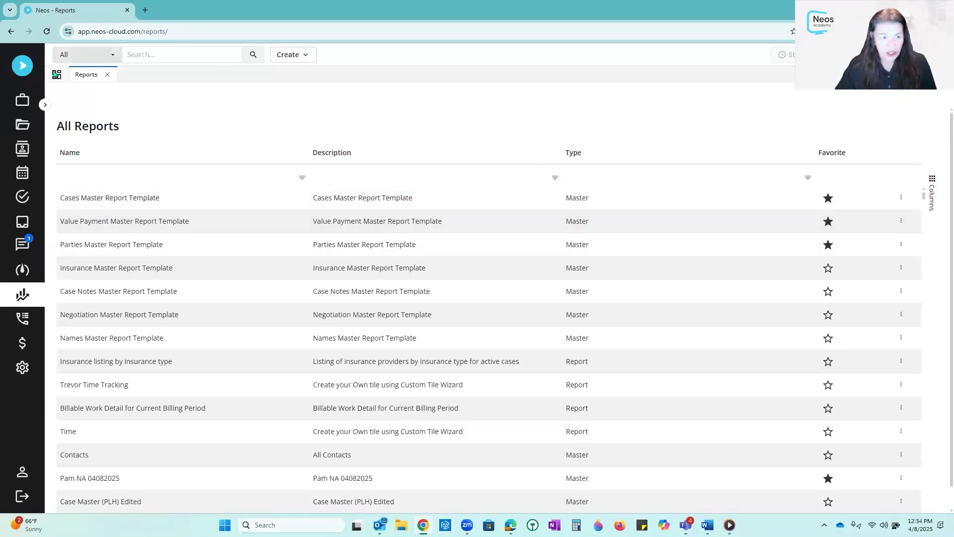
pyautogui.click(21, 66)
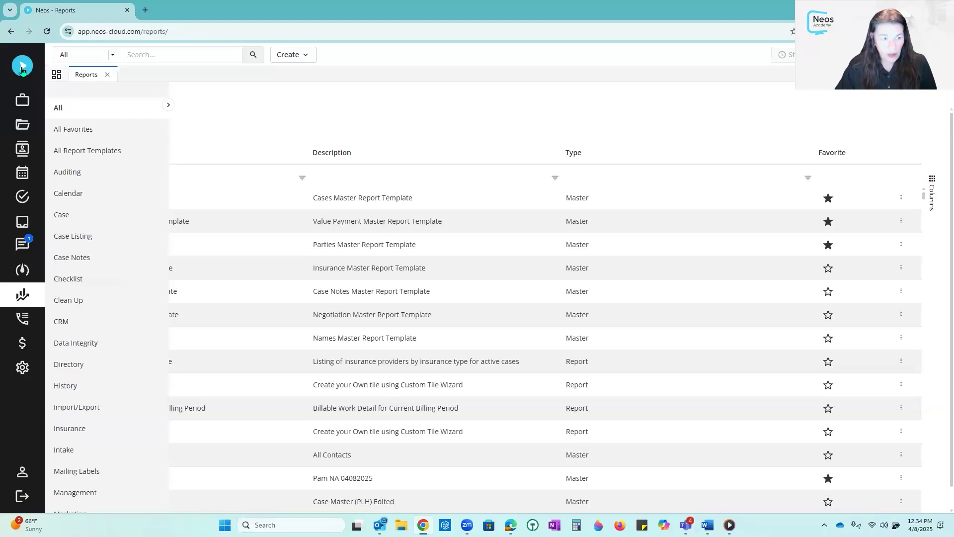
pyautogui.click(23, 69)
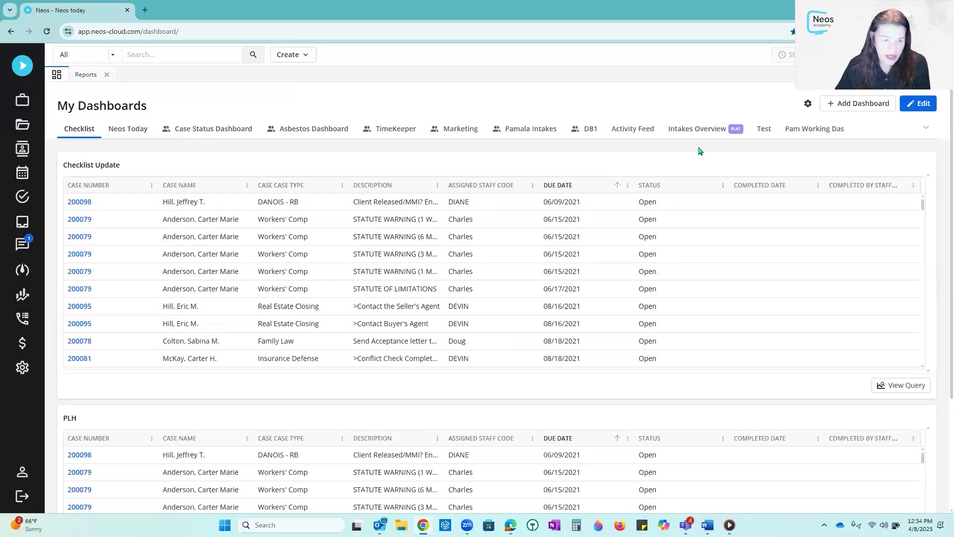
pyautogui.click(128, 132)
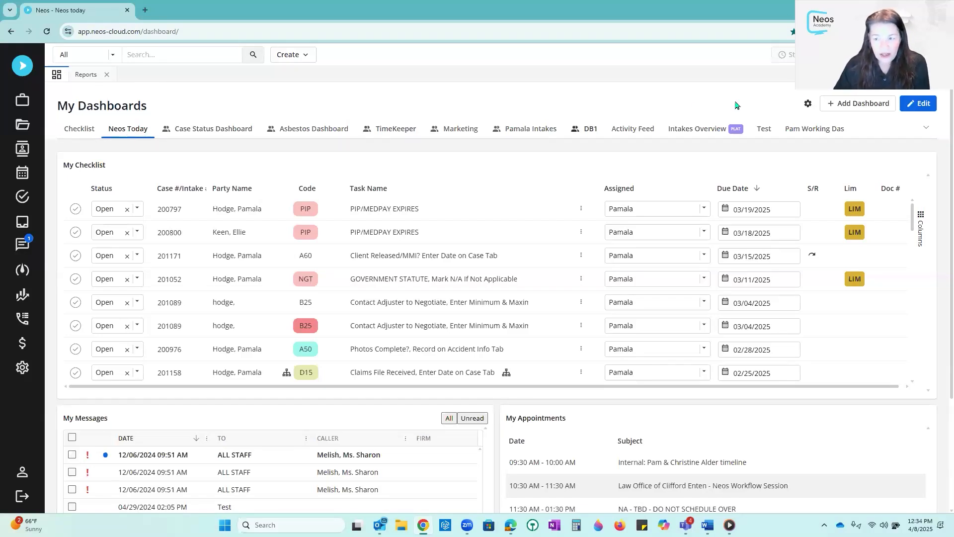
# Create a new dashboard of type Advanced Analytics, titled with the owner's first name followed by AA.
pyautogui.click(830, 105)
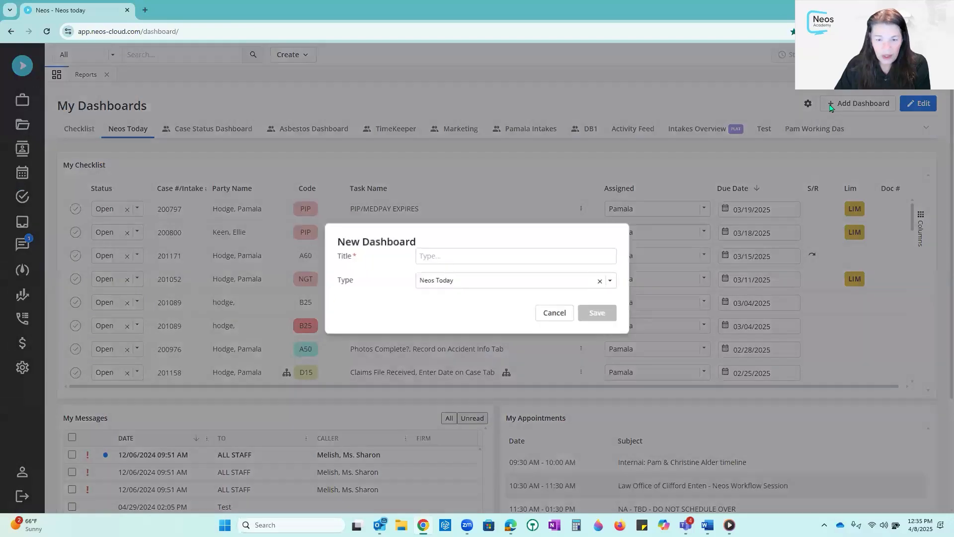
pyautogui.click(482, 253)
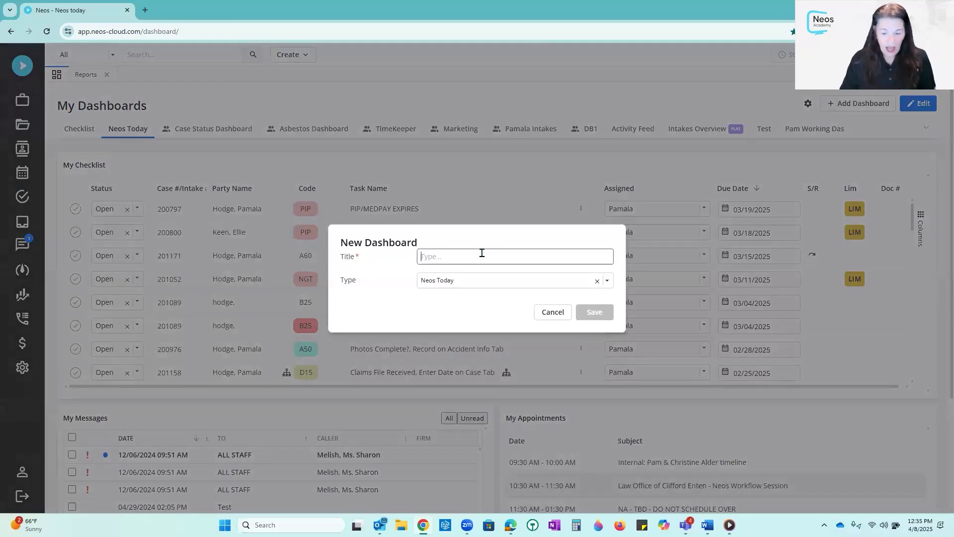
pyautogui.write('Pam NA')
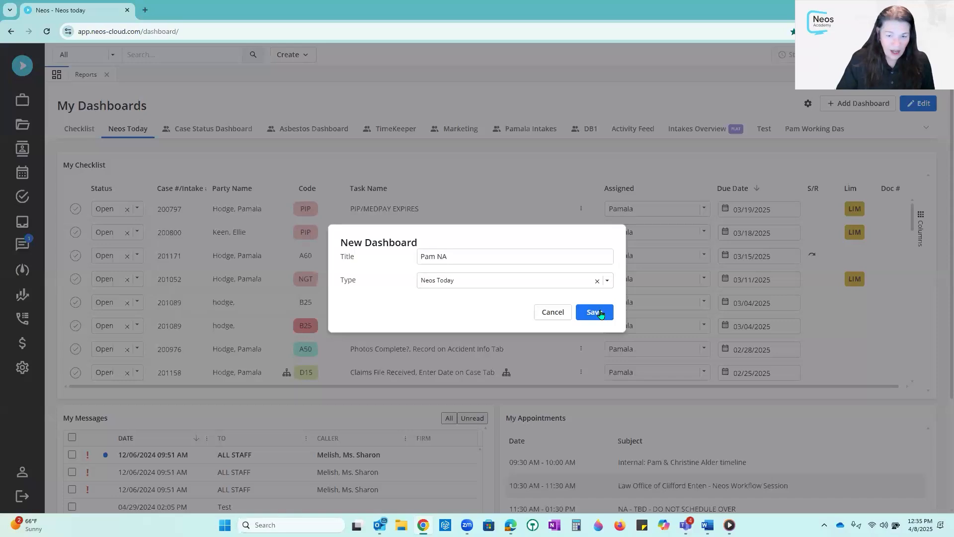
pyautogui.click(609, 282)
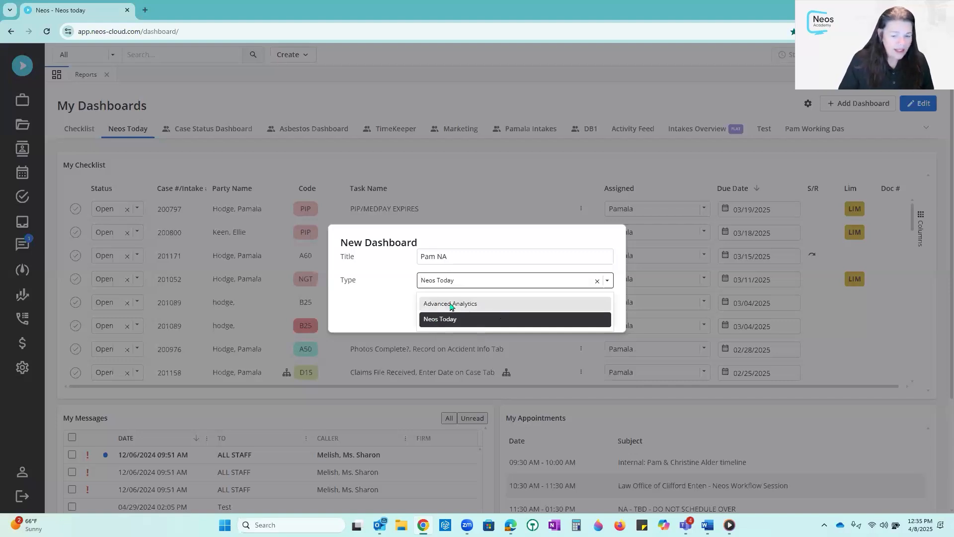
pyautogui.click(472, 304)
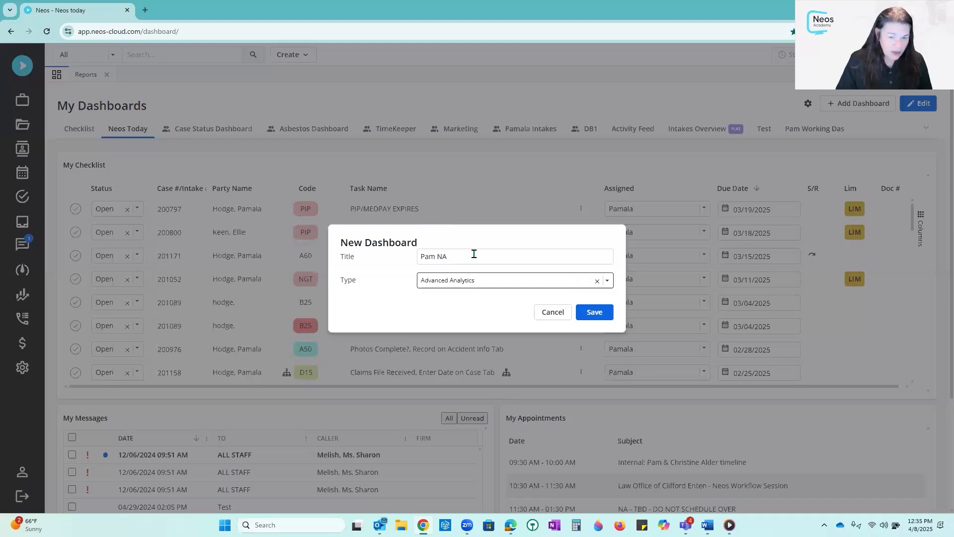
pyautogui.moveTo(438, 257); pyautogui.dragTo(474, 258)
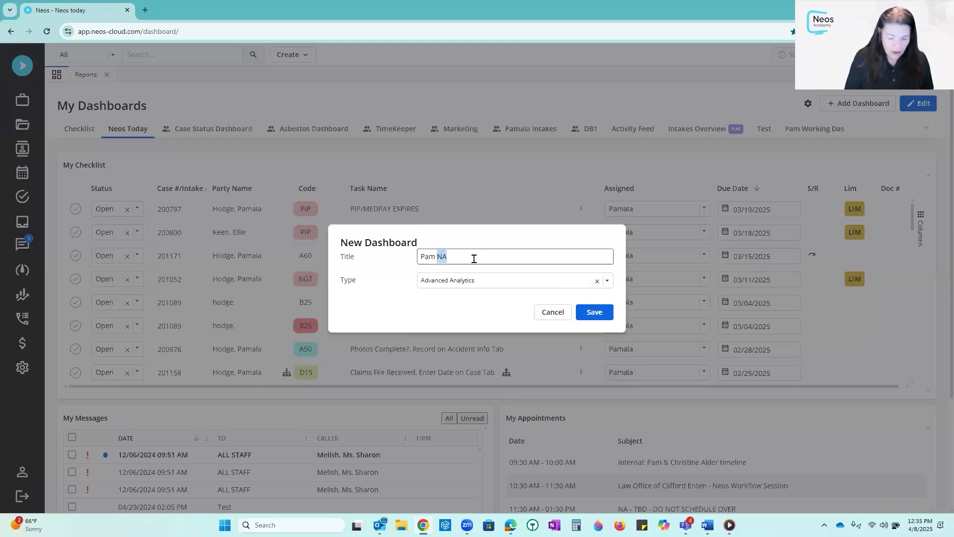
pyautogui.write('AA')
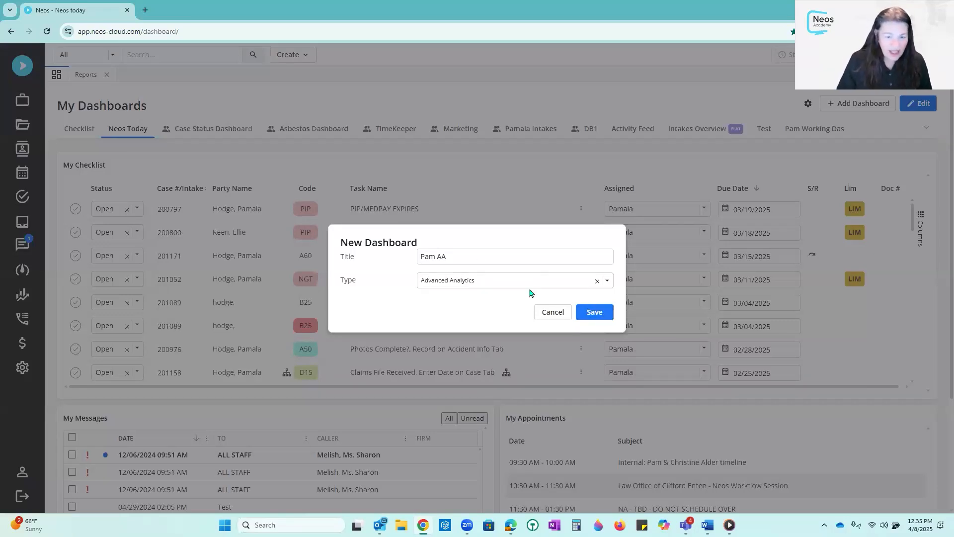
pyautogui.click(608, 318)
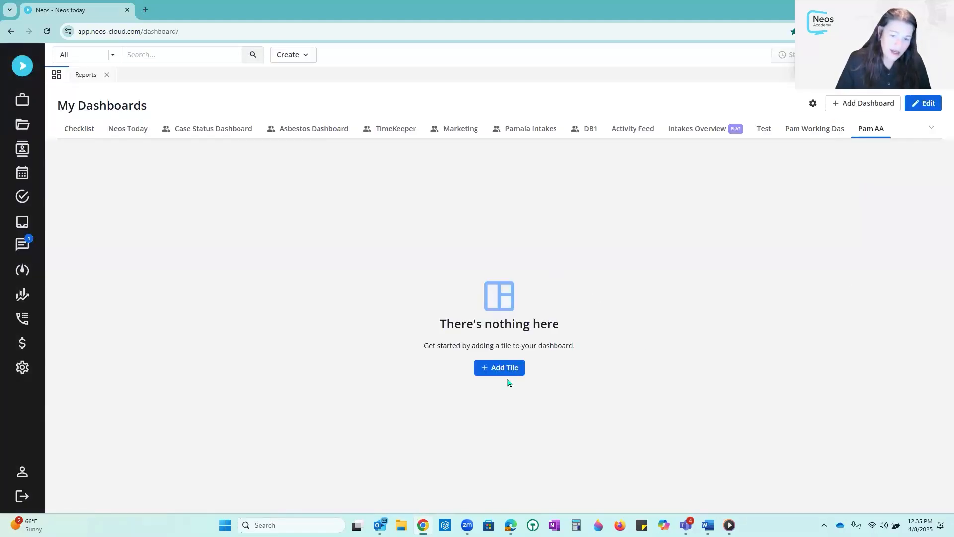
# Add an Advanced Analytics Report tile titled Settlement to the new dashboard, using the Settlement Forecasting report.
pyautogui.click(489, 370)
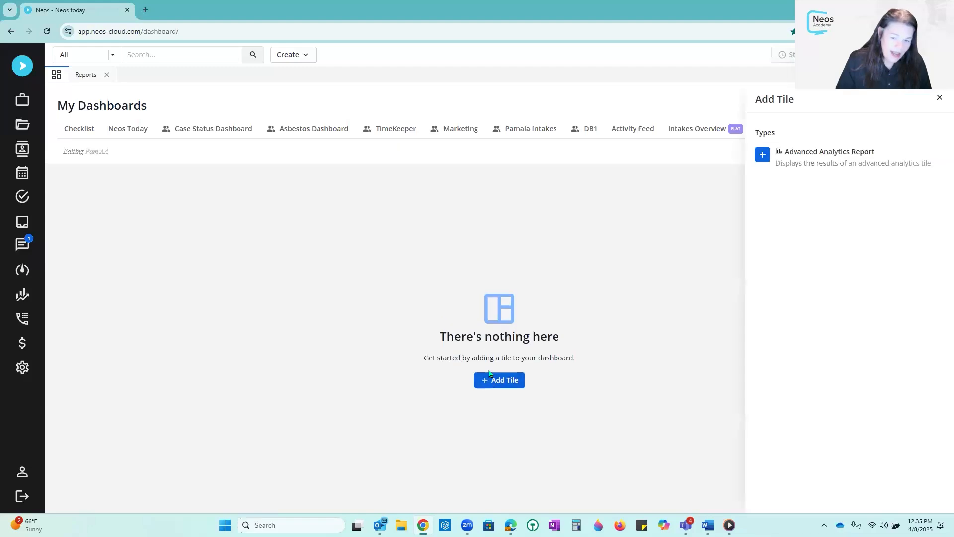
pyautogui.click(763, 155)
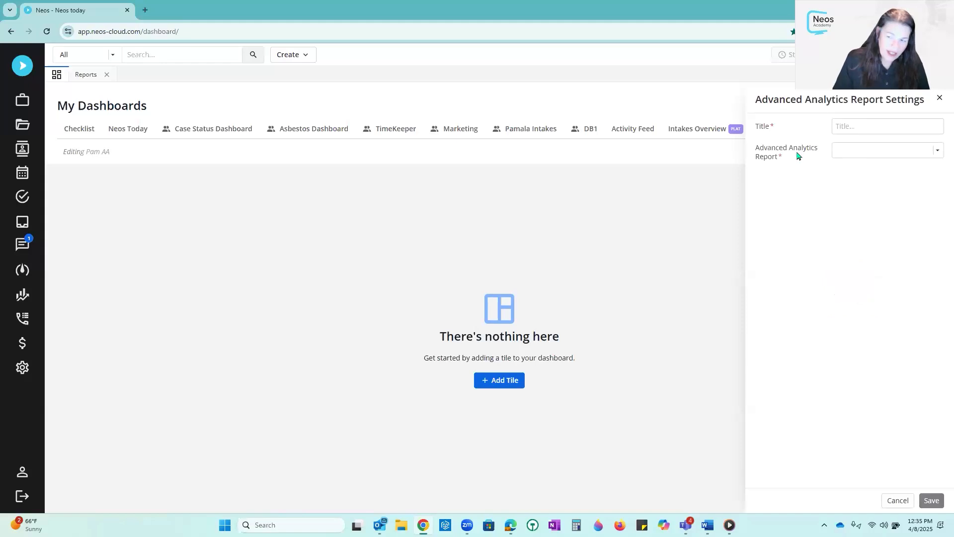
pyautogui.click(879, 149)
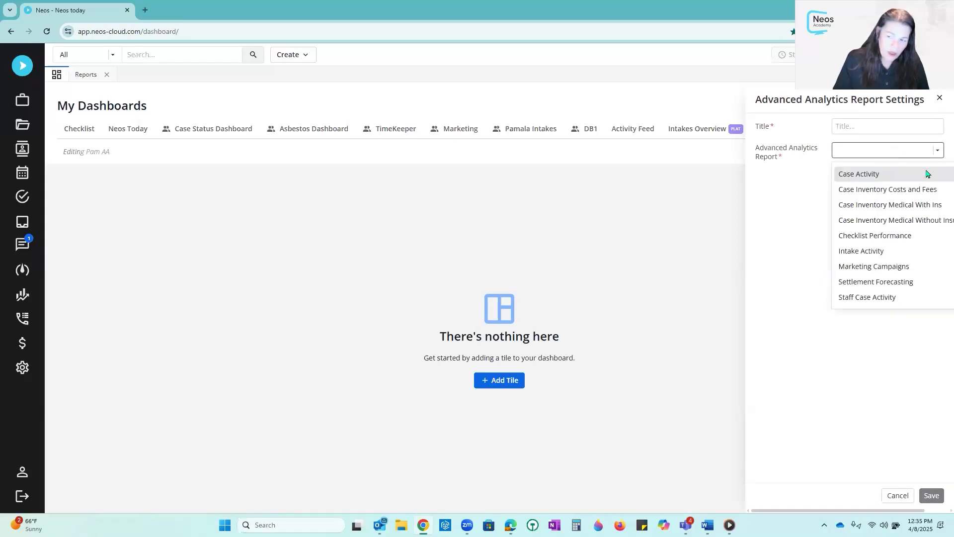
pyautogui.click(912, 283)
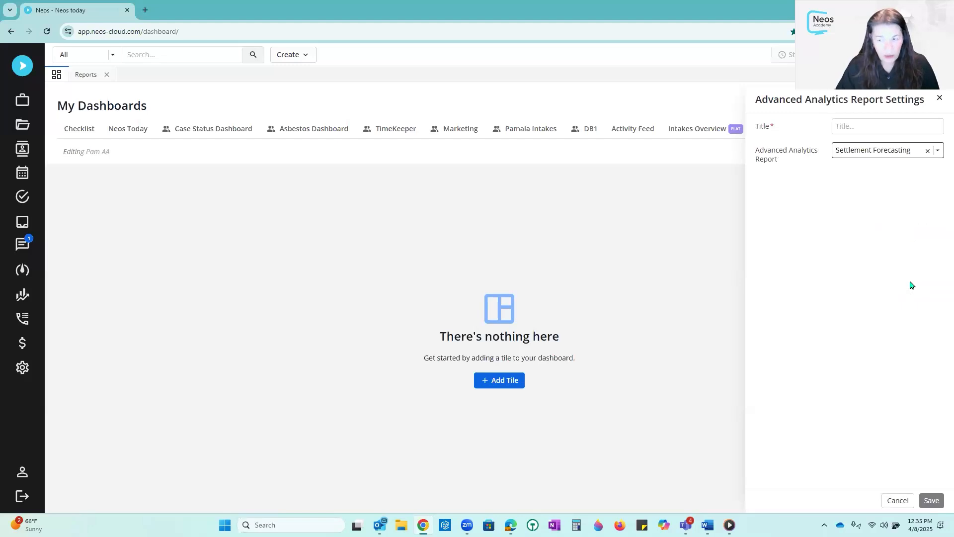
pyautogui.click(866, 129)
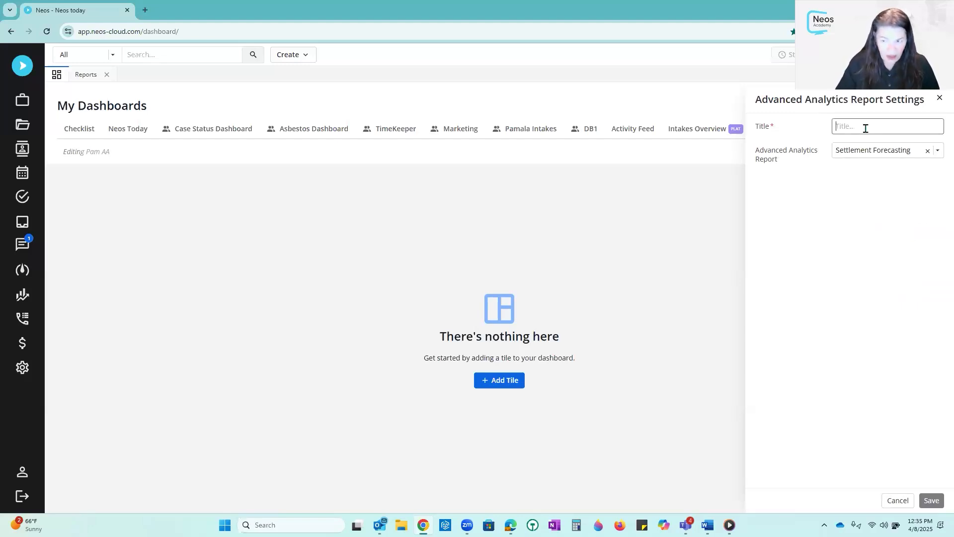
pyautogui.write('Settlement')
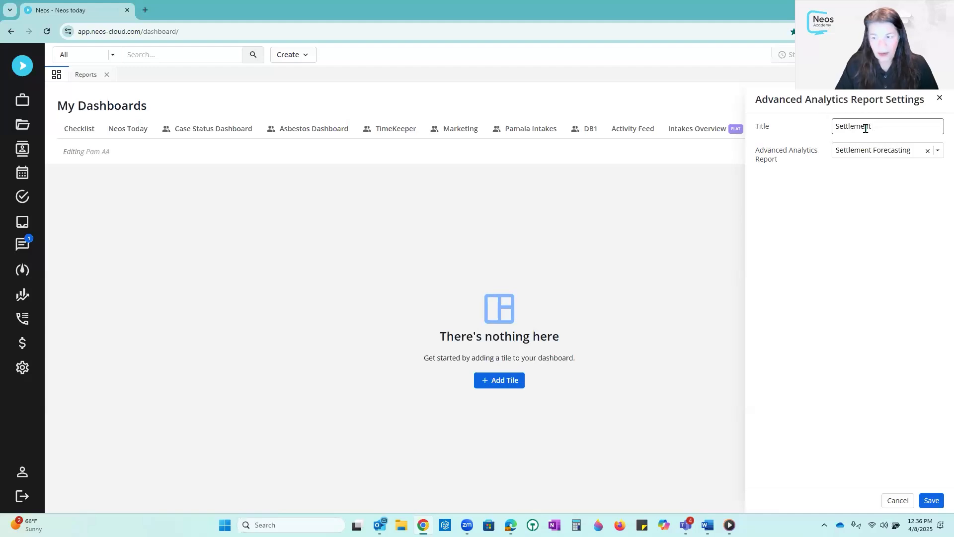
pyautogui.click(932, 500)
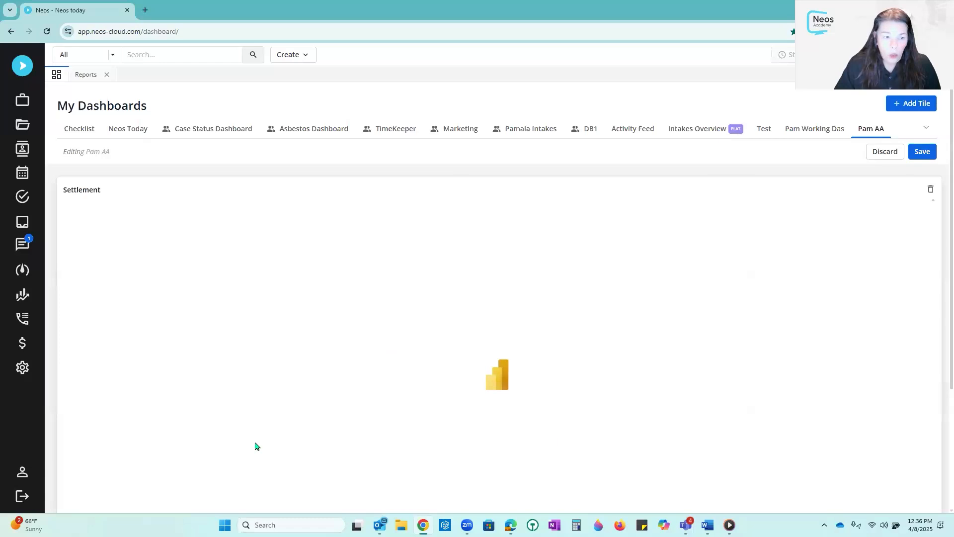
# Save the Advanced Analytics dashboard and create a Neos Today dashboard titled with the owner's first name followed by NA.
pyautogui.click(925, 154)
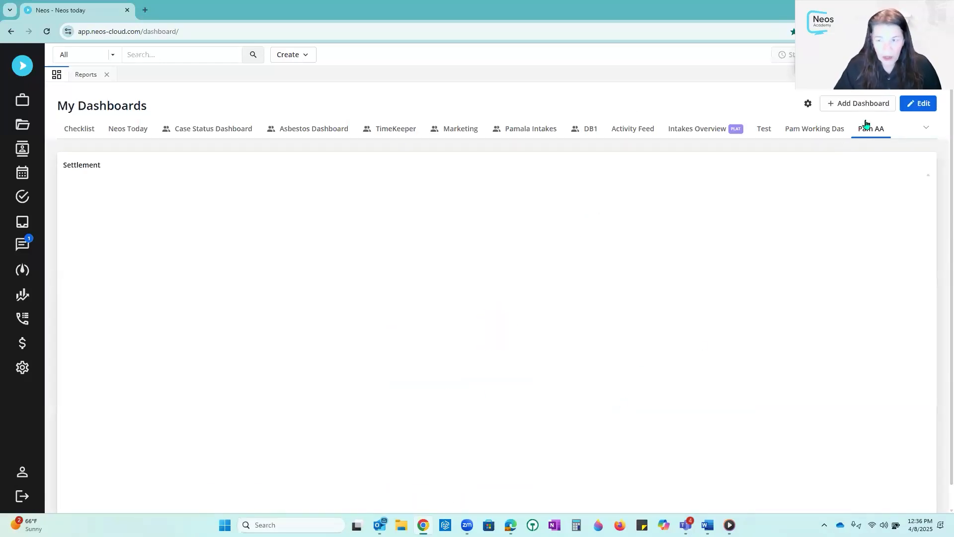
pyautogui.click(839, 104)
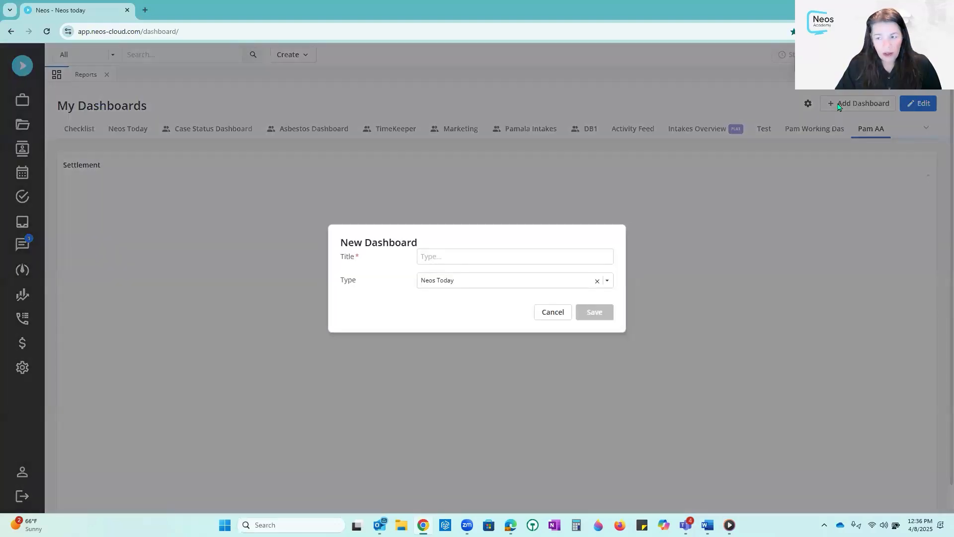
pyautogui.click(469, 255)
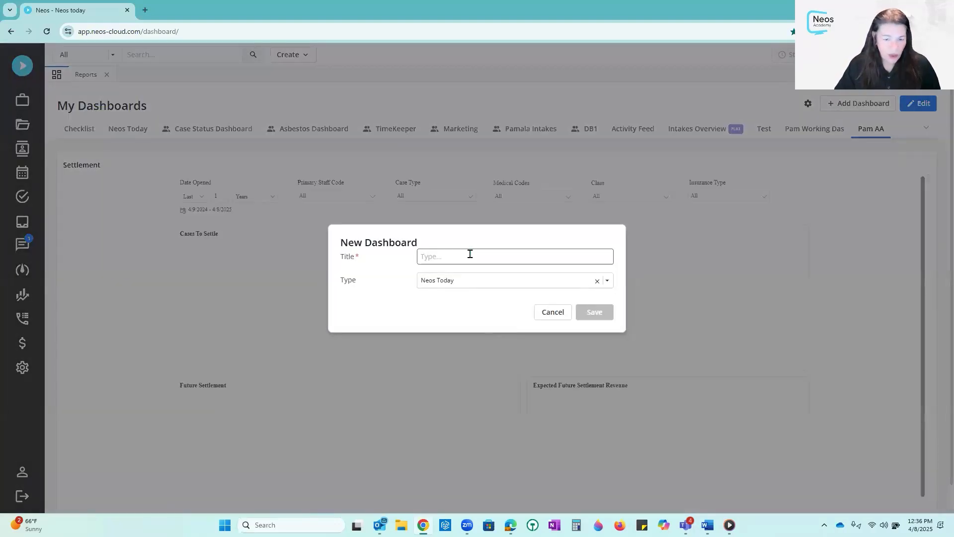
pyautogui.write('Pam NA')
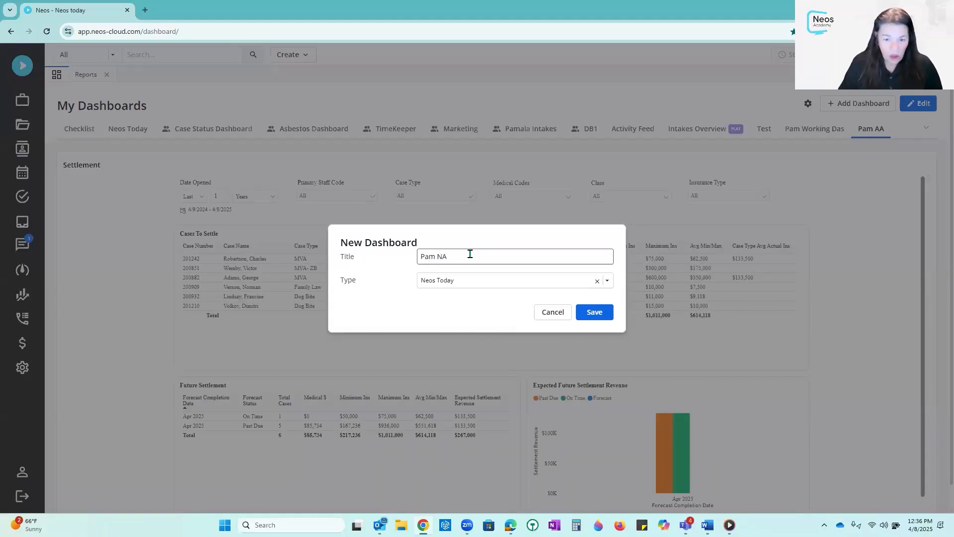
pyautogui.click(601, 314)
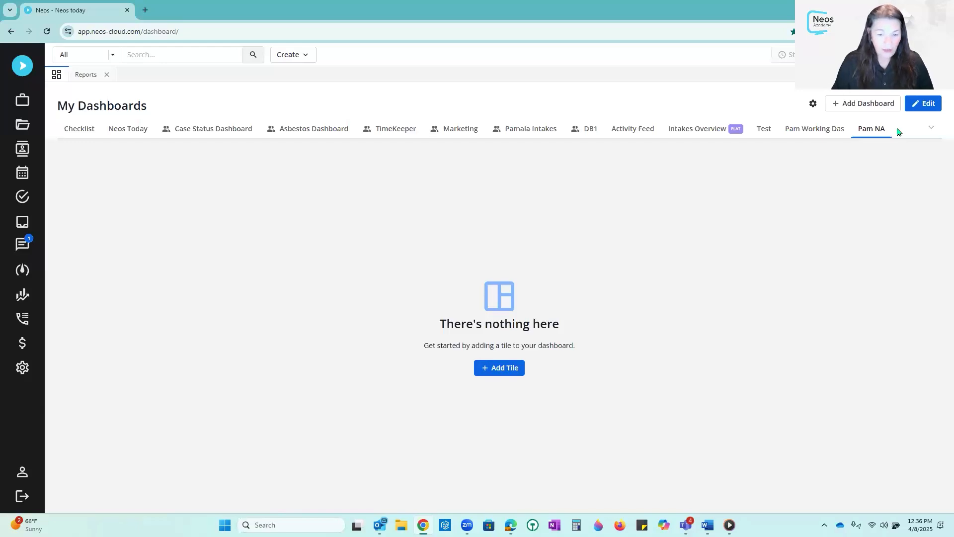
# Add a Table tile titled with the owner's first name followed by LIM, using the owner's SOL NA search query.
pyautogui.click(499, 368)
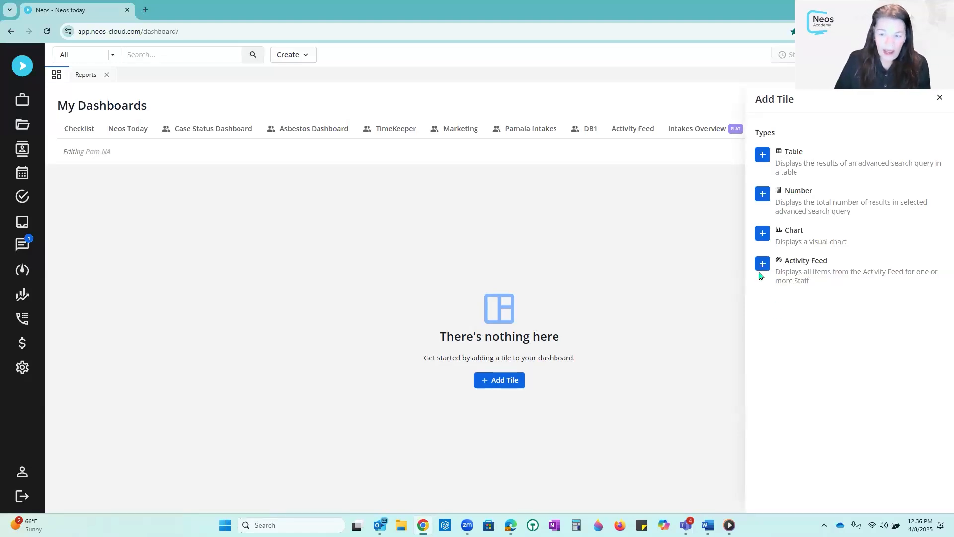
pyautogui.click(764, 155)
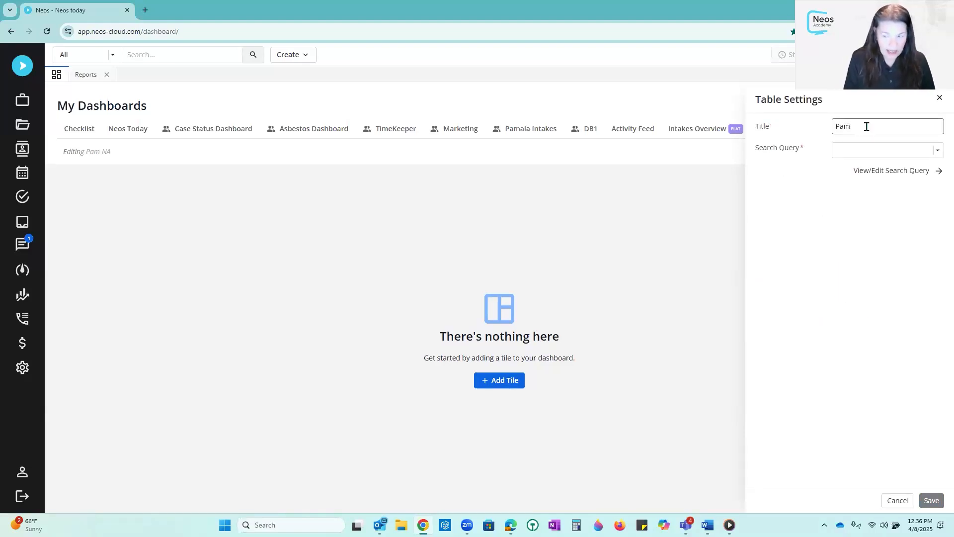
pyautogui.click(878, 150)
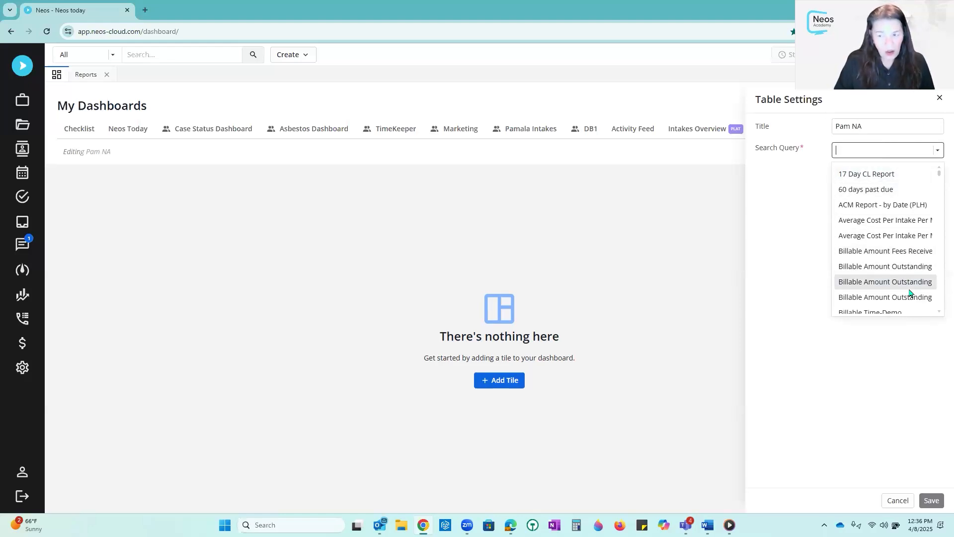
pyautogui.moveTo(857, 127); pyautogui.dragTo(878, 128)
pyautogui.click(877, 127)
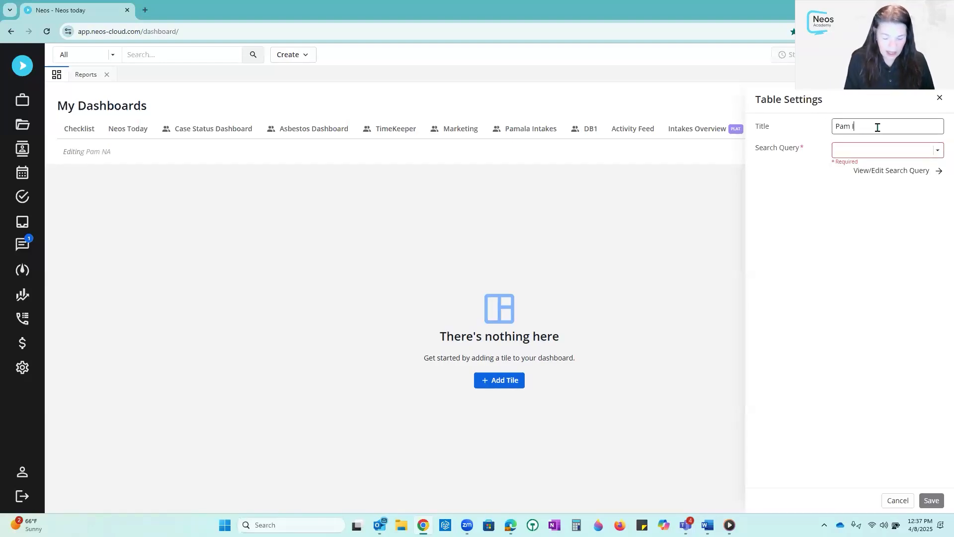
pyautogui.click(870, 153)
pyautogui.write('Pam')
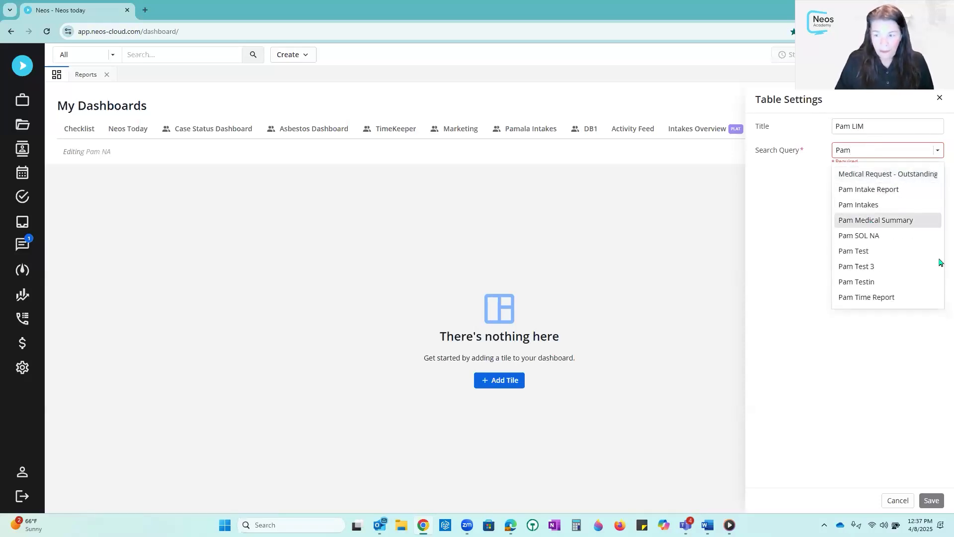
pyautogui.click(860, 241)
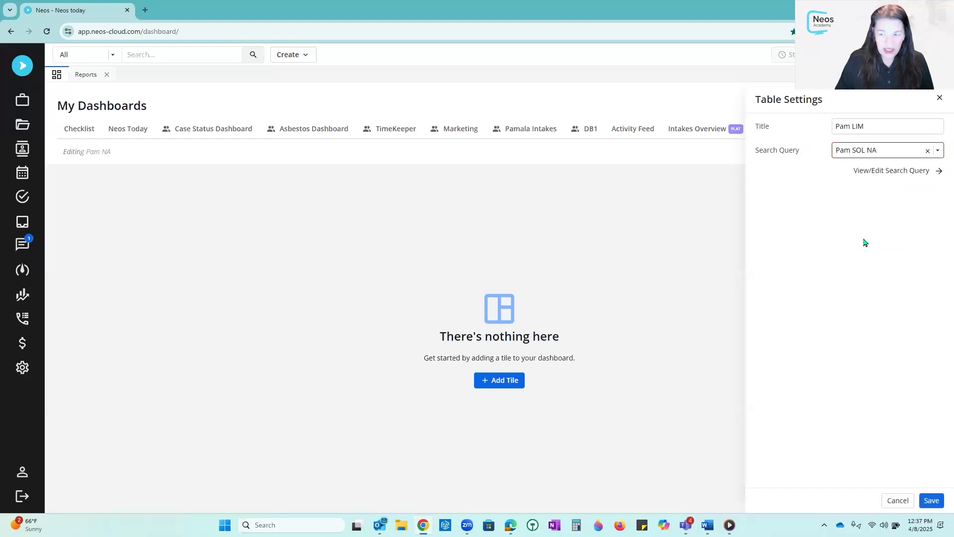
pyautogui.click(933, 502)
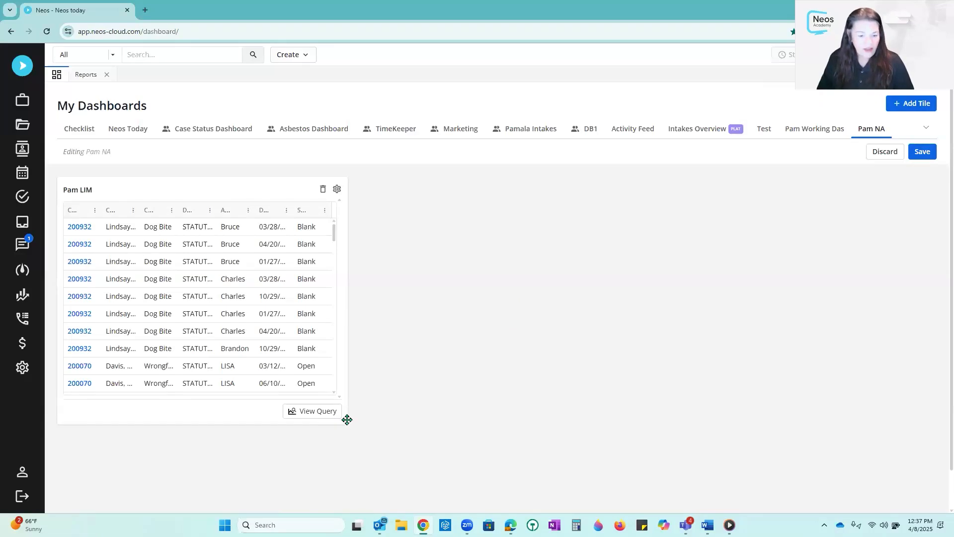
# Resize the LIM table tile to span the full dashboard width and save the dashboard.
pyautogui.moveTo(347, 422); pyautogui.dragTo(892, 441)
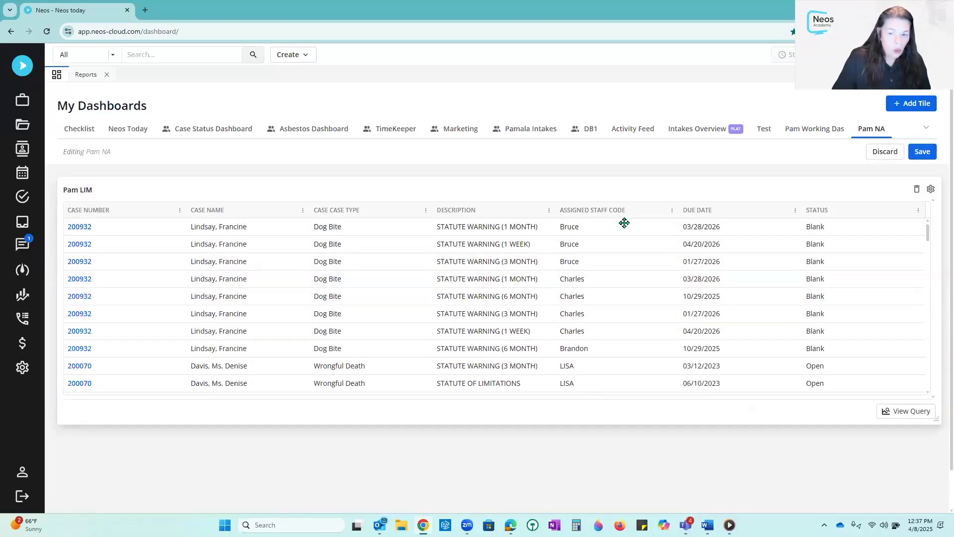
pyautogui.moveTo(937, 419); pyautogui.dragTo(266, 354)
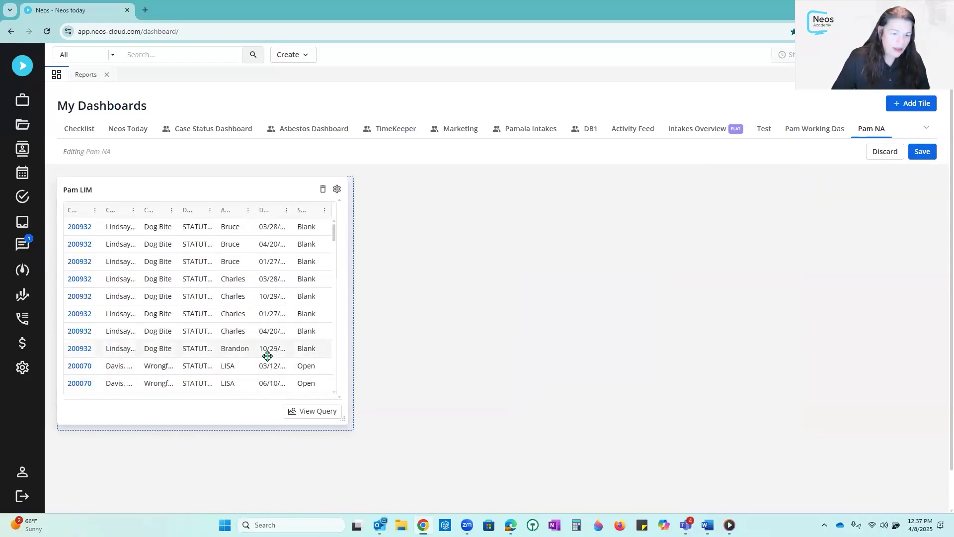
pyautogui.moveTo(767, 411); pyautogui.dragTo(932, 419)
pyautogui.click(928, 154)
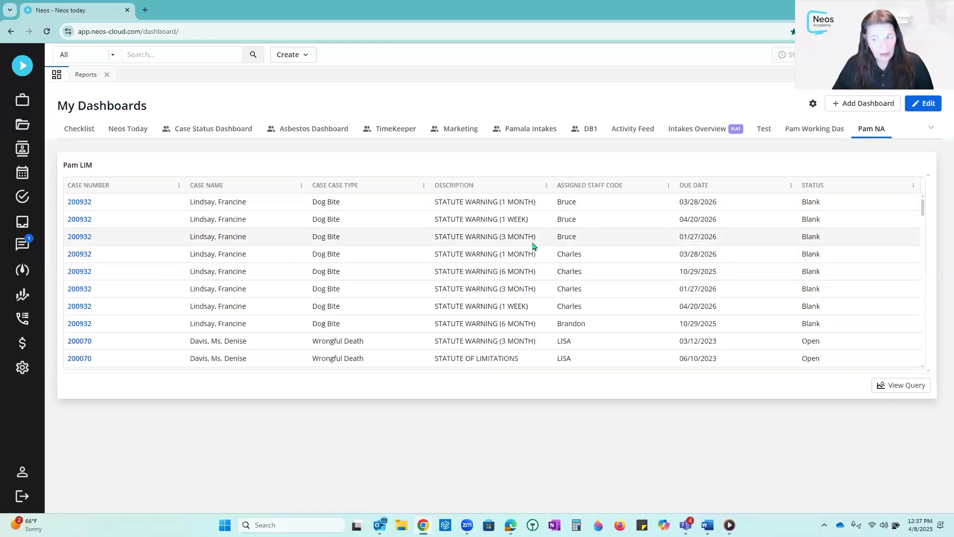
# Start a Chart tile on the NA dashboard using the SOL NA search query, titled with the owner's first name followed by LIM.
pyautogui.click(924, 104)
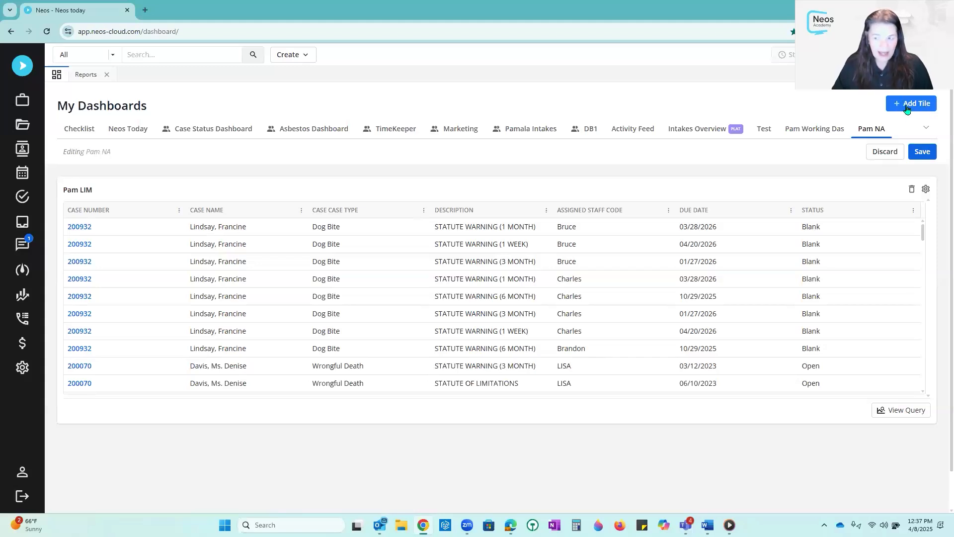
pyautogui.click(924, 106)
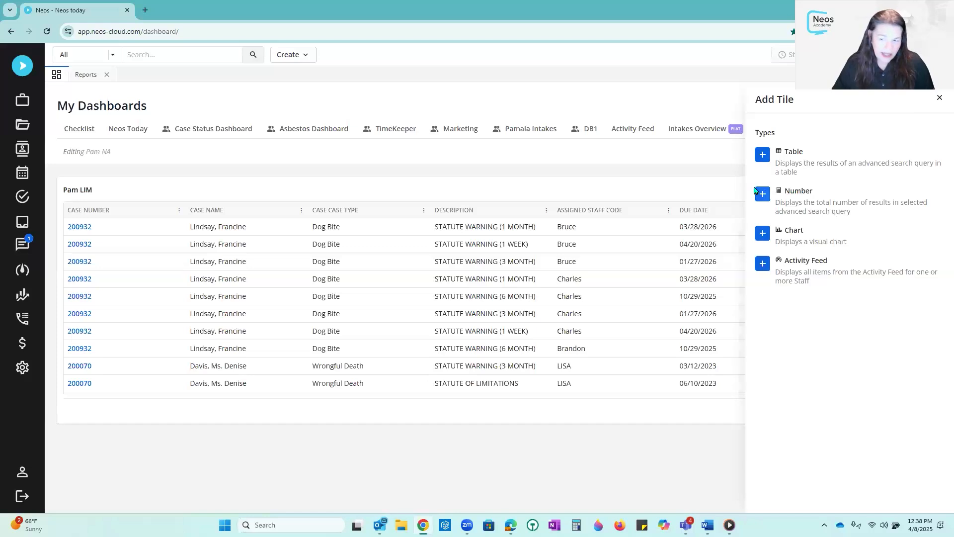
pyautogui.click(763, 235)
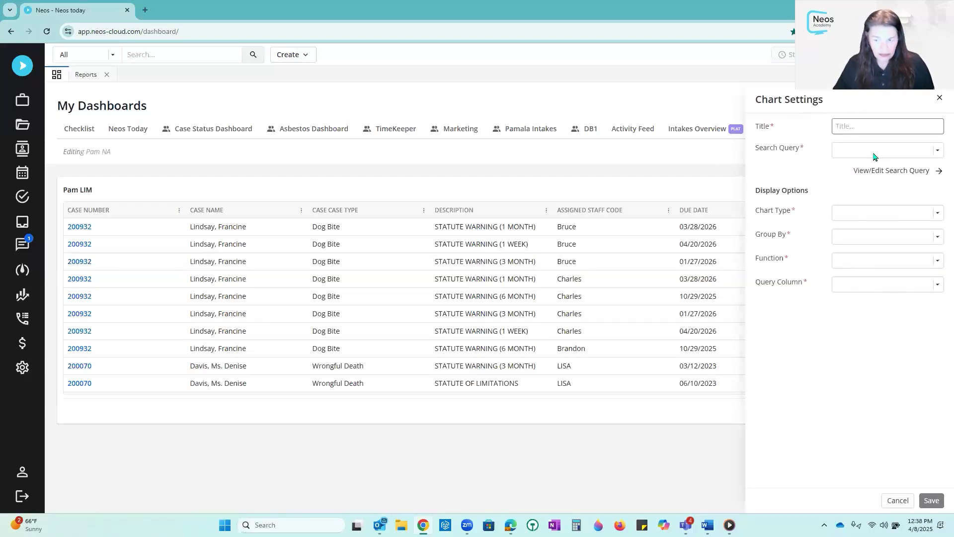
pyautogui.click(875, 153)
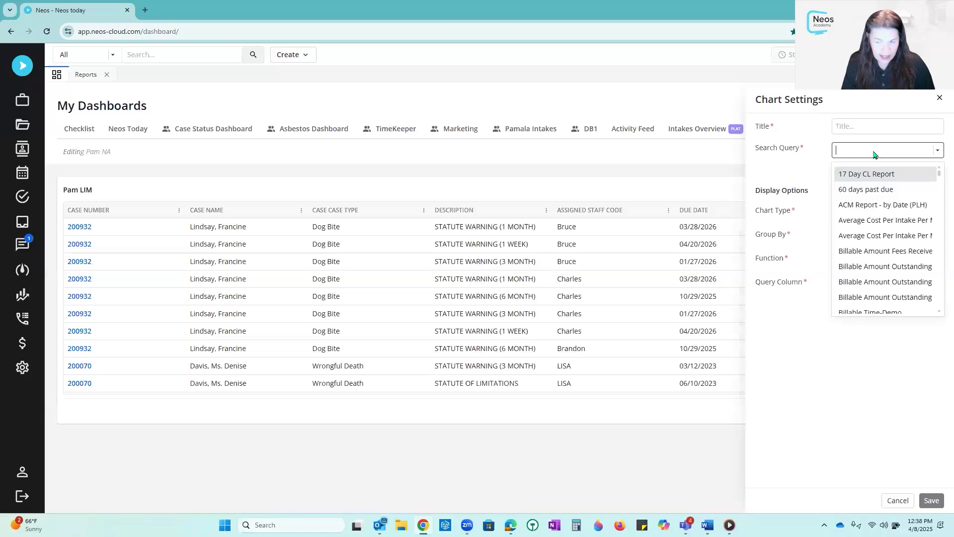
pyautogui.write('sol')
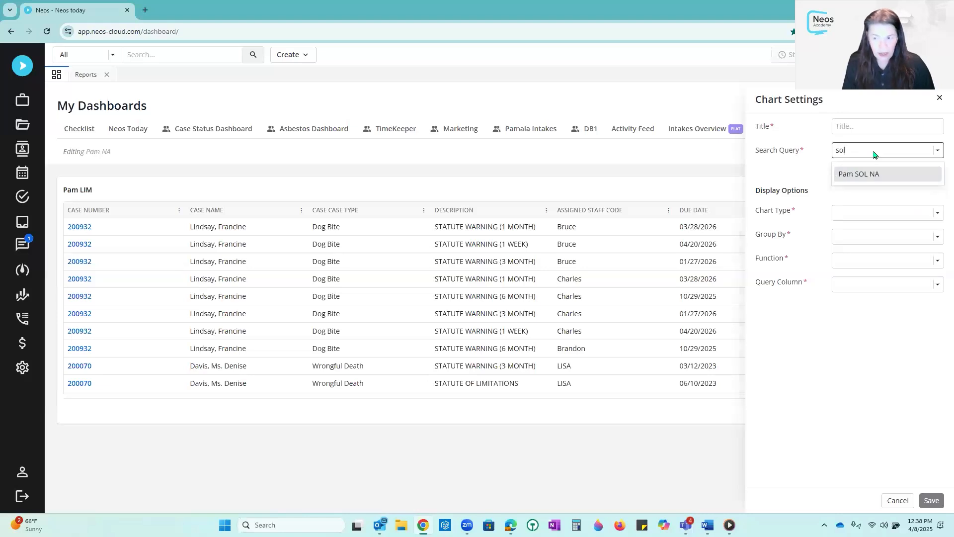
pyautogui.click(887, 176)
pyautogui.click(883, 124)
pyautogui.write('Pam LIM')
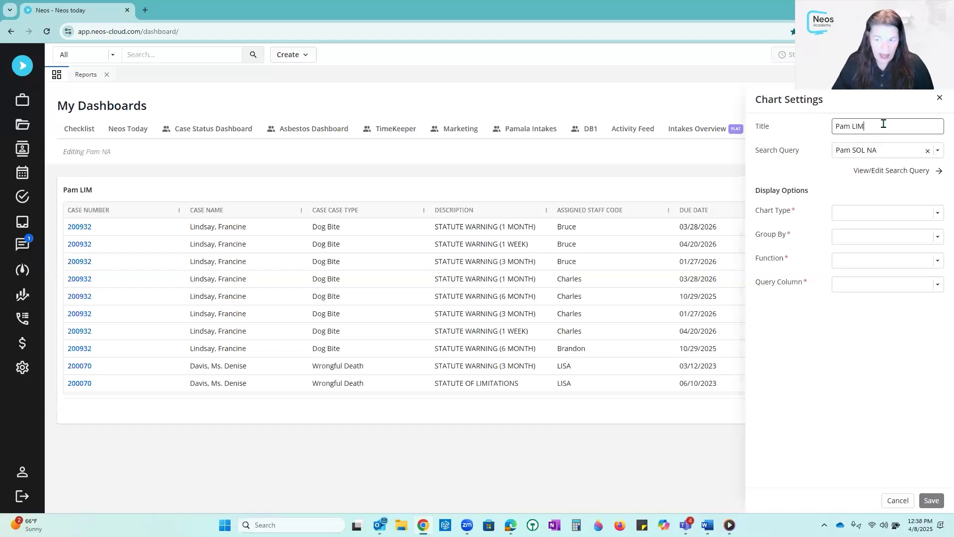
# Configure the chart as a Bar Graph grouped by Case Case Type with the Count function, and save the tile.
pyautogui.click(892, 213)
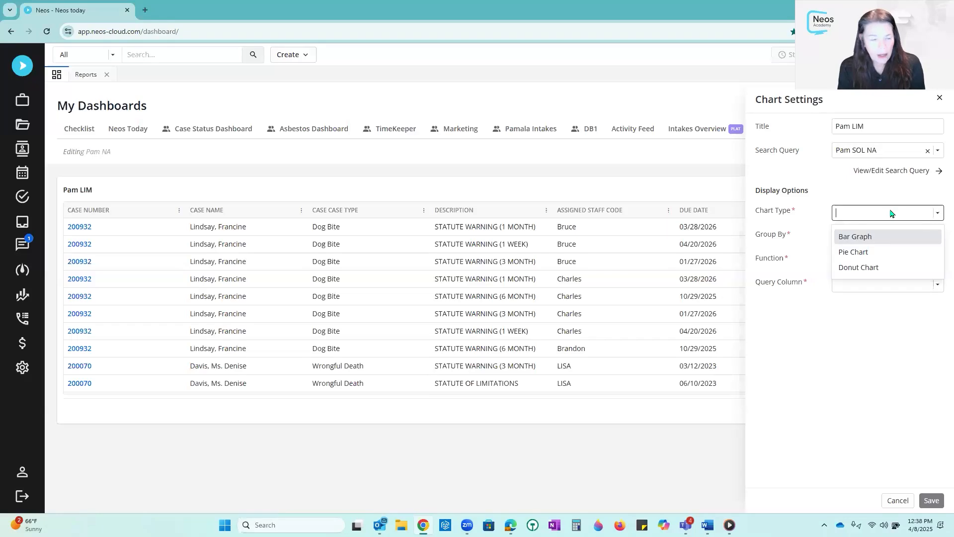
pyautogui.click(867, 238)
pyautogui.click(868, 238)
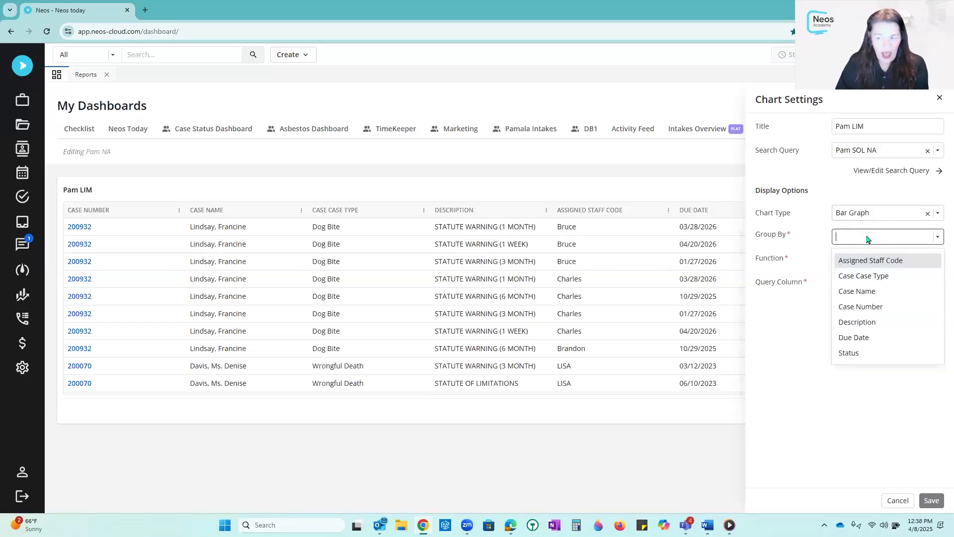
pyautogui.click(885, 282)
pyautogui.click(882, 267)
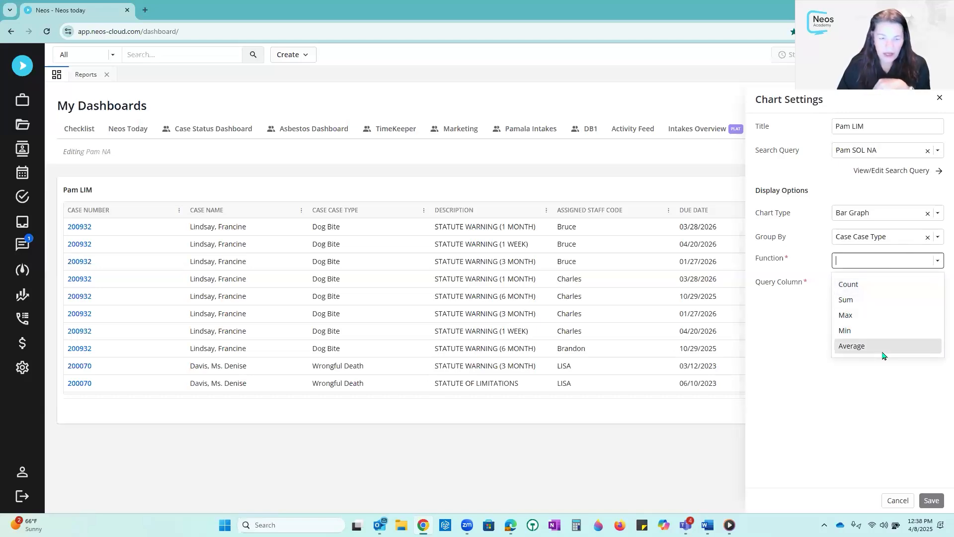
pyautogui.click(882, 288)
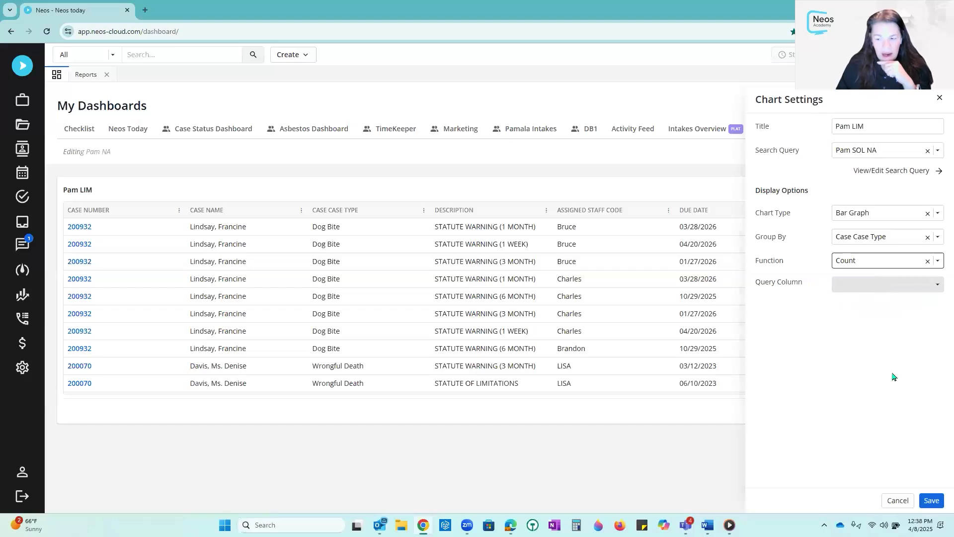
pyautogui.click(934, 502)
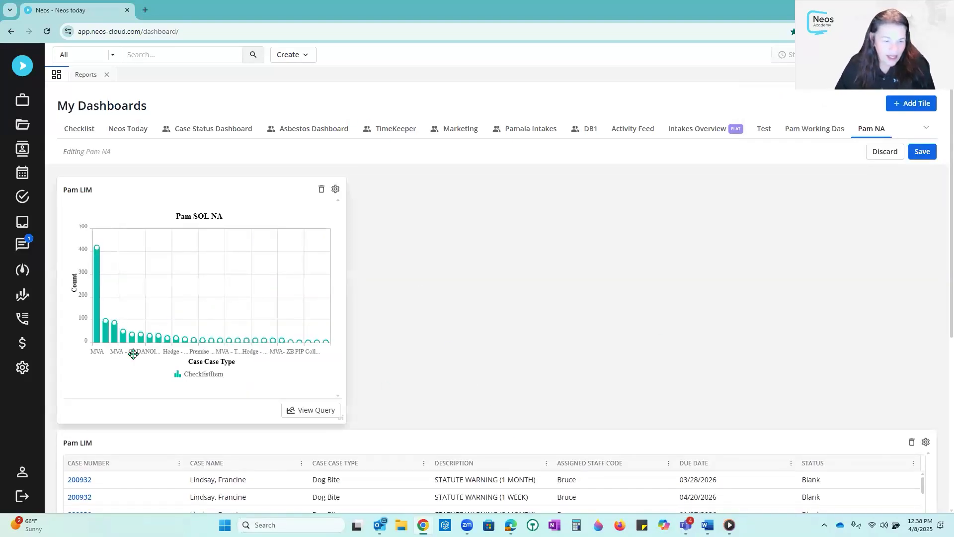
# Narrow the LIM table tile to about two thirds width, place the bar chart beside it, and save the dashboard.
pyautogui.moveTo(133, 353)
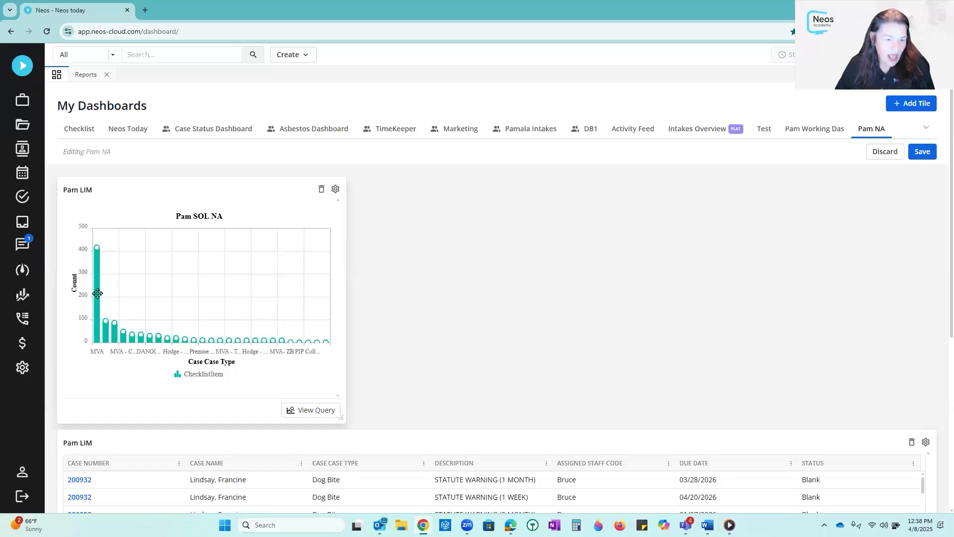
pyautogui.moveTo(98, 294)
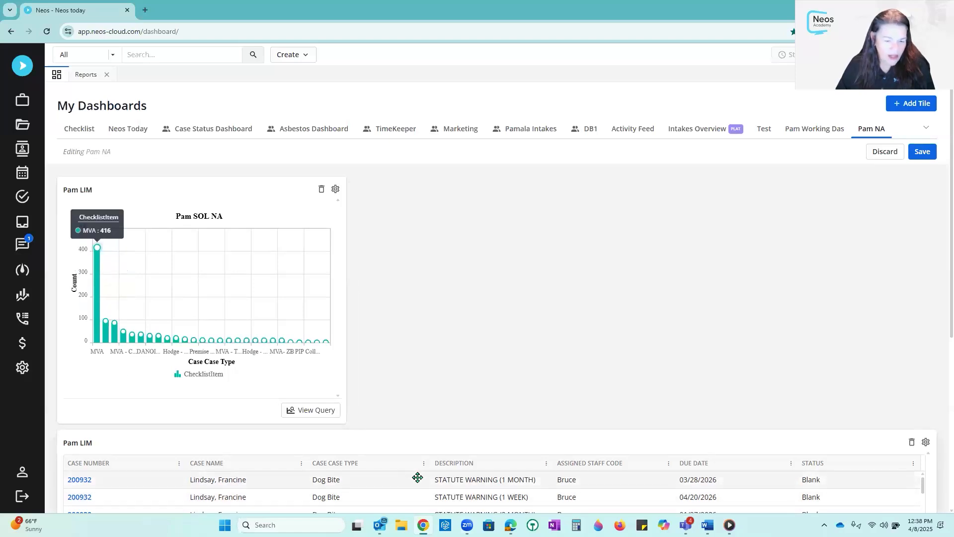
pyautogui.moveTo(433, 446); pyautogui.dragTo(599, 212)
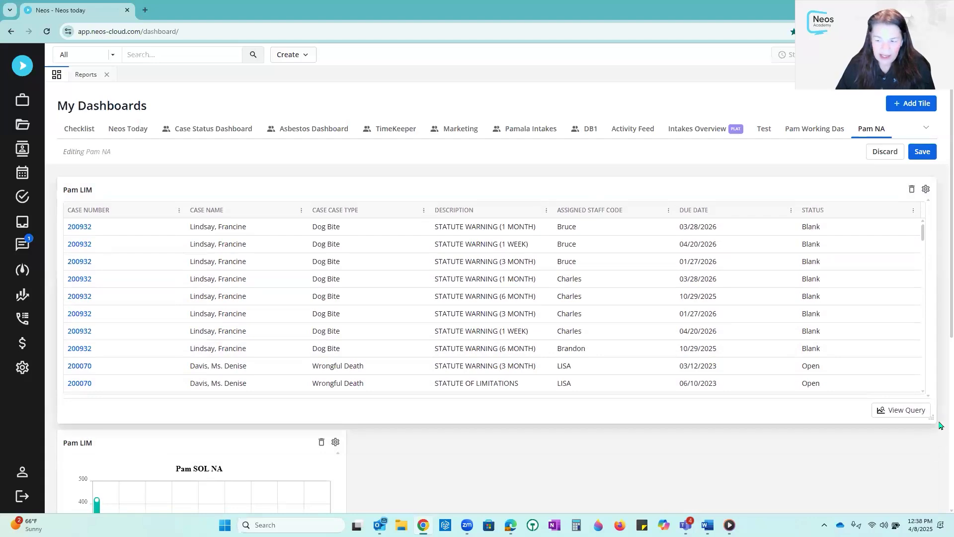
pyautogui.moveTo(933, 421); pyautogui.dragTo(607, 443)
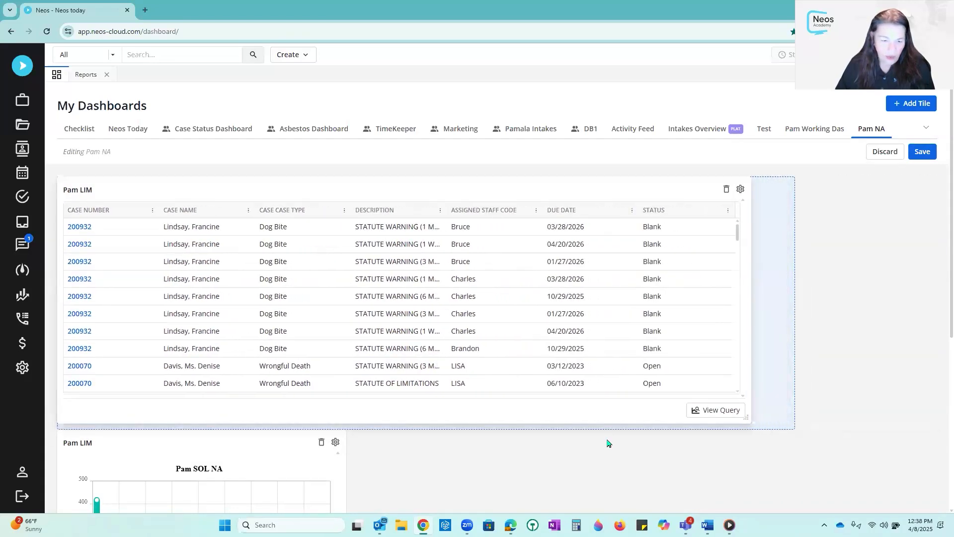
pyautogui.moveTo(781, 419); pyautogui.dragTo(257, 426)
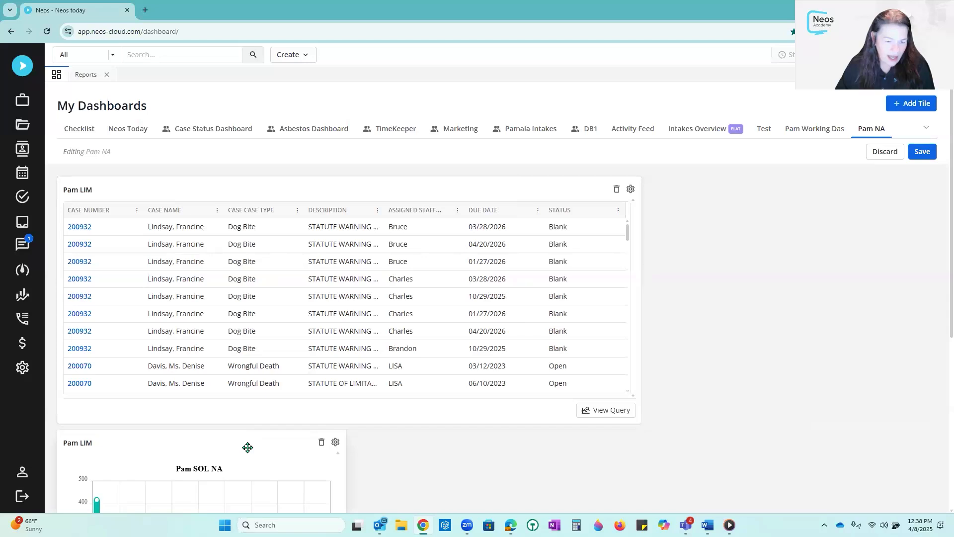
pyautogui.moveTo(787, 228); pyautogui.dragTo(786, 207)
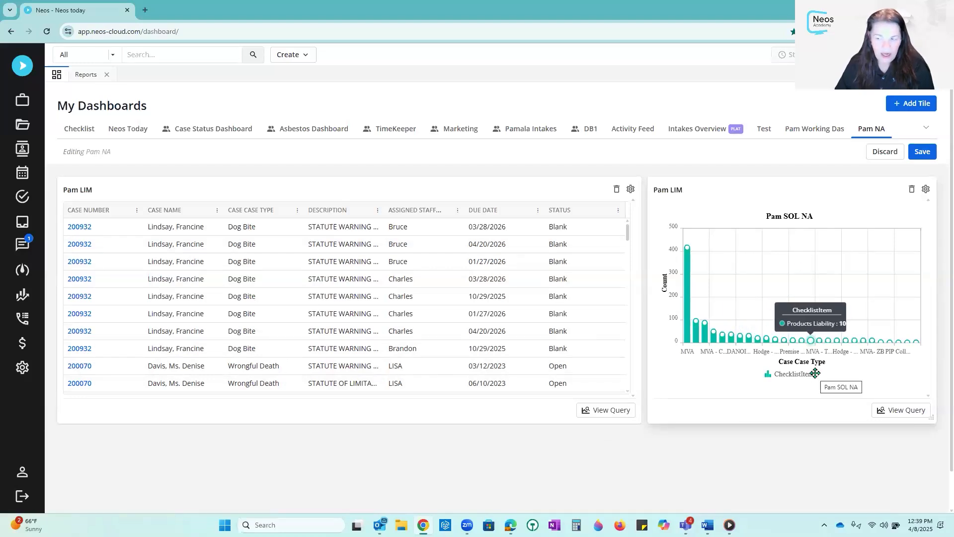
pyautogui.click(924, 149)
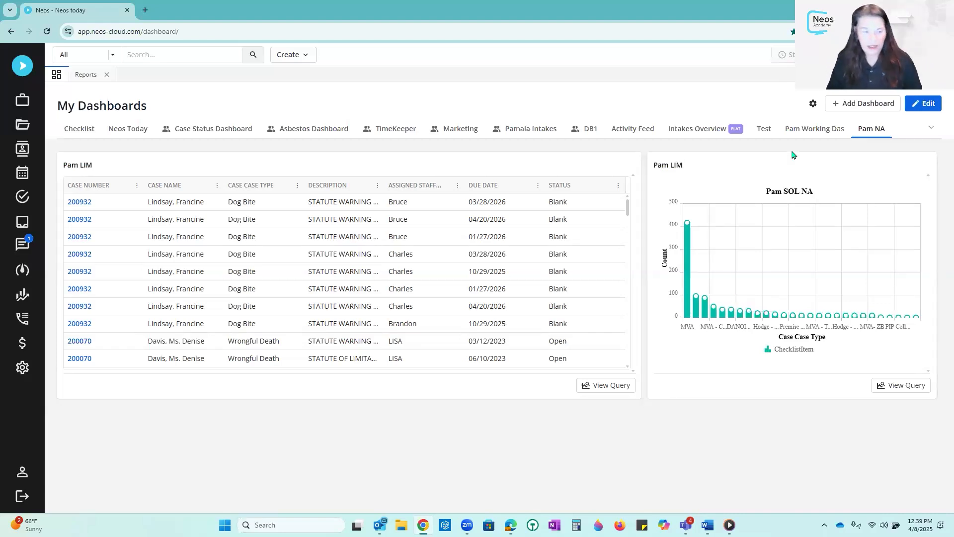
# Open the owner's Working Das dashboard and review its Open LIM Report and Open Case Report tiles.
pyautogui.click(813, 131)
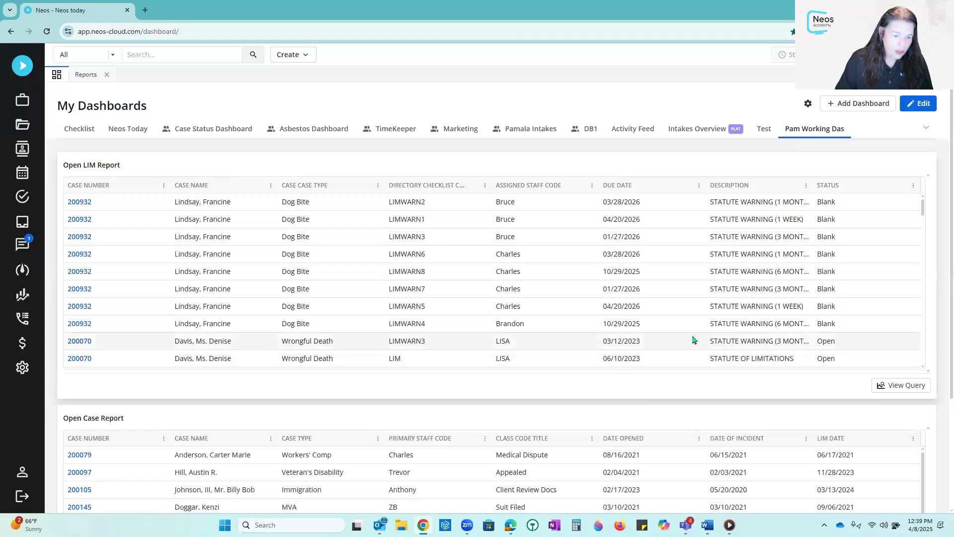
pyautogui.scroll(-5, 695, 338)
pyautogui.scroll(-10, 625, 424)
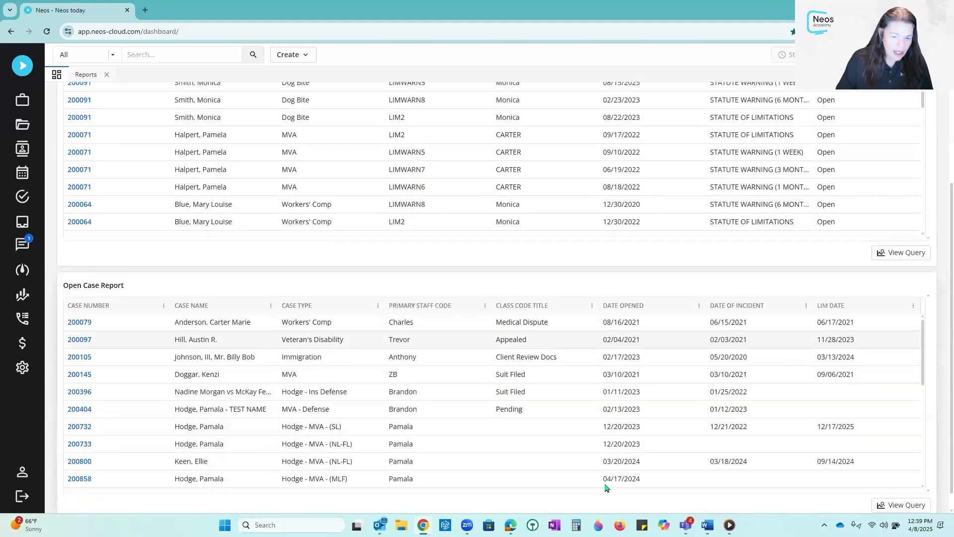
# Return to the start of the Open LIM Report, open its first case, cancel the time tracker, and close the case.
pyautogui.scroll(10, 619, 363)
pyautogui.scroll(5, 640, 233)
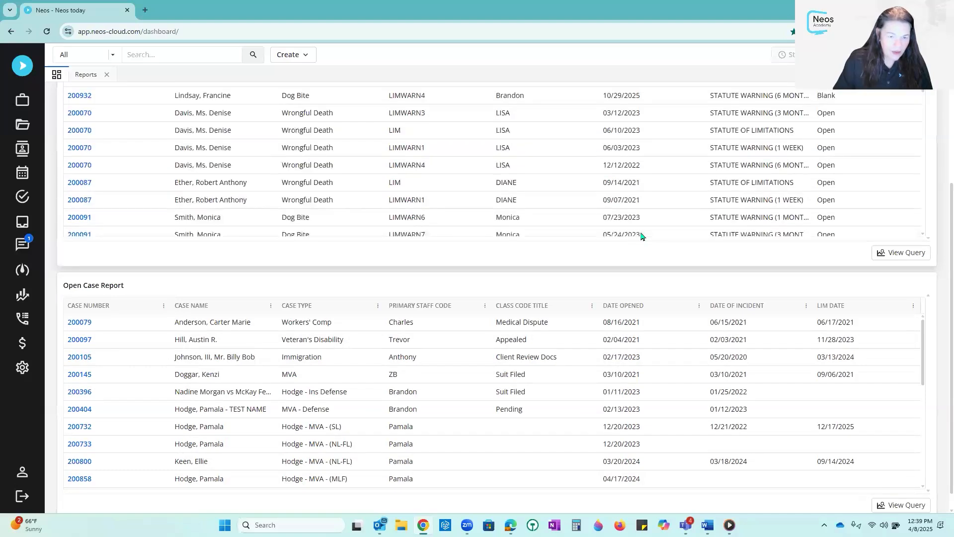
pyautogui.scroll(3, 897, 232)
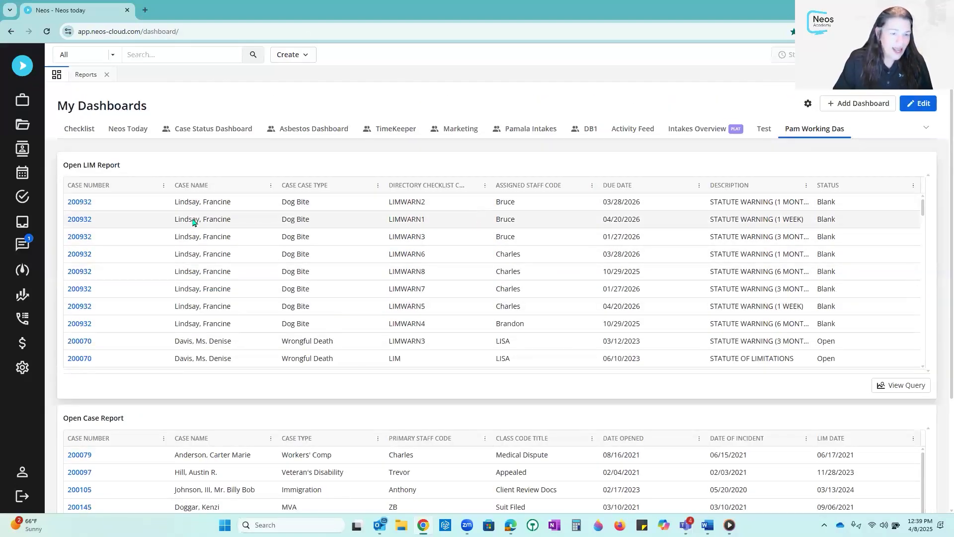
pyautogui.click(79, 203)
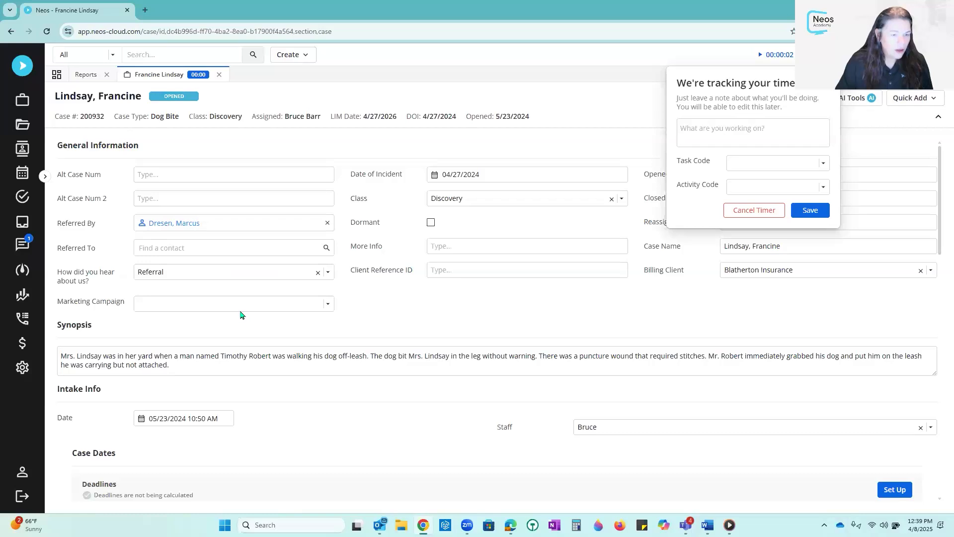
pyautogui.click(757, 213)
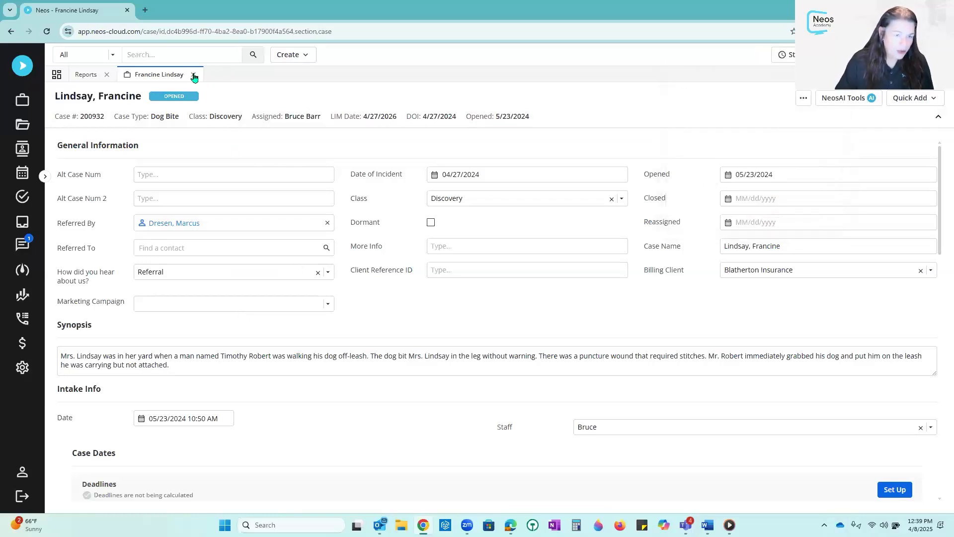
pyautogui.click(194, 74)
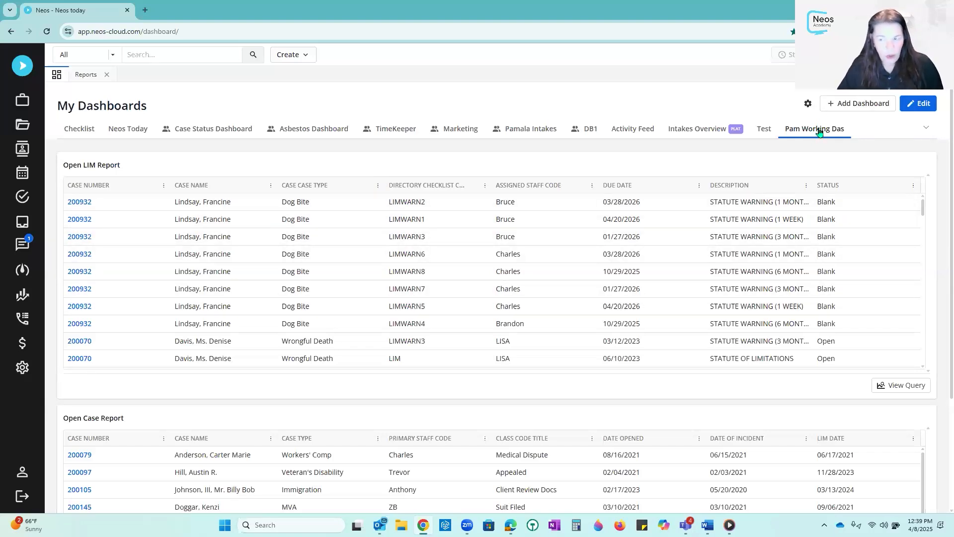
# In the dashboard's settings, complete the title so that it ends in "Working Dashboard" after the owner's first name.
pyautogui.click(810, 106)
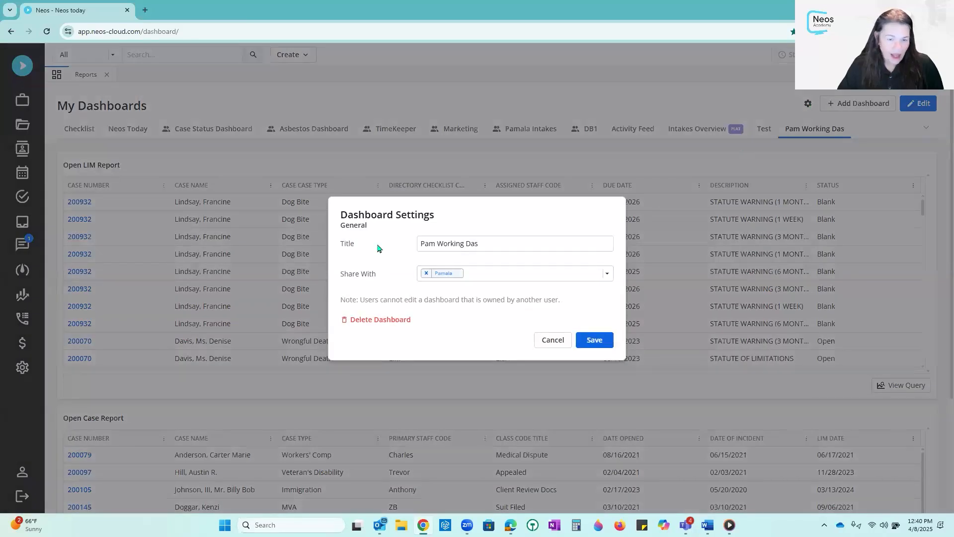
pyautogui.click(486, 242)
pyautogui.write('hboard')
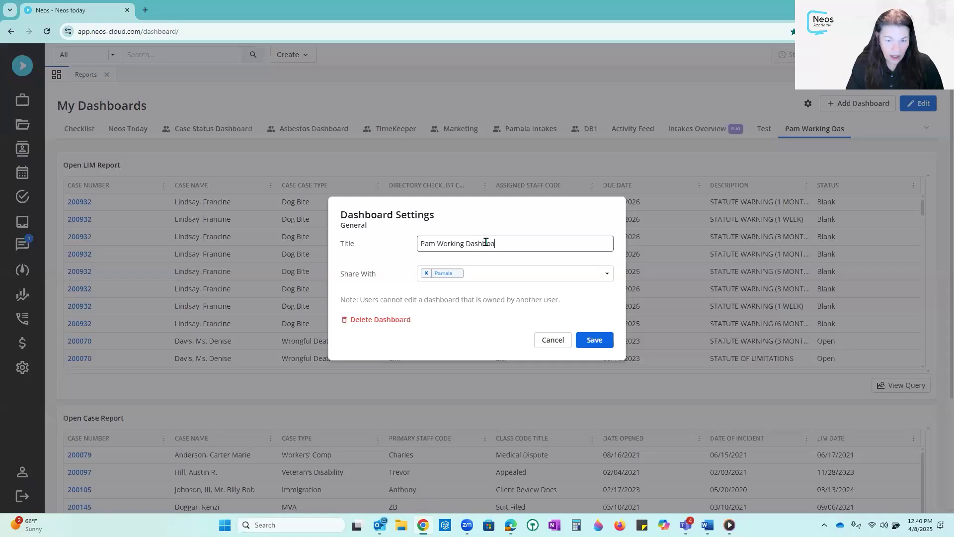
pyautogui.moveTo(525, 246); pyautogui.dragTo(339, 238)
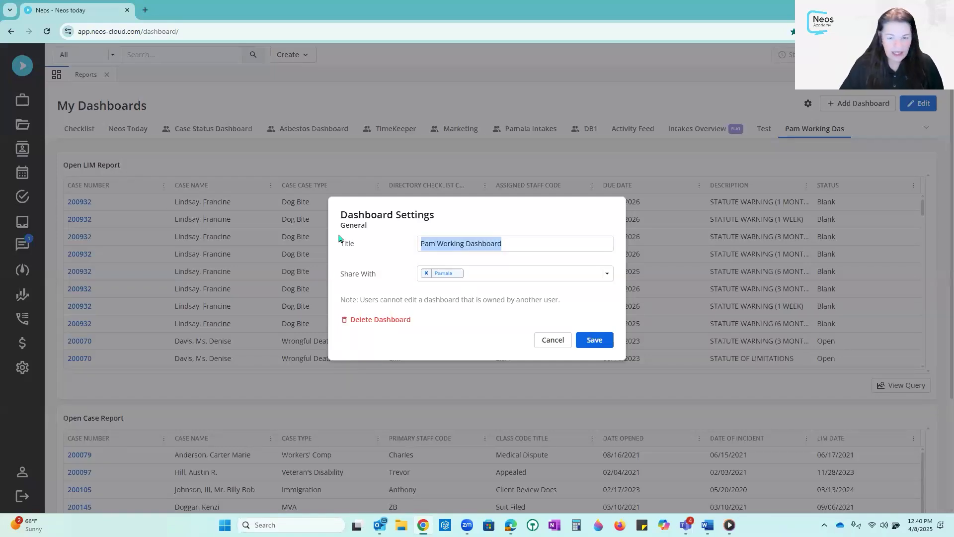
# Share the dashboard with one additional staff member and save the dashboard settings.
pyautogui.click(543, 280)
pyautogui.write('da')
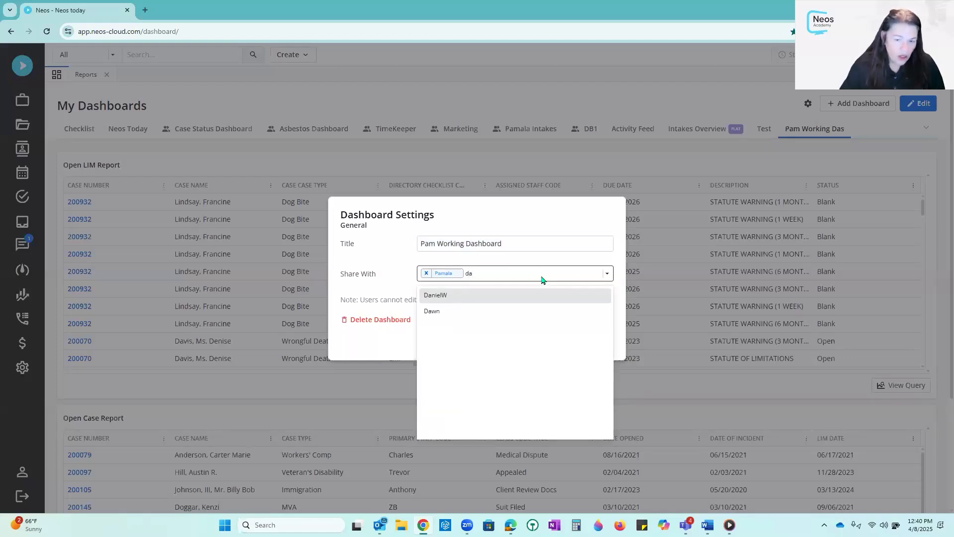
pyautogui.click(456, 312)
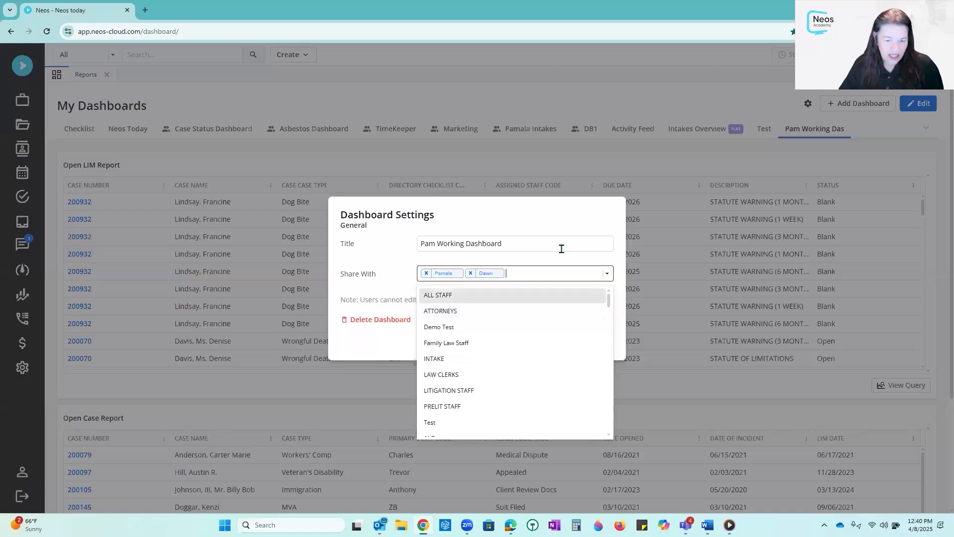
pyautogui.click(571, 224)
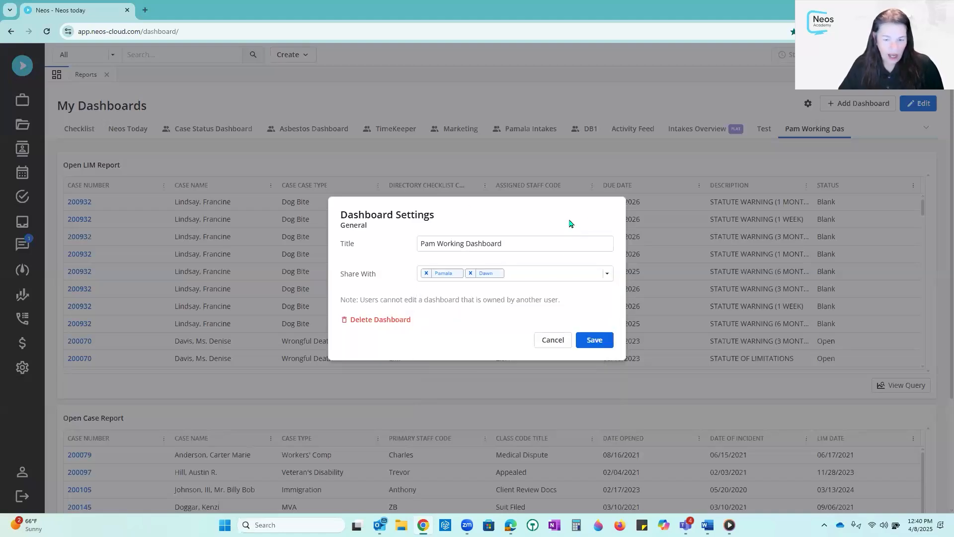
pyautogui.click(604, 338)
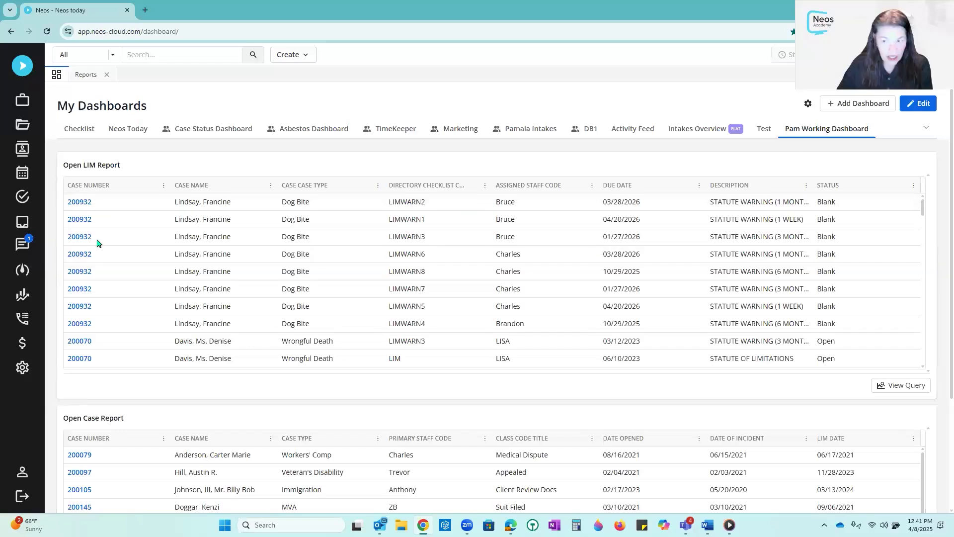
# Open the Insurance Report By Case No from the Insurance category of reports.
pyautogui.click(24, 295)
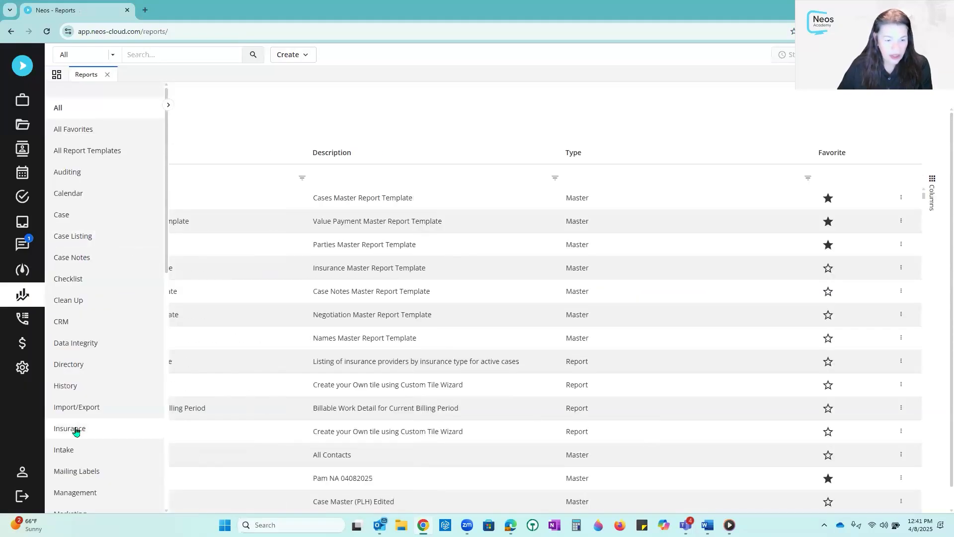
pyautogui.click(76, 432)
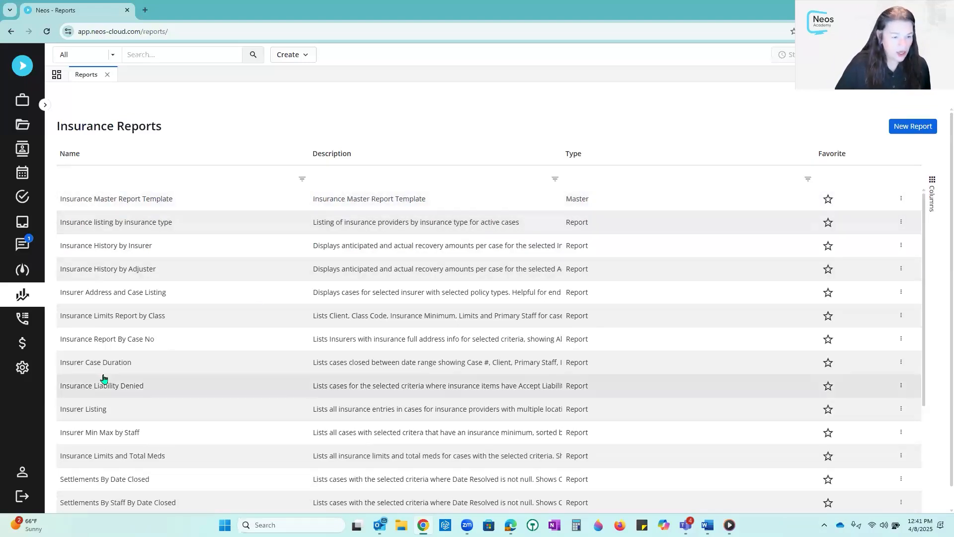
pyautogui.click(89, 341)
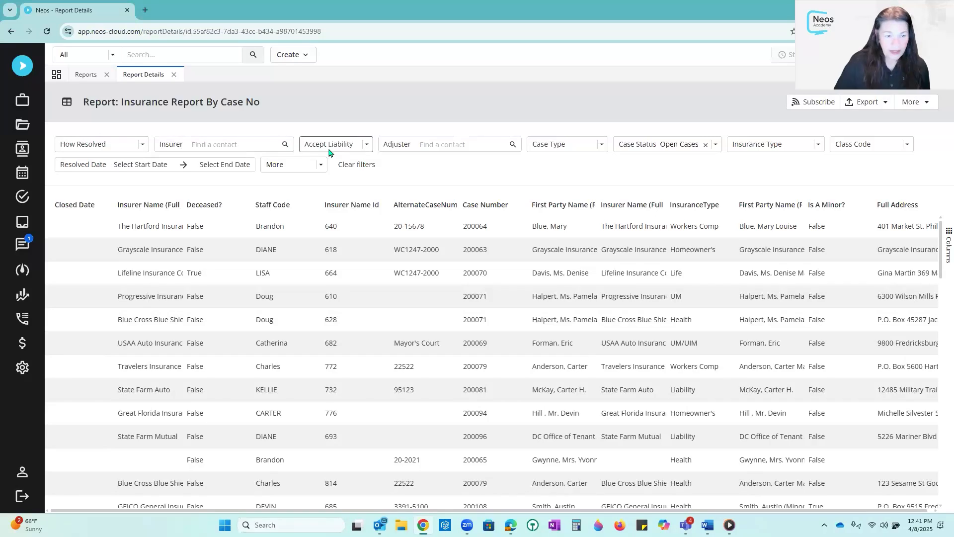
# Filter the report to cases with How Resolved set to Mediation, and clear that filter again.
pyautogui.click(141, 145)
pyautogui.click(142, 145)
pyautogui.click(141, 145)
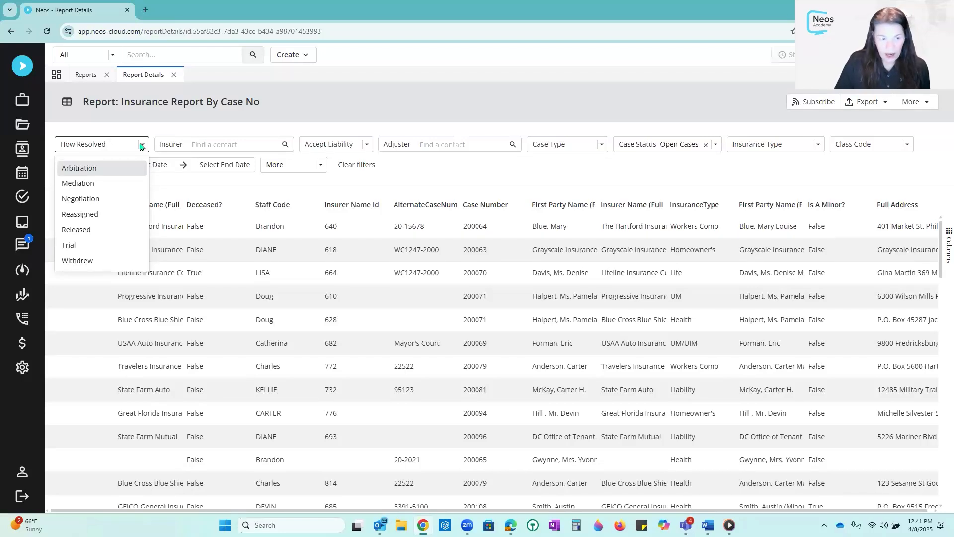
pyautogui.click(108, 186)
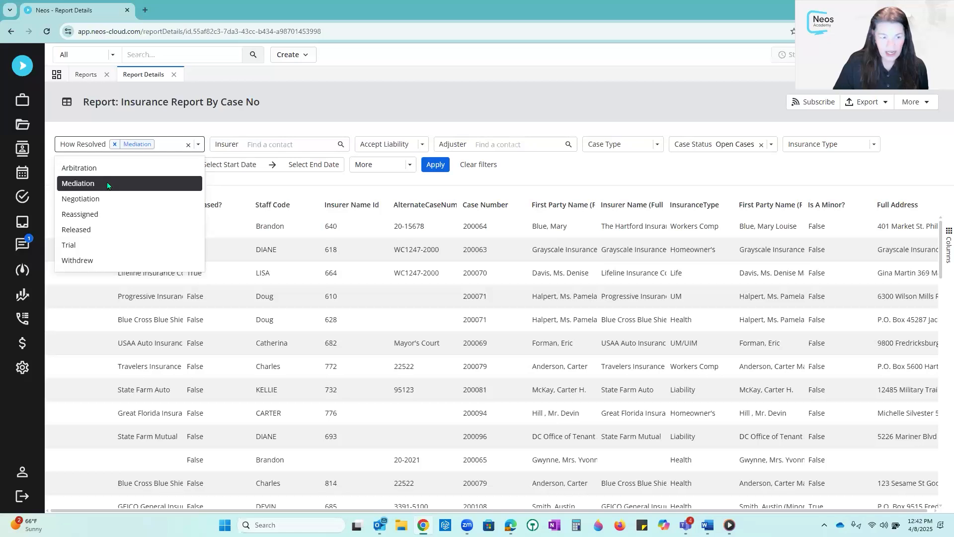
pyautogui.click(441, 169)
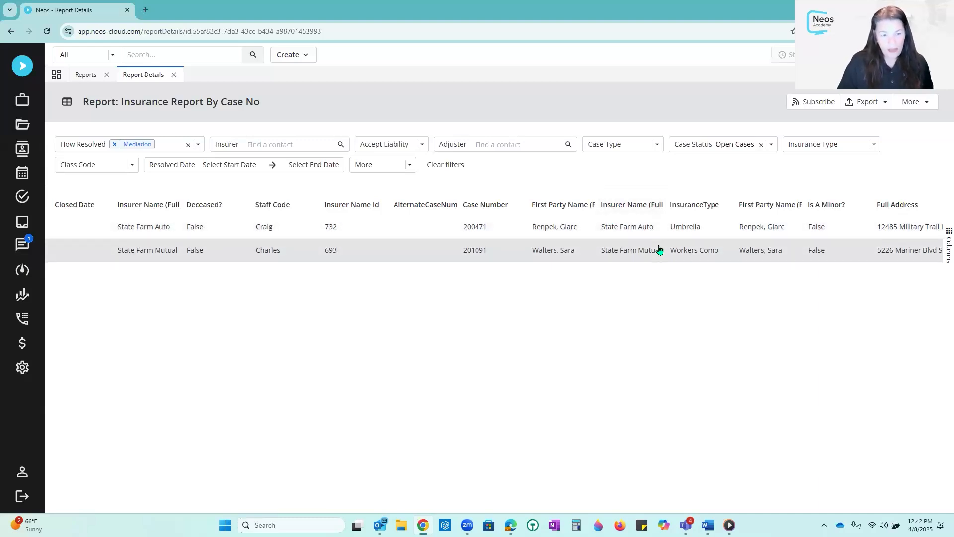
pyautogui.click(188, 145)
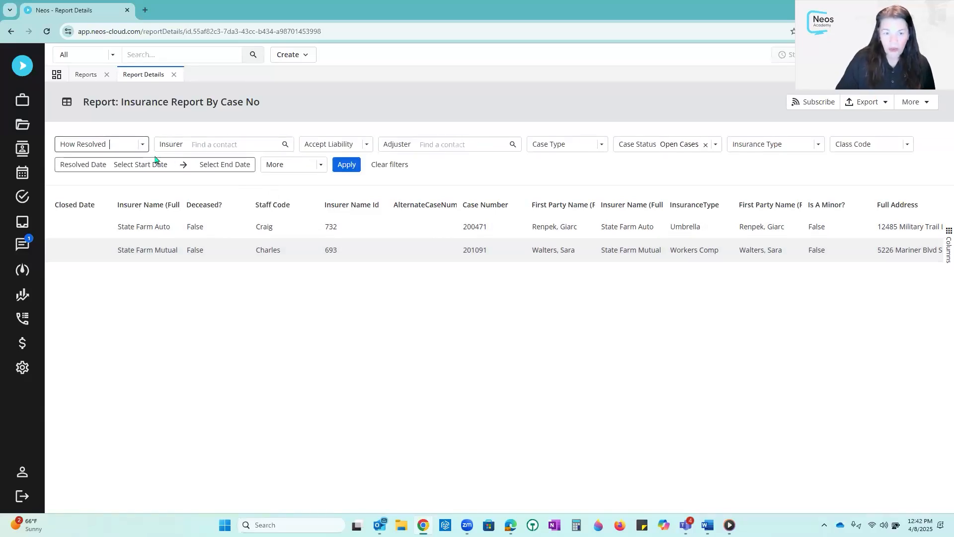
pyautogui.click(343, 166)
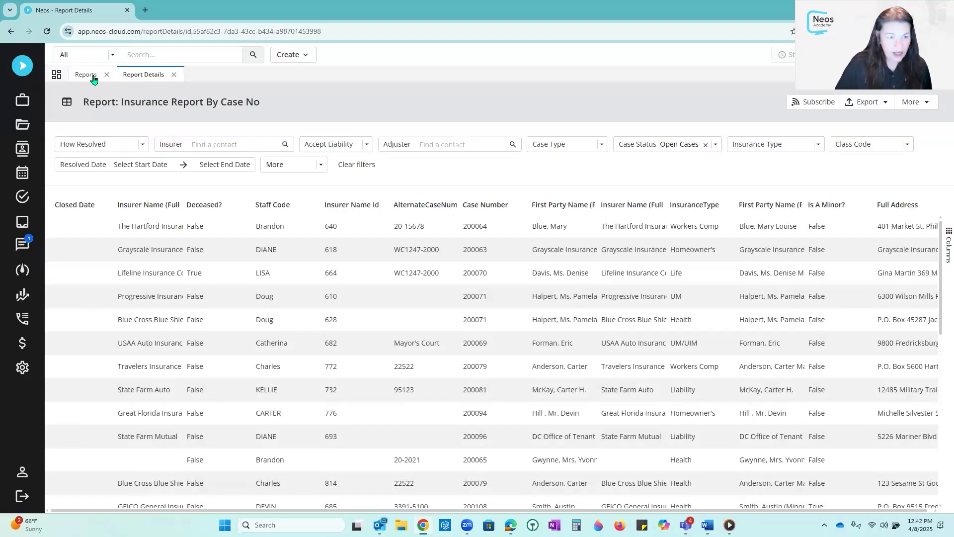
# Open the Insurance Limits and Total Meds report from the Insurance reports and check which columns it offers.
pyautogui.click(93, 80)
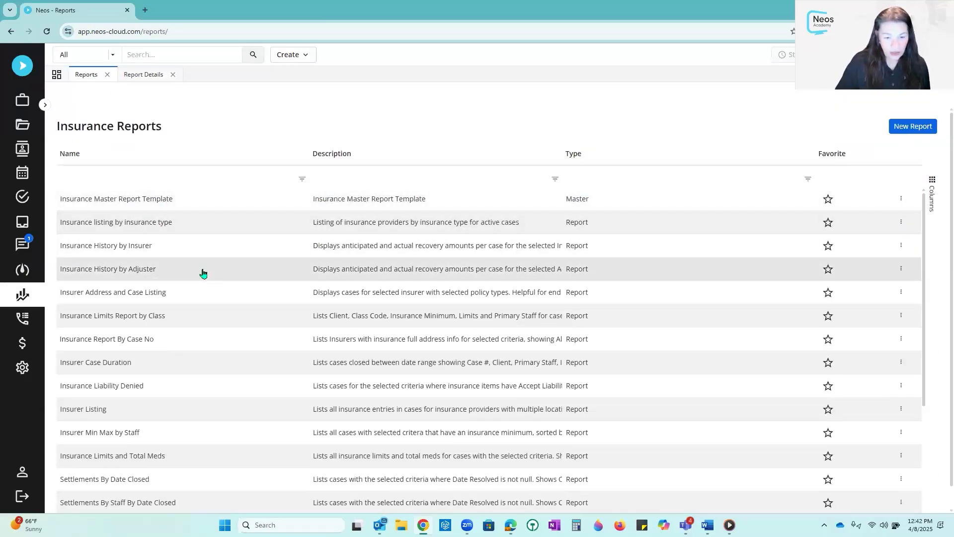
pyautogui.scroll(-3, 202, 273)
pyautogui.scroll(-1, 203, 273)
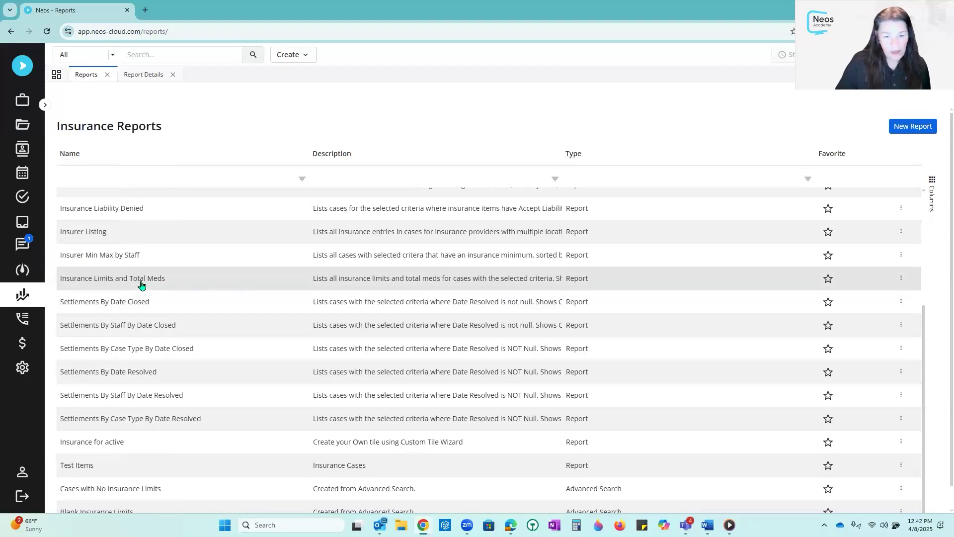
pyautogui.click(141, 283)
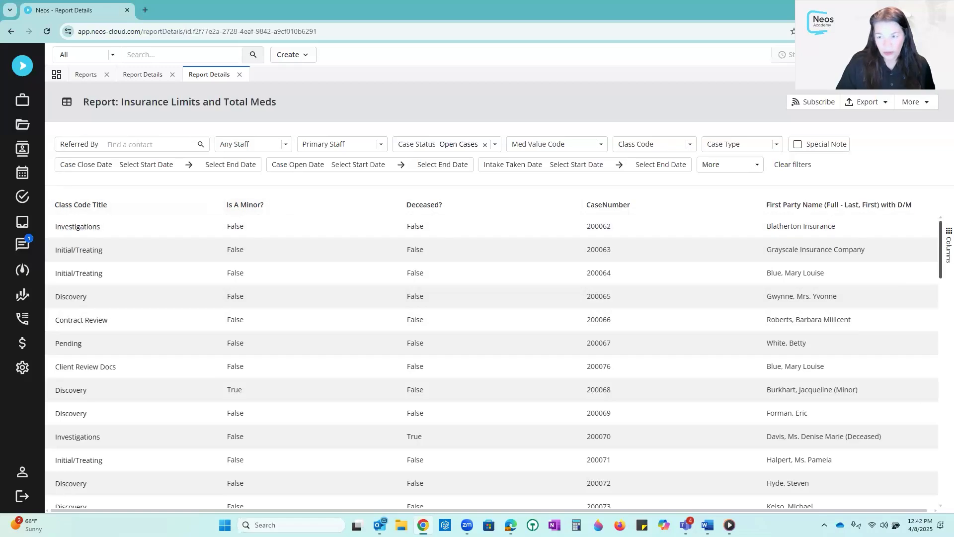
pyautogui.click(943, 237)
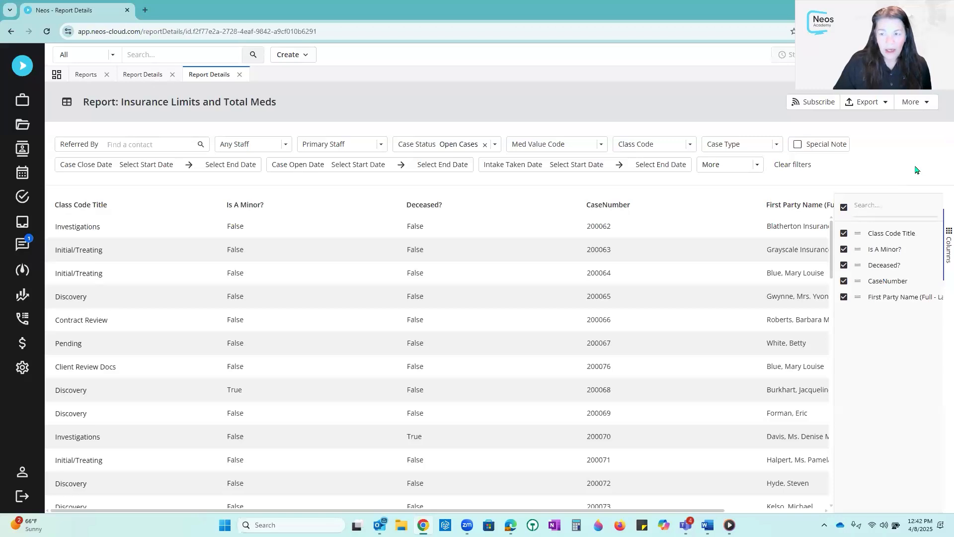
pyautogui.click(944, 237)
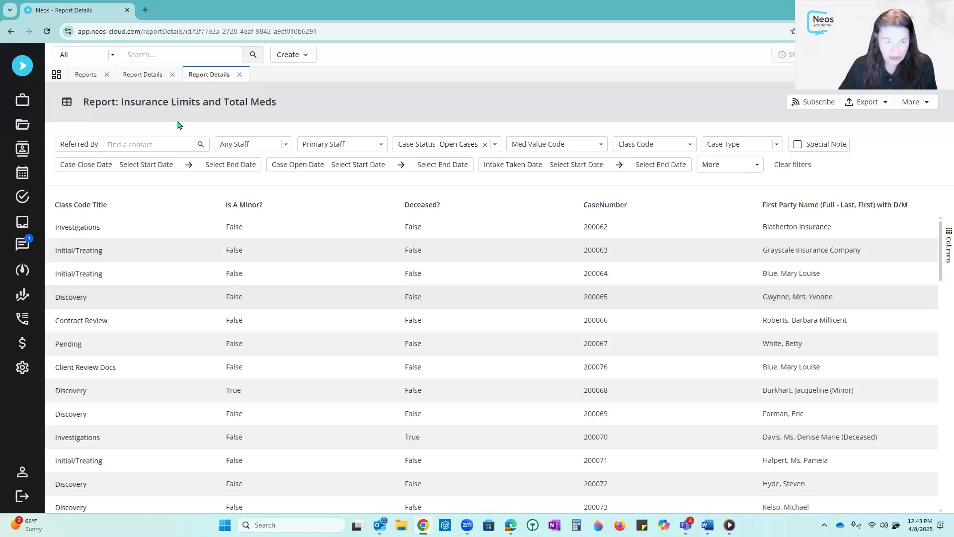
# Close the Insurance Limits and Total Meds report and browse the full list of reports in the Insurance category.
pyautogui.click(240, 77)
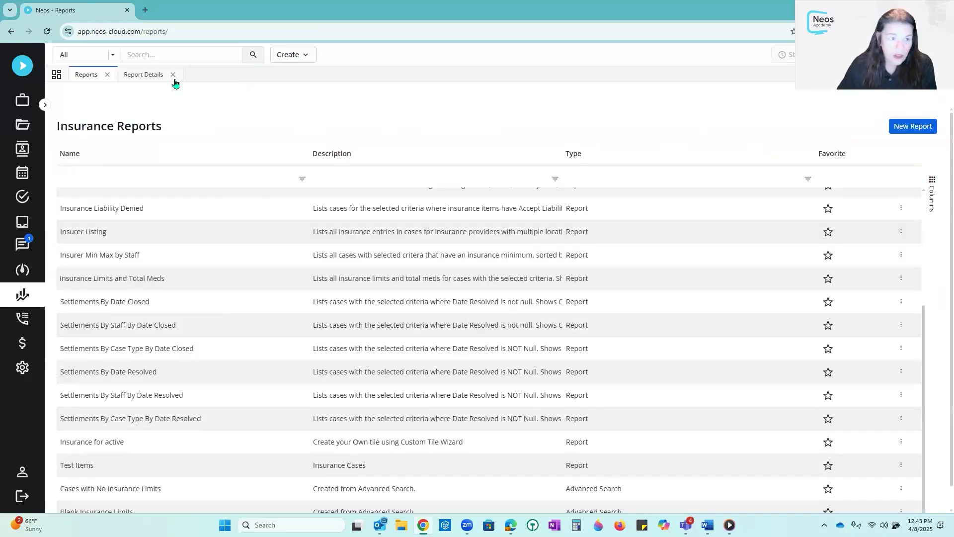
pyautogui.click(44, 105)
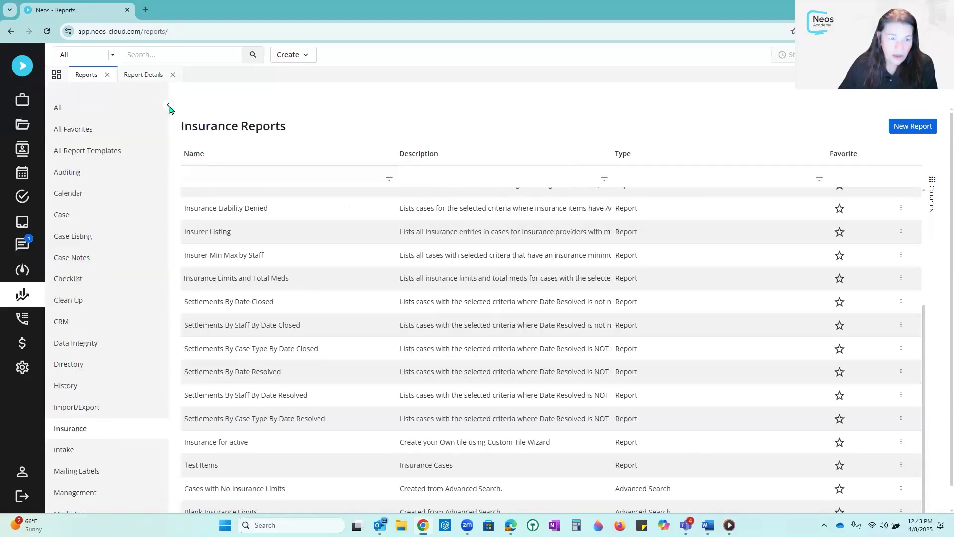
pyautogui.click(169, 107)
pyautogui.click(45, 104)
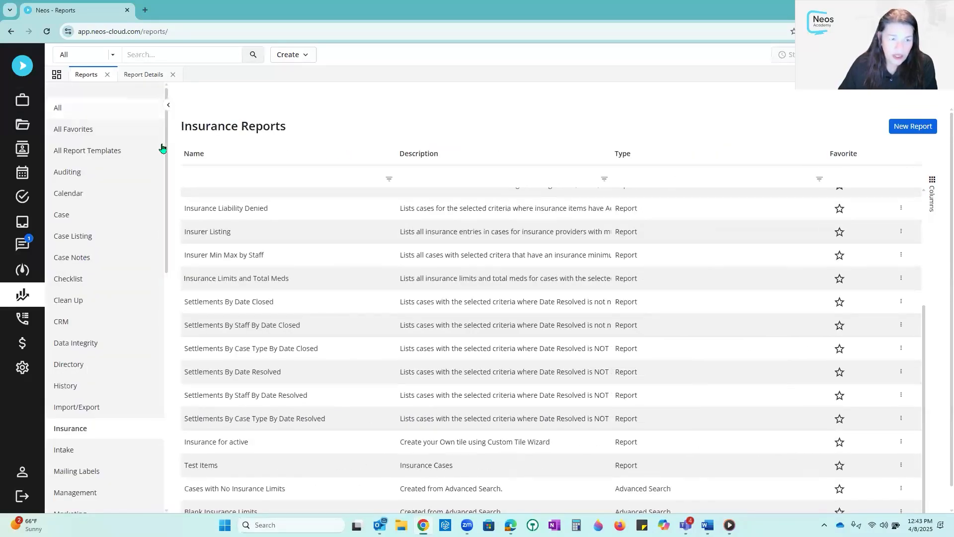
pyautogui.click(162, 148)
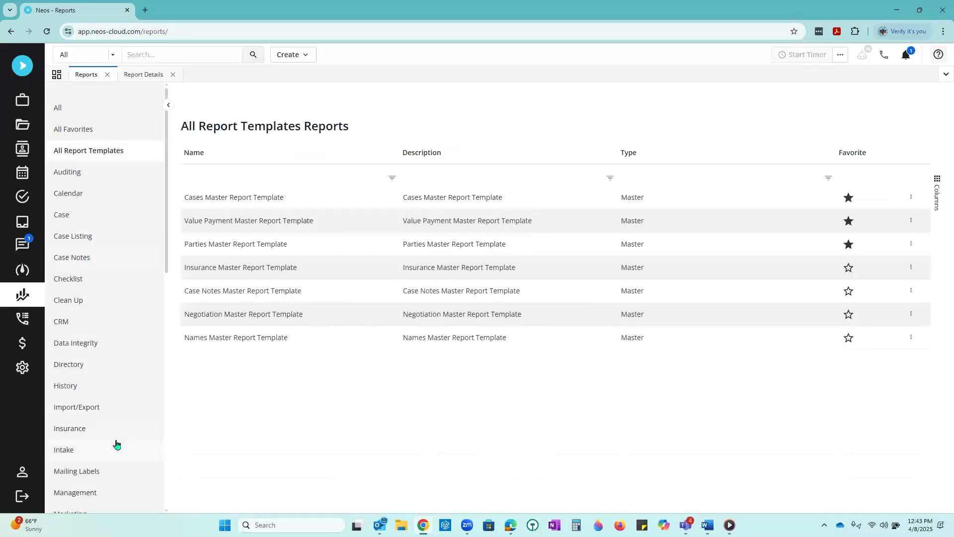
pyautogui.click(110, 436)
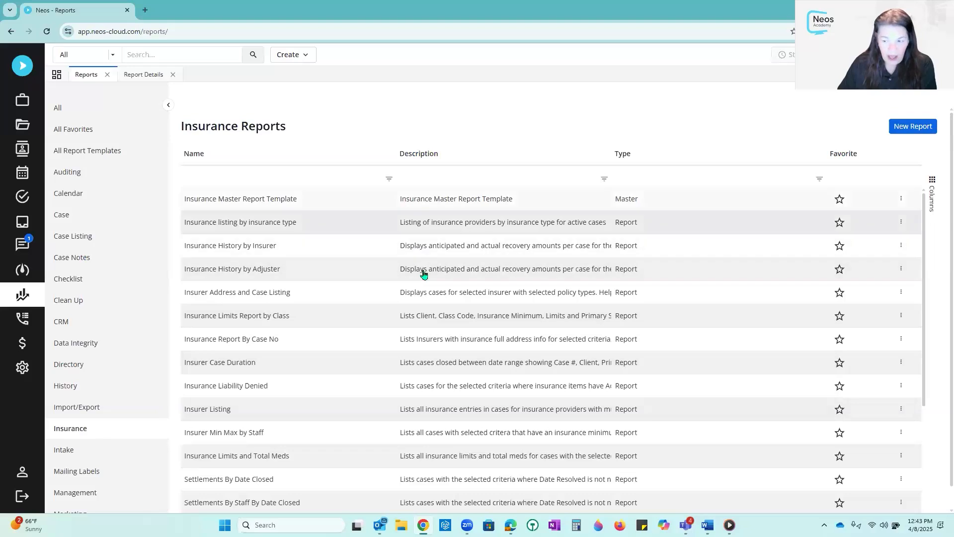
pyautogui.scroll(-4, 422, 264)
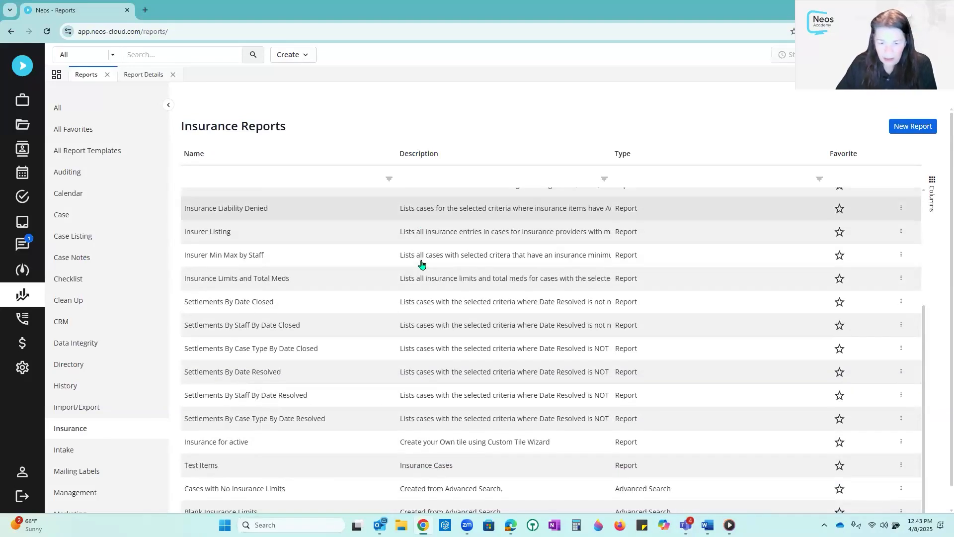
pyautogui.scroll(-1, 422, 264)
pyautogui.scroll(5, 422, 264)
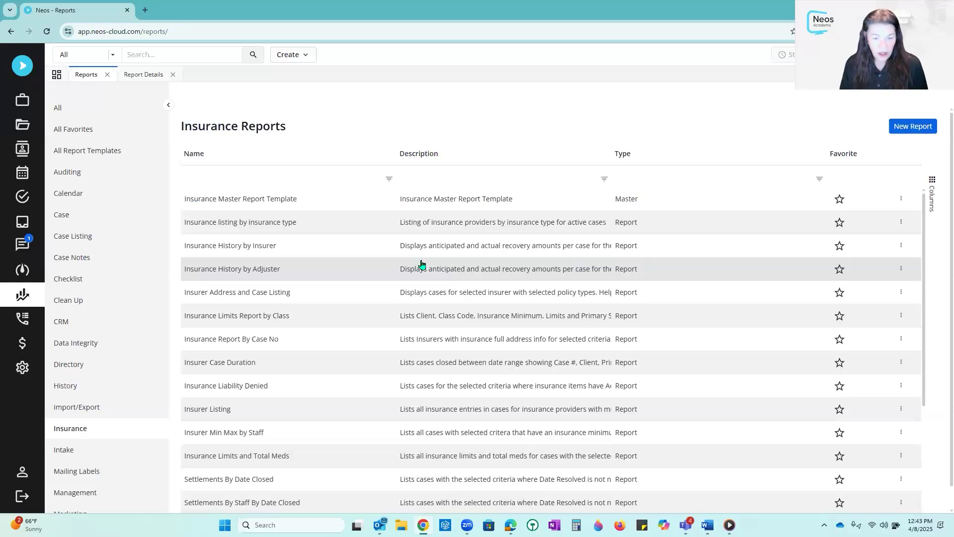
# Open an Advanced Search, set it to search for Insurance, accept the filter reset and run it without criteria.
pyautogui.click(193, 56)
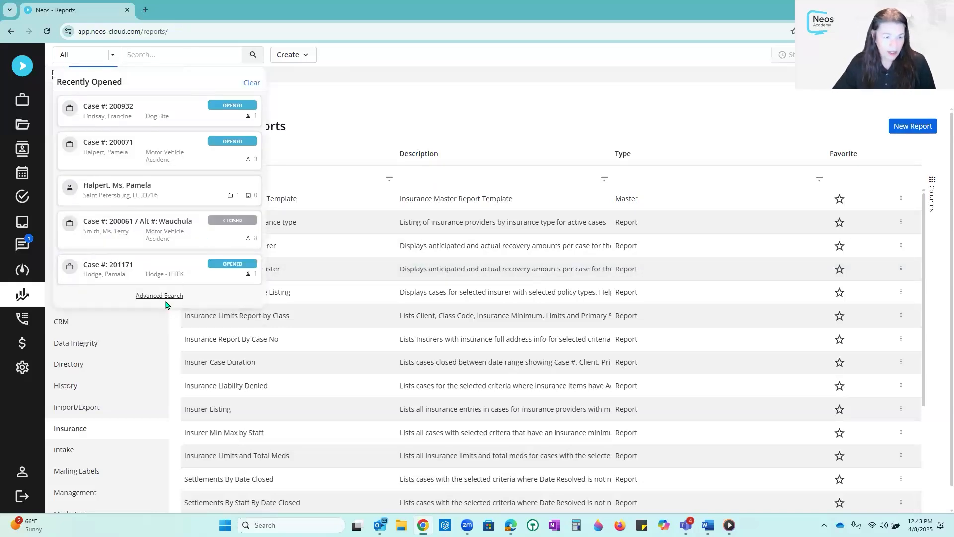
pyautogui.click(165, 298)
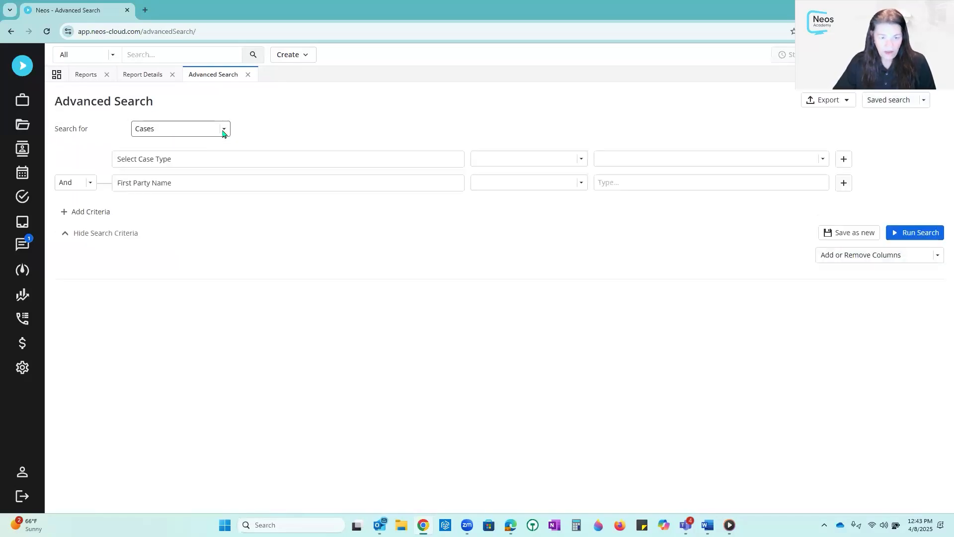
pyautogui.click(223, 130)
pyautogui.scroll(-3, 237, 164)
pyautogui.scroll(-5, 231, 208)
pyautogui.click(191, 196)
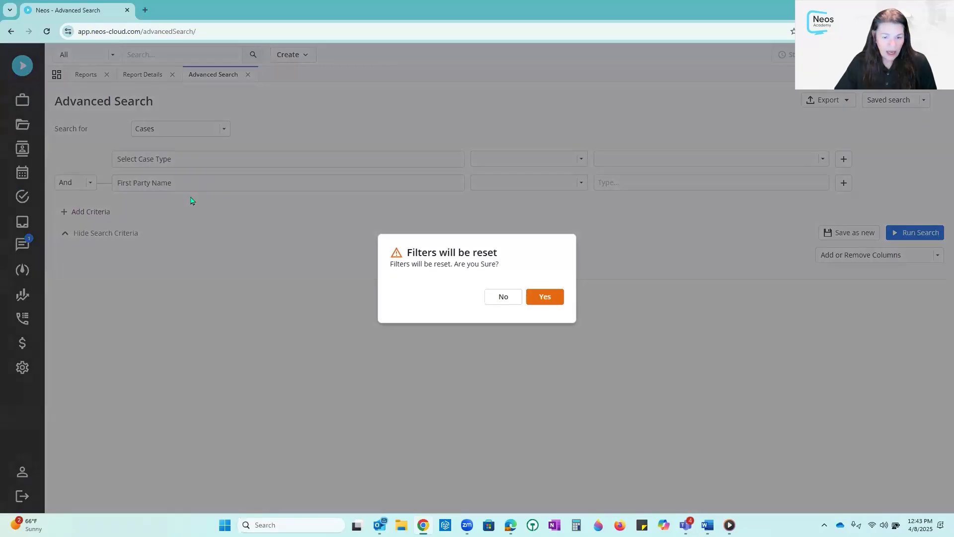
pyautogui.click(550, 298)
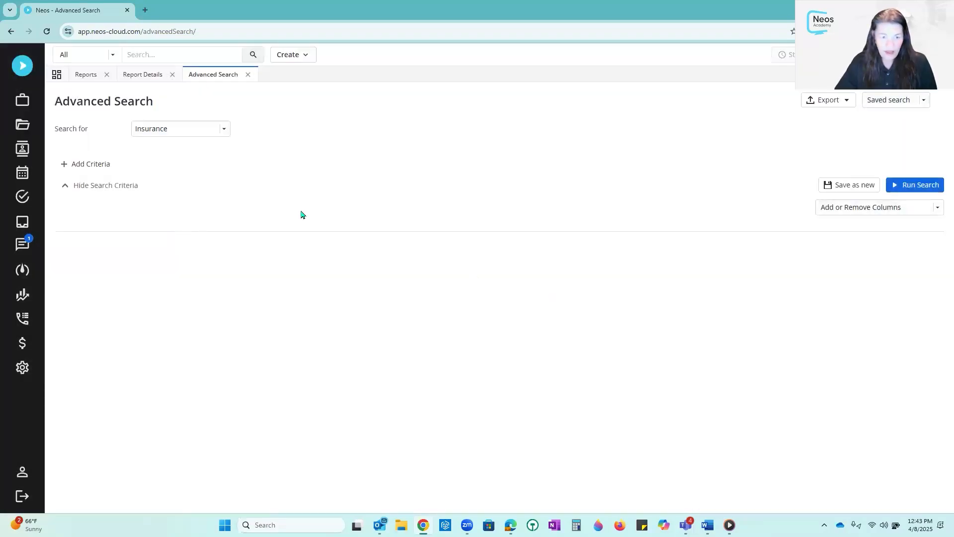
pyautogui.click(918, 188)
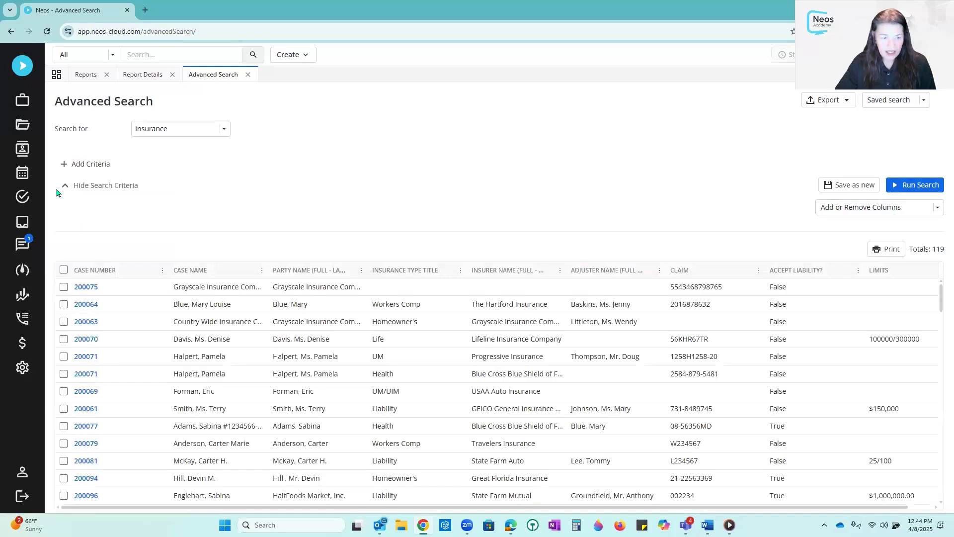
# Add a criterion for Select Insurance Type equal to Workers Comp and run the insurance search.
pyautogui.click(81, 169)
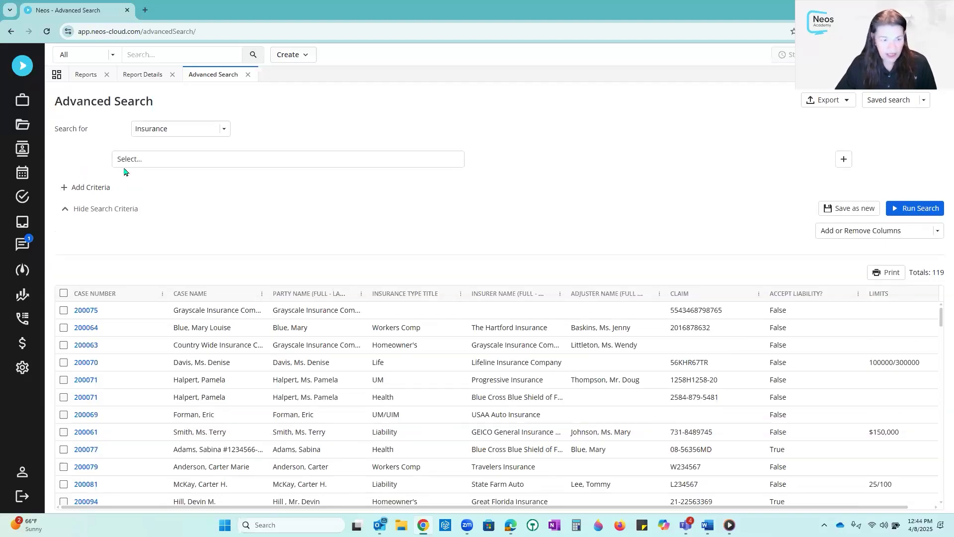
pyautogui.click(180, 165)
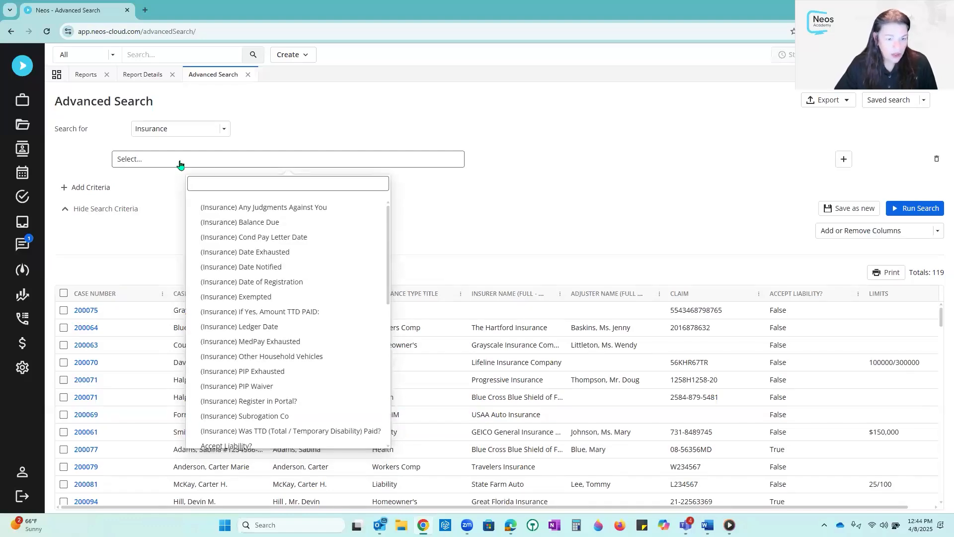
pyautogui.scroll(-5, 353, 296)
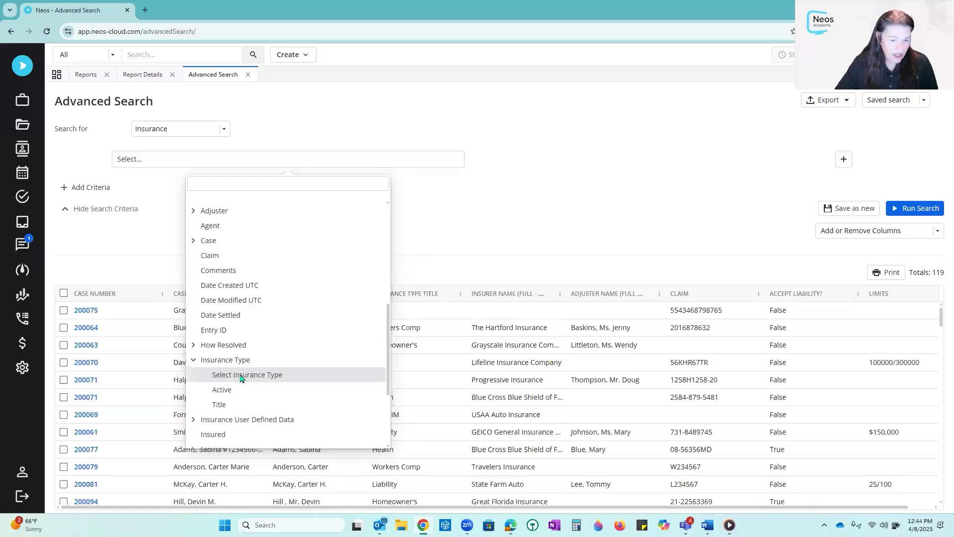
pyautogui.click(241, 376)
pyautogui.click(496, 159)
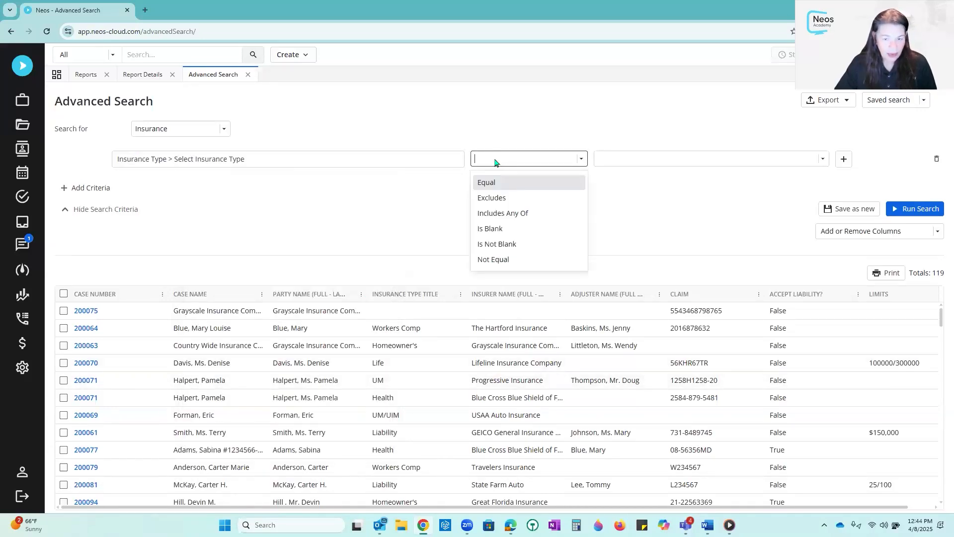
pyautogui.click(503, 183)
pyautogui.click(631, 158)
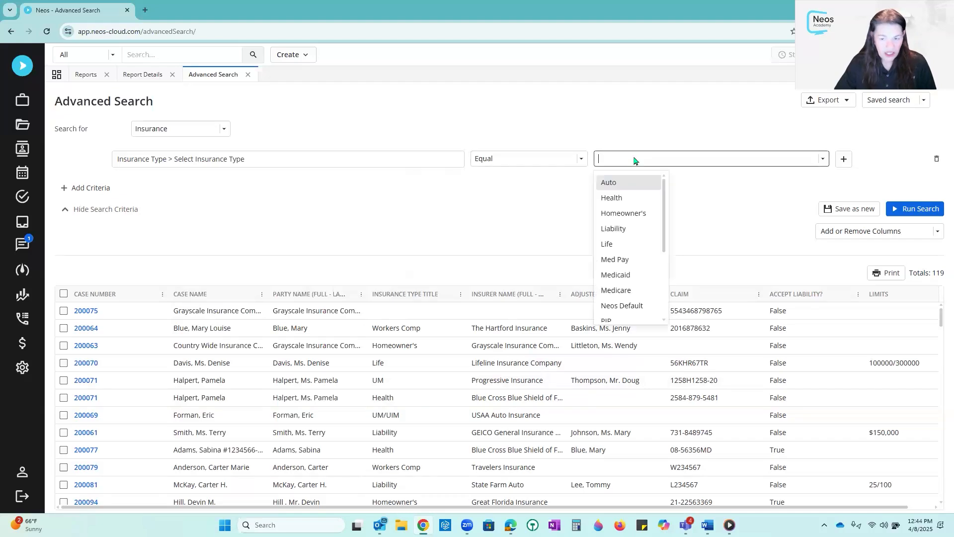
pyautogui.scroll(-3, 639, 254)
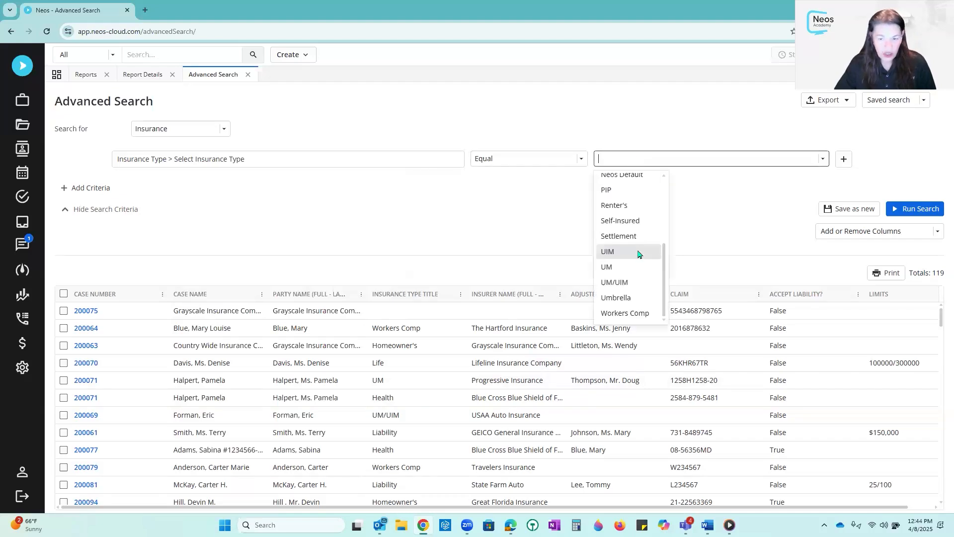
pyautogui.click(627, 313)
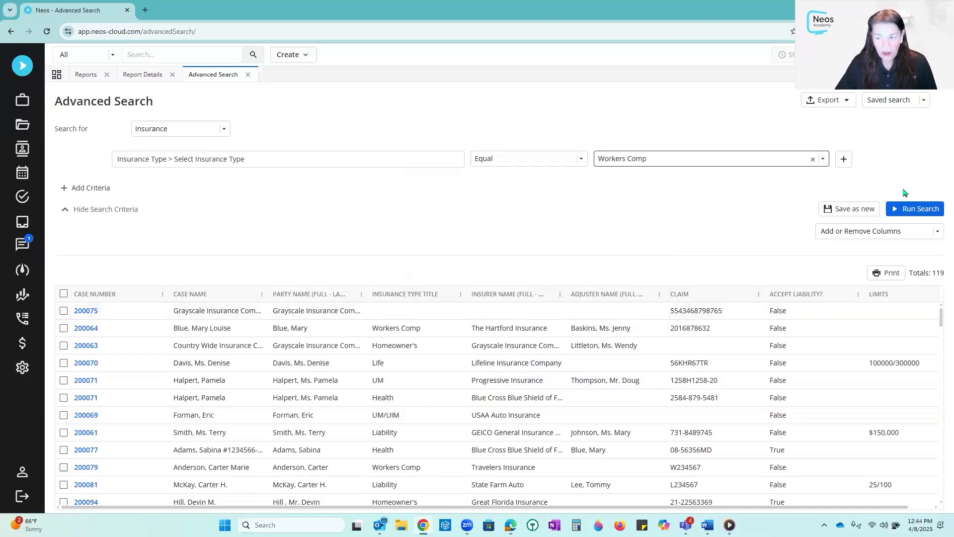
pyautogui.click(915, 209)
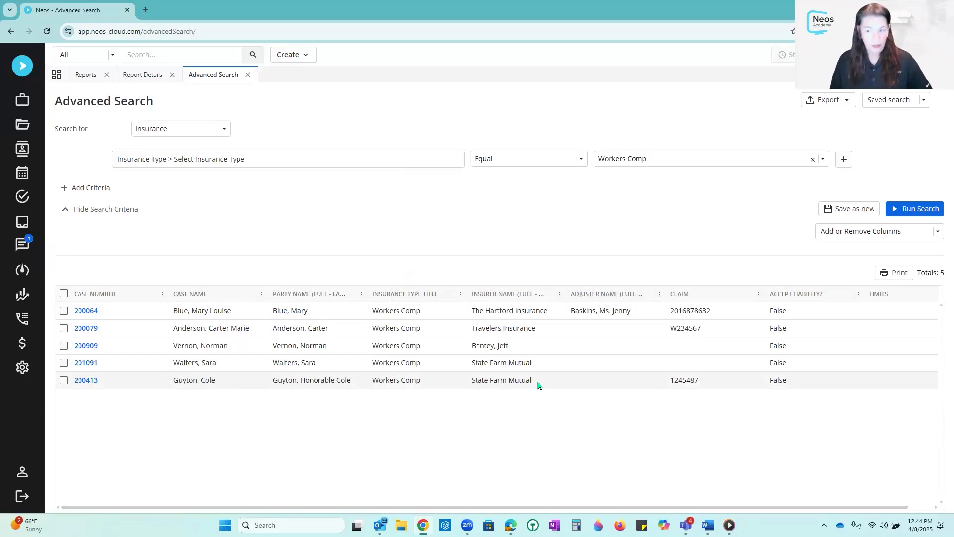
# Check the options for saving the Workers Comp search as new, and cancel without saving.
pyautogui.click(845, 210)
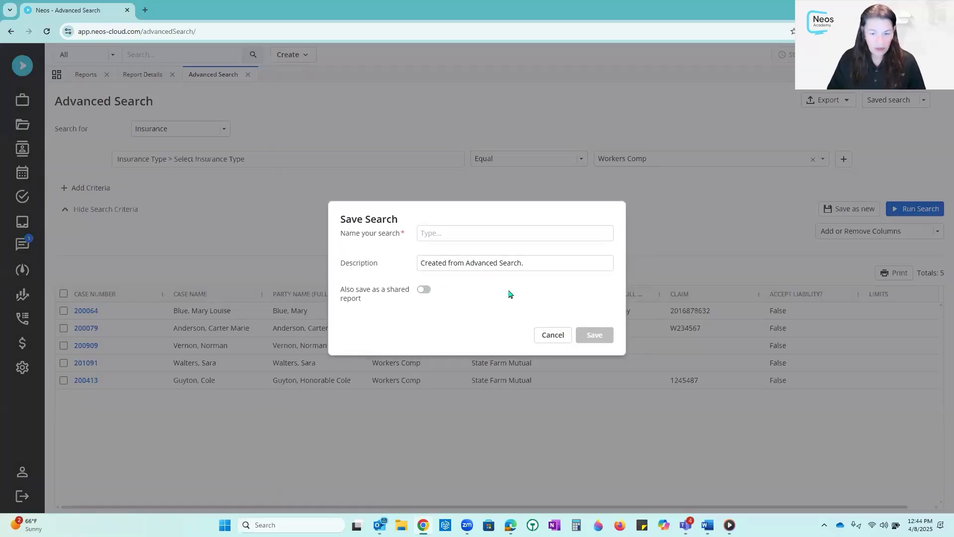
pyautogui.click(550, 337)
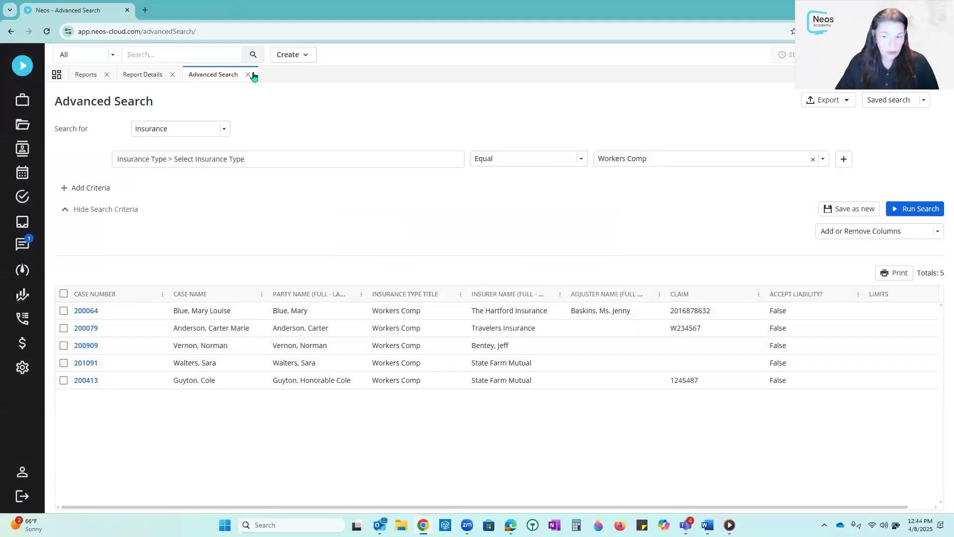
# Group the search results by Case Name, and ungroup them again.
pyautogui.click(262, 294)
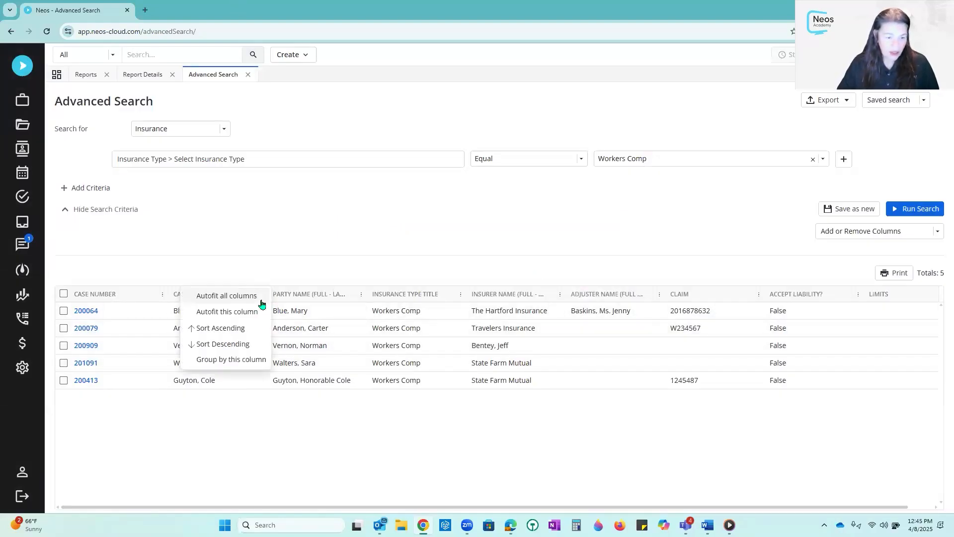
pyautogui.click(253, 364)
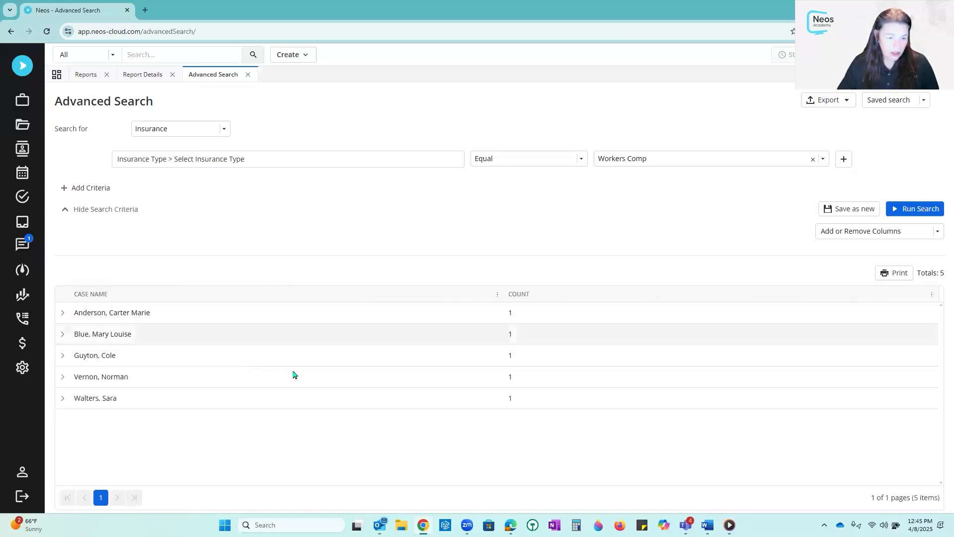
pyautogui.click(498, 294)
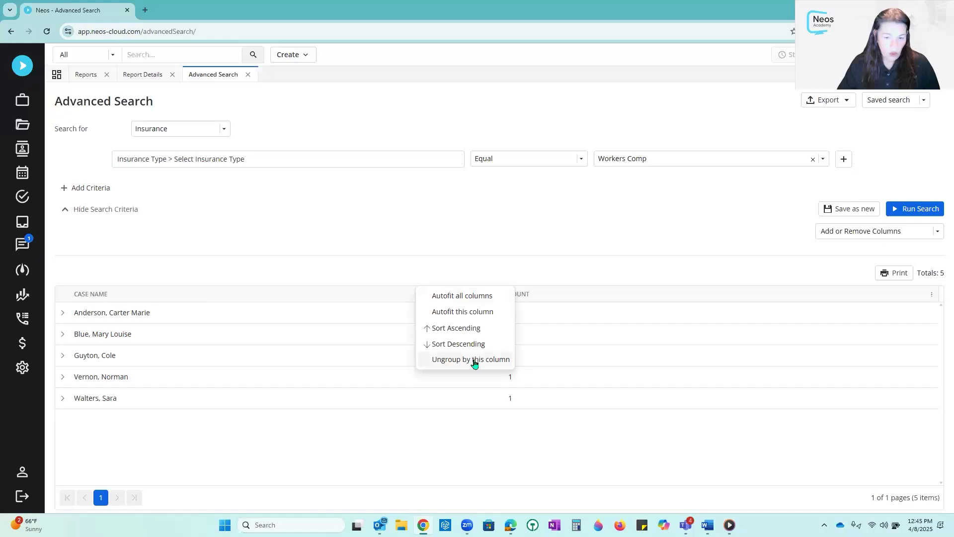
pyautogui.click(475, 360)
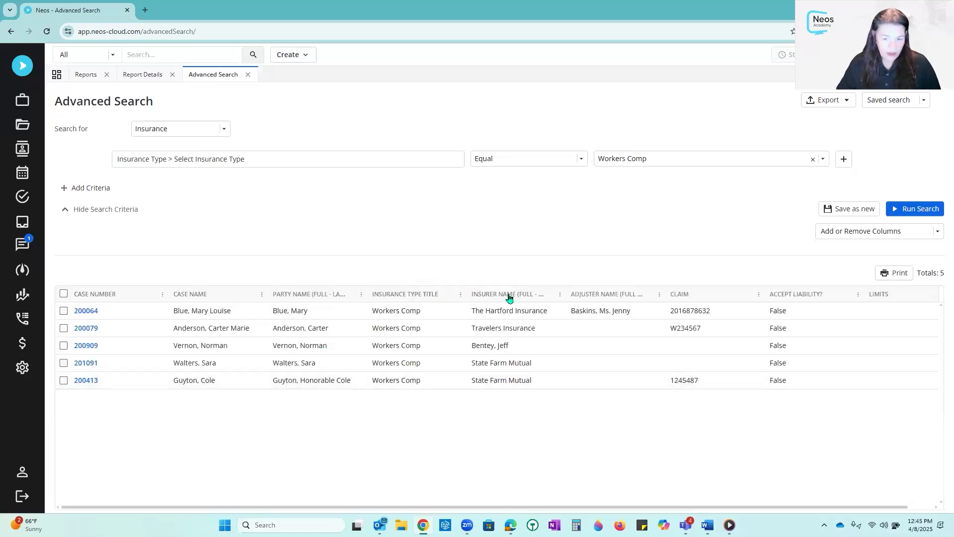
# Check the sorting and grouping options of the Insurer Name column, and close the Advanced Search.
pyautogui.click(560, 294)
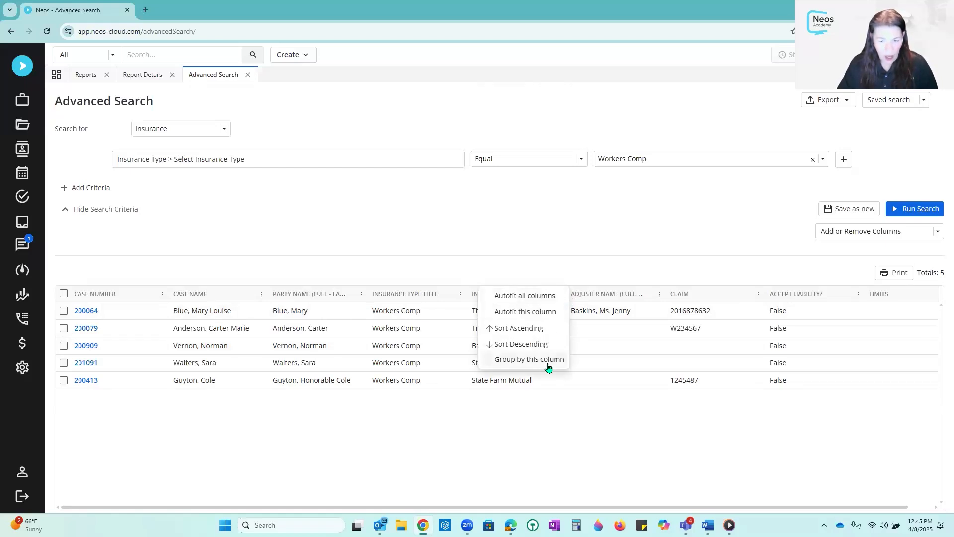
pyautogui.click(646, 222)
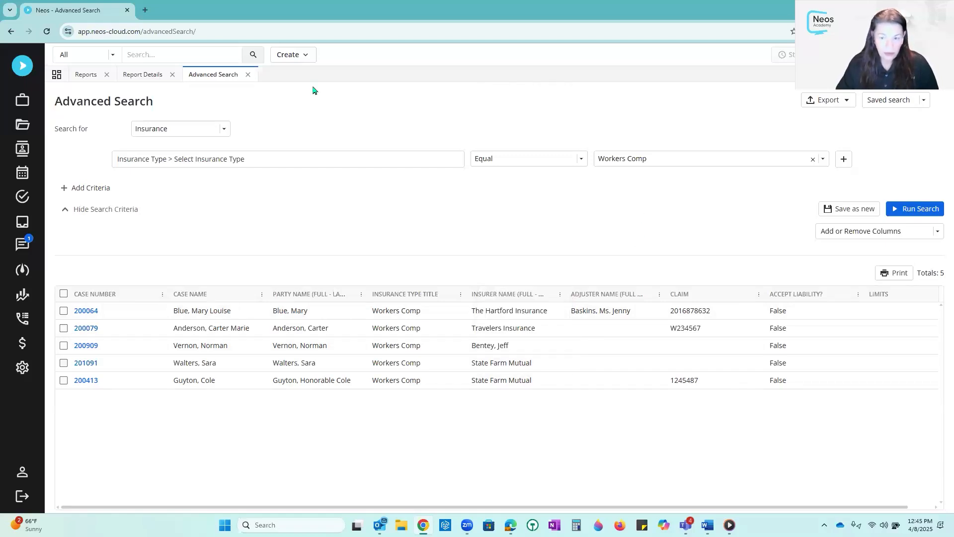
pyautogui.click(249, 75)
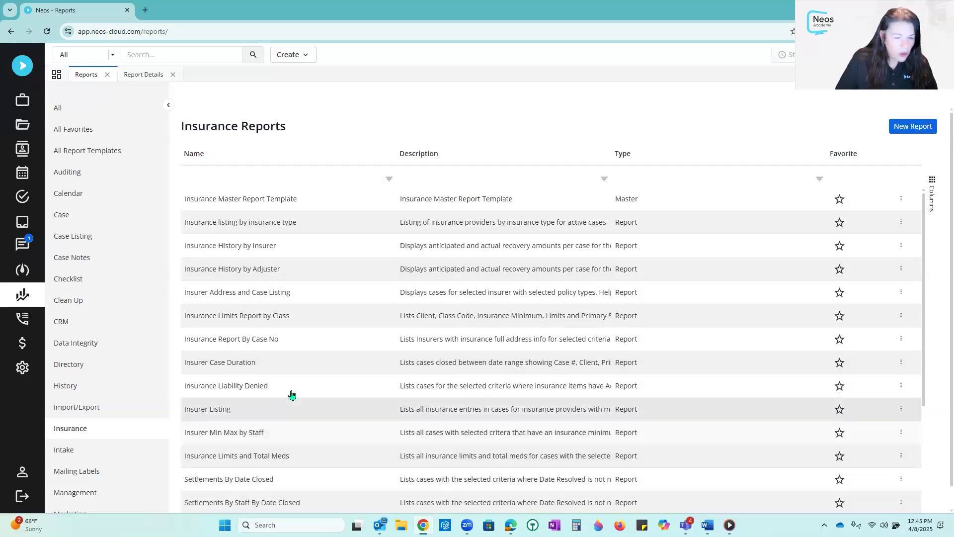
# Open a new Advanced Search and set it to search for Insurance, accepting the filter reset.
pyautogui.click(191, 54)
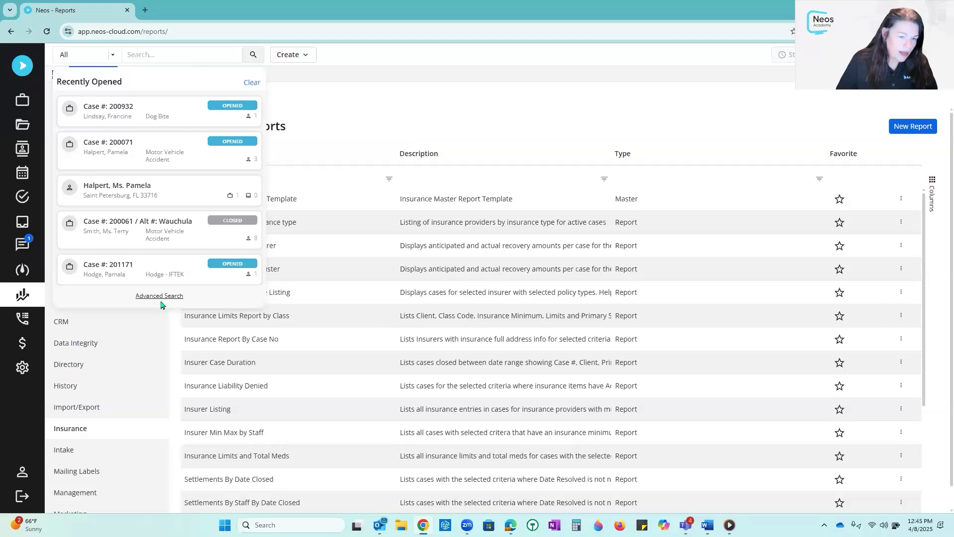
pyautogui.click(161, 296)
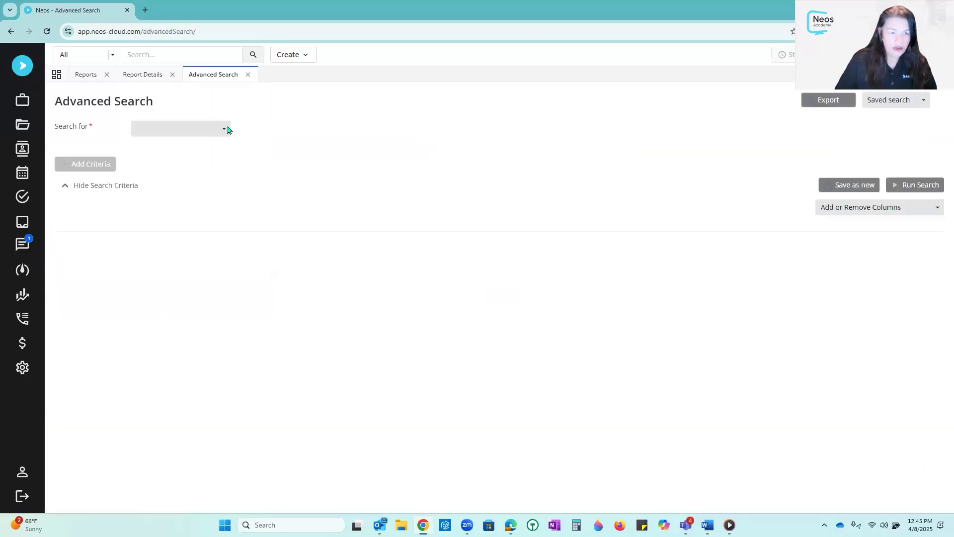
pyautogui.click(224, 130)
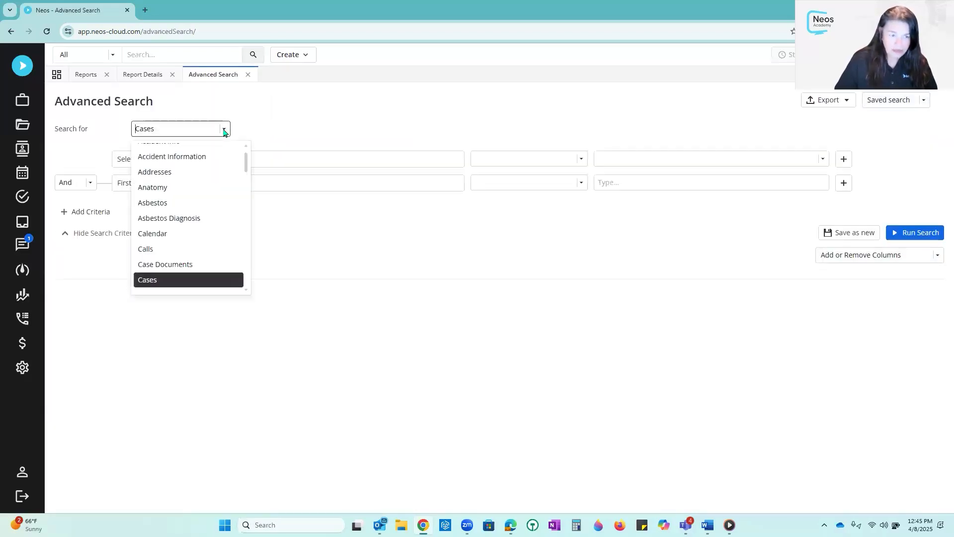
pyautogui.scroll(-5, 207, 195)
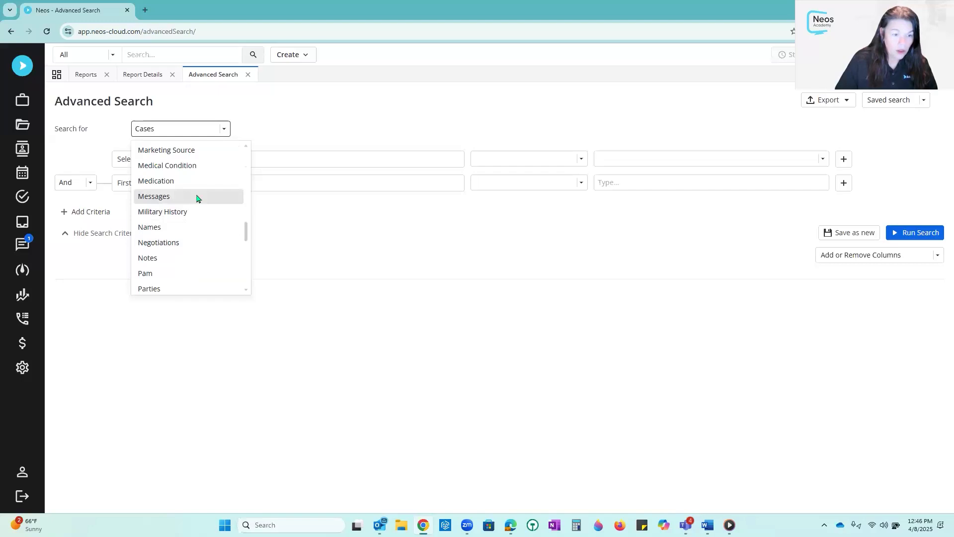
pyautogui.scroll(3, 195, 199)
pyautogui.click(191, 192)
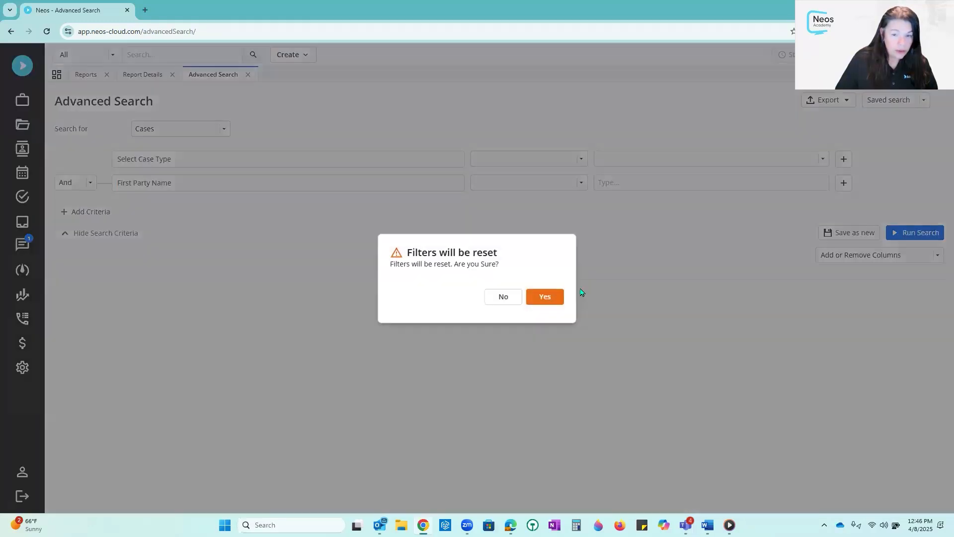
pyautogui.click(545, 297)
# Add a search criterion on Select Insurer from the Insurer fields with the Equal operator.
pyautogui.click(98, 165)
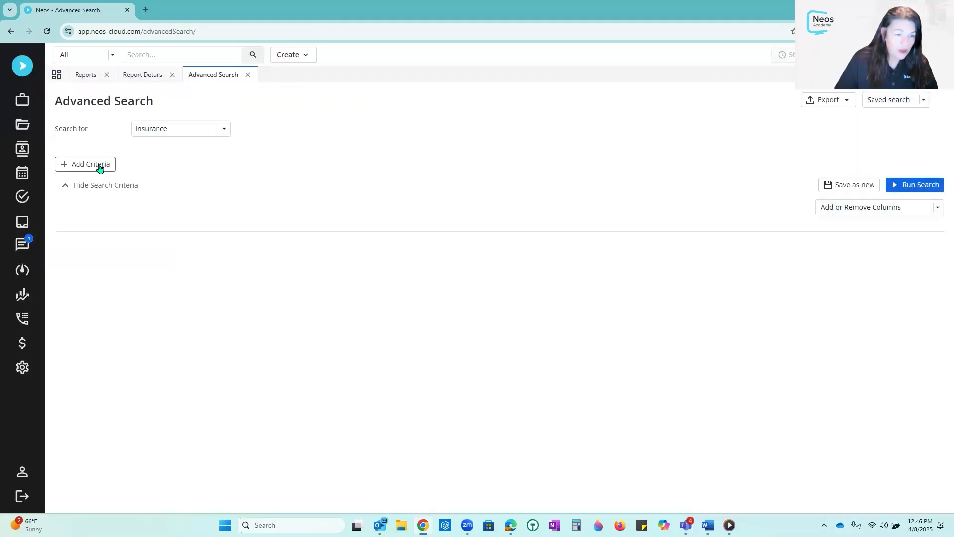
pyautogui.click(206, 166)
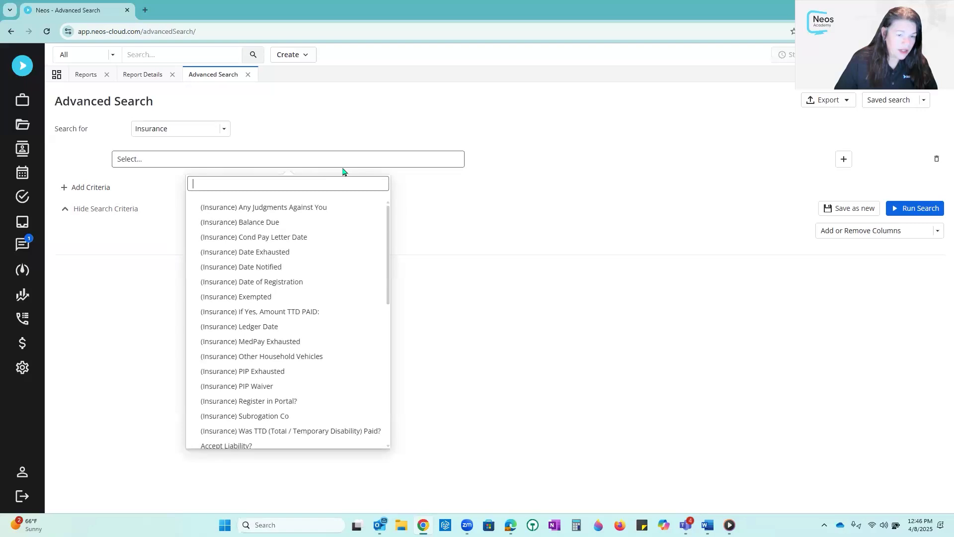
pyautogui.scroll(-5, 353, 253)
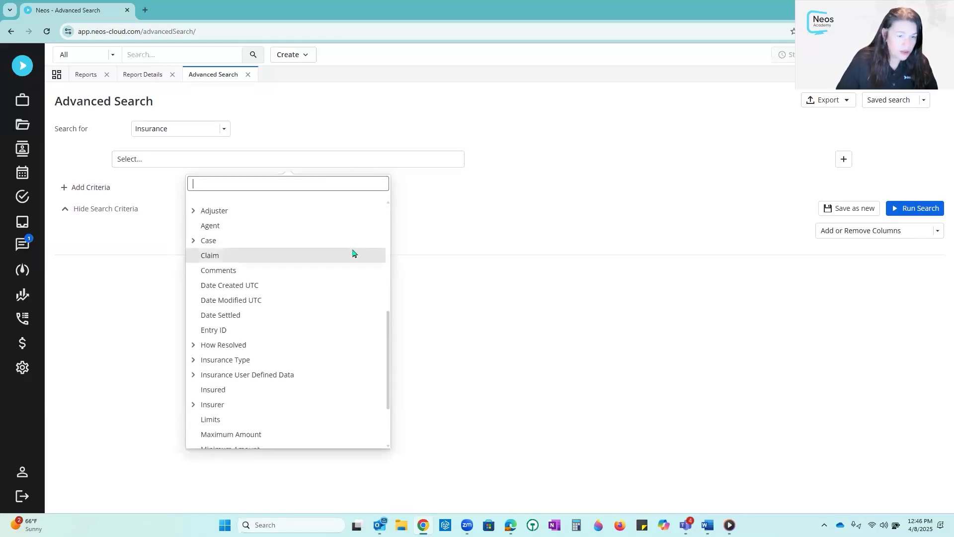
pyautogui.scroll(-3, 353, 254)
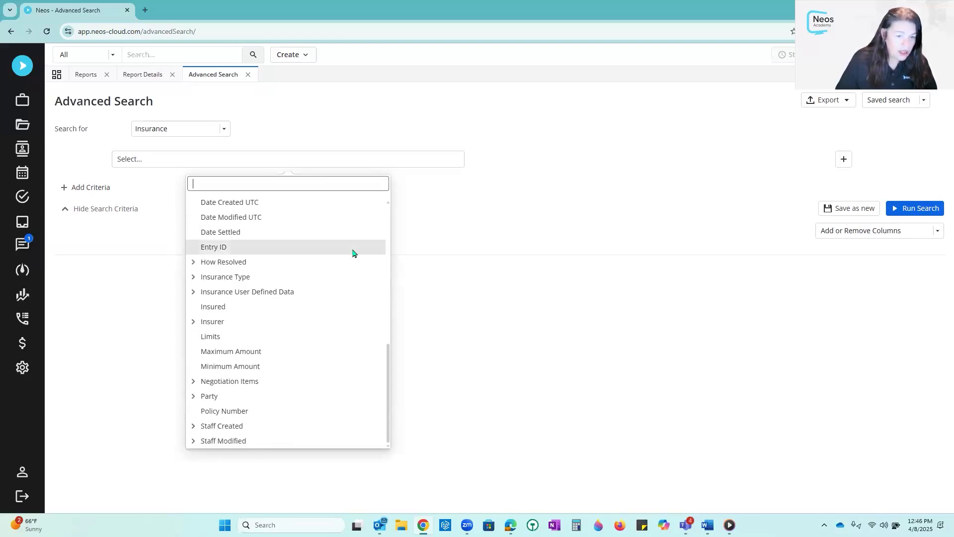
pyautogui.click(194, 323)
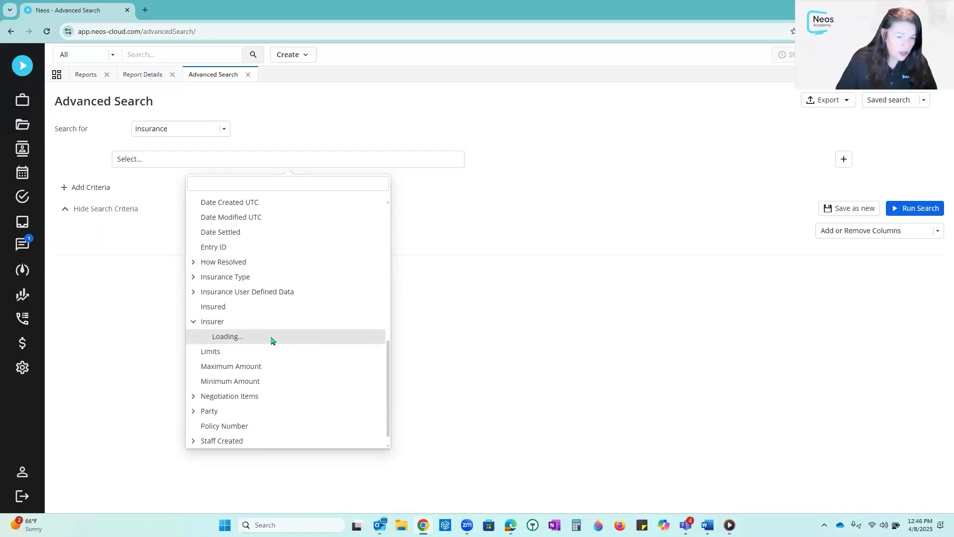
pyautogui.click(254, 338)
pyautogui.click(509, 160)
pyautogui.click(511, 184)
# Look up "state farm" as the insurer, choose State Farm Mutual as the criterion value and run the search.
pyautogui.click(618, 158)
pyautogui.write('state farm')
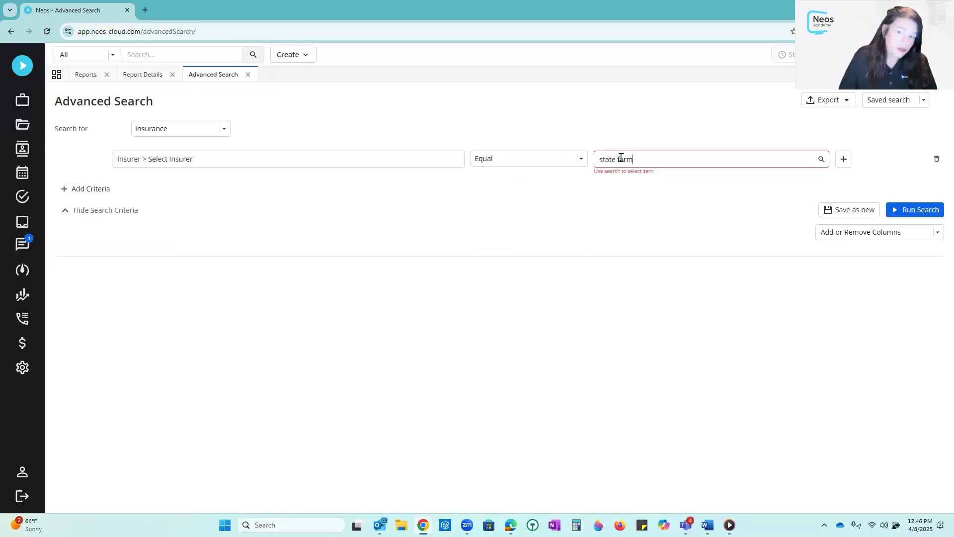
pyautogui.press('Return')
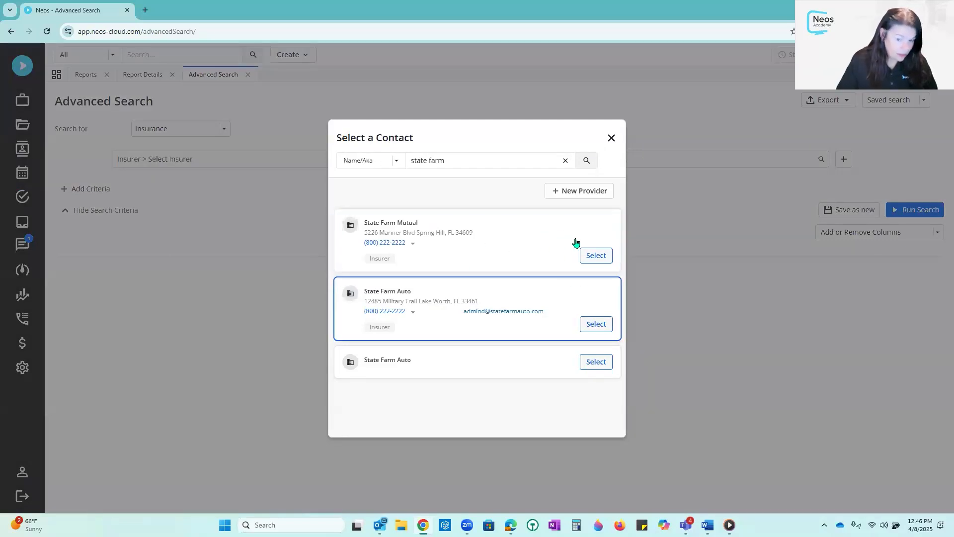
pyautogui.click(608, 256)
pyautogui.click(934, 209)
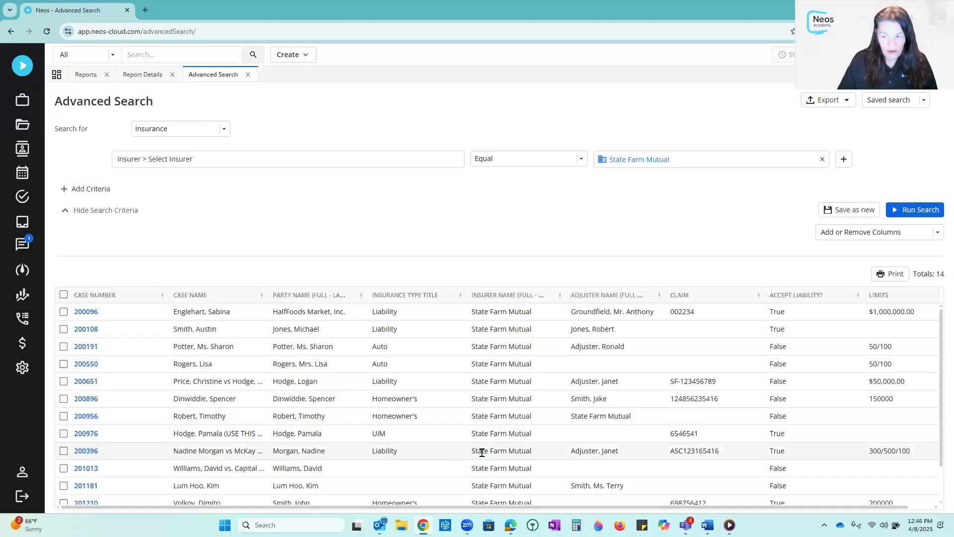
pyautogui.moveTo(832, 507); pyautogui.dragTo(744, 324)
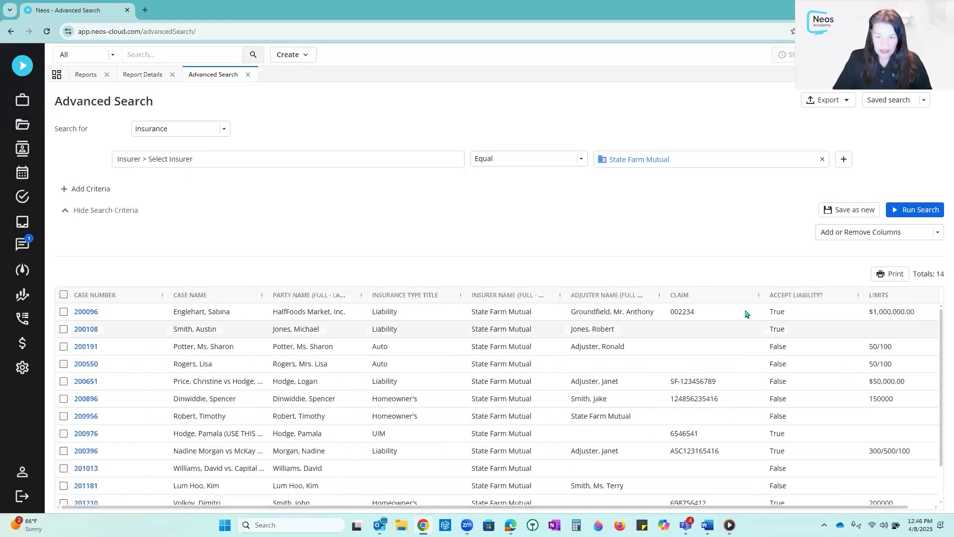
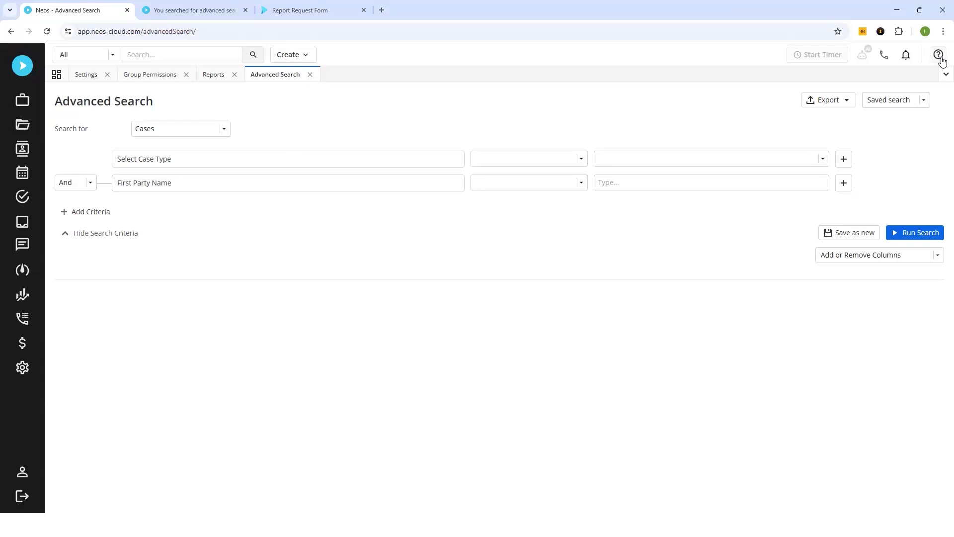
# Show the help resources for the Advanced Search screen and for the Reports screen.
pyautogui.click(941, 57)
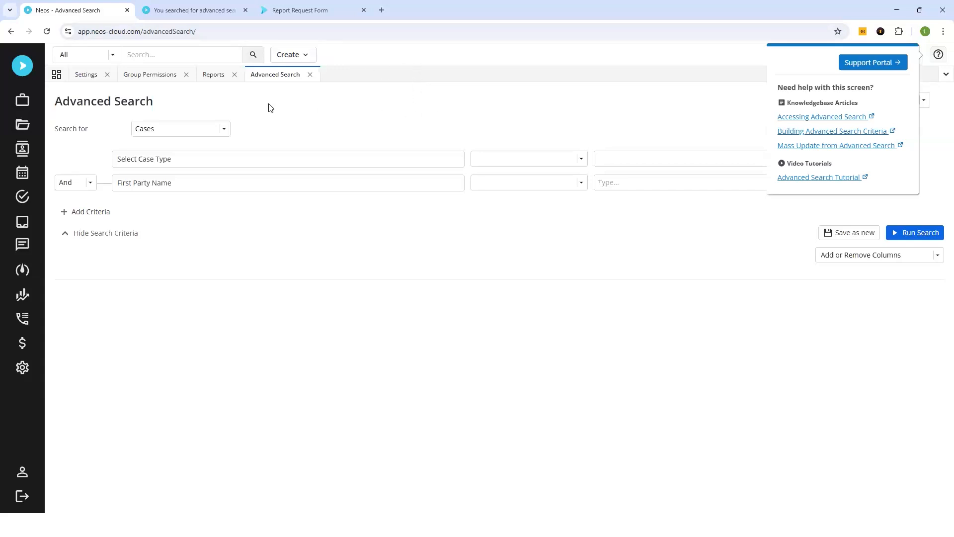
pyautogui.click(223, 79)
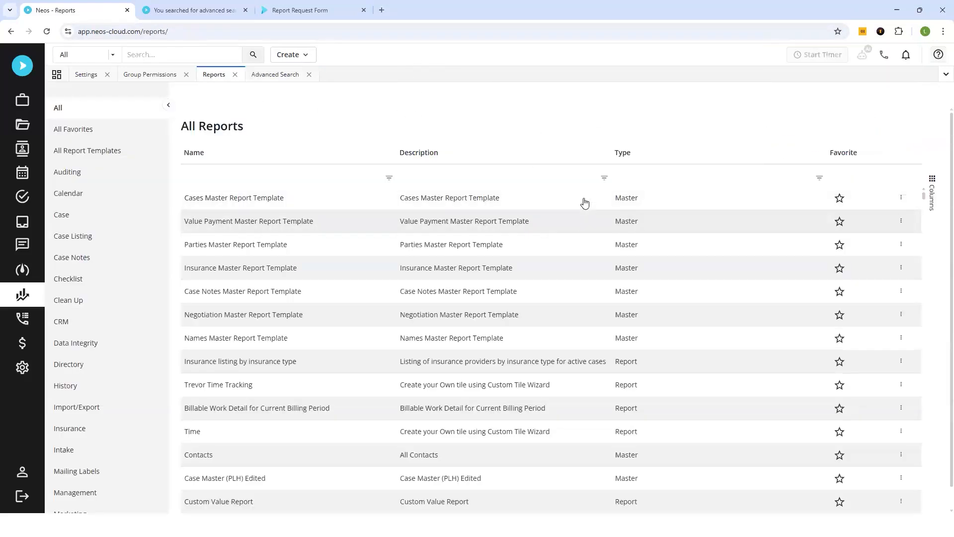
pyautogui.click(939, 58)
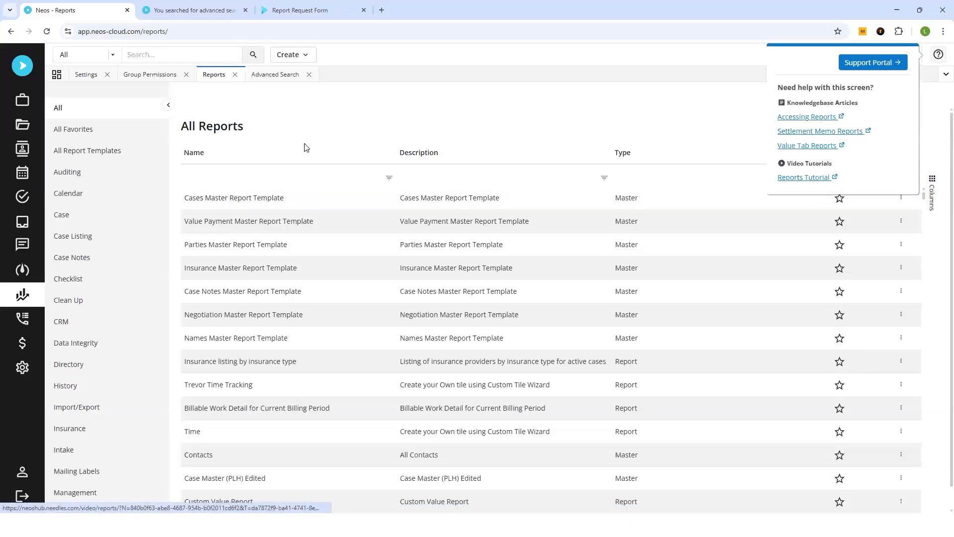
# Show the help resources for the Group Permissions screen and open the Support Portal from there.
pyautogui.click(152, 75)
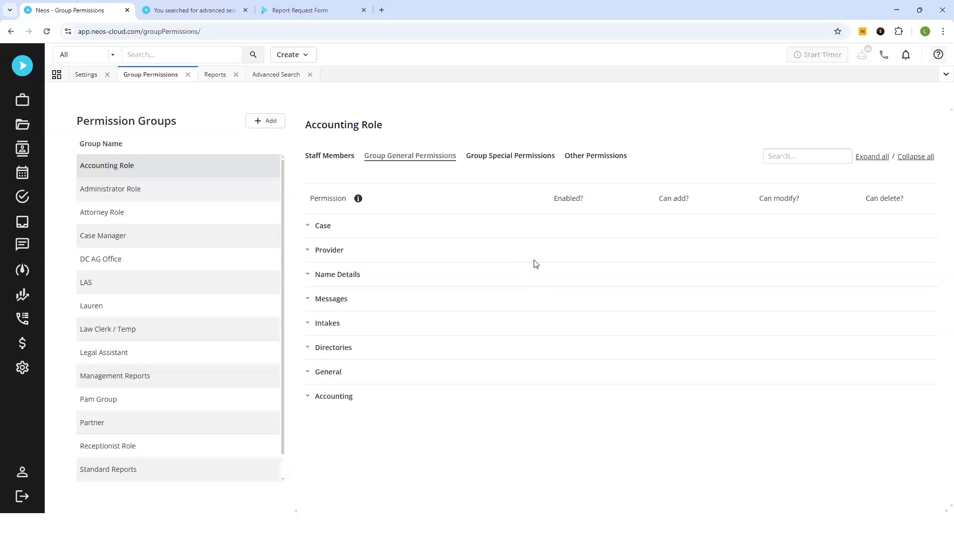
pyautogui.click(939, 56)
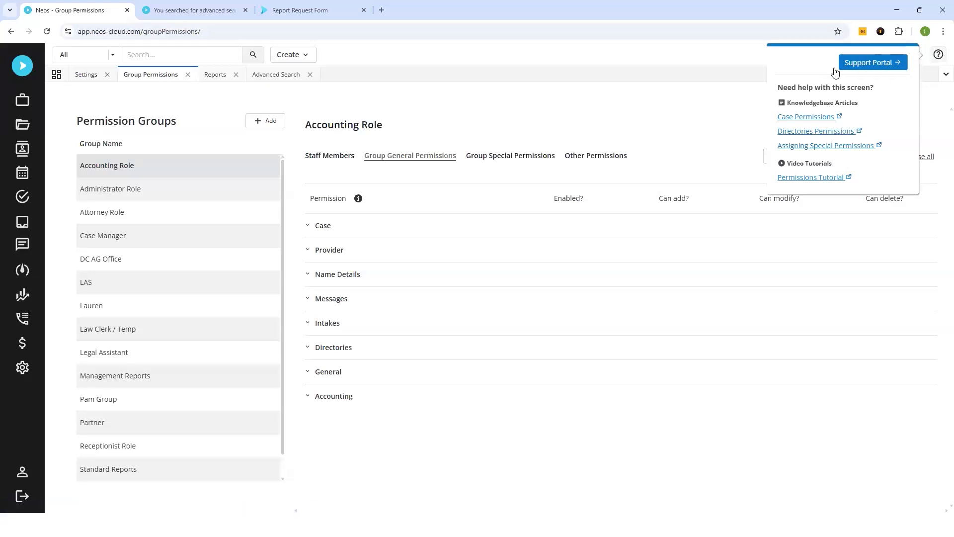
pyautogui.click(885, 71)
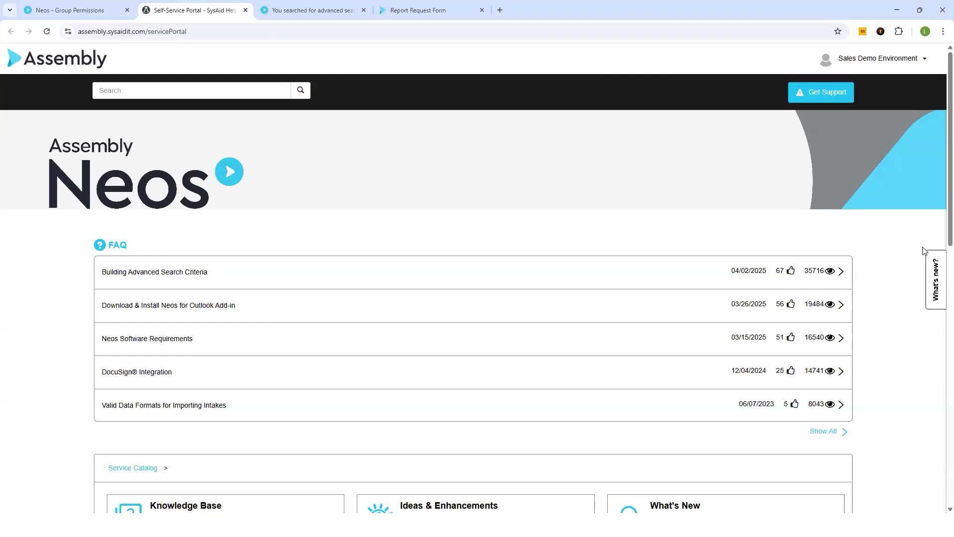
# Review the What's new announcements in the Self-Service Portal and close them.
pyautogui.click(931, 271)
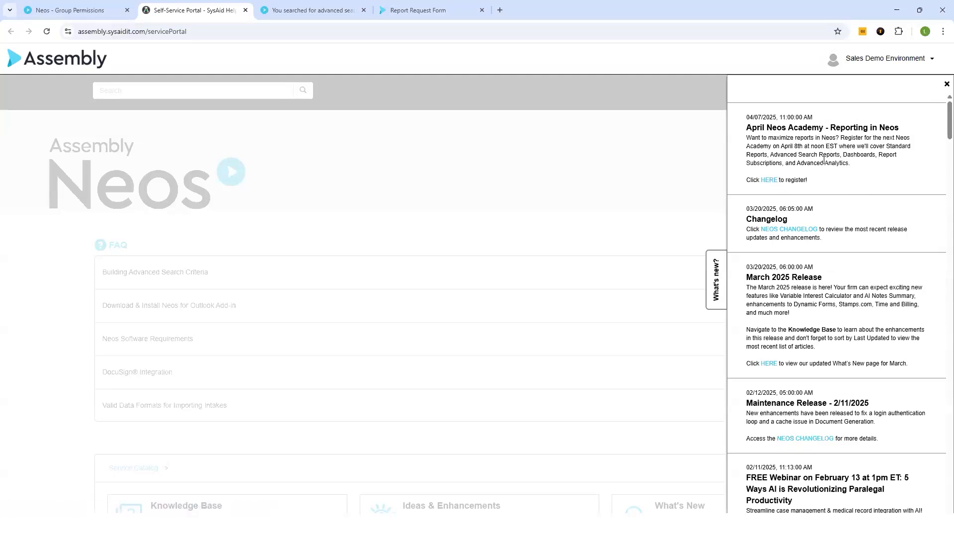
pyautogui.click(947, 84)
# Open Neos University from the portal's Service Catalog and look through its available training courses.
pyautogui.scroll(-3, 639, 193)
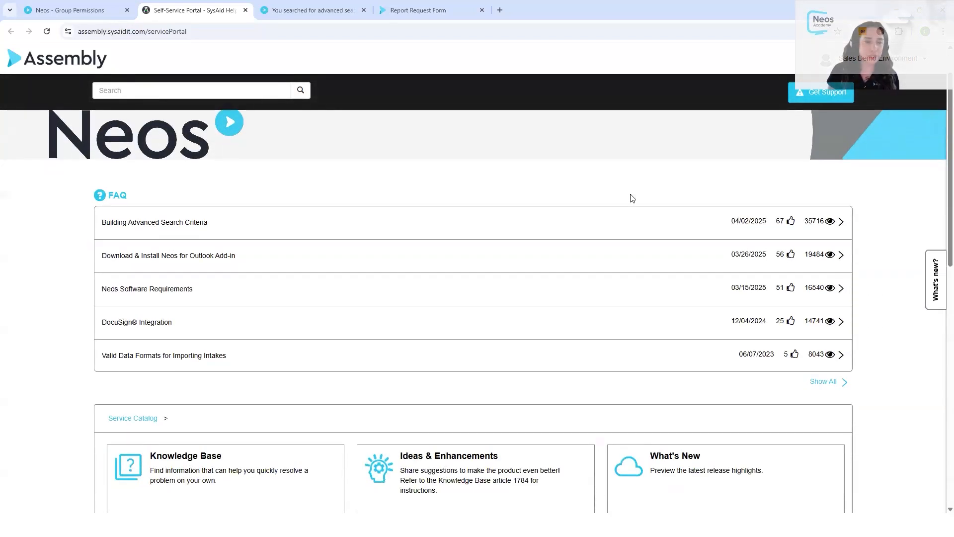
pyautogui.scroll(-2, 641, 194)
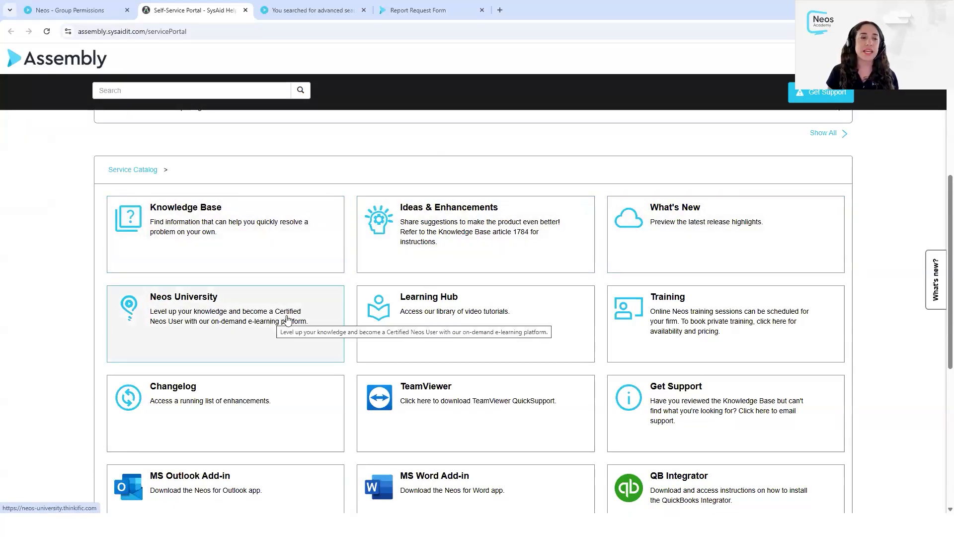
pyautogui.click(281, 331)
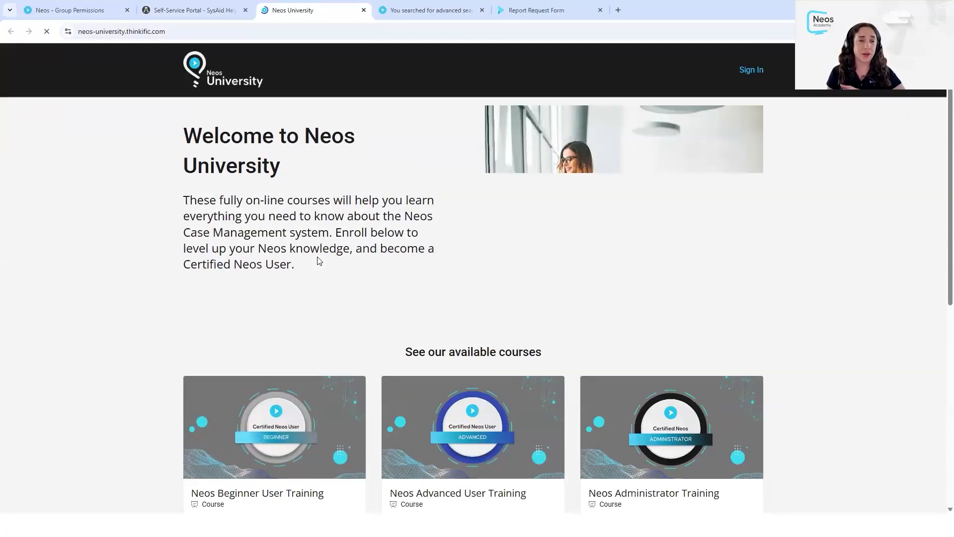
pyautogui.scroll(-2, 356, 262)
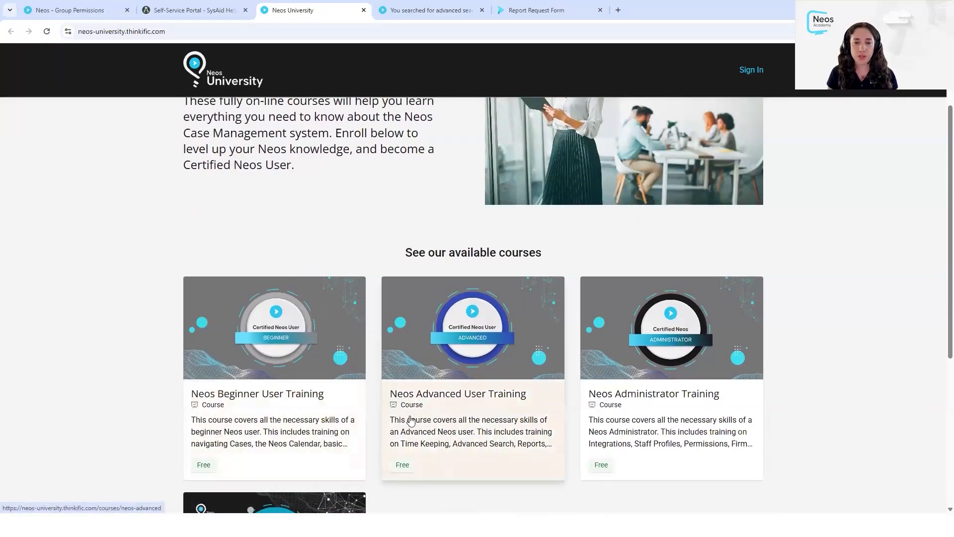
pyautogui.scroll(-1, 415, 421)
pyautogui.scroll(-3, 417, 421)
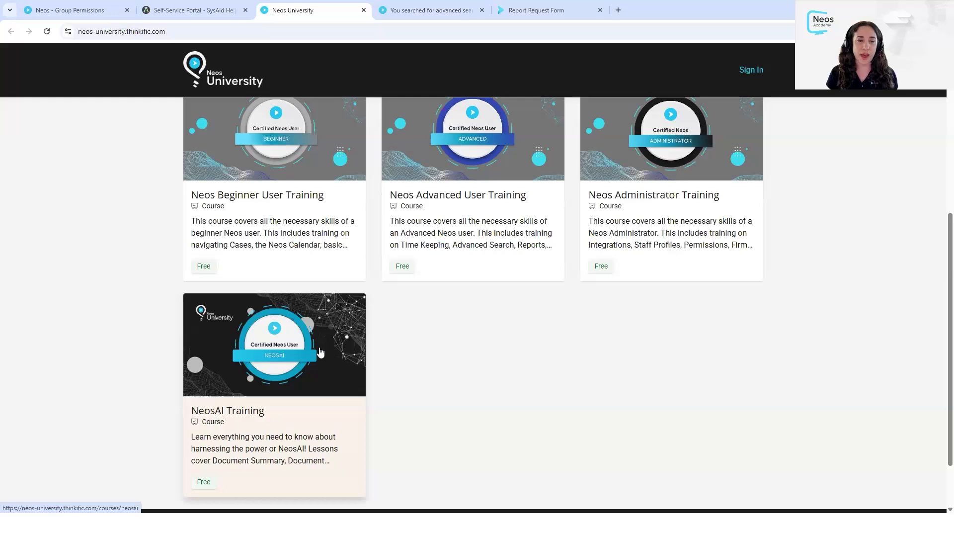
# Close the Neos University page and return to the Self-Service Portal's Service Catalog.
pyautogui.click(206, 10)
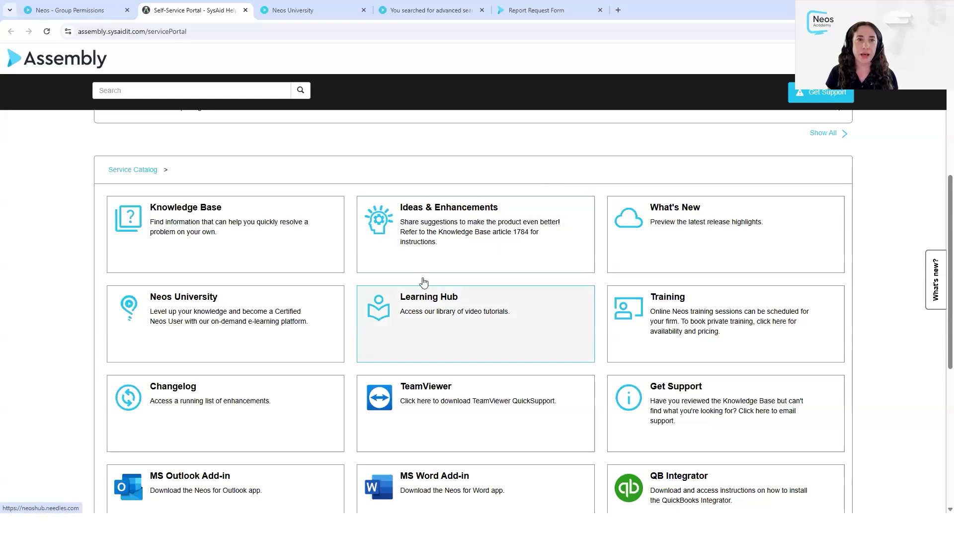
pyautogui.click(277, 11)
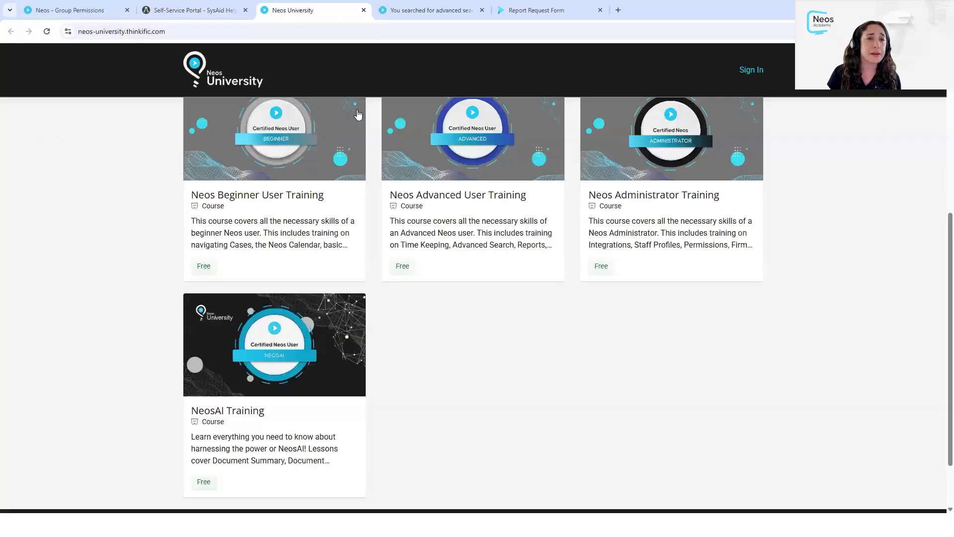
pyautogui.moveTo(266, 14)
pyautogui.mouseDown()
pyautogui.moveTo(193, 11)
pyautogui.moveTo(252, 10)
pyautogui.mouseUp()
pyautogui.click(246, 10)
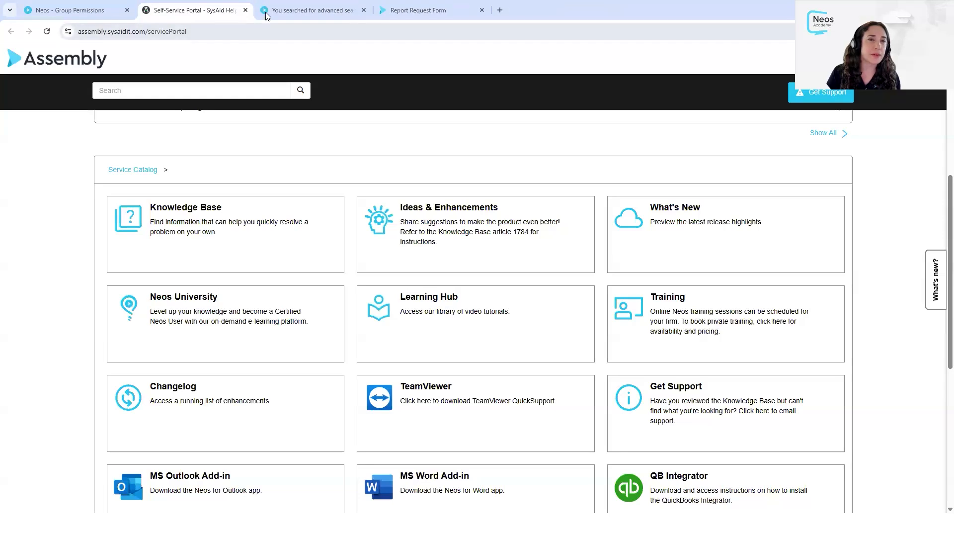
# Look through the Learning Hub's advanced search videos, and clear the search to go back to its featured videos.
pyautogui.click(267, 14)
pyautogui.scroll(2, 393, 240)
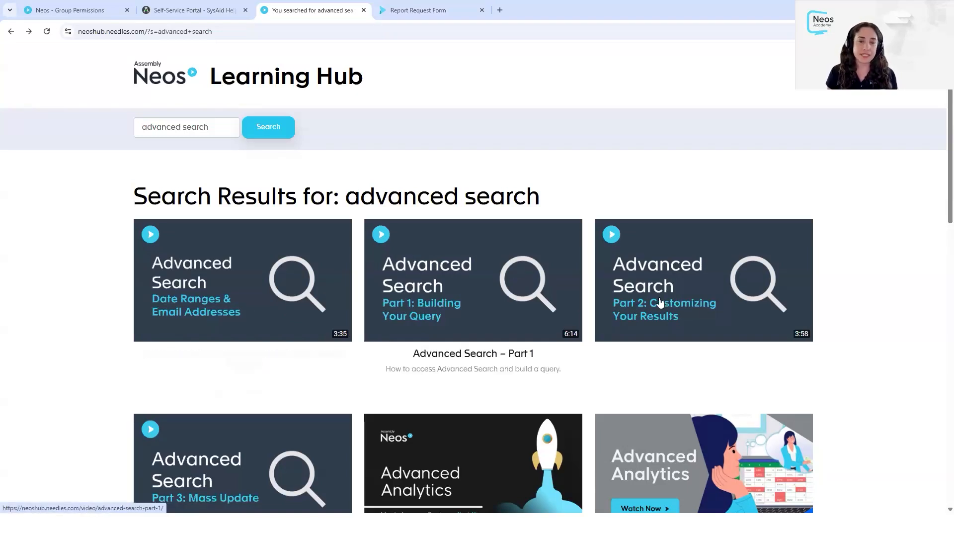
pyautogui.scroll(-2, 298, 380)
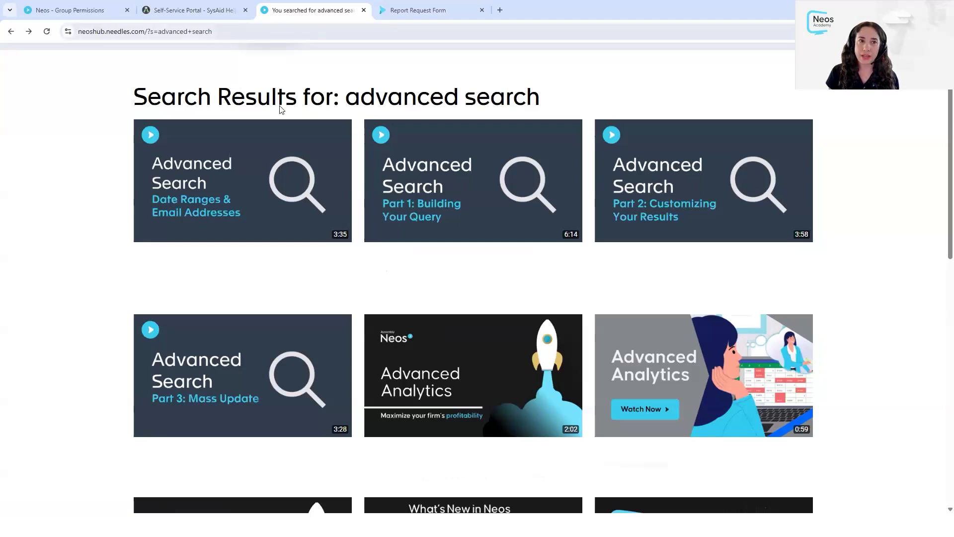
pyautogui.scroll(2, 338, 256)
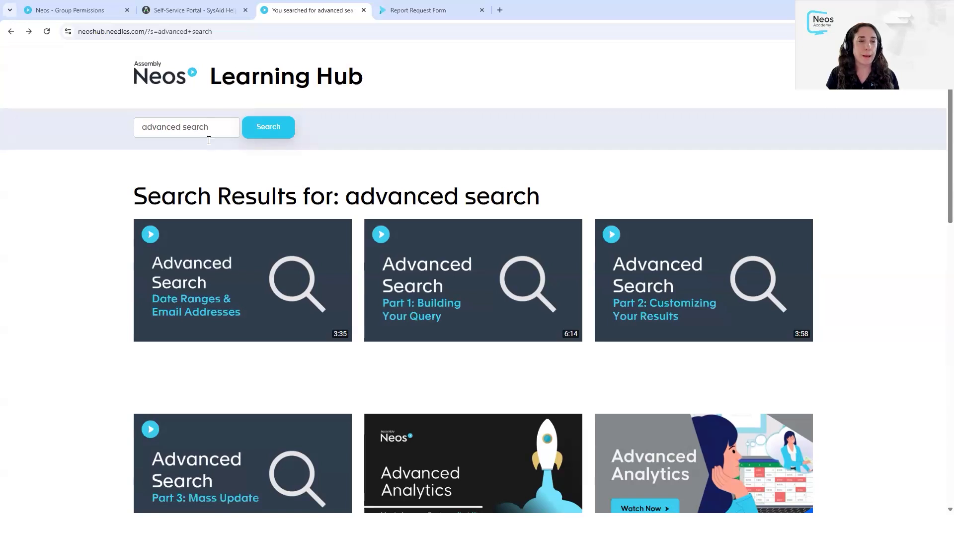
pyautogui.click(227, 129)
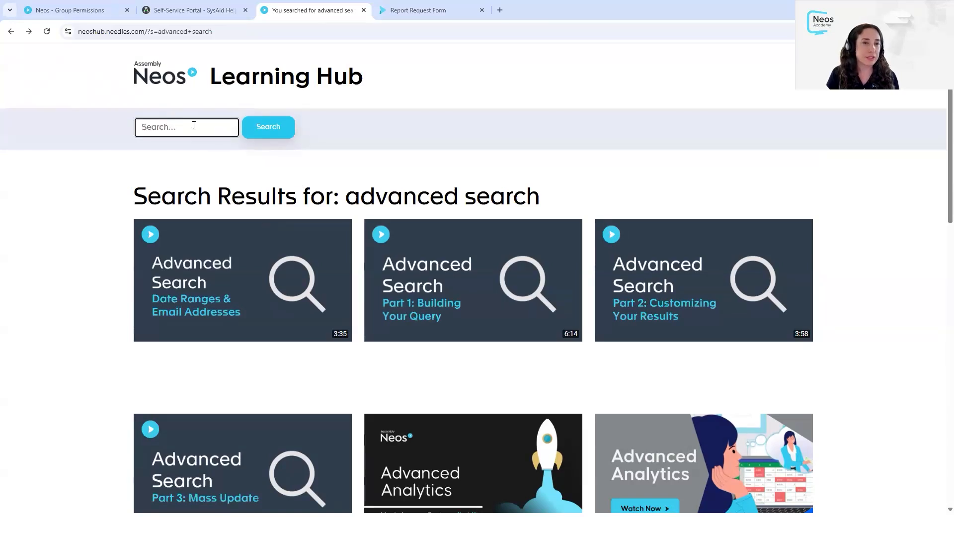
pyautogui.click(287, 125)
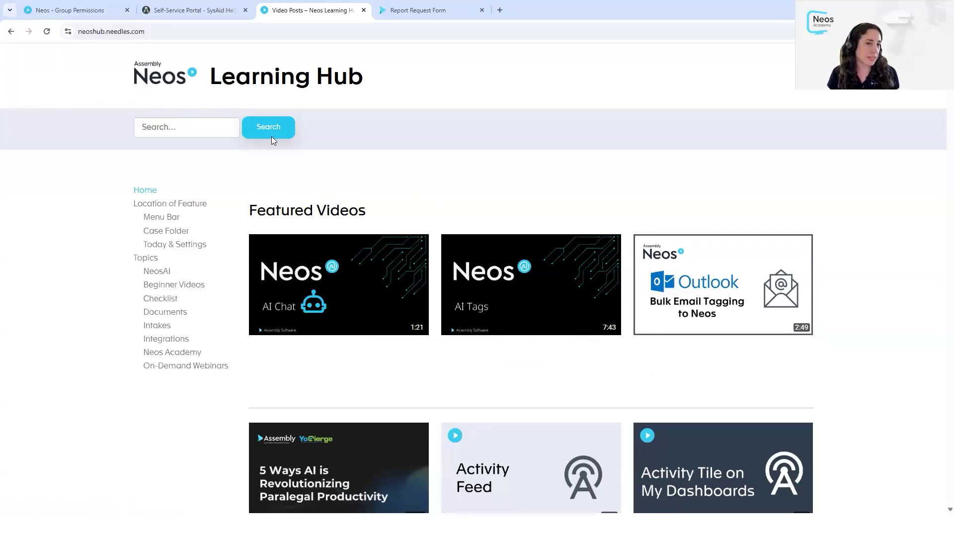
# Return to the Self-Service Portal, open the Knowledge Base and move its window toward the middle of the screen.
pyautogui.click(176, 13)
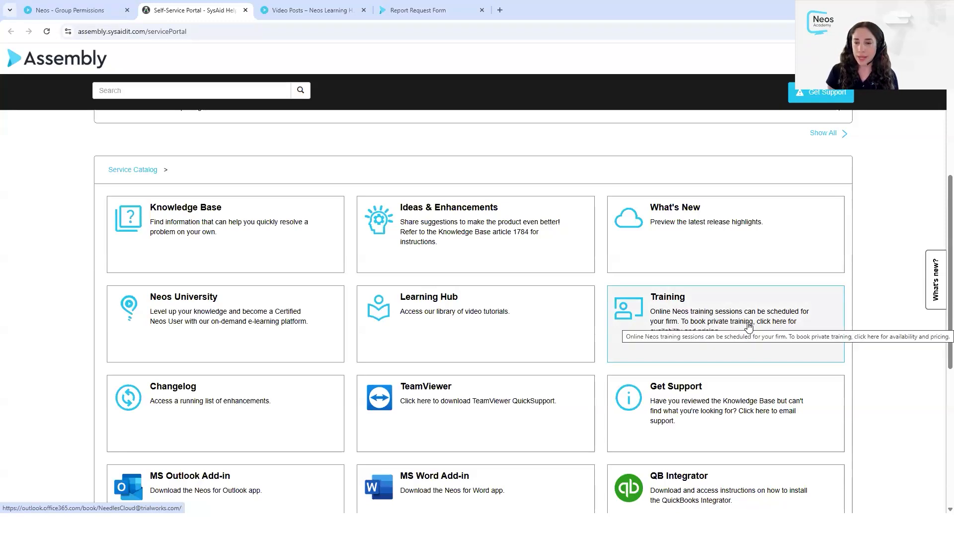
pyautogui.click(273, 228)
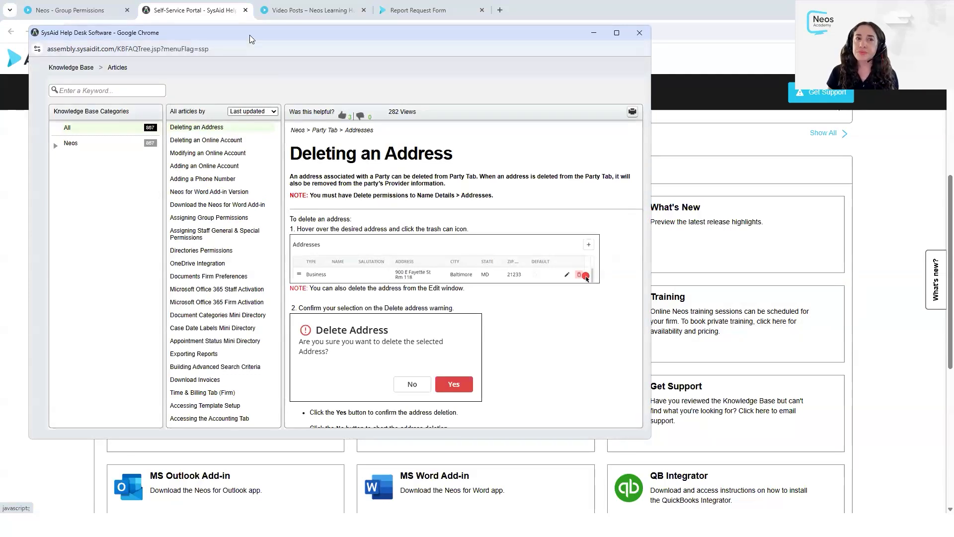
pyautogui.moveTo(249, 35); pyautogui.dragTo(373, 83)
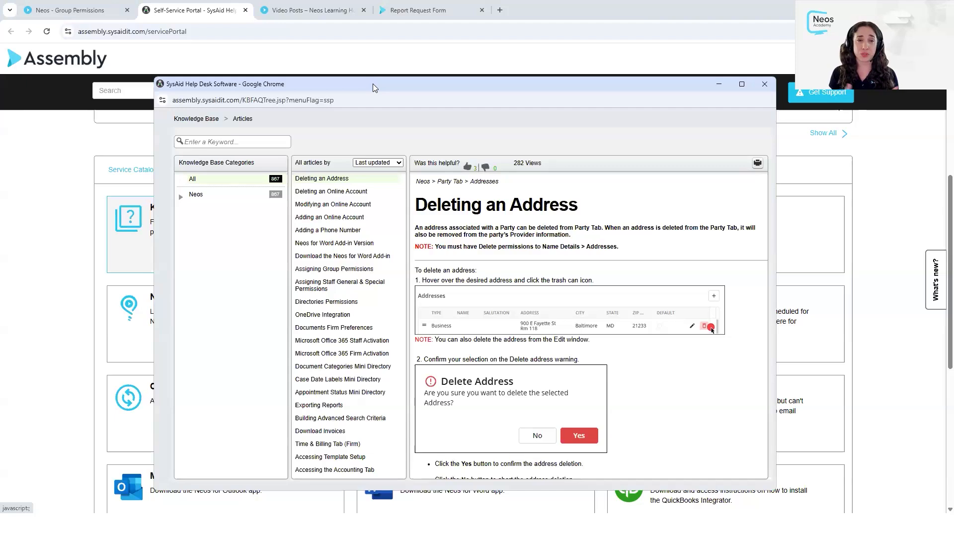
# Expand the Neos category and view the Build & Customize articles under Advanced Search, including Building Advanced Search Criteria.
pyautogui.click(182, 198)
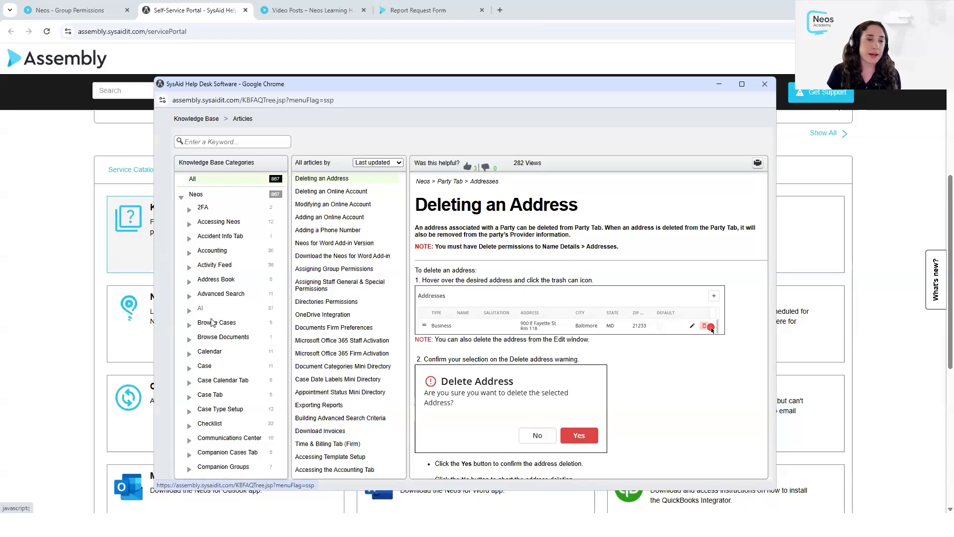
pyautogui.click(228, 295)
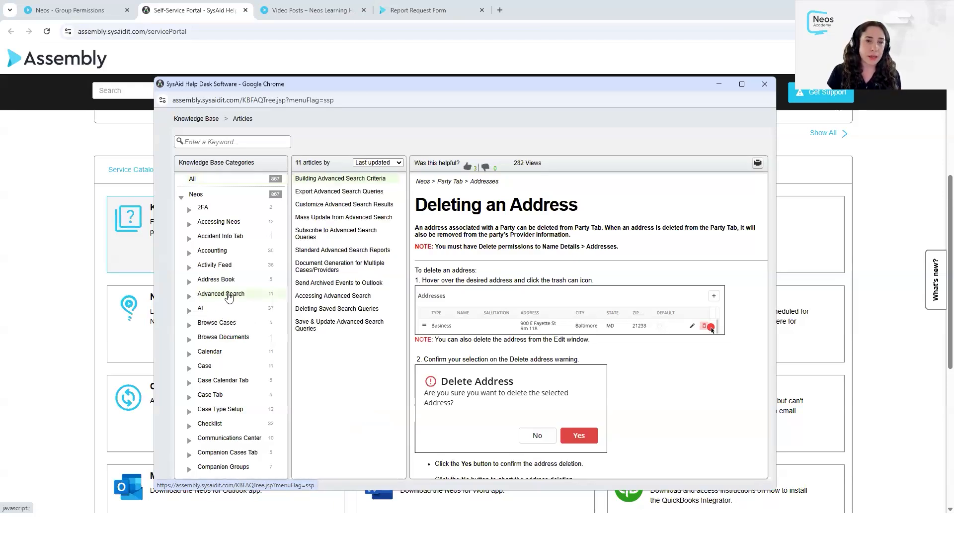
pyautogui.click(190, 297)
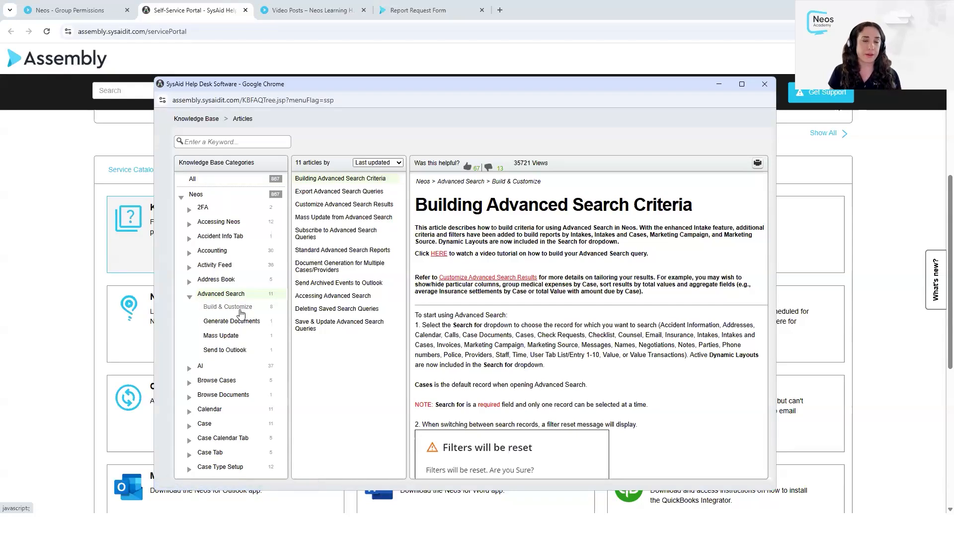
pyautogui.click(239, 313)
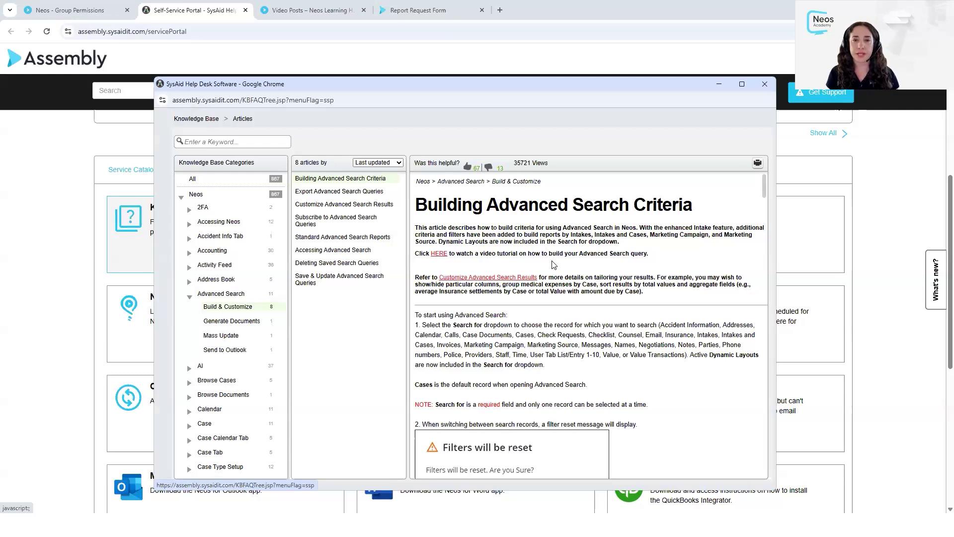
pyautogui.scroll(-1, 553, 297)
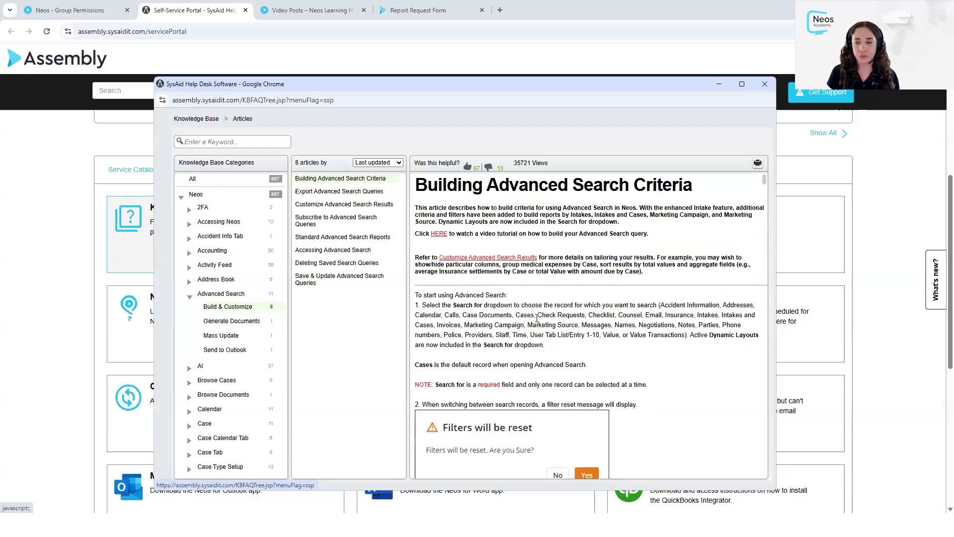
# Expand the My Dashboards category and view the articles in its Accessing and Advanced Analytics subcategories.
pyautogui.scroll(-4, 244, 396)
pyautogui.scroll(-4, 247, 395)
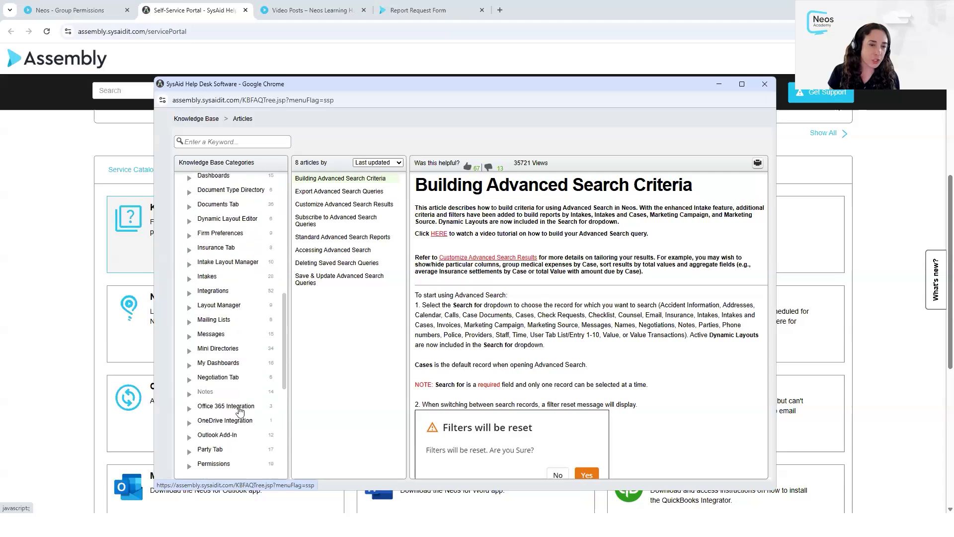
pyautogui.click(215, 364)
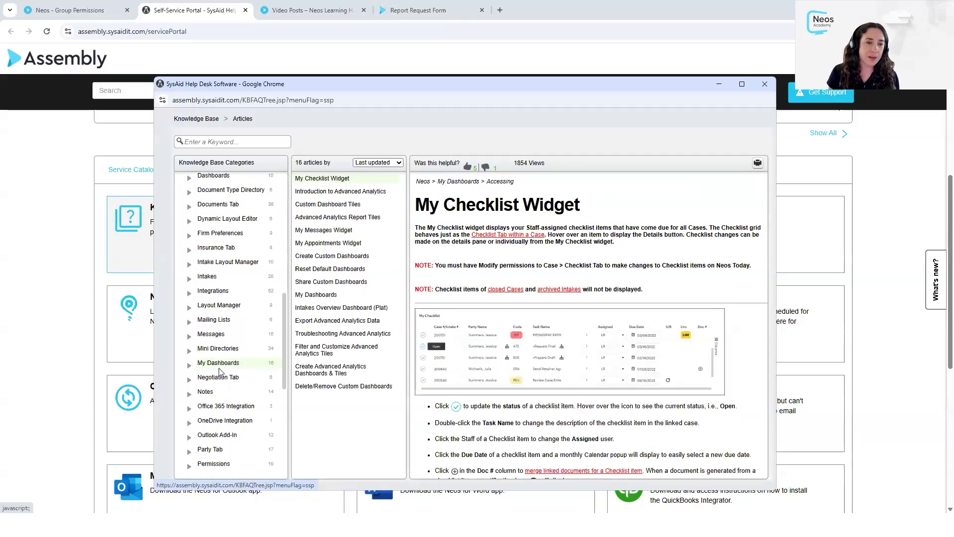
pyautogui.click(189, 365)
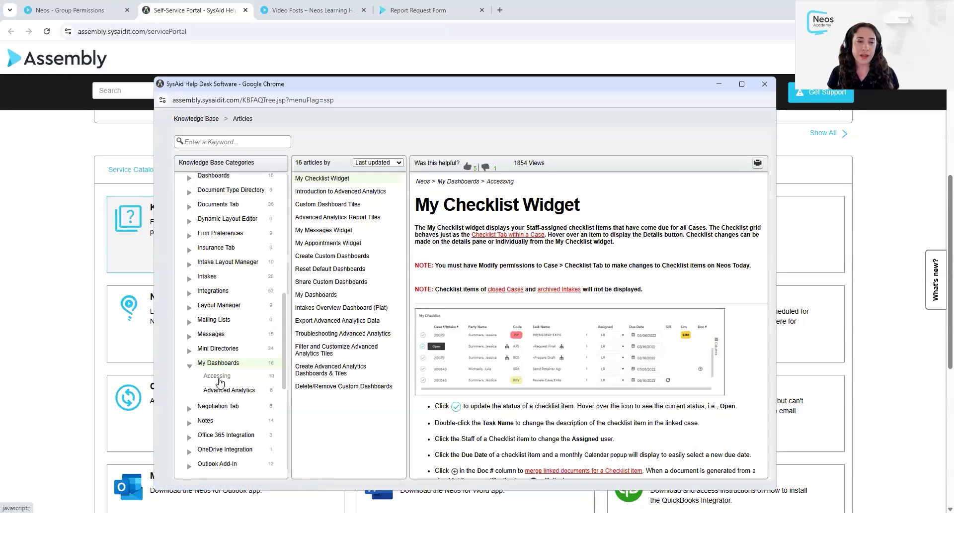
pyautogui.click(218, 378)
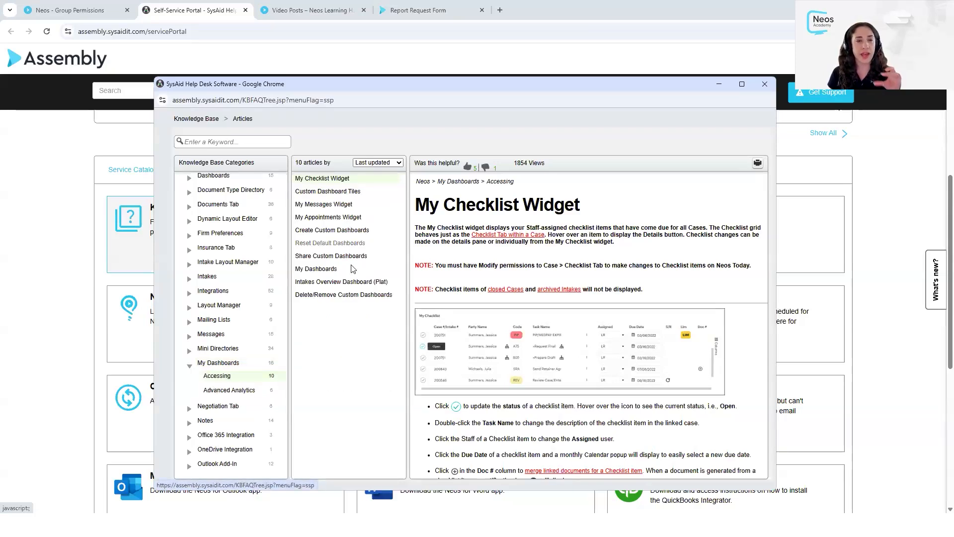
pyautogui.click(231, 390)
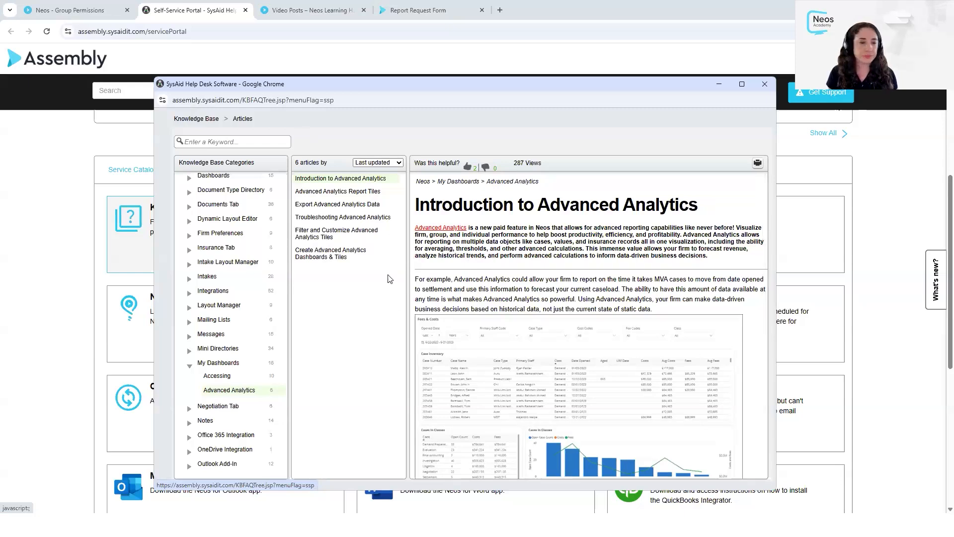
# Expand the Permissions category and view its Permission Groups articles.
pyautogui.scroll(-3, 259, 362)
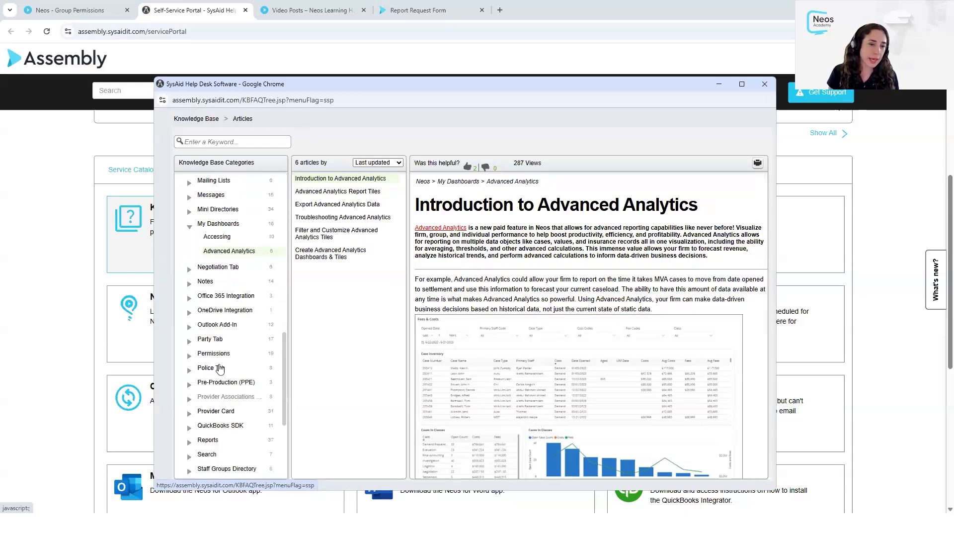
pyautogui.click(214, 353)
pyautogui.click(229, 366)
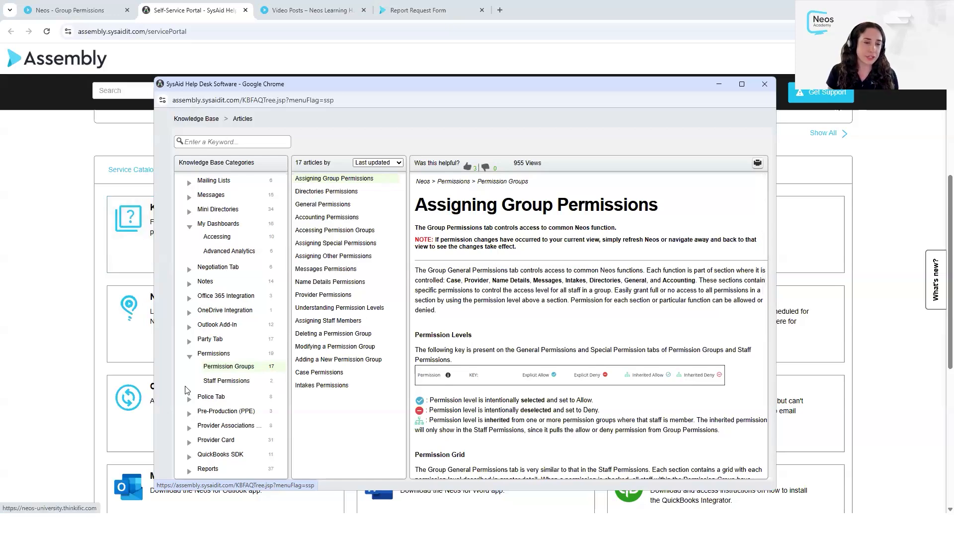
# View the Reports category's articles and open the Custom Report Writing Service article.
pyautogui.scroll(-2, 234, 440)
pyautogui.click(208, 429)
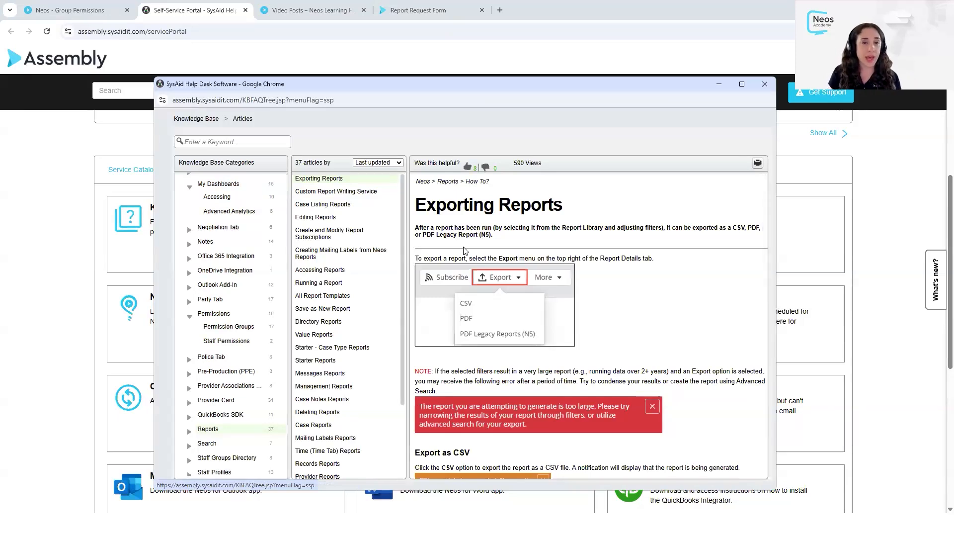
pyautogui.click(338, 192)
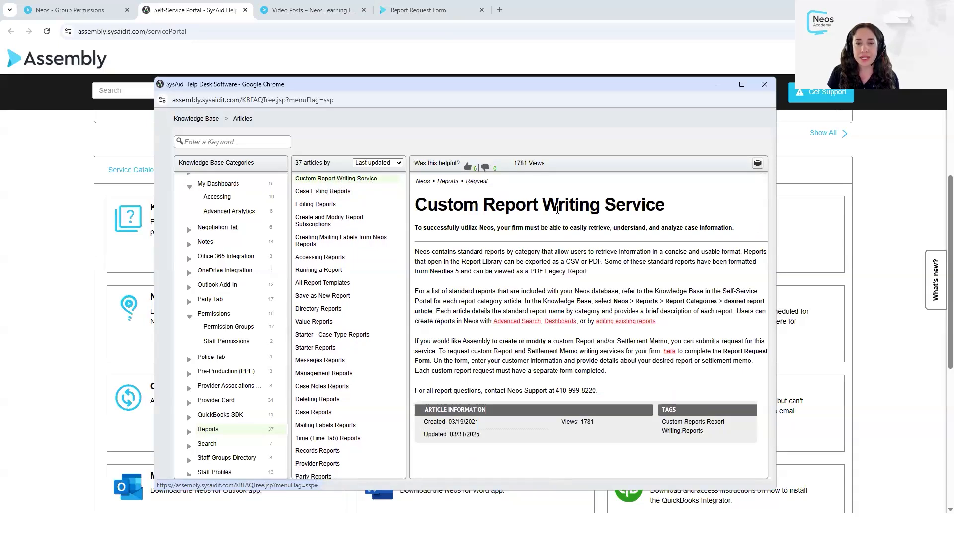
# Open the Report Request Form linked in the article, dismiss the chat window and view the available request types.
pyautogui.click(670, 352)
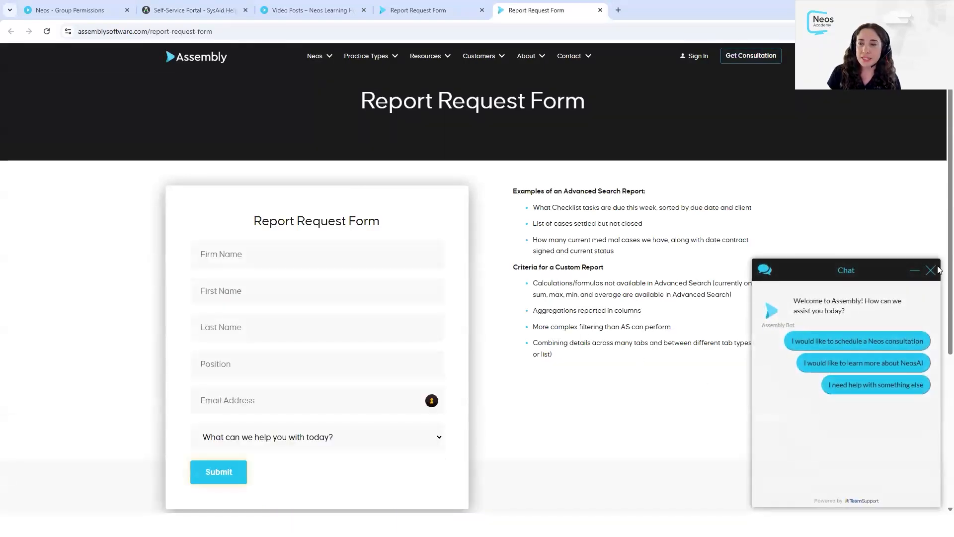
pyautogui.click(932, 268)
pyautogui.click(314, 433)
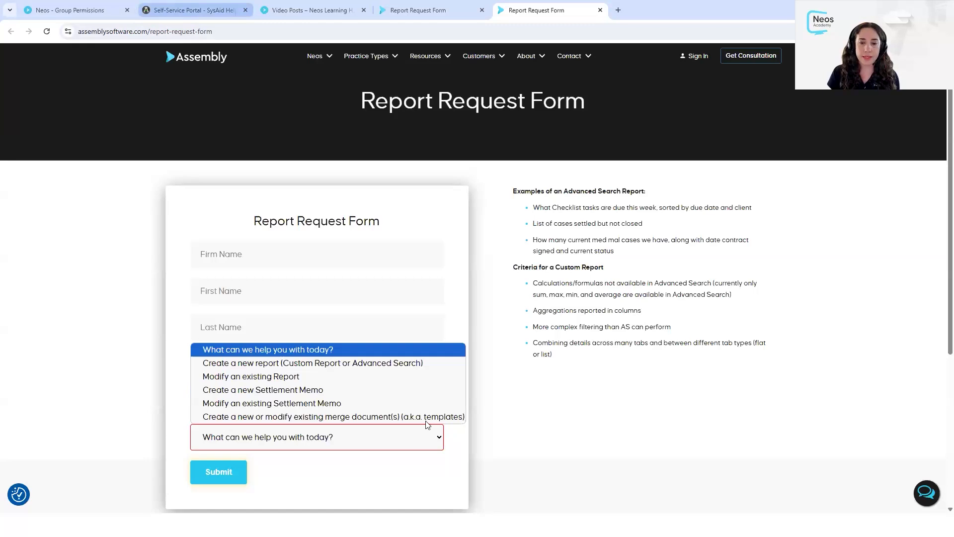
# Return to the Self-Service Portal, reopen and close the Knowledge Base, and look over the Service Catalog tiles.
pyautogui.click(197, 10)
pyautogui.click(273, 228)
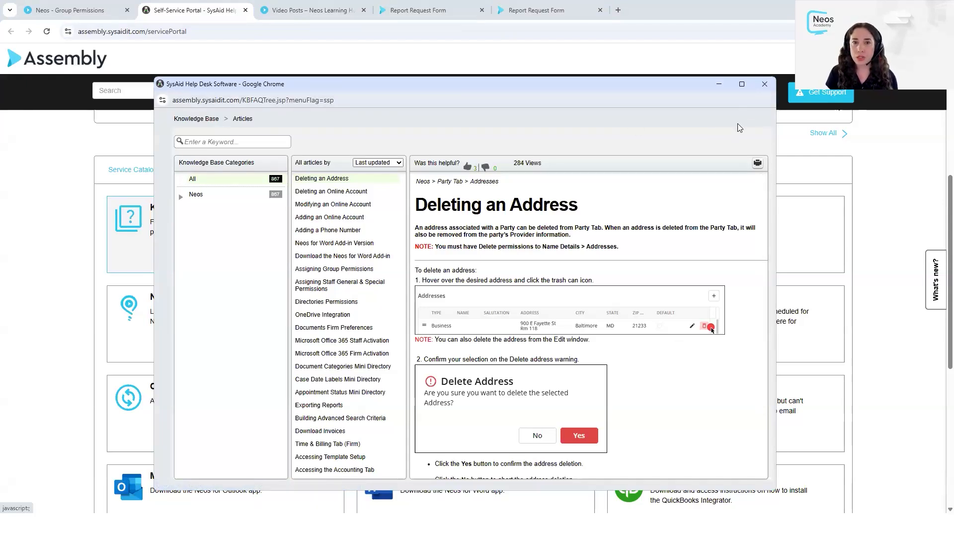
pyautogui.click(764, 84)
pyautogui.scroll(-3, 714, 356)
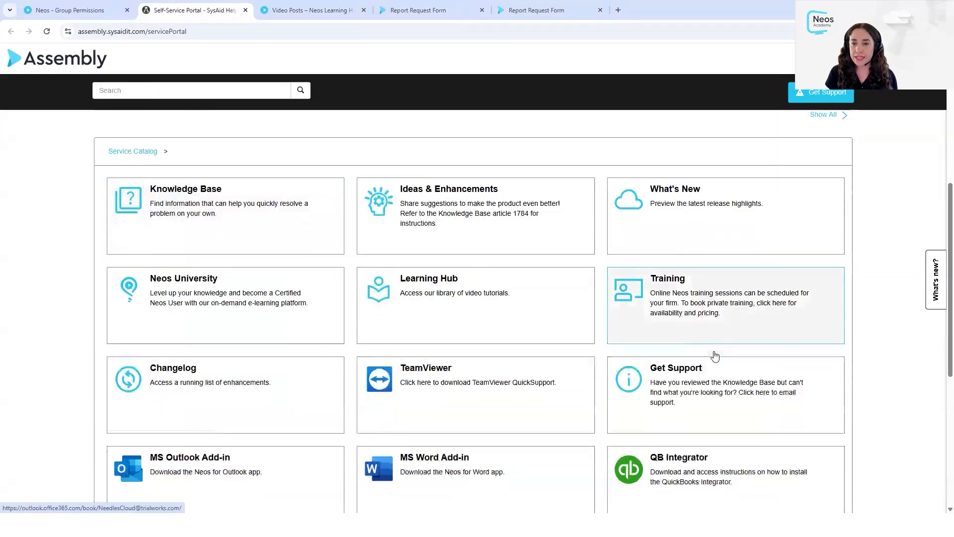
pyautogui.scroll(4, 782, 356)
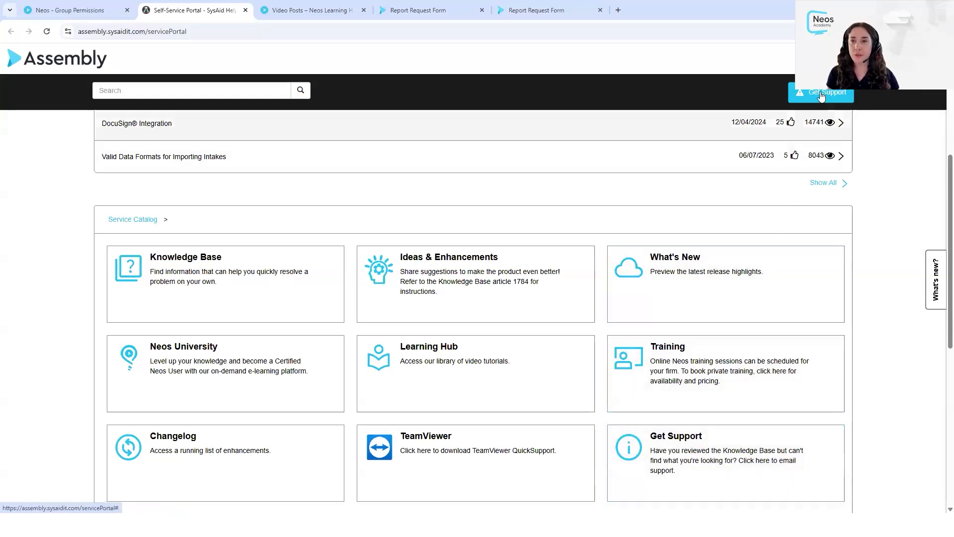
# Open the Get Support form from the Service Catalog and look through its Submit Incident fields.
pyautogui.click(703, 451)
pyautogui.scroll(-2, 522, 335)
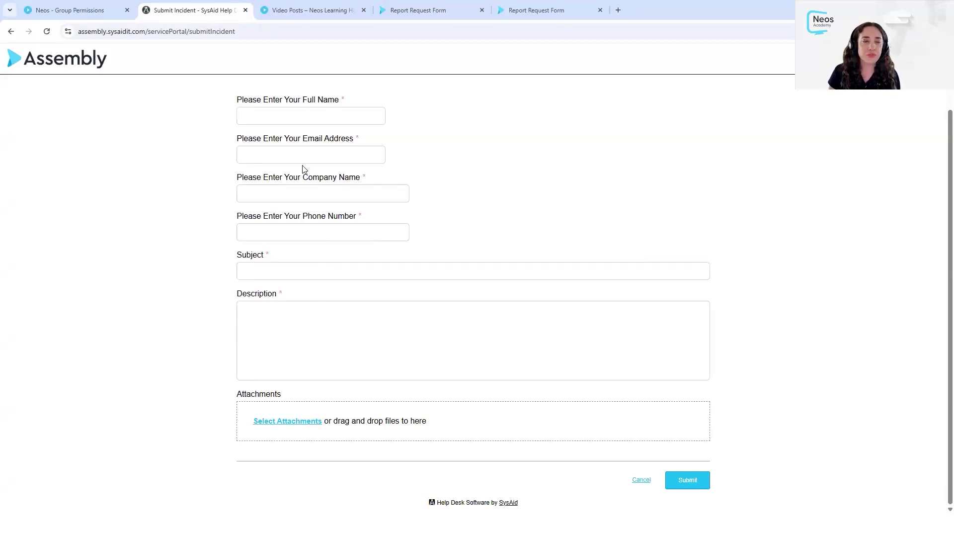
pyautogui.scroll(2, 298, 172)
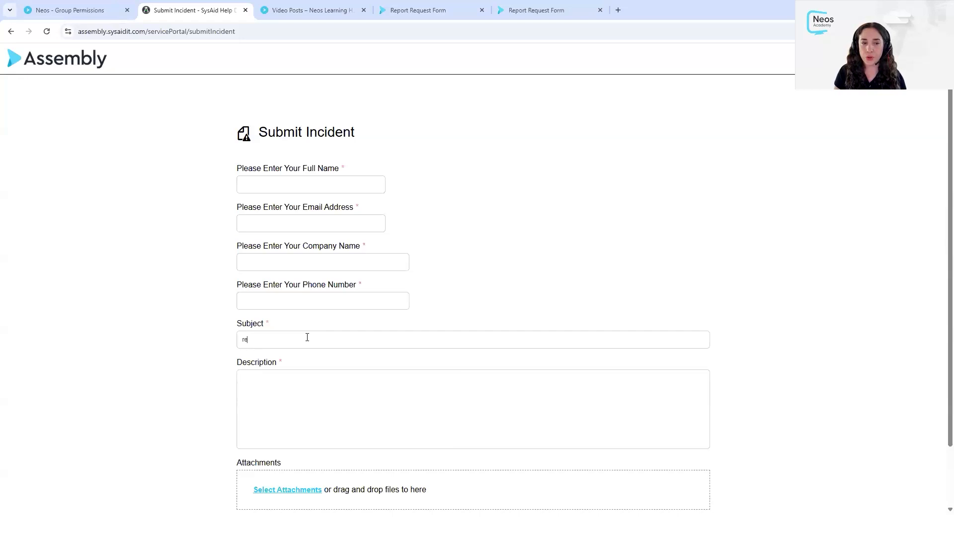
# Enter "report sub" as the incident's subject to bring up suggested Knowledge Base articles, and dismiss the suggestions.
pyautogui.write('port')
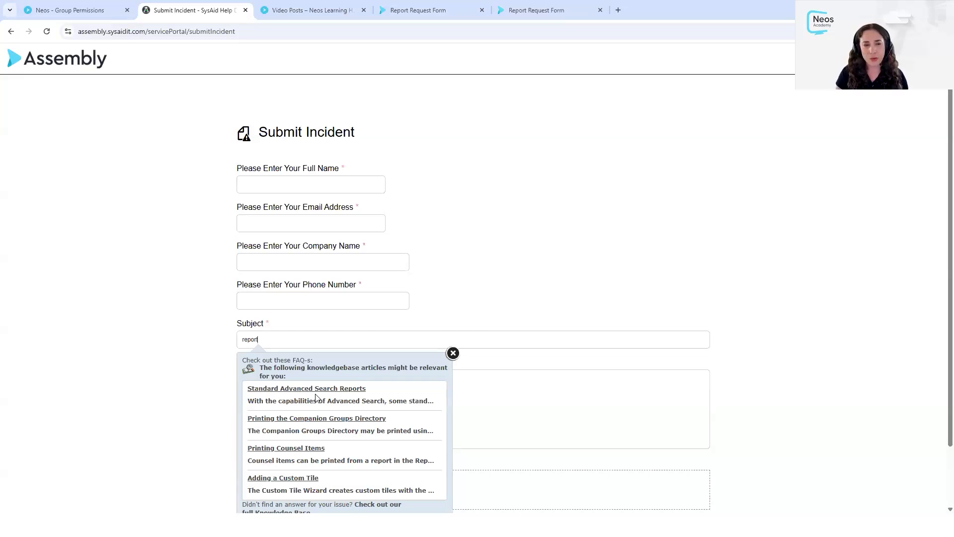
pyautogui.write('su')
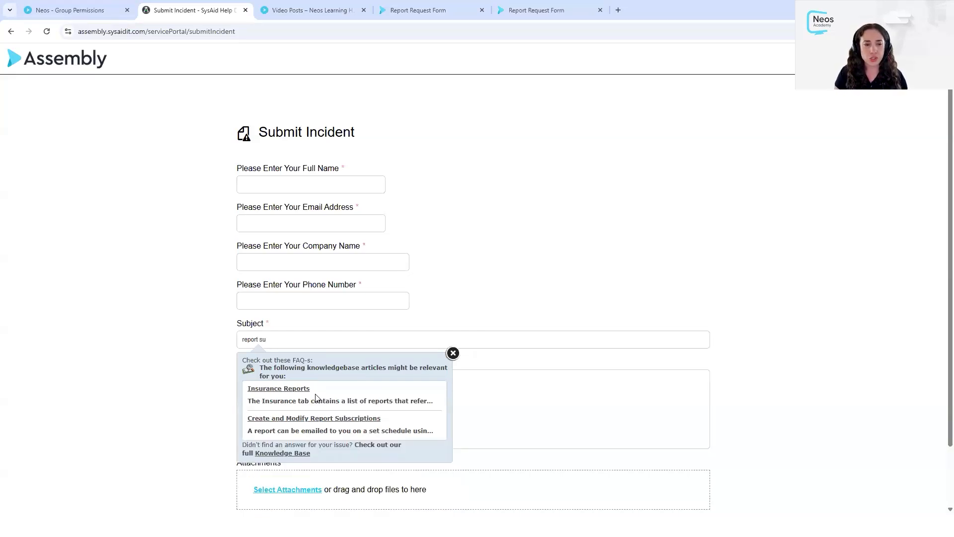
pyautogui.write('b')
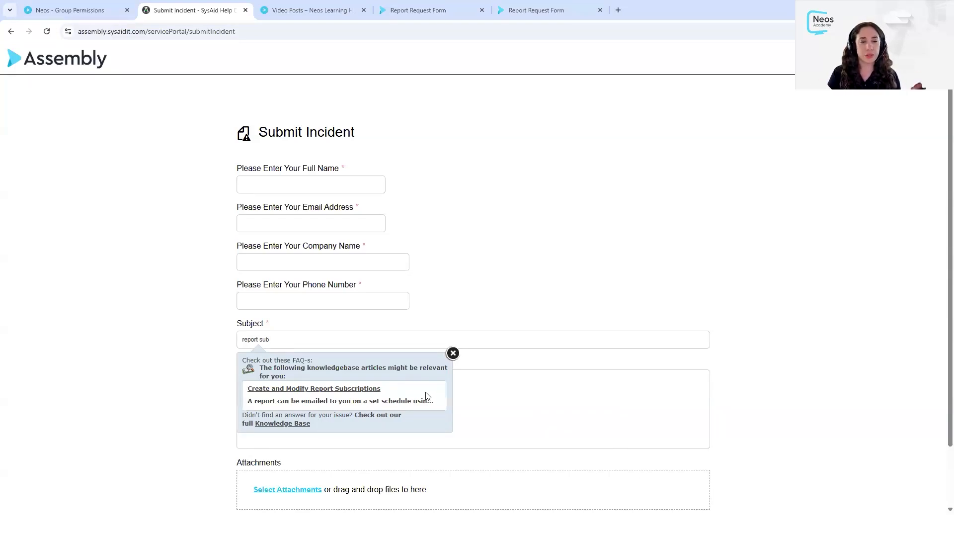
pyautogui.click(453, 353)
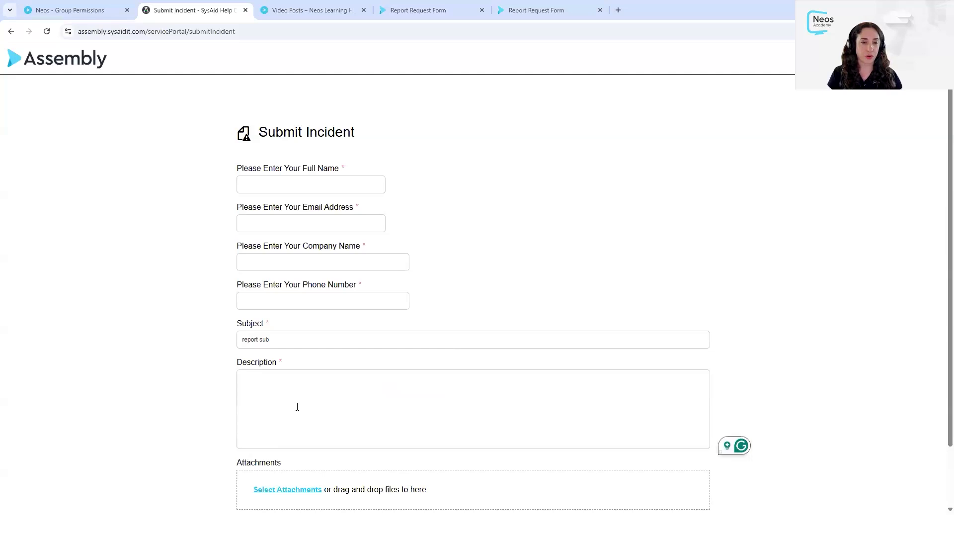
# Replace the incident's subject with "Advanced ana", dismiss the suggested articles and look over the form.
pyautogui.hotkey('ctrl', 'a')
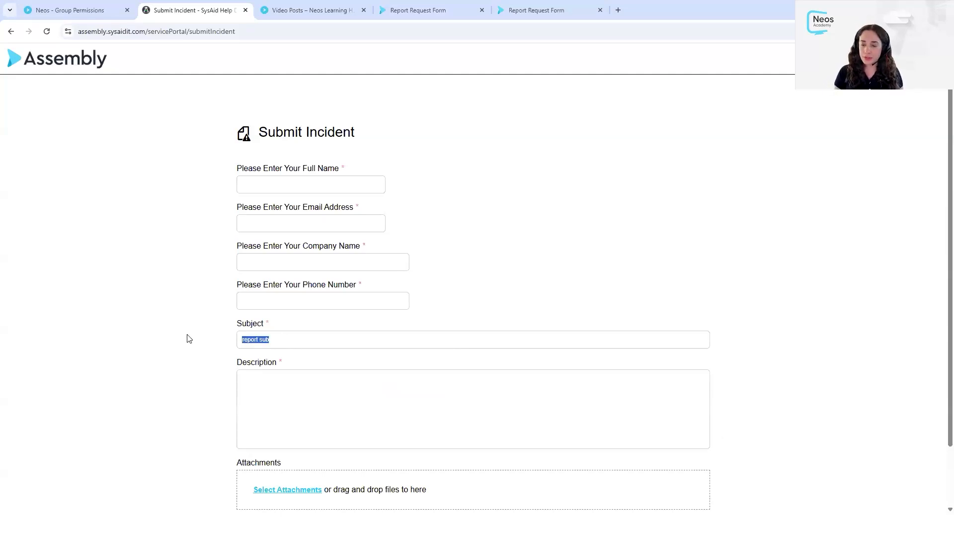
pyautogui.write('Advanced ana')
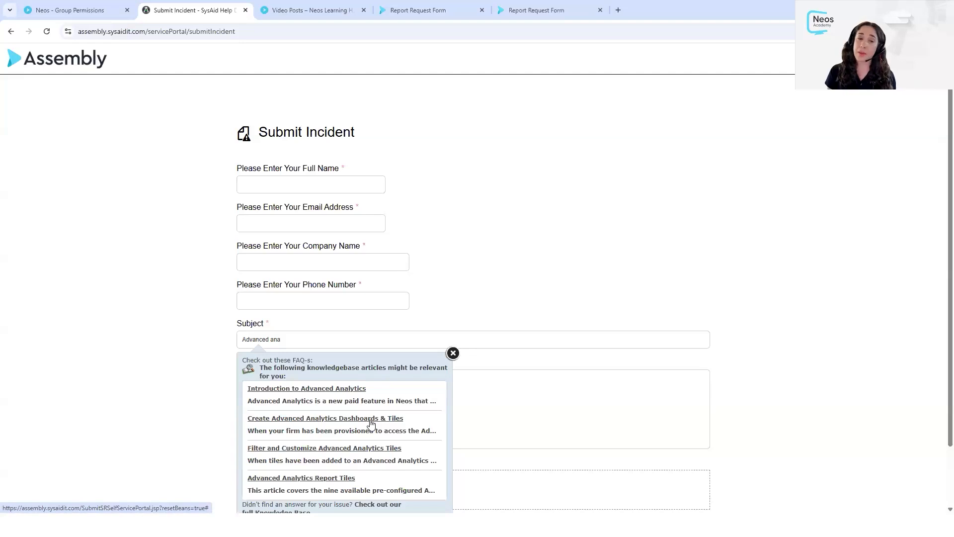
pyautogui.click(452, 353)
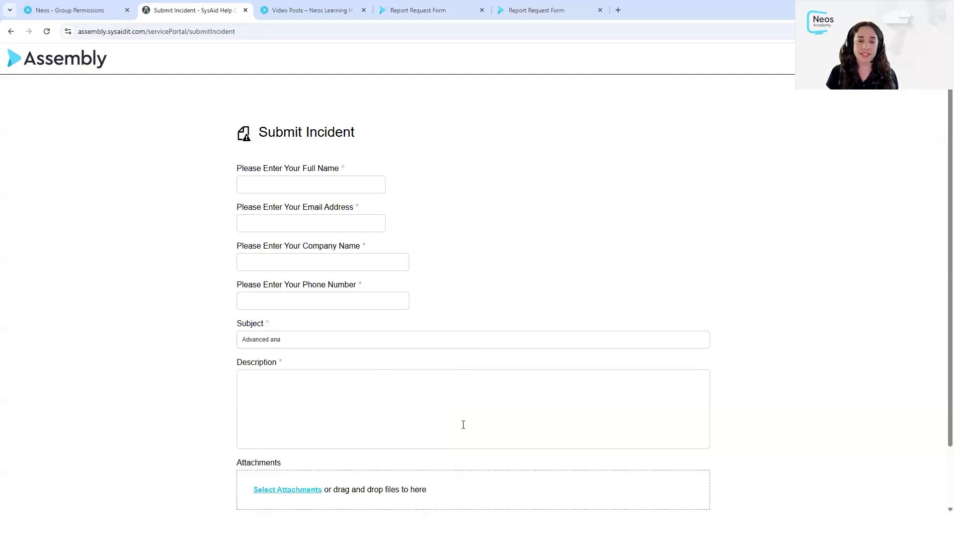
pyautogui.scroll(-2, 463, 424)
pyautogui.scroll(2, 547, 390)
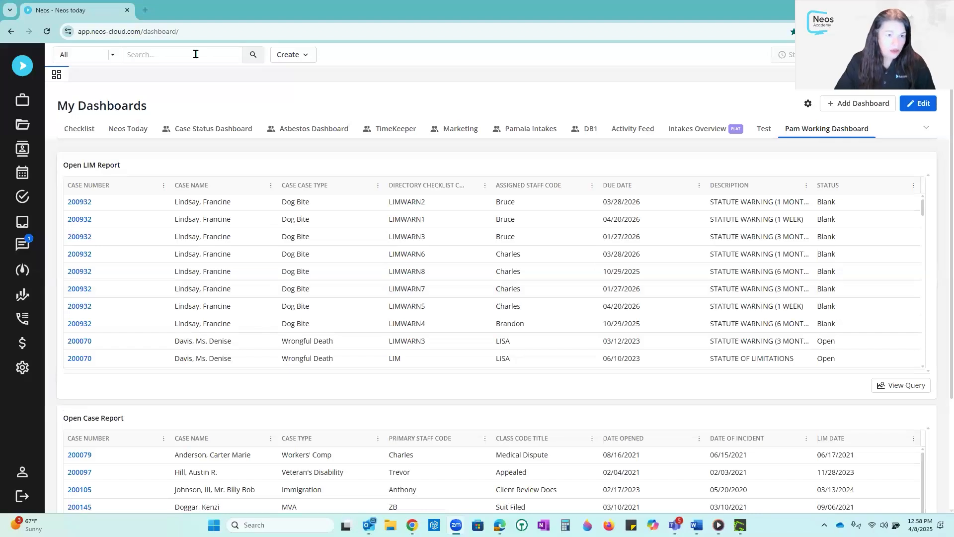
# Open a new Advanced Search in Neos and set it to search for Checklist, accepting the filter reset.
pyautogui.click(196, 54)
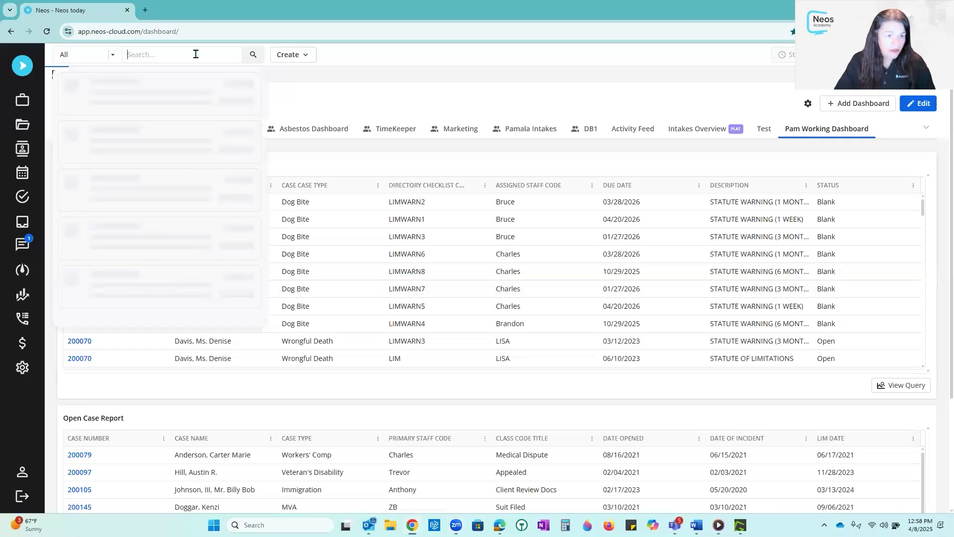
pyautogui.click(166, 297)
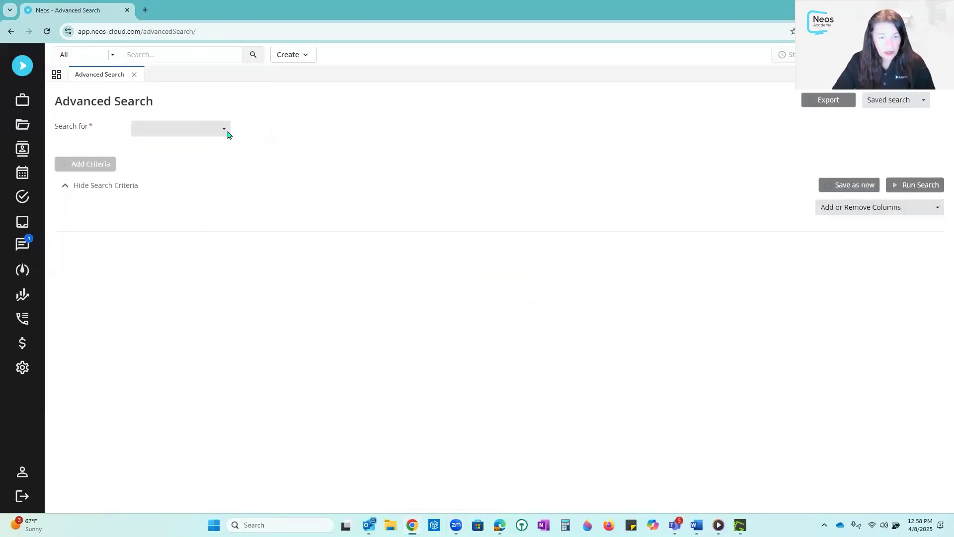
pyautogui.click(224, 130)
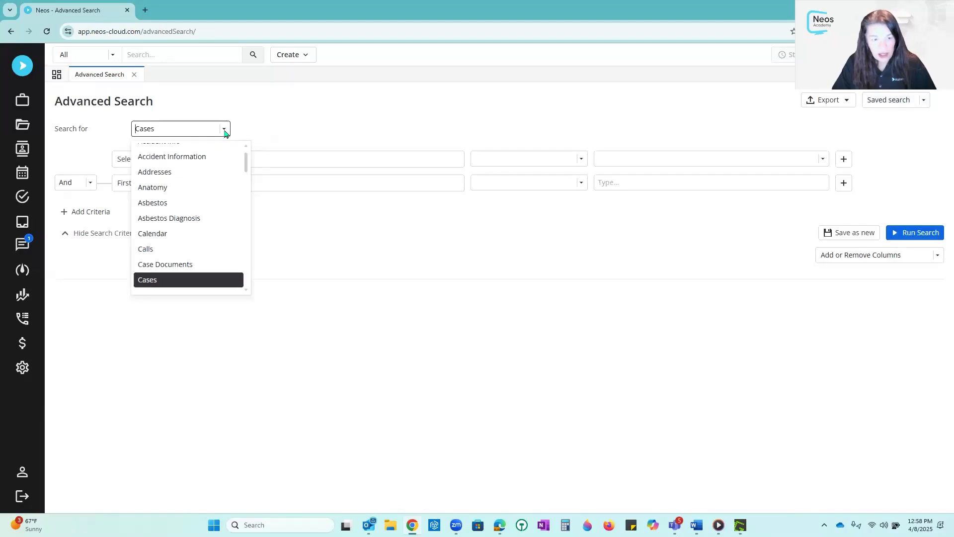
pyautogui.scroll(-3, 208, 191)
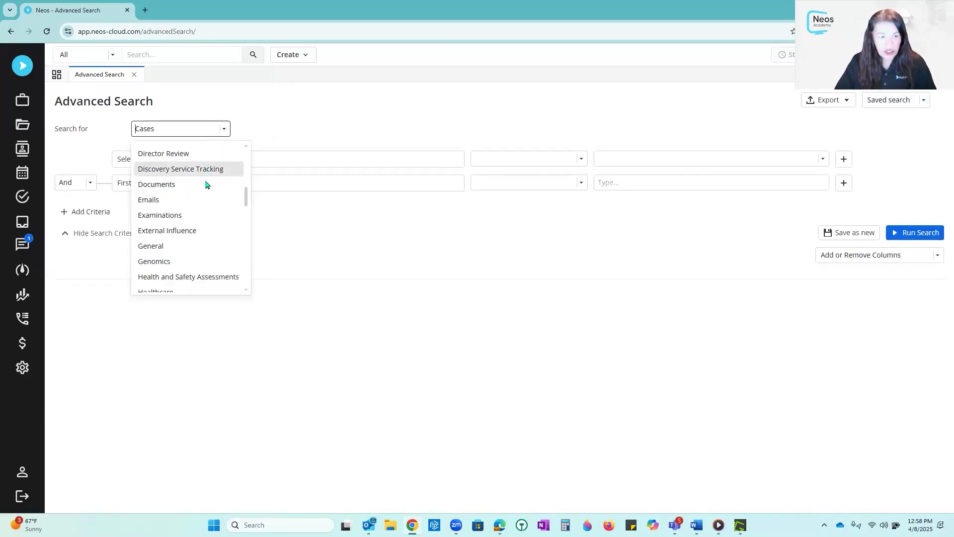
pyautogui.scroll(3, 199, 192)
pyautogui.click(197, 178)
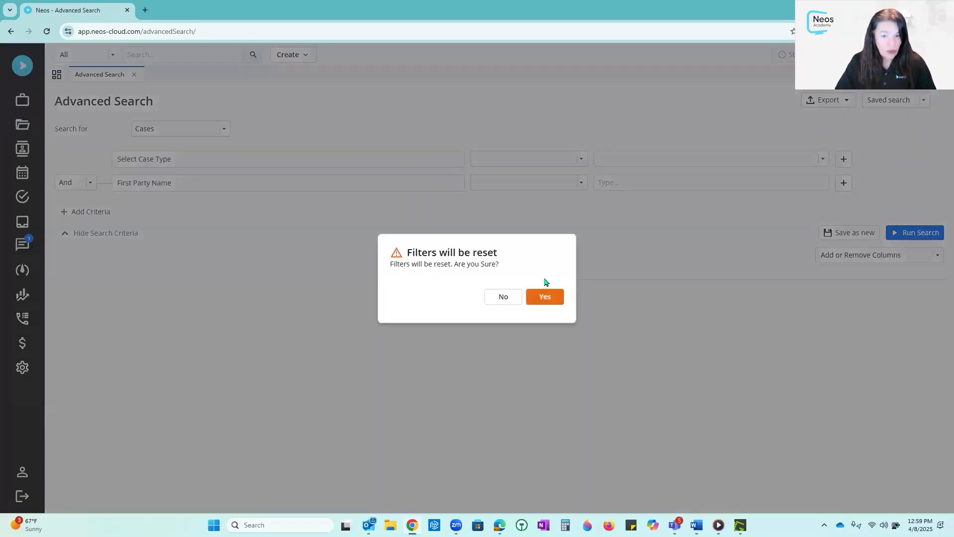
pyautogui.click(546, 297)
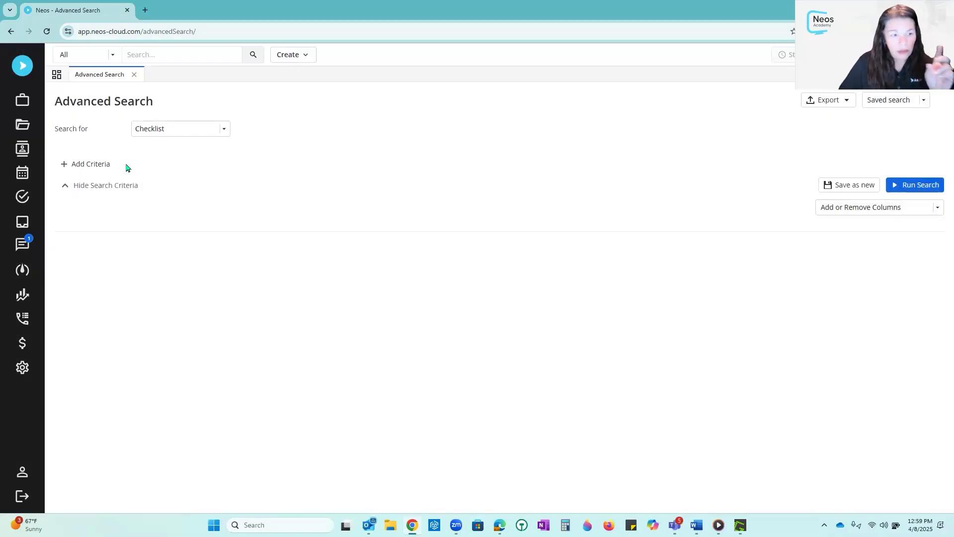
# Add a search criterion on Directory Checklist > Code with the Contains operator.
pyautogui.click(94, 169)
pyautogui.click(169, 160)
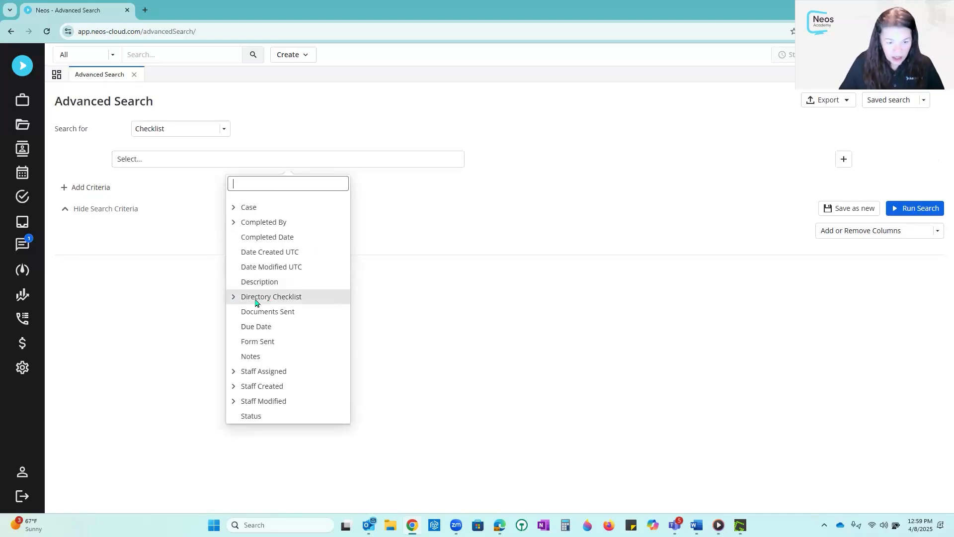
pyautogui.click(233, 298)
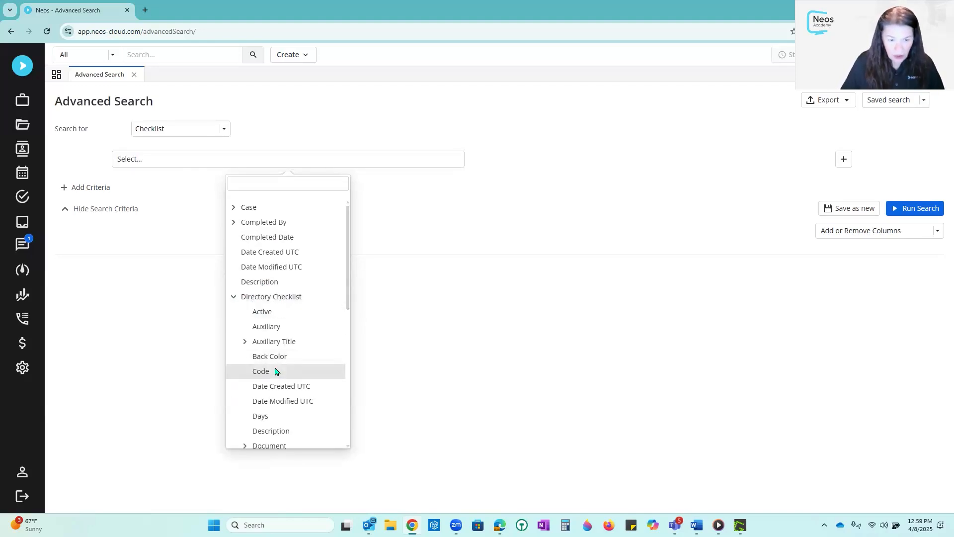
pyautogui.click(256, 372)
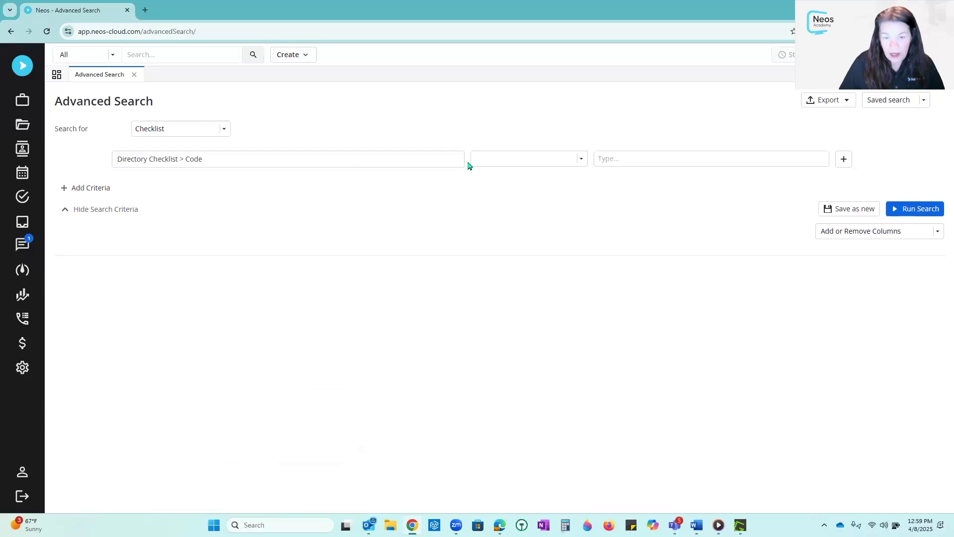
pyautogui.click(497, 163)
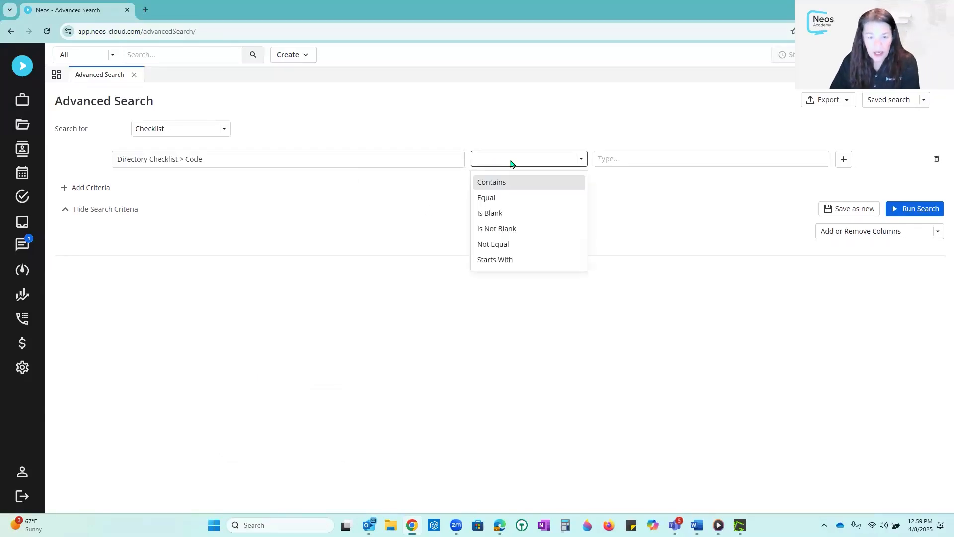
pyautogui.click(502, 187)
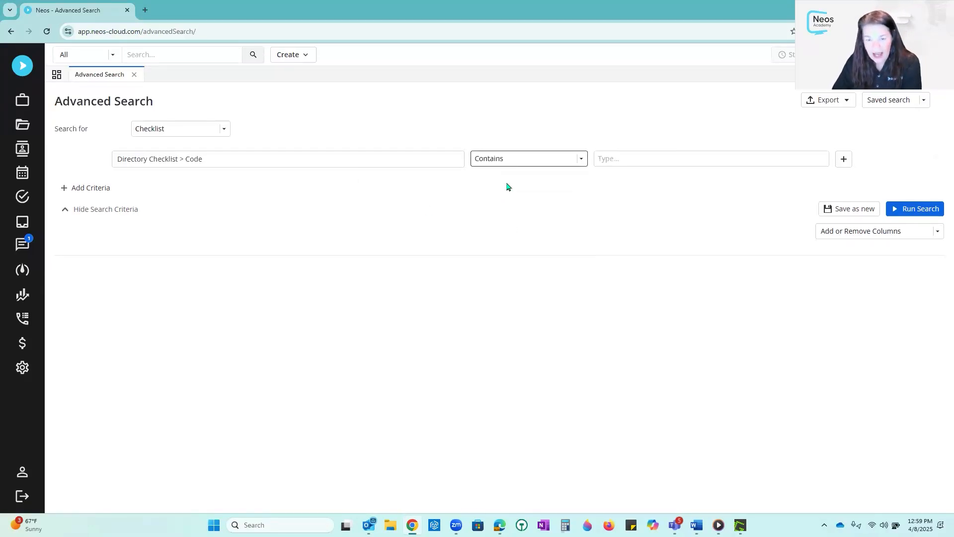
pyautogui.click(658, 155)
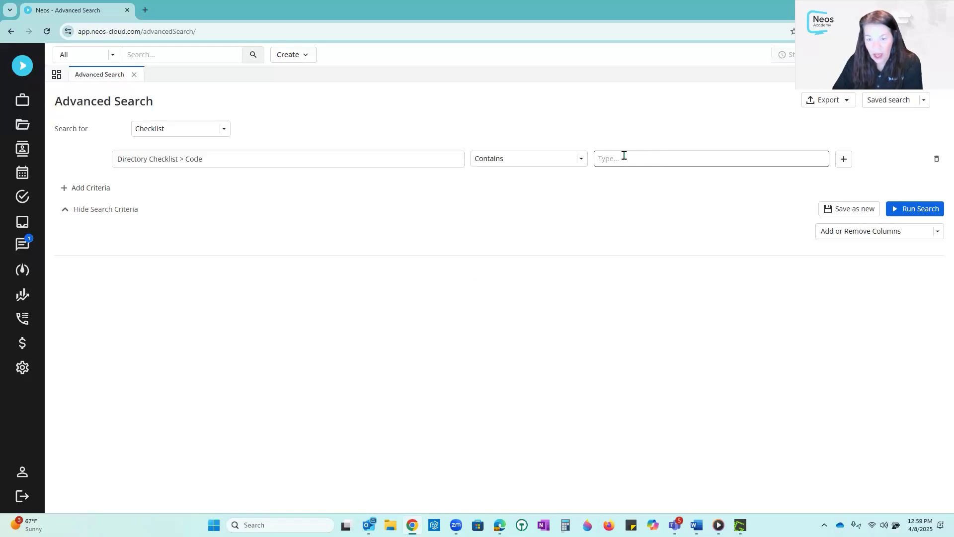
pyautogui.click(581, 160)
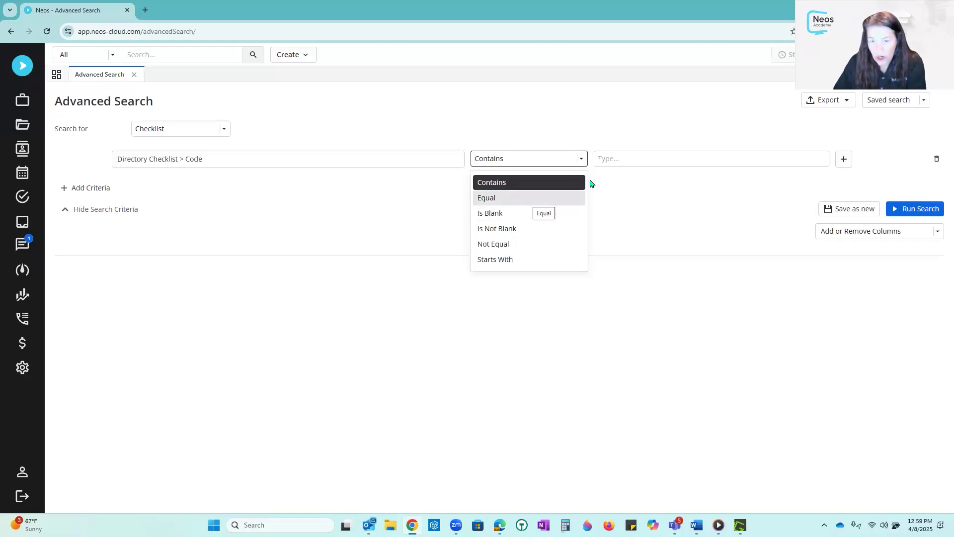
pyautogui.click(629, 157)
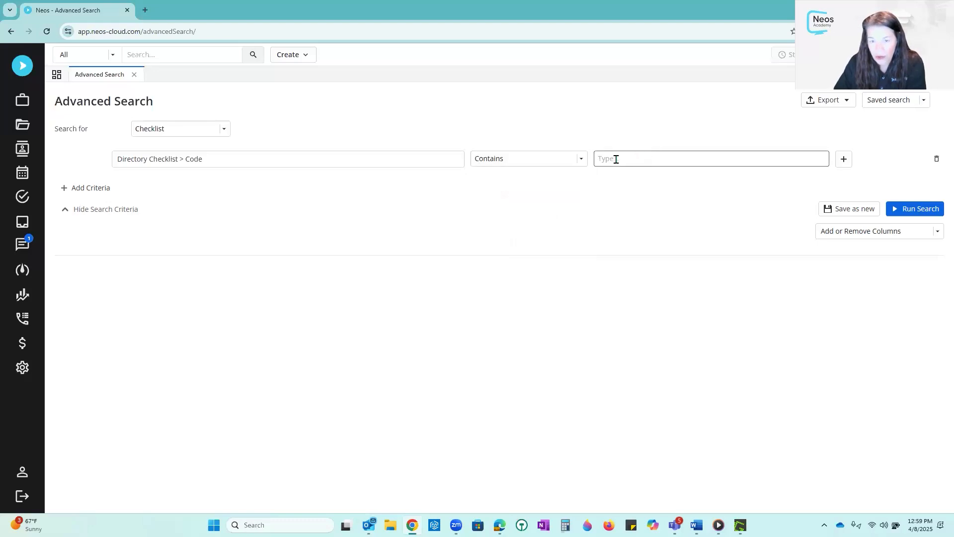
# Run the checklist search with the code value left blank, and enter LIM as the criterion's value.
pyautogui.click(915, 210)
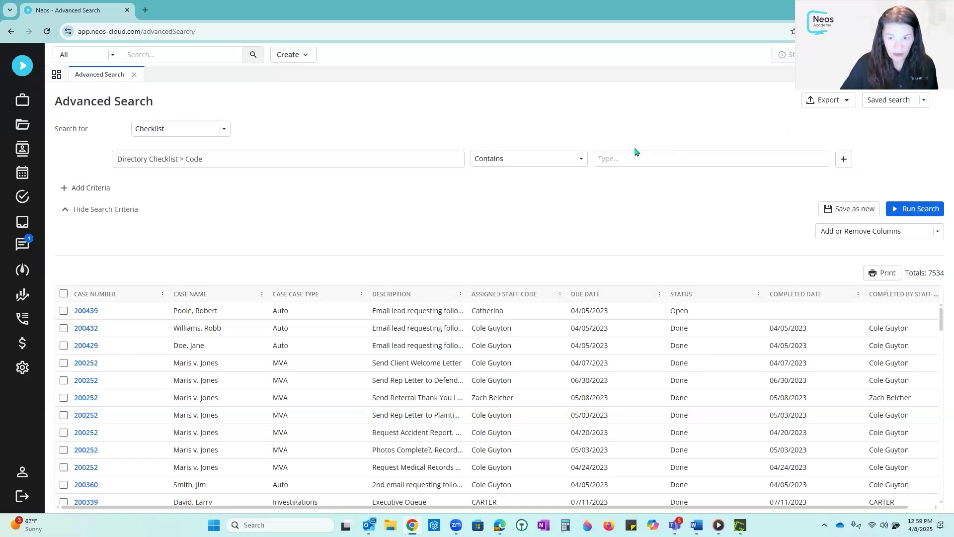
pyautogui.write('LIM')
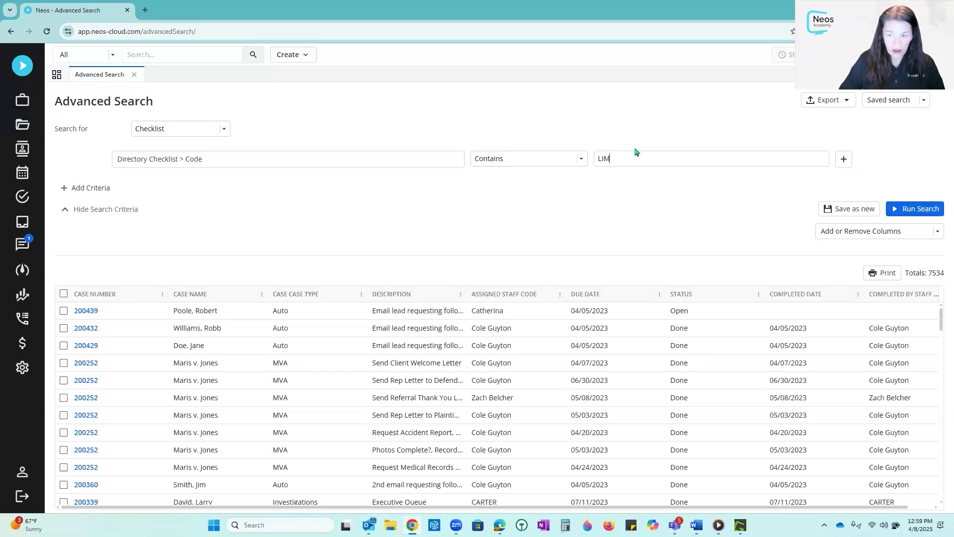
# Run the LIM checklist search, and add an And criterion on Due Date with the Greater Than Or Equal operator.
pyautogui.click(904, 209)
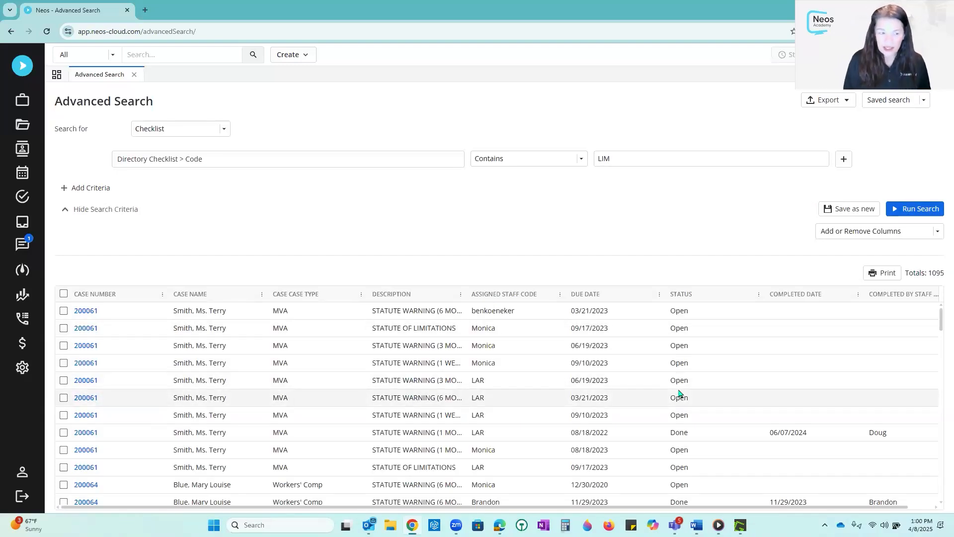
pyautogui.click(100, 189)
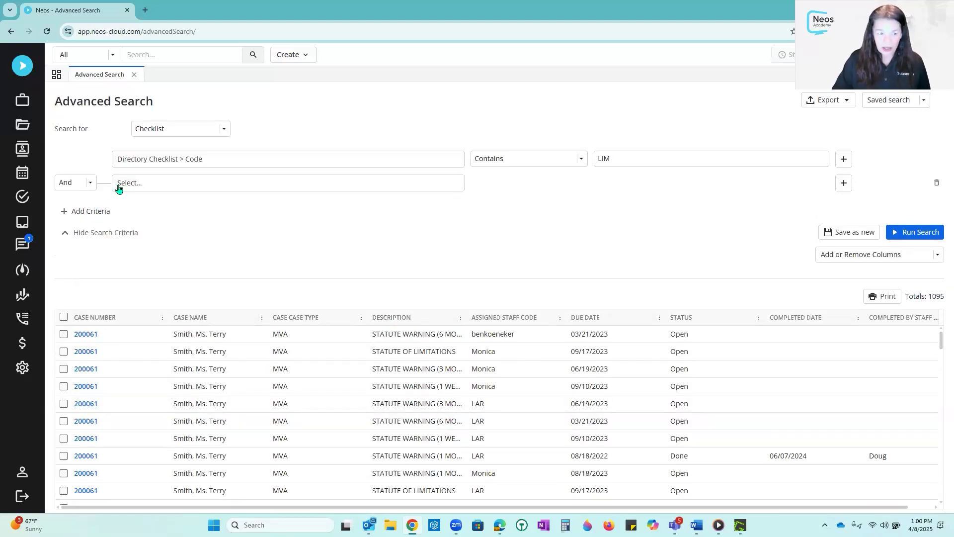
pyautogui.click(146, 184)
pyautogui.write('due')
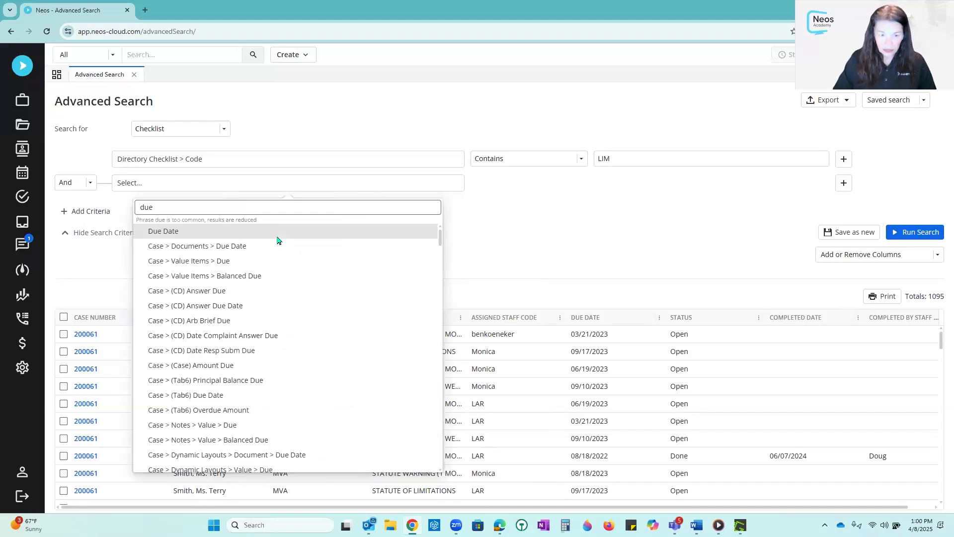
pyautogui.click(230, 228)
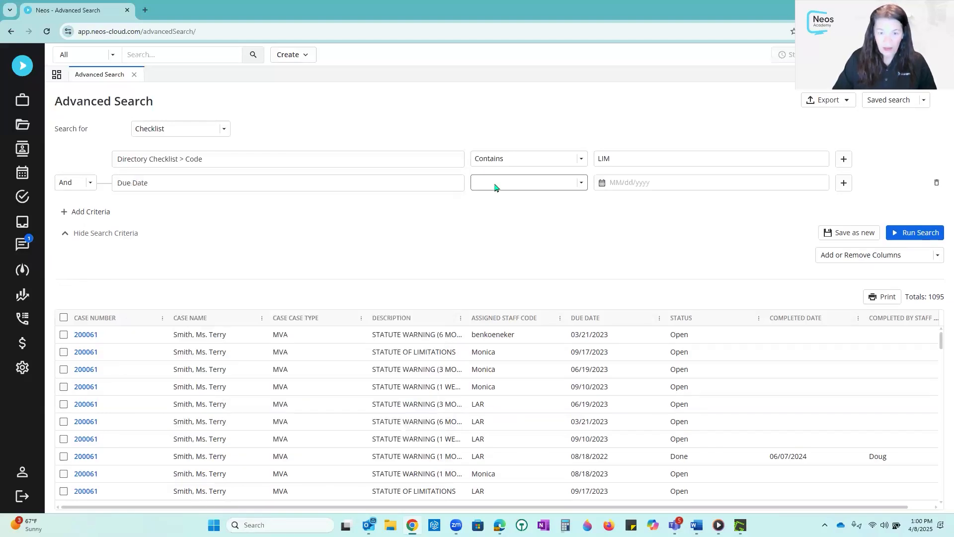
pyautogui.click(494, 185)
pyautogui.click(534, 252)
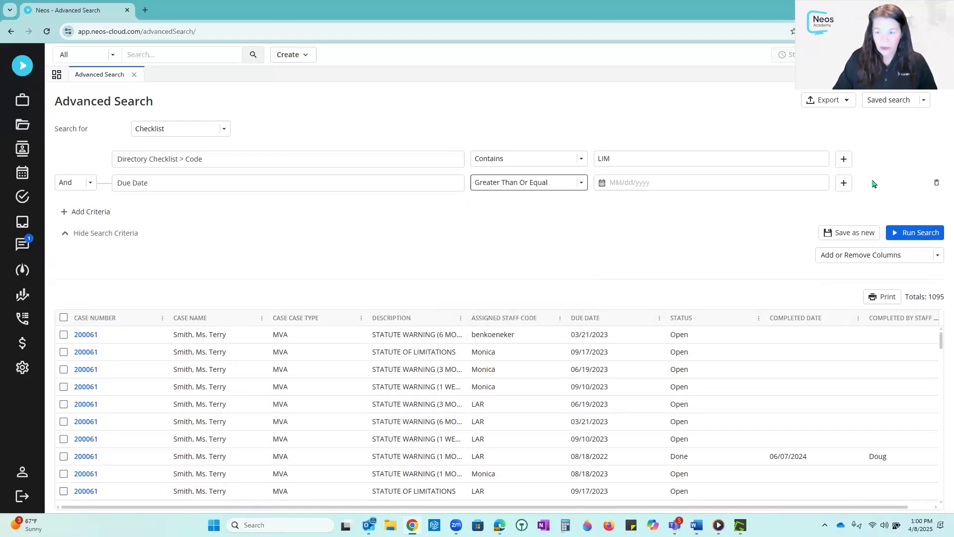
# Add a second Due Date condition grouped under the first one, with the Less Than Or Equal operator.
pyautogui.click(845, 184)
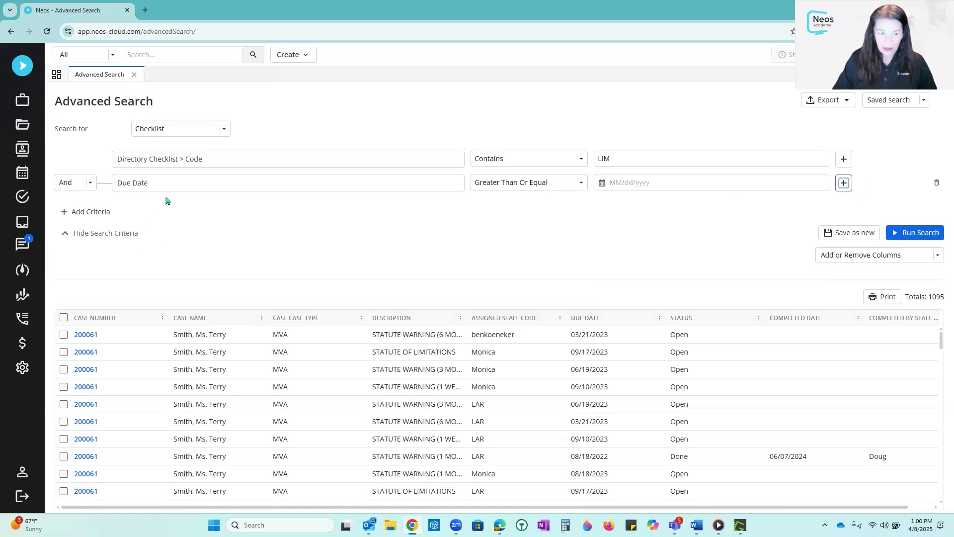
pyautogui.click(141, 208)
pyautogui.write('due date')
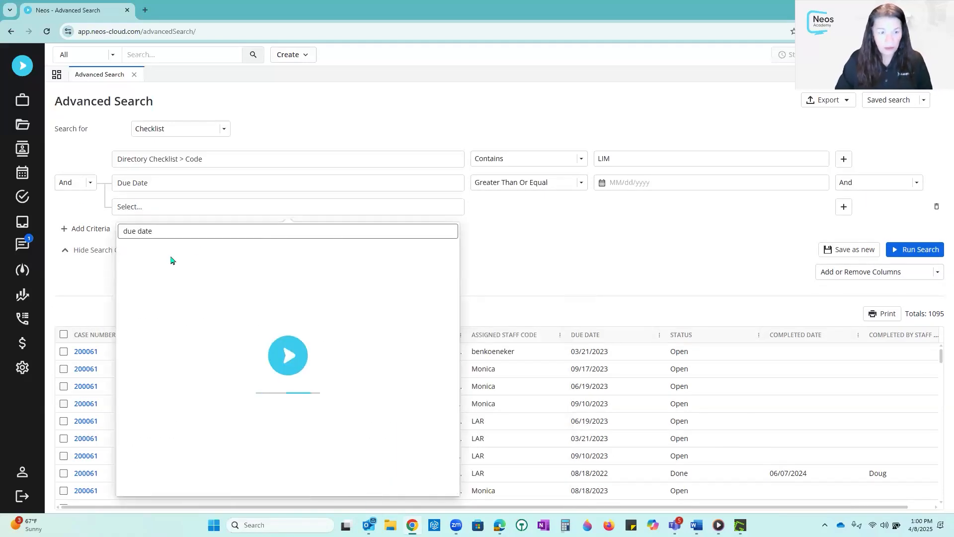
pyautogui.click(154, 259)
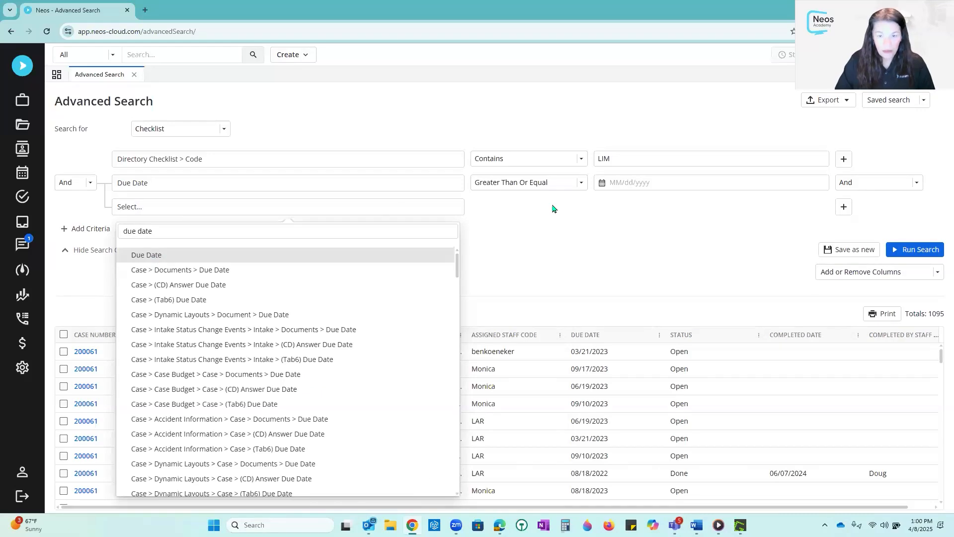
pyautogui.click(509, 211)
pyautogui.click(544, 338)
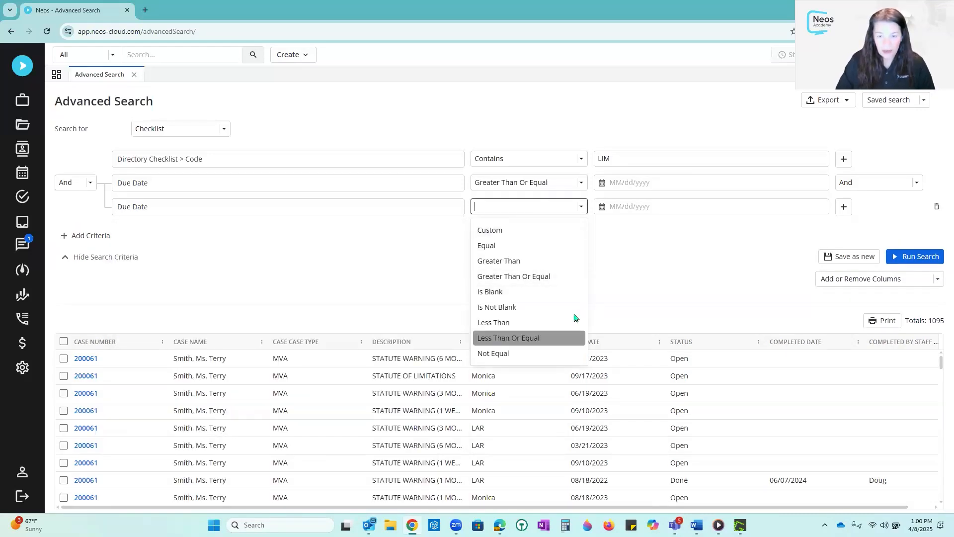
# Set the due date range from 04/01/2025 to 04/30/2025 and run the search.
pyautogui.click(602, 185)
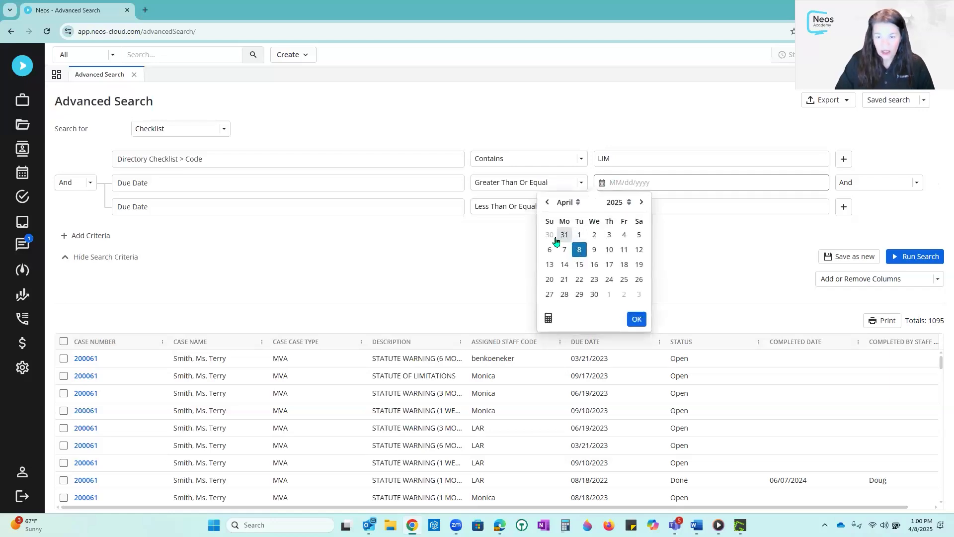
pyautogui.click(580, 235)
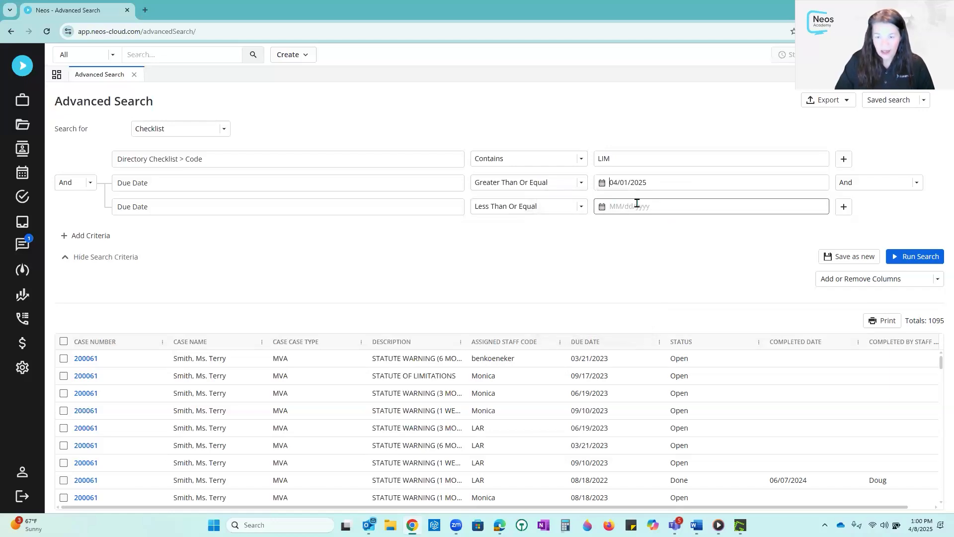
pyautogui.click(603, 208)
pyautogui.click(595, 320)
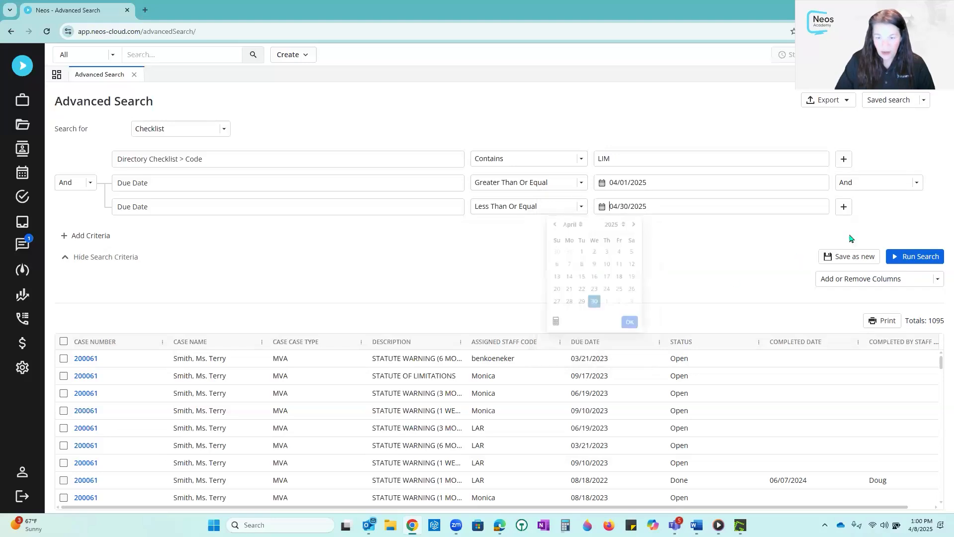
pyautogui.click(911, 258)
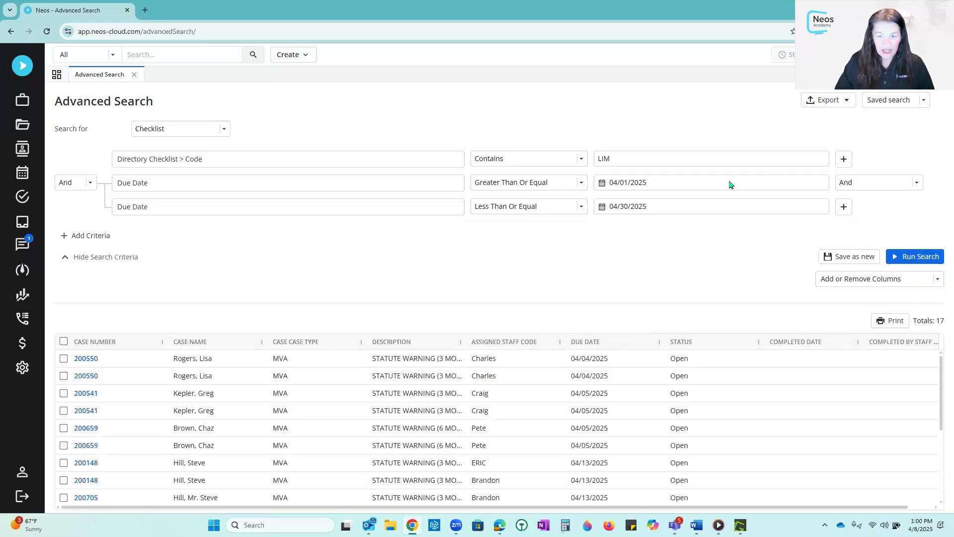